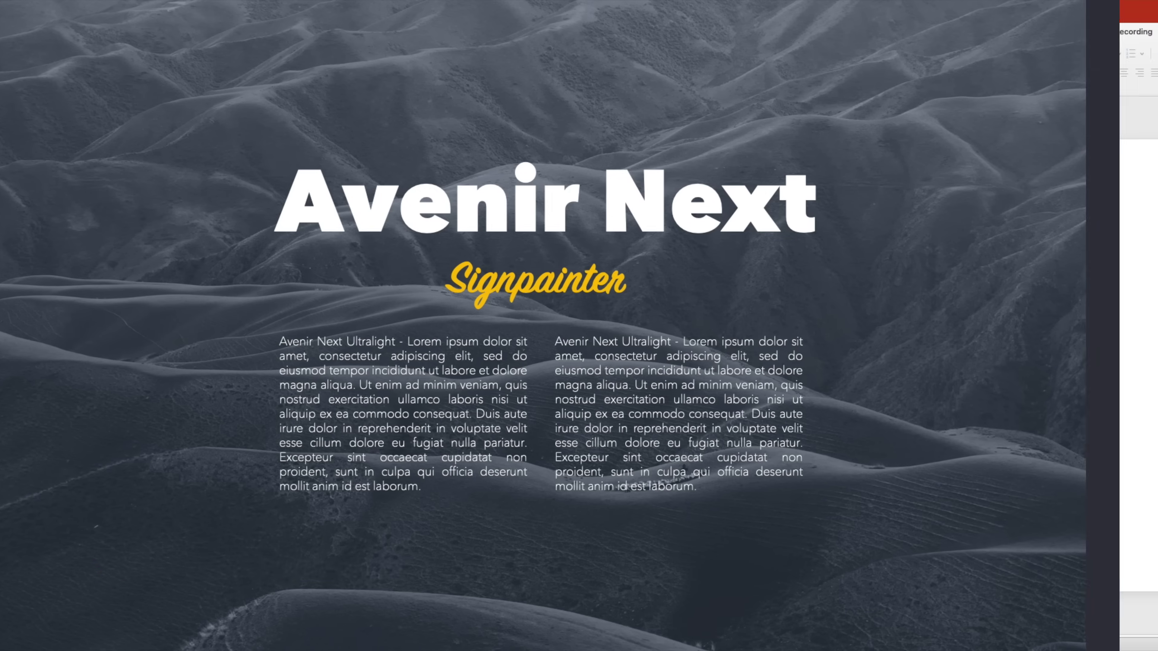
# Step: Paste the green hills photo onto the slide and turn it black and white with the lowest colour saturation preset
pyautogui.press('super+v')
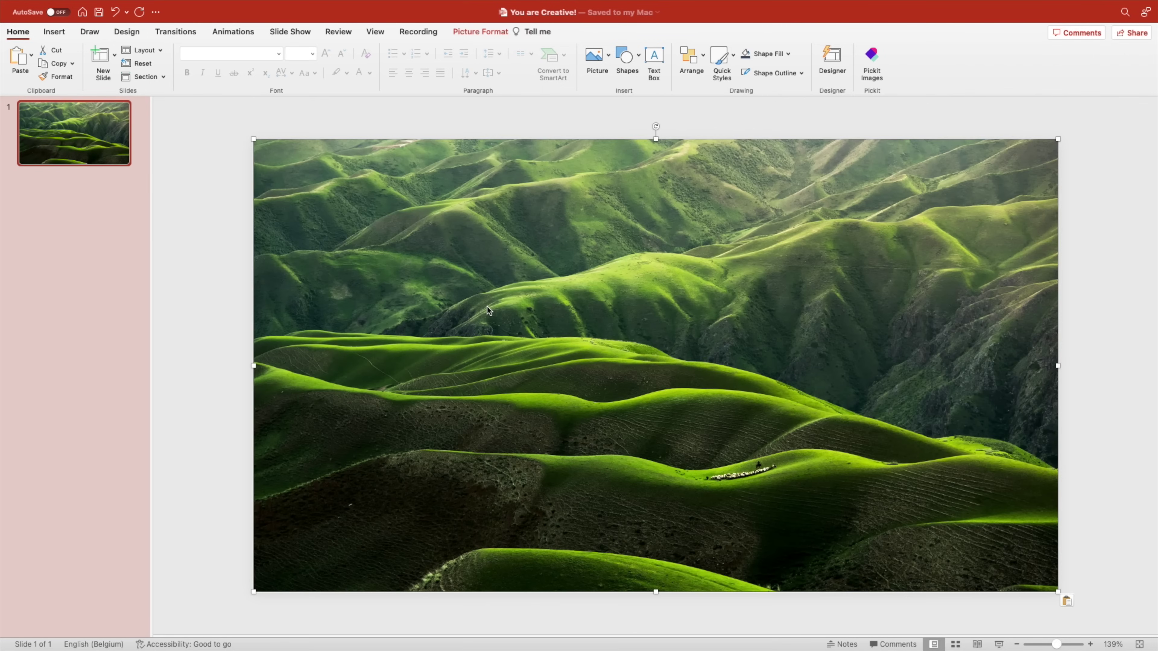
pyautogui.rightClick(561, 311)
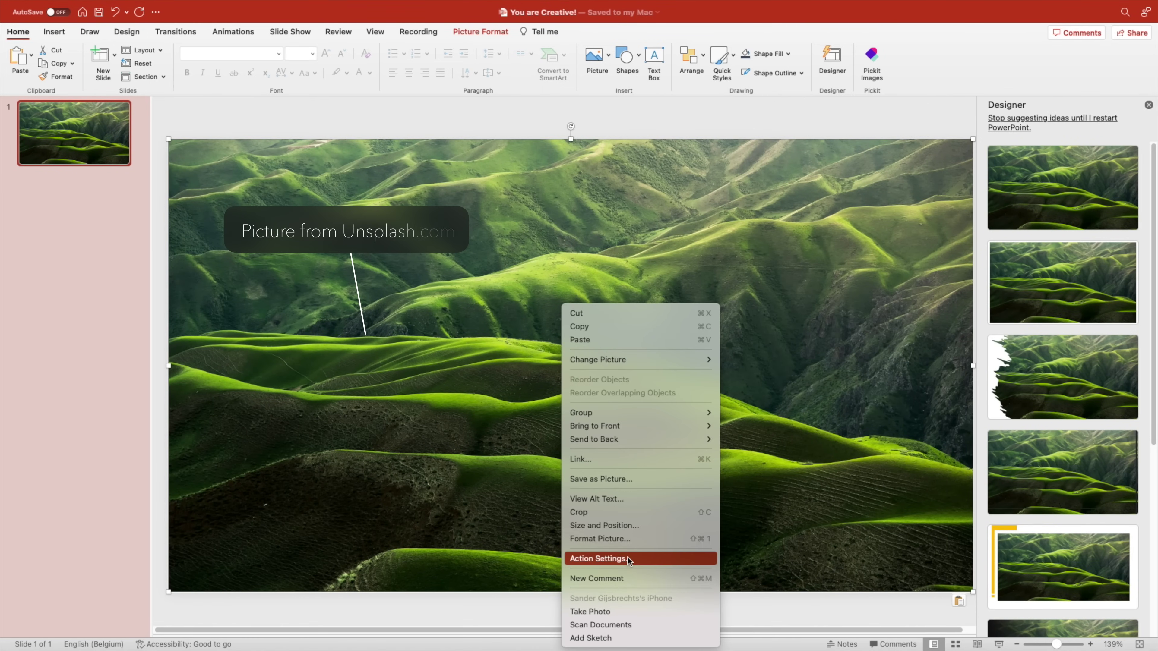
pyautogui.click(765, 456)
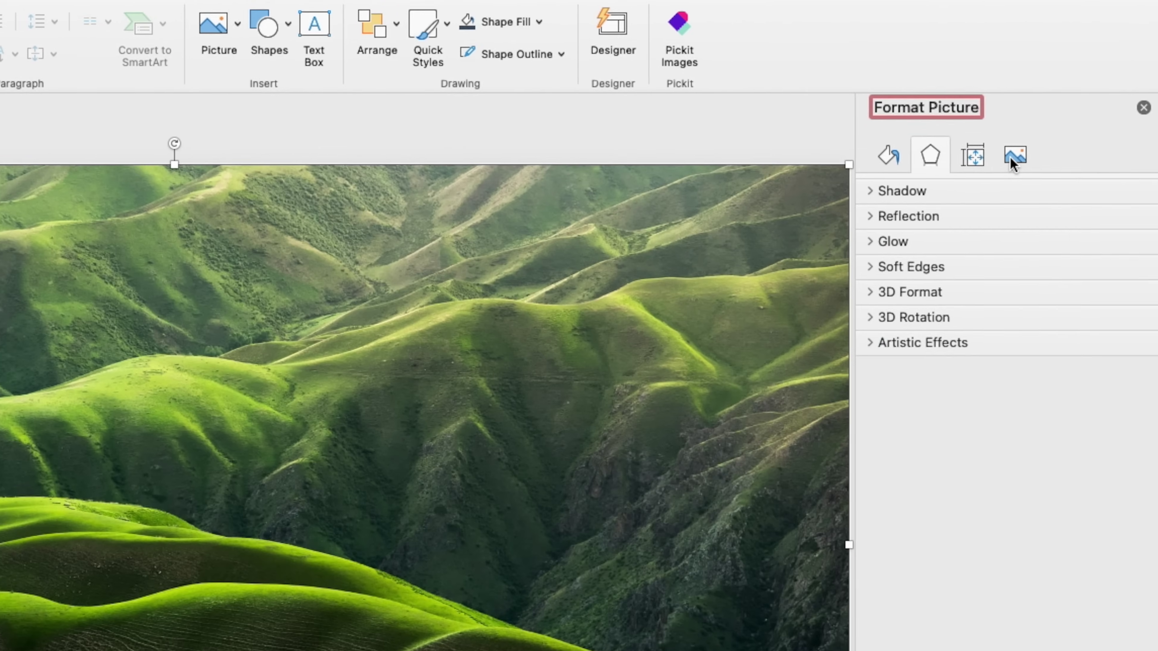
pyautogui.click(1072, 135)
pyautogui.click(878, 220)
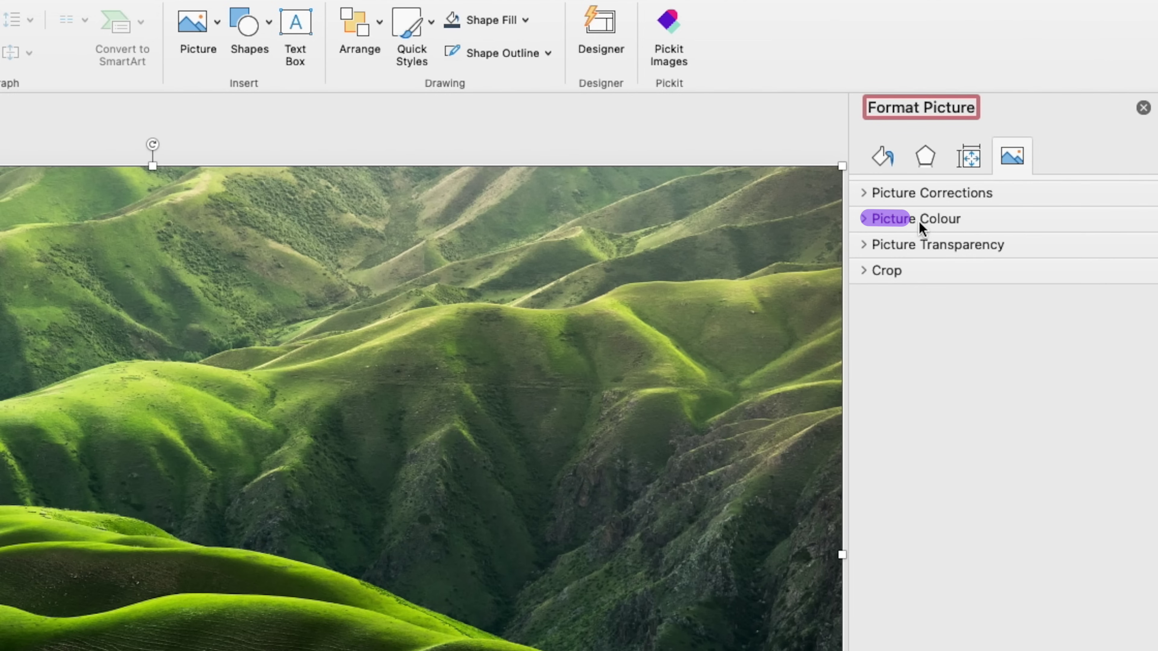
pyautogui.click(874, 222)
pyautogui.click(1125, 293)
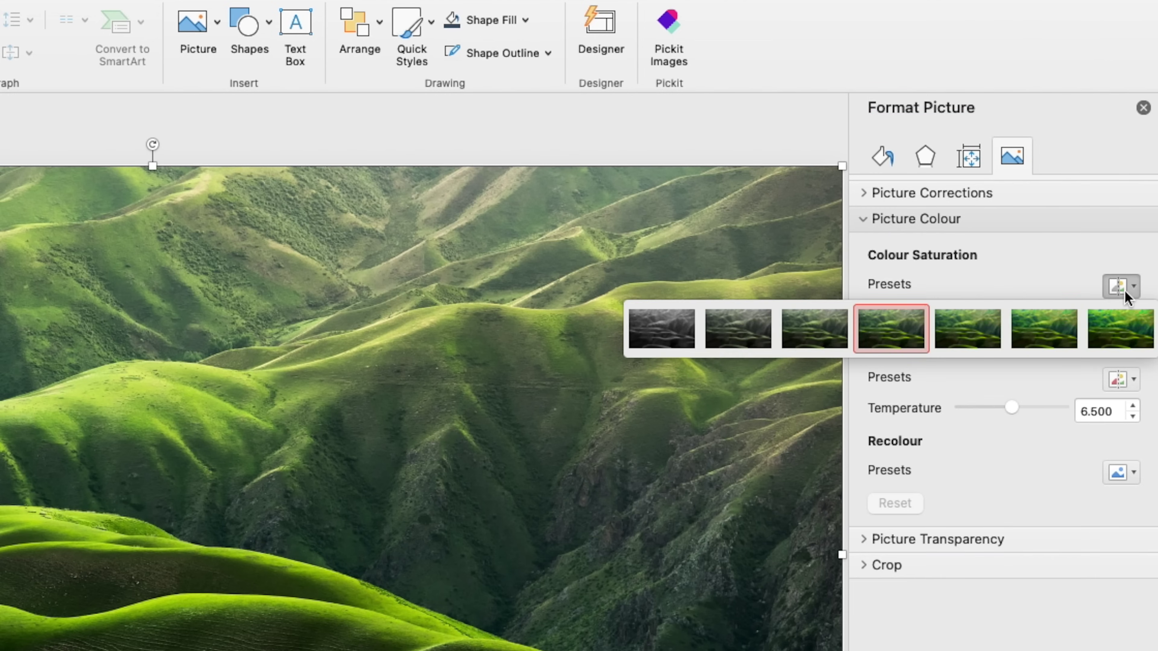
pyautogui.click(694, 325)
pyautogui.click(1143, 108)
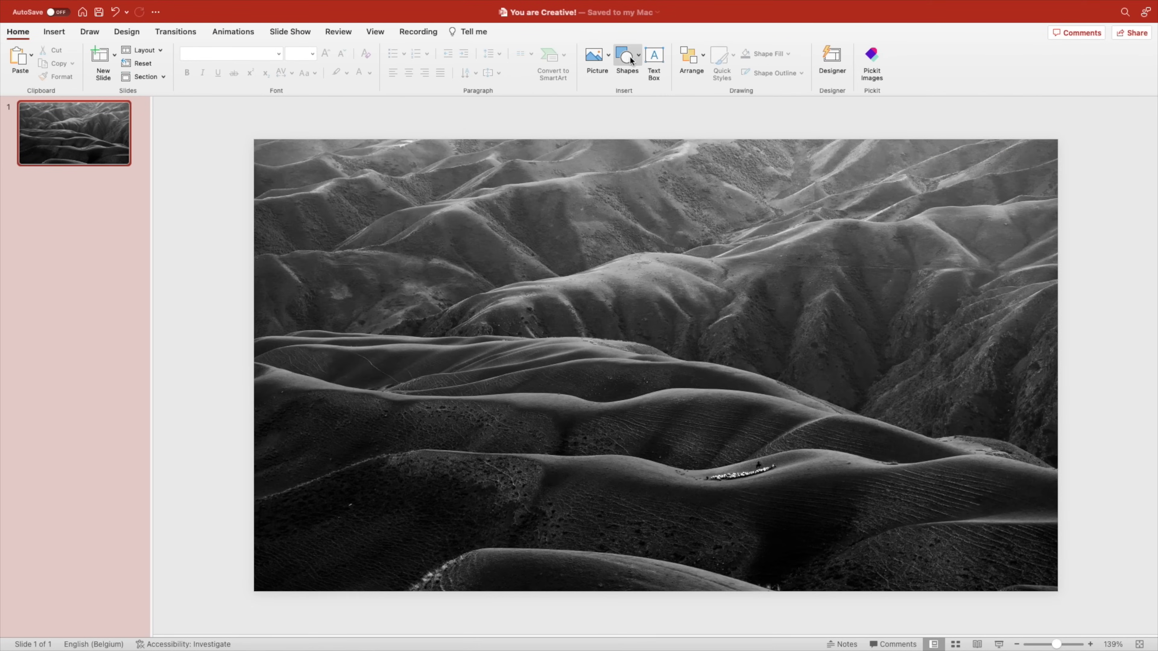
# Step: Draw a rectangle of 19,05 by 33,86 cm that covers the entire slide
pyautogui.click(631, 60)
pyautogui.click(706, 91)
pyautogui.moveTo(254, 139); pyautogui.dragTo(1057, 589)
# Step: Remove the rectangle's outline and fill it with the dark blue-grey theme colour
pyautogui.click(381, 54)
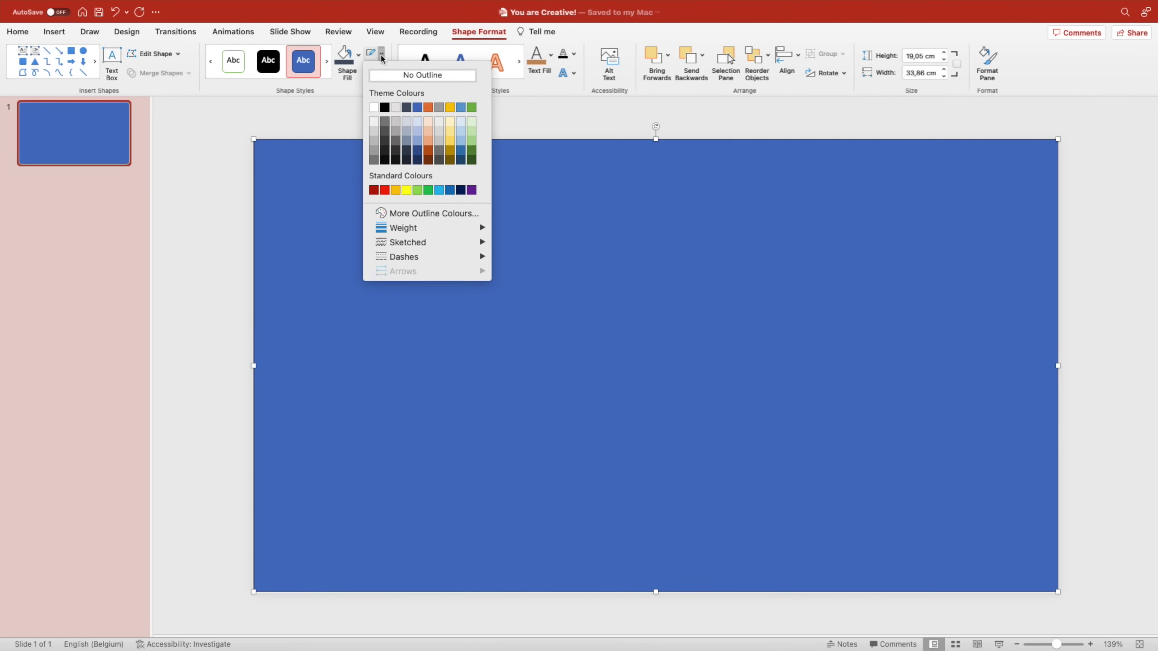
pyautogui.click(382, 76)
pyautogui.click(358, 55)
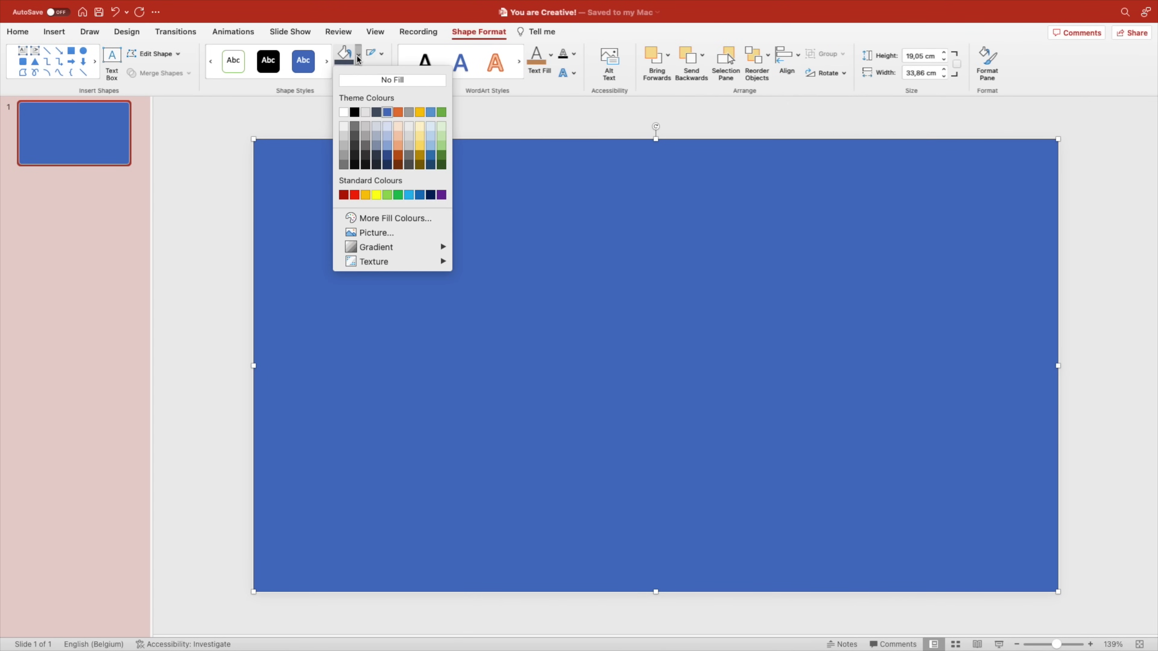
pyautogui.click(376, 113)
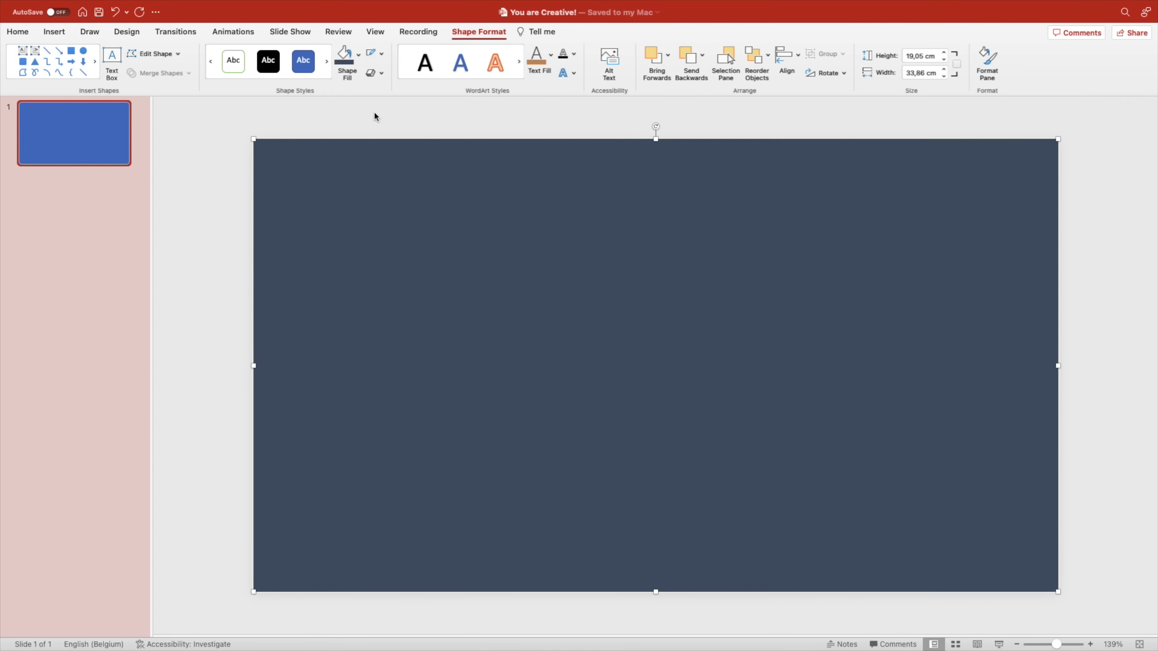
# Step: Set the rectangle's solid fill transparency to 45% so it works as an overlay on the photo
pyautogui.rightClick(465, 277)
pyautogui.click(538, 540)
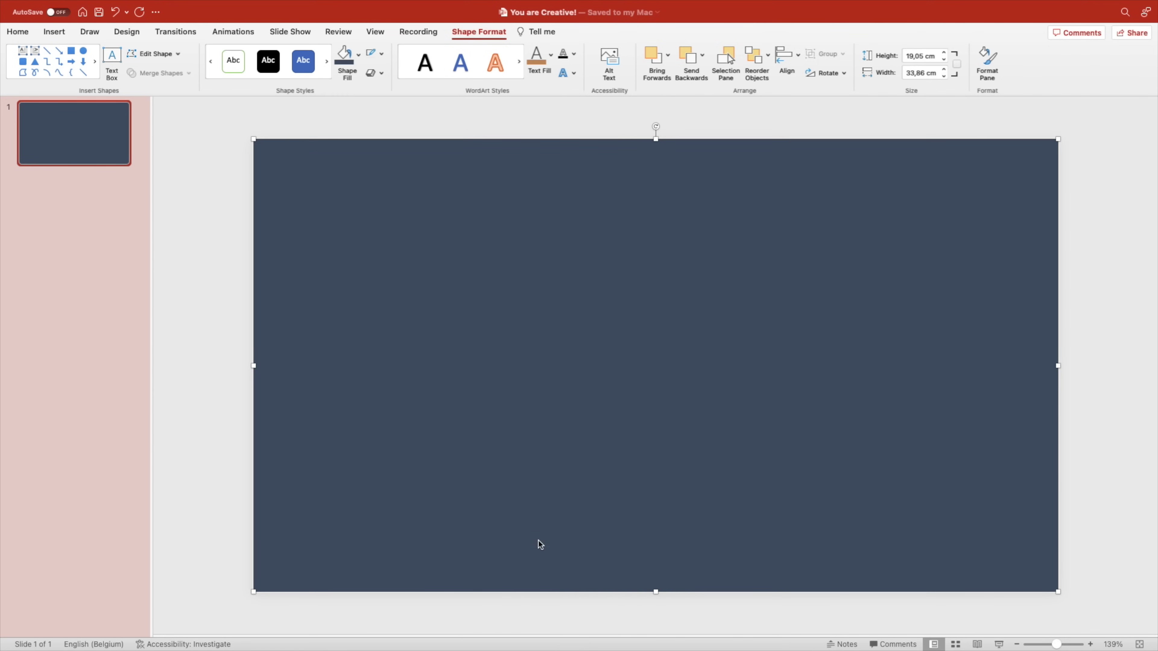
pyautogui.click(986, 180)
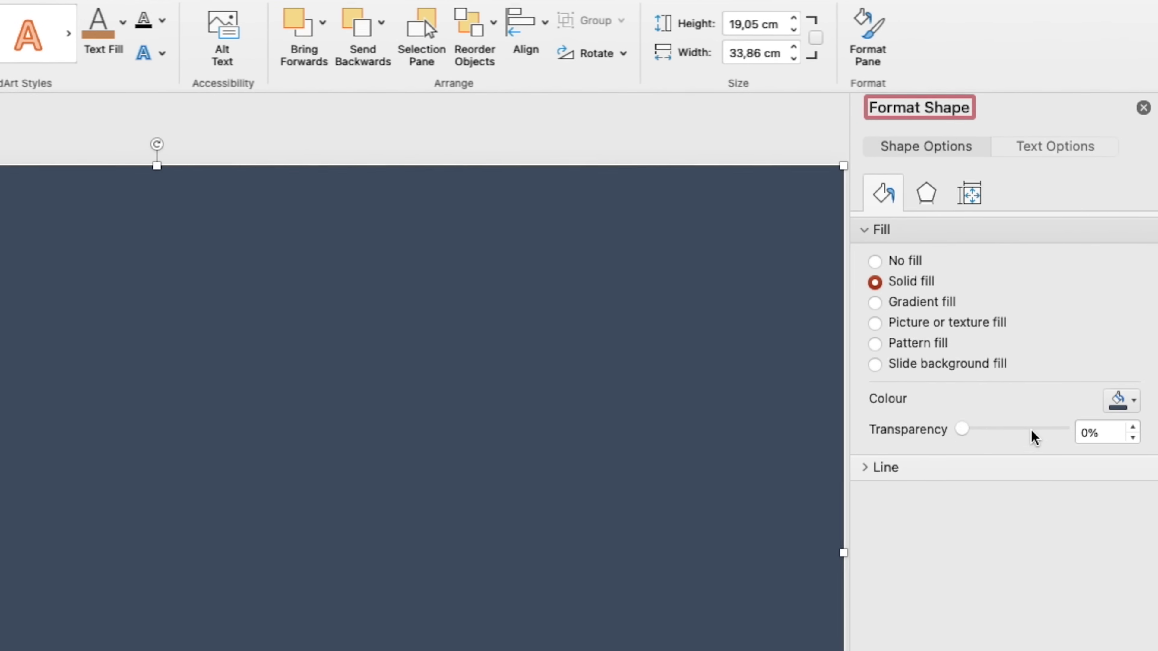
pyautogui.moveTo(961, 431); pyautogui.dragTo(1006, 434)
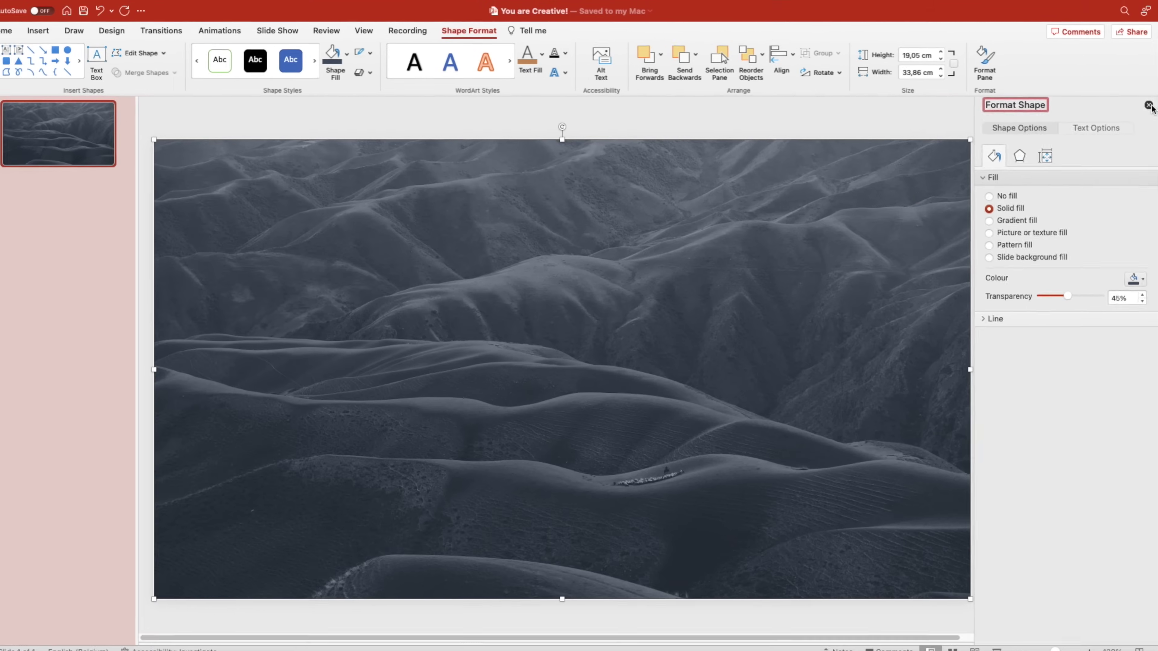
pyautogui.click(1144, 108)
pyautogui.click(245, 264)
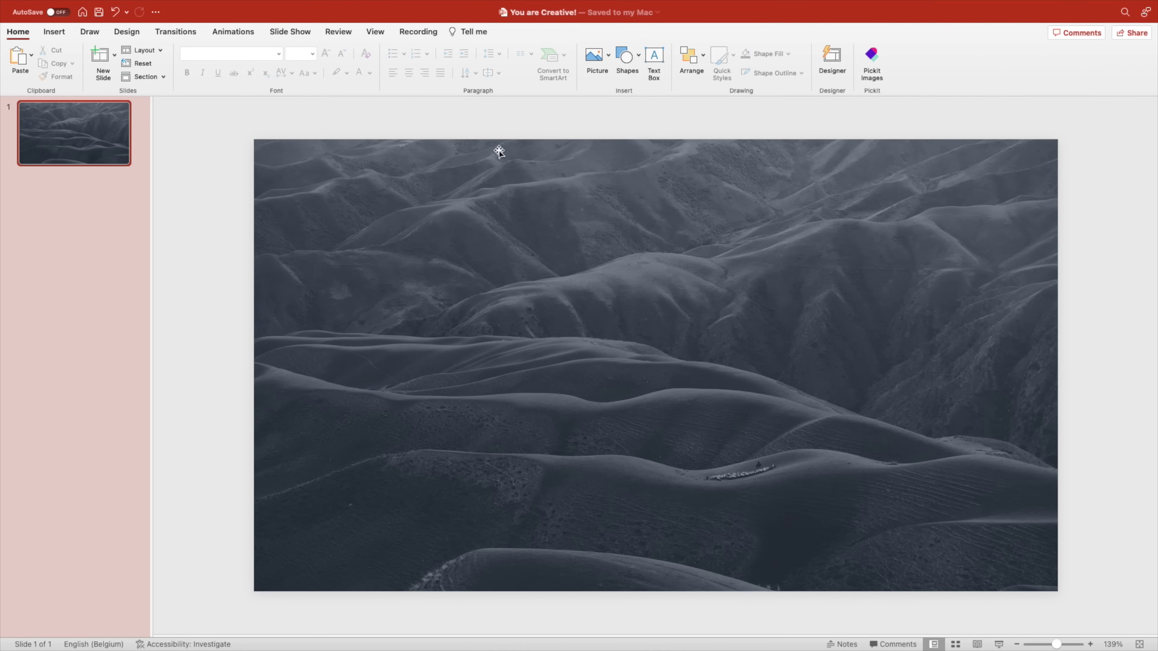
# Step: Add a text box reading "Avenir Next" near the middle of the slide and set its font to Avenir Next
pyautogui.moveTo(487, 304); pyautogui.dragTo(841, 360)
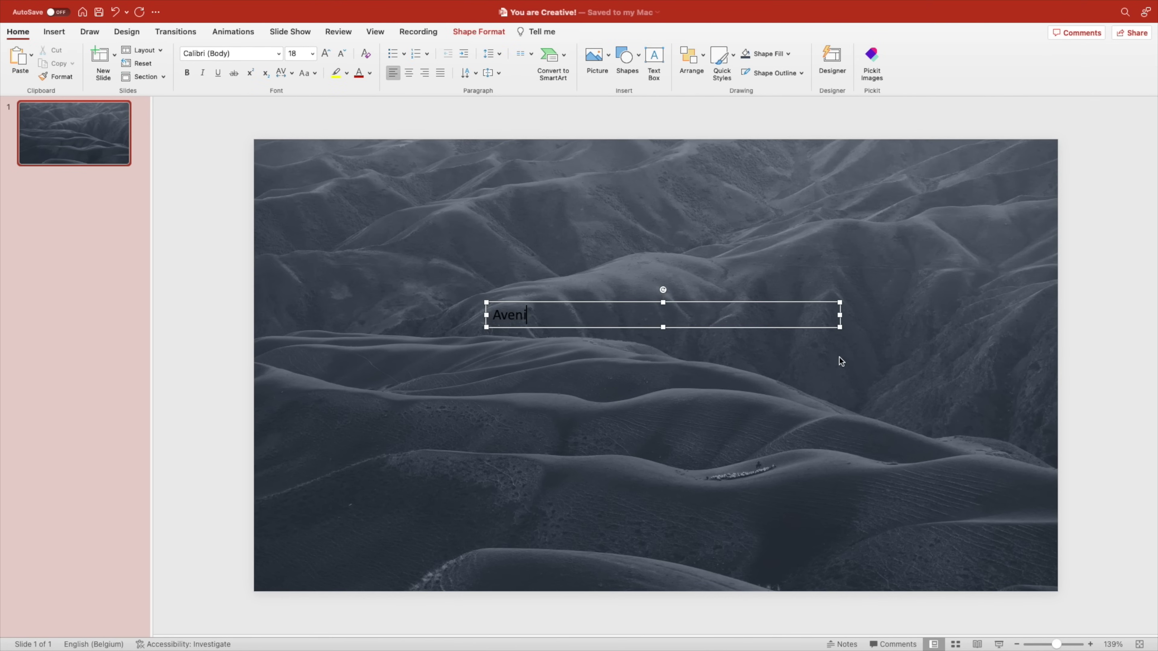
pyautogui.press('super+a')
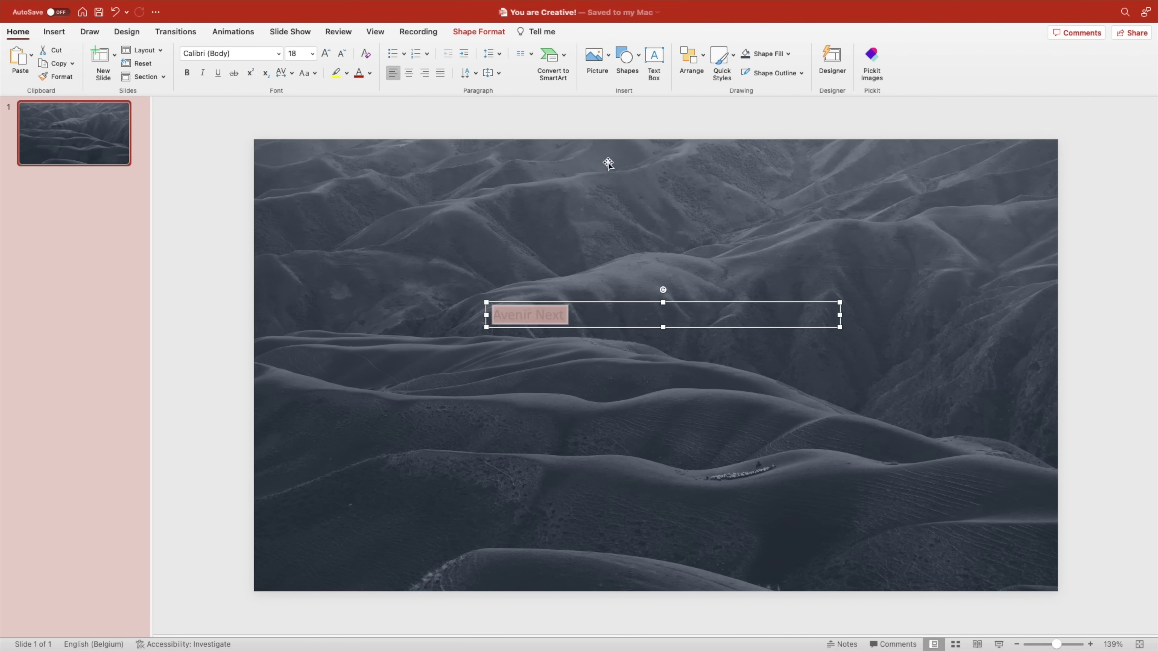
pyautogui.click(228, 54)
pyautogui.write('Avenir')
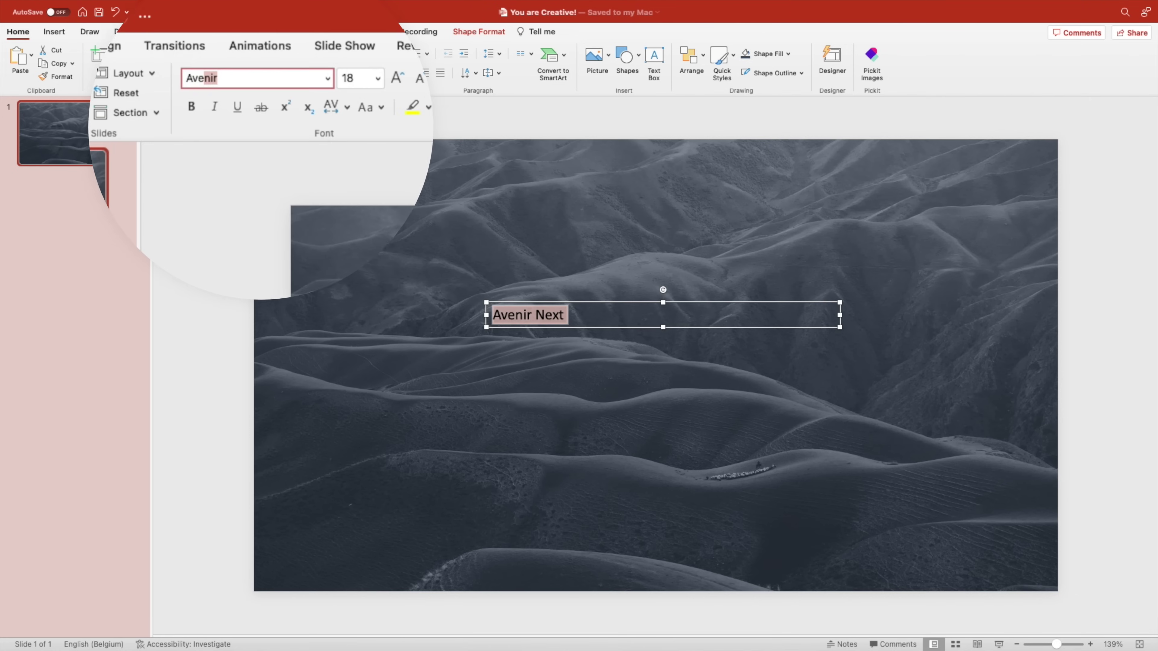
pyautogui.write(' Next')
pyautogui.press('Return')
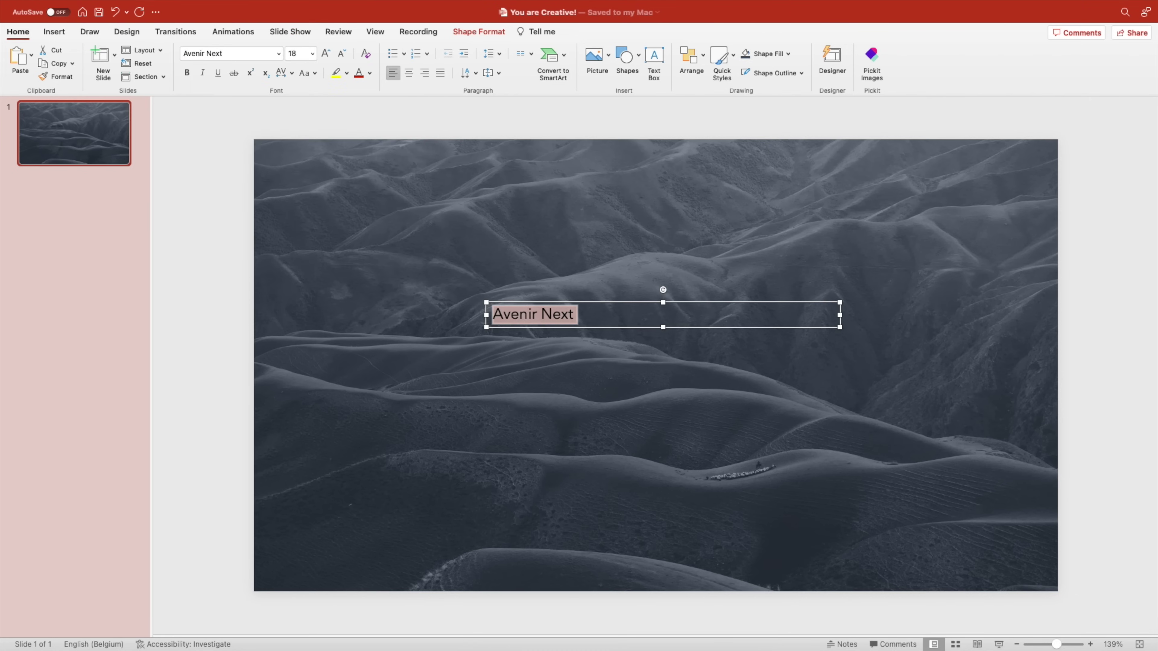
# Step: Enlarge the title text to 60 pt and centre it in its text box
pyautogui.click(324, 56)
pyautogui.click(325, 56)
pyautogui.click(325, 56)
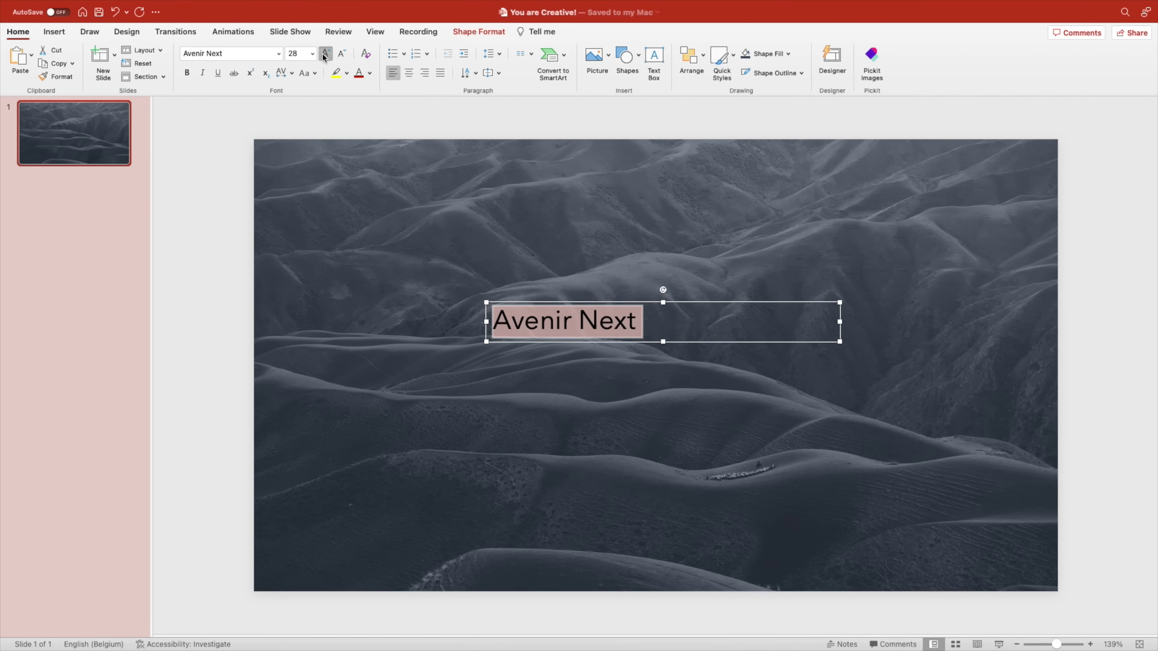
pyautogui.click(324, 56)
pyautogui.click(324, 56)
pyautogui.doubleClick(325, 56)
pyautogui.click(324, 56)
pyautogui.click(324, 56)
pyautogui.click(409, 74)
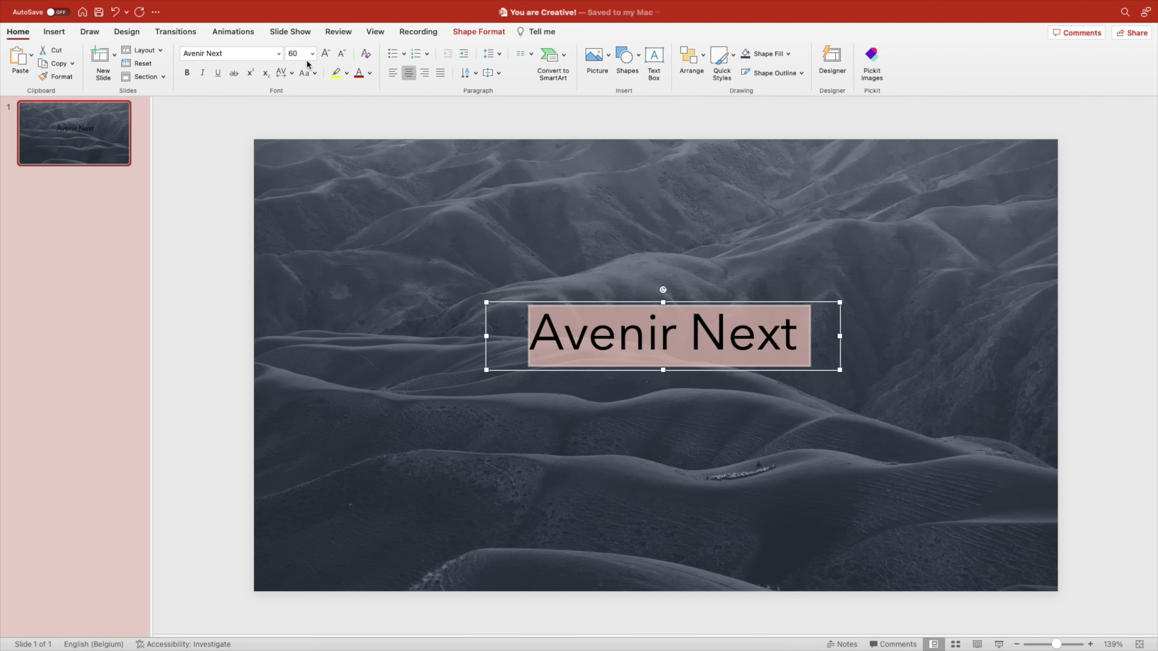
# Step: Apply the Heavy weight of Avenir Next to the title and widen its text box equally on both sides
pyautogui.click(278, 54)
pyautogui.moveTo(388, 159)
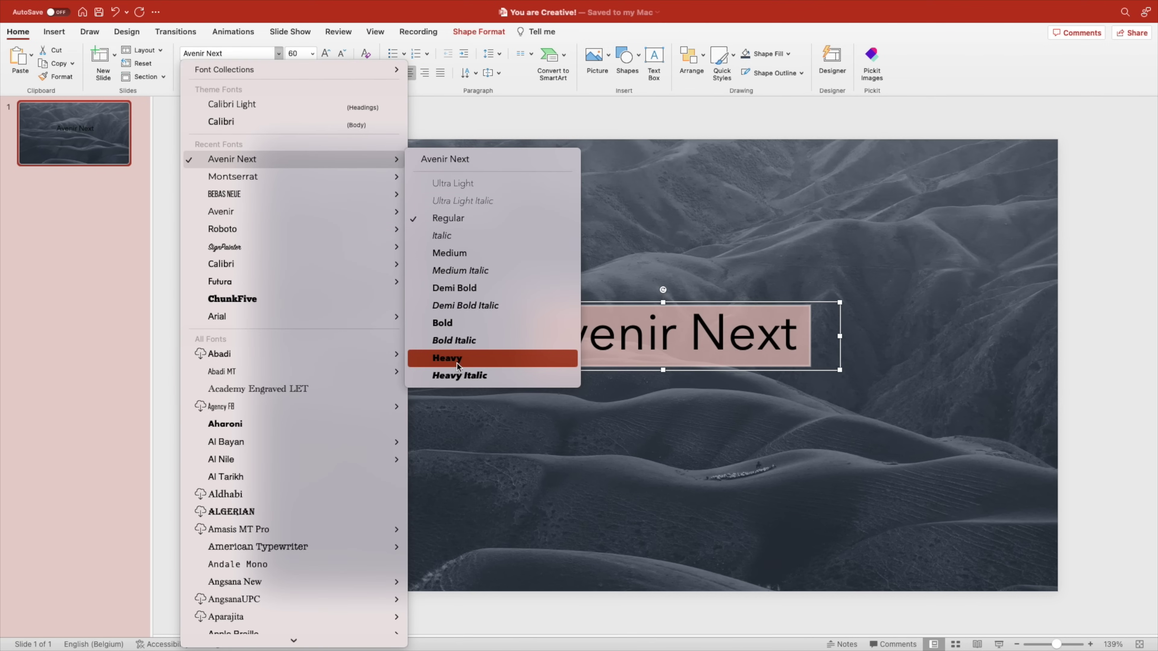
pyautogui.press('Escape')
pyautogui.press('super+b')
pyautogui.moveTo(840, 336); pyautogui.dragTo(873, 336)
# Step: Make the title white at 72 pt and widen its text box equally on both sides
pyautogui.click(325, 53)
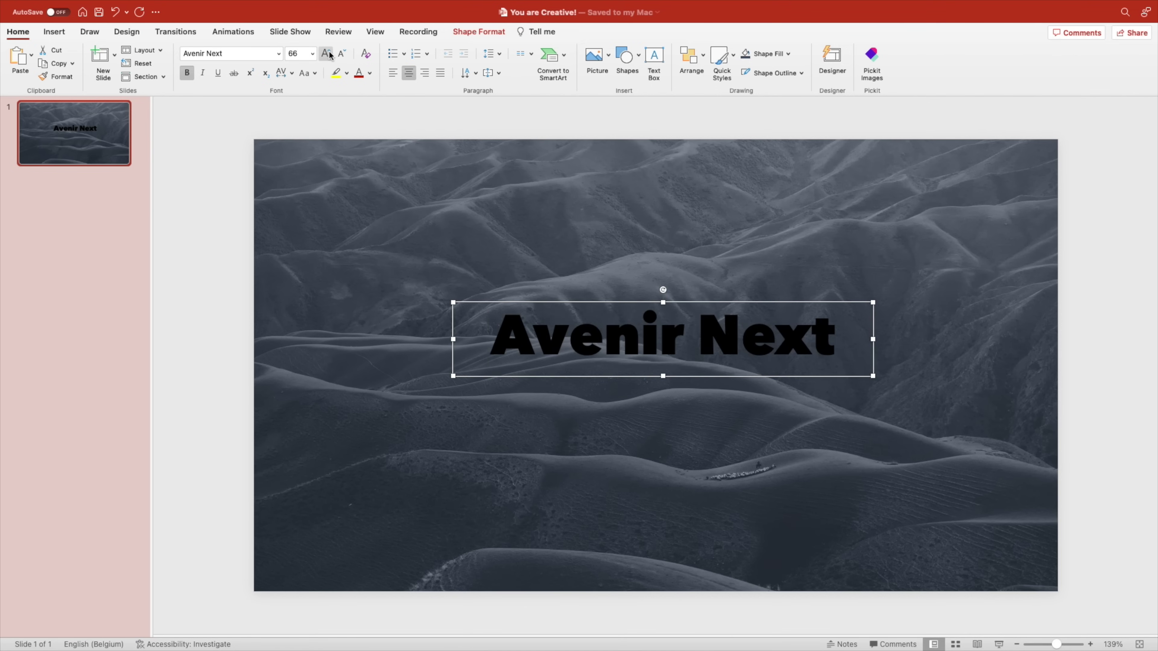
pyautogui.click(369, 73)
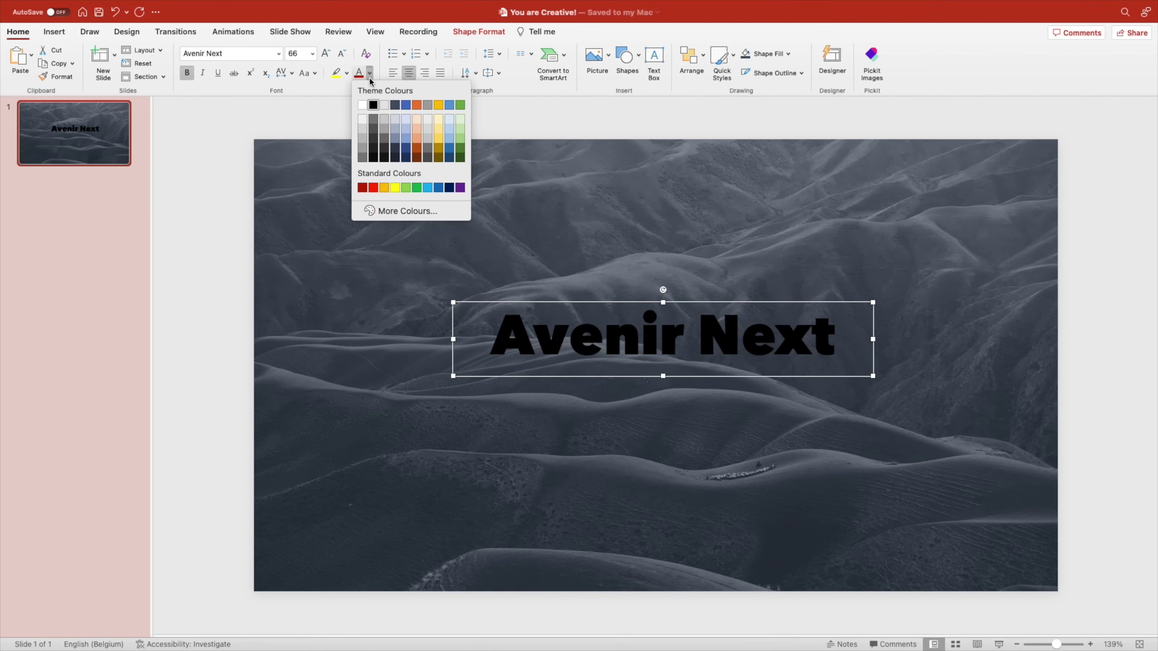
pyautogui.click(362, 106)
pyautogui.click(326, 53)
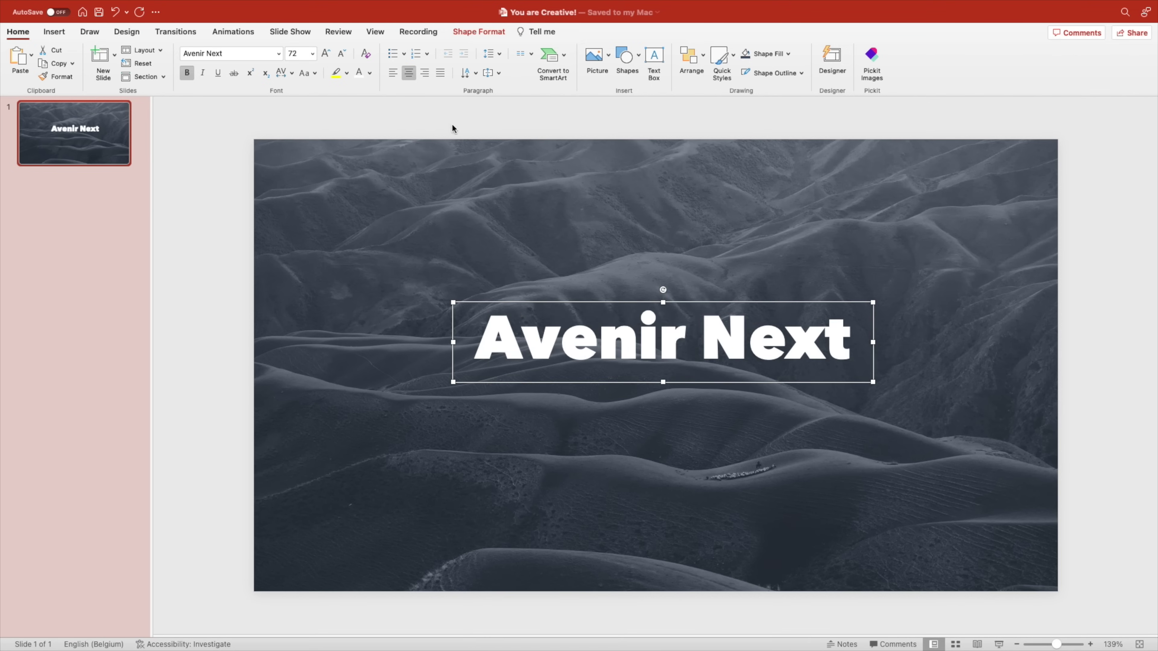
pyautogui.moveTo(875, 348); pyautogui.dragTo(896, 347)
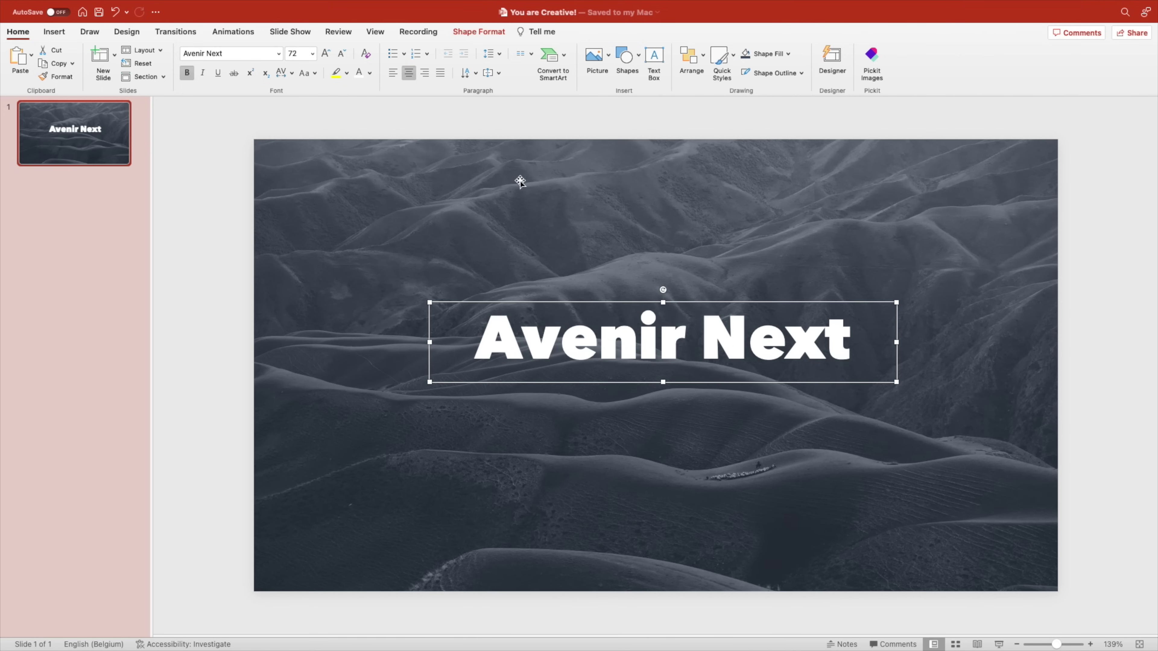
# Step: Duplicate the title text box straight below the original and reduce the copy's text to 40 pt
pyautogui.moveTo(727, 304); pyautogui.dragTo(726, 358)
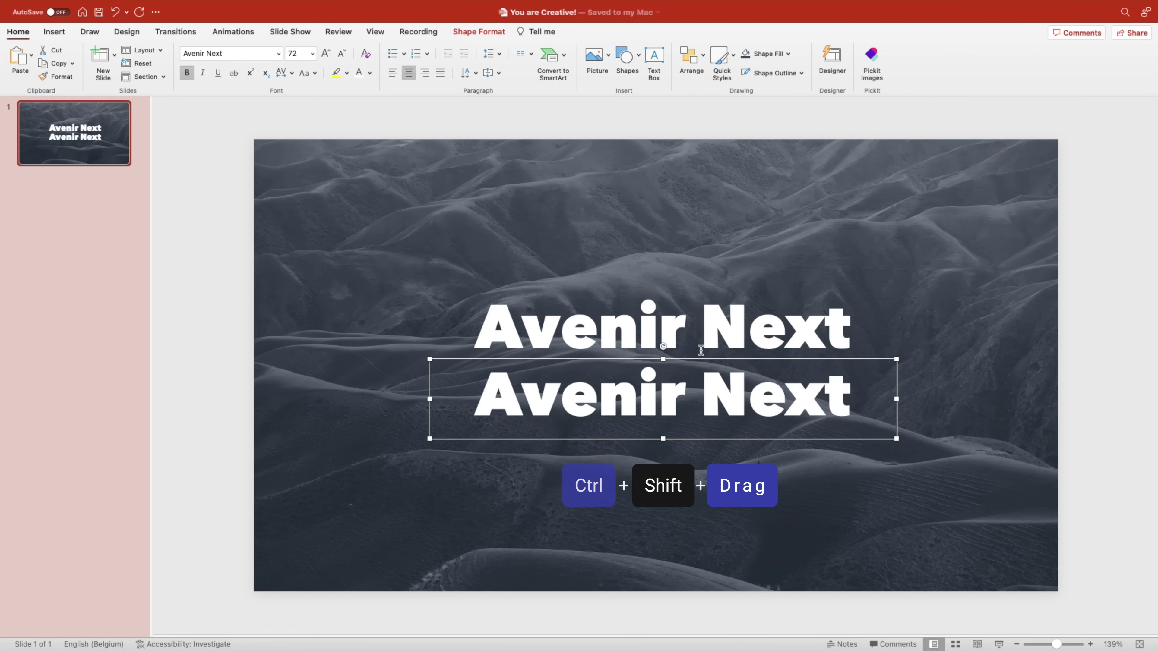
pyautogui.press('super+shift+comma')
pyautogui.press('super+shift+comma')
pyautogui.press('super+shift+comma')
pyautogui.press('super+shift+comma')
pyautogui.press('super+shift+comma')
pyautogui.press('super+shift+comma')
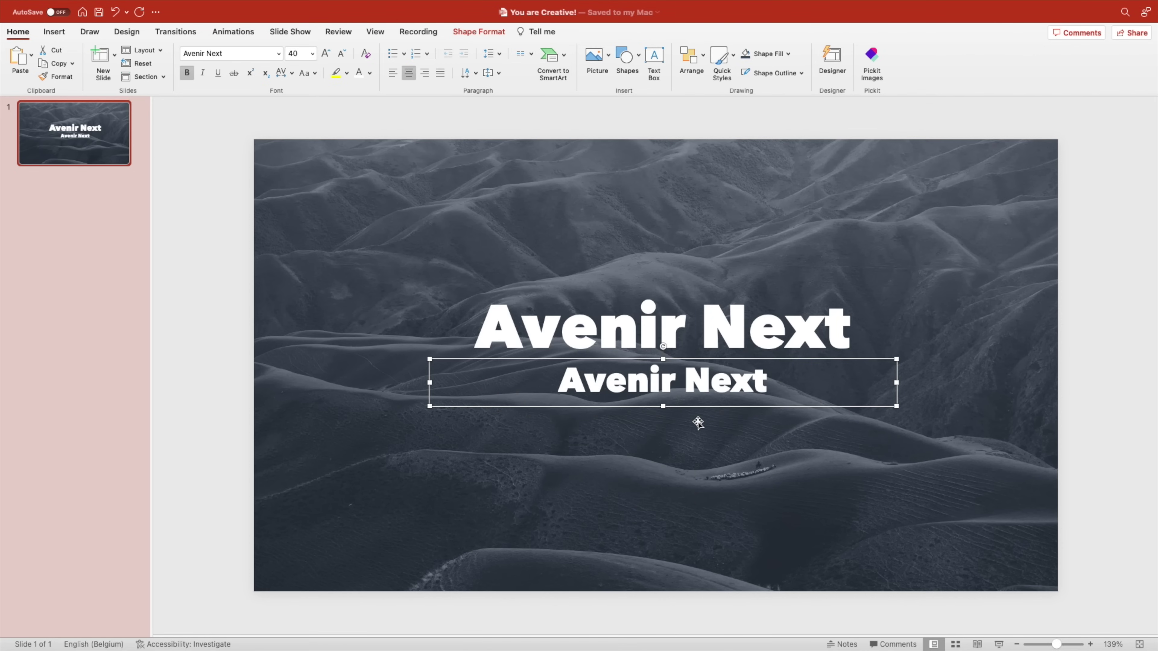
# Step: Replace the text of the smaller copy with "signpainter"
pyautogui.tripleClick(697, 384)
pyautogui.write('sgn')
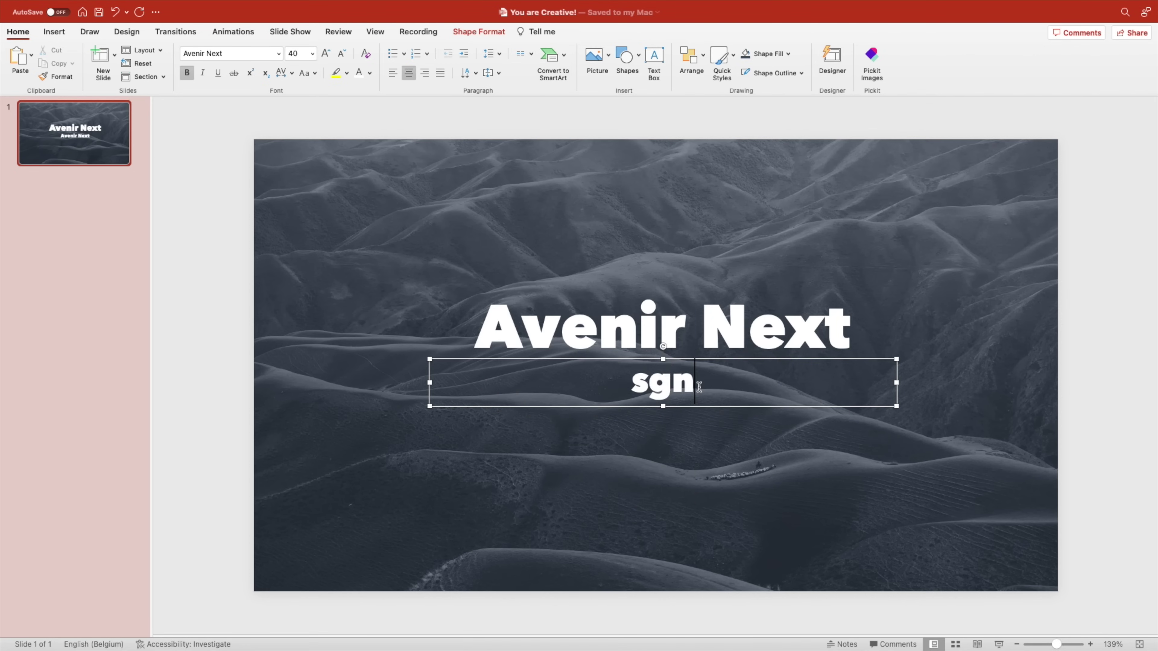
pyautogui.press('BackSpace')
pyautogui.press('BackSpace')
pyautogui.write('ignpa')
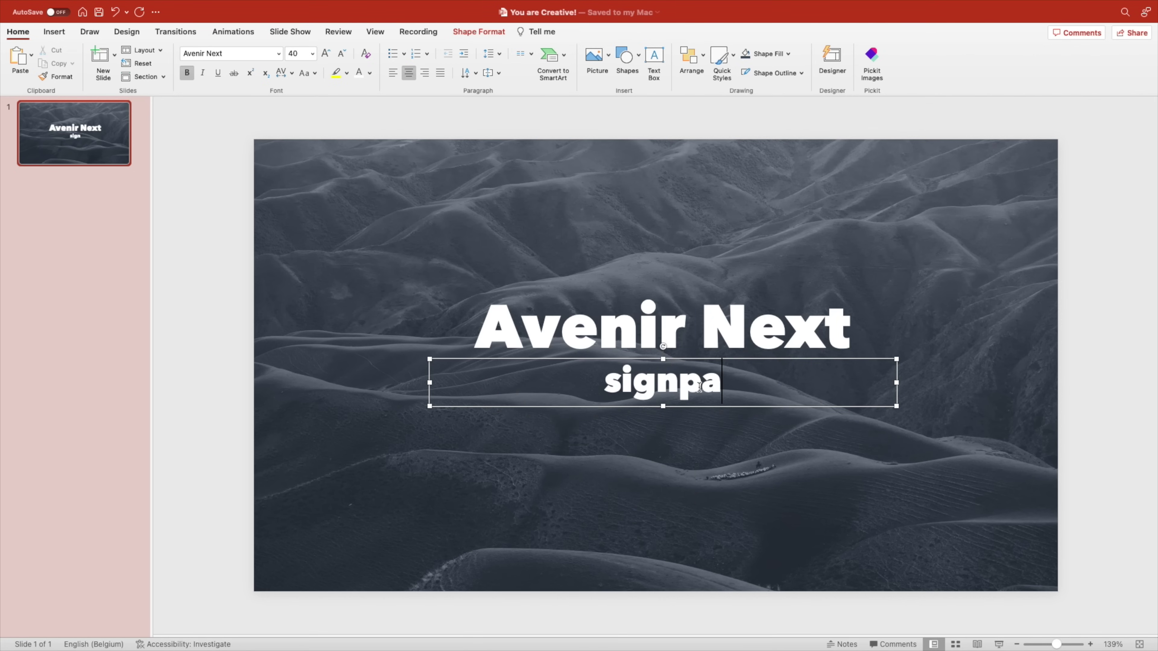
pyautogui.write('inter')
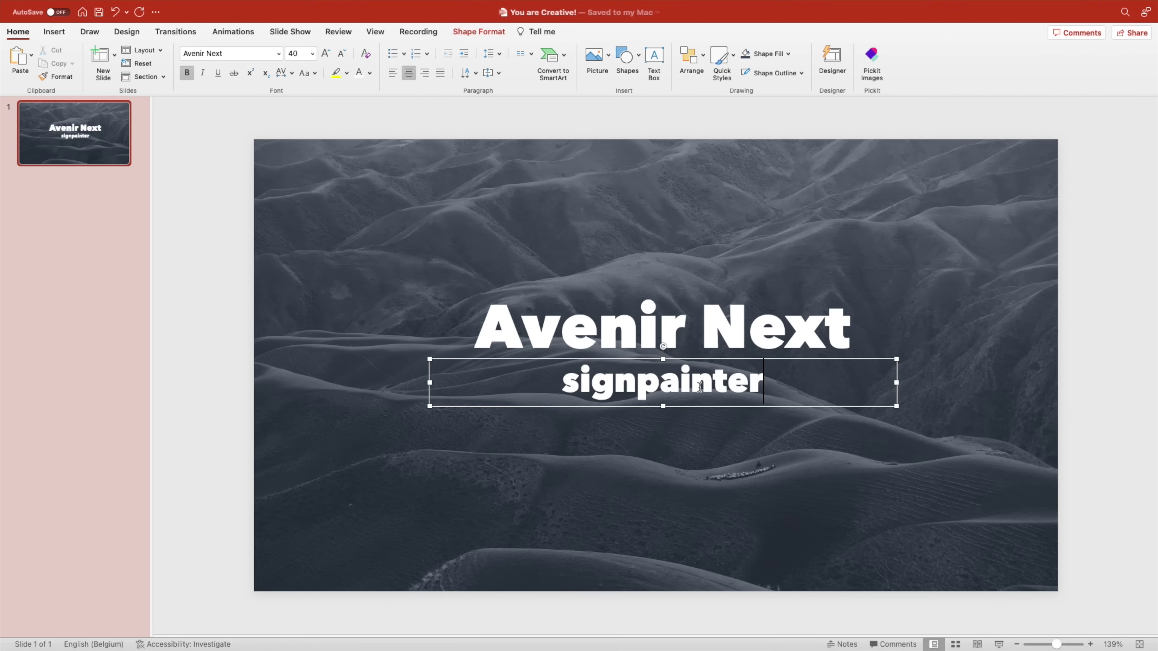
# Step: Set the subtitle's font to SignPainter and colour it golden yellow
pyautogui.doubleClick(700, 387)
pyautogui.click(229, 53)
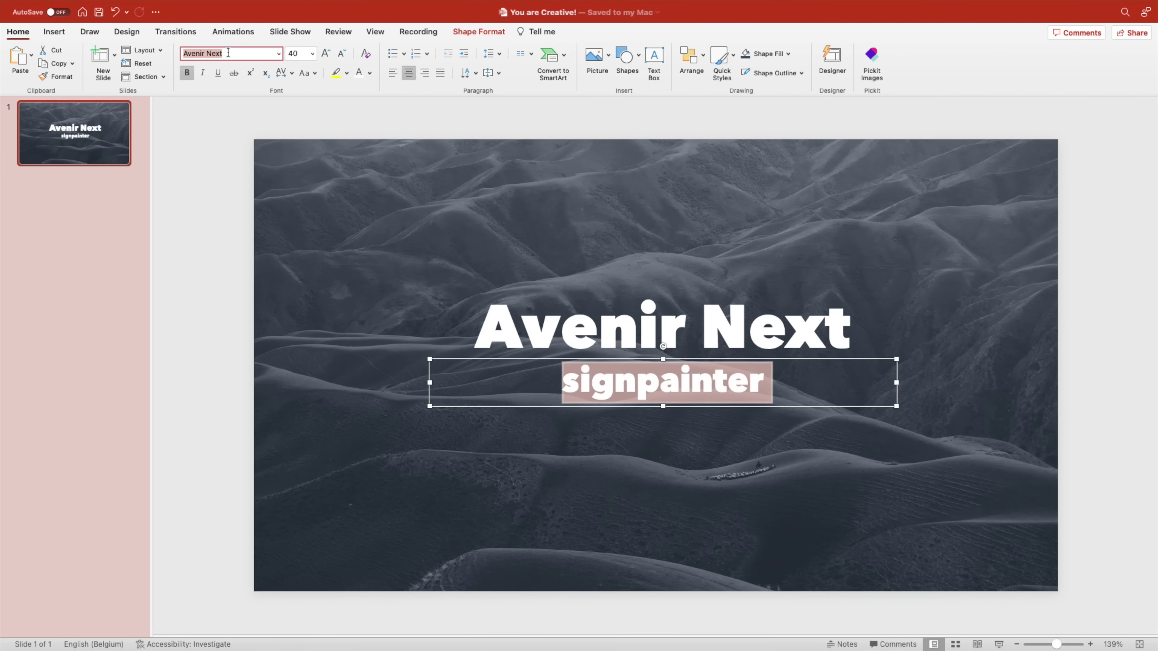
pyautogui.write('SignPainter')
pyautogui.press('Return')
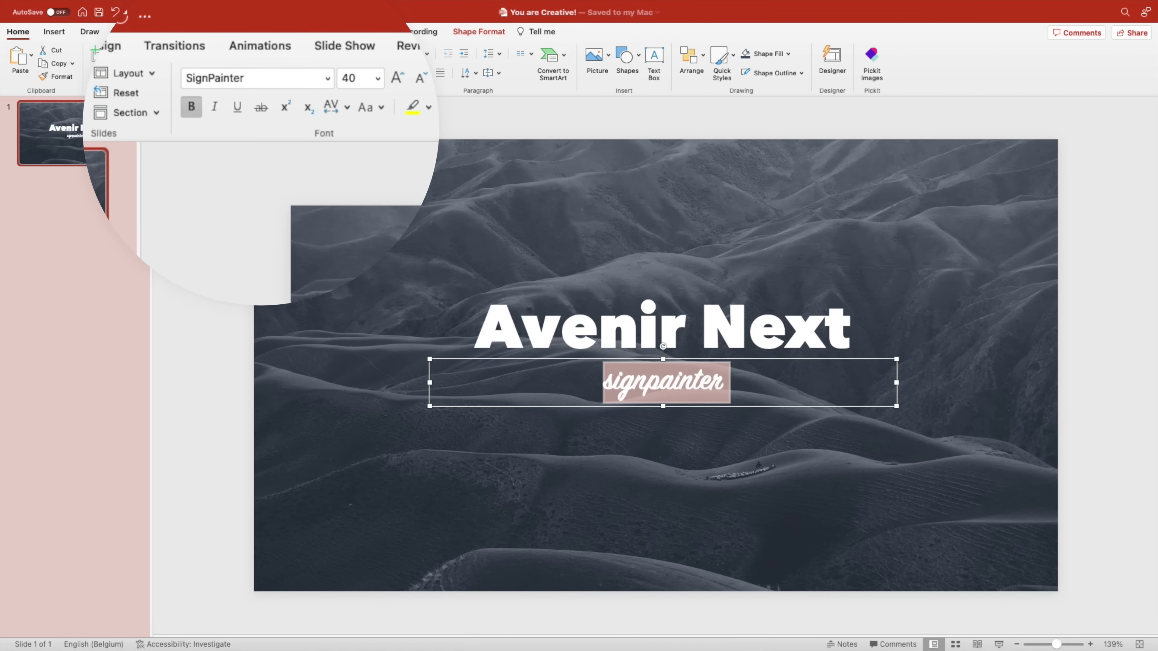
pyautogui.click(369, 74)
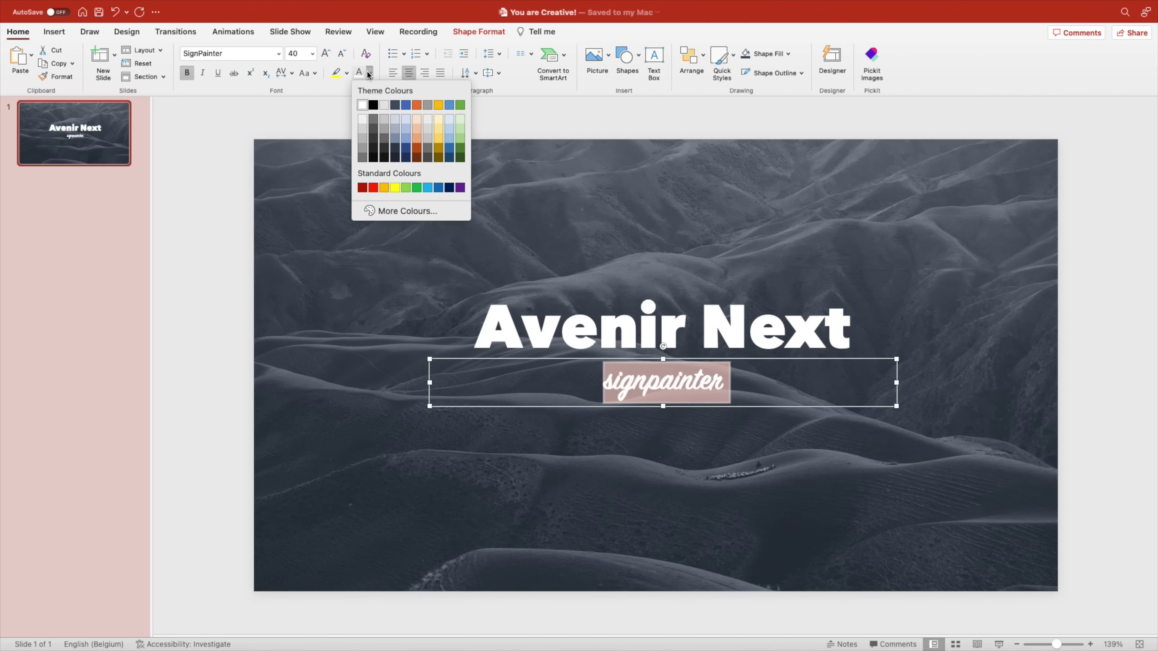
pyautogui.click(388, 188)
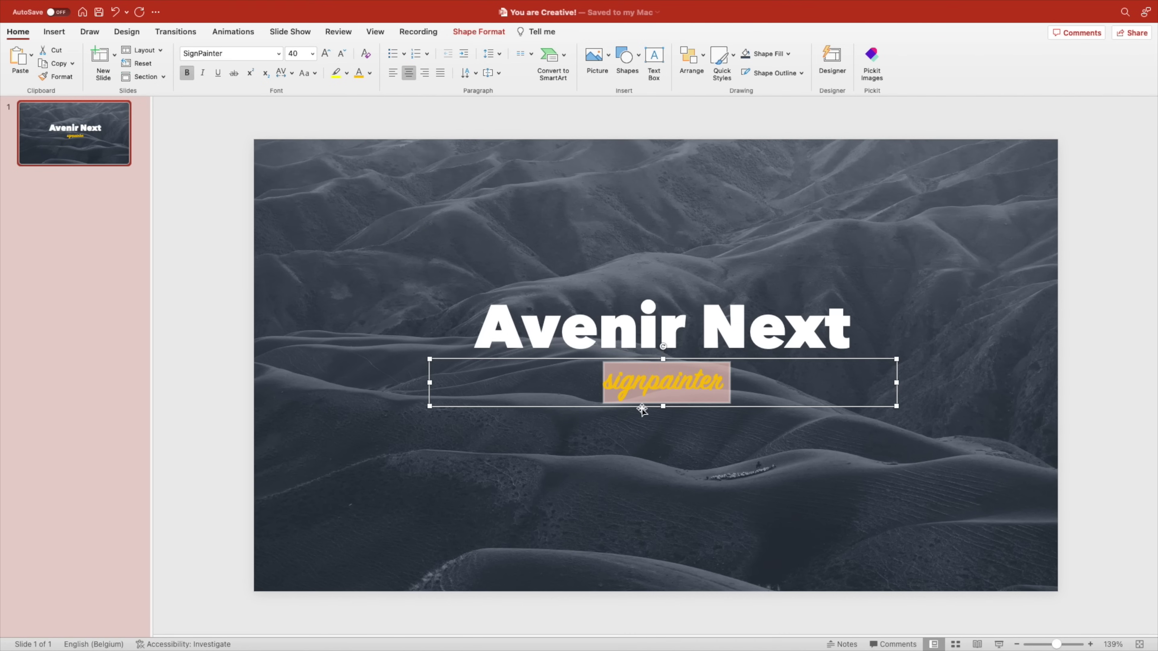
# Step: Capitalise the subtitle's first letter so it reads "Signpainter"
pyautogui.click(612, 386)
pyautogui.press('BackSpace')
pyautogui.write('S')
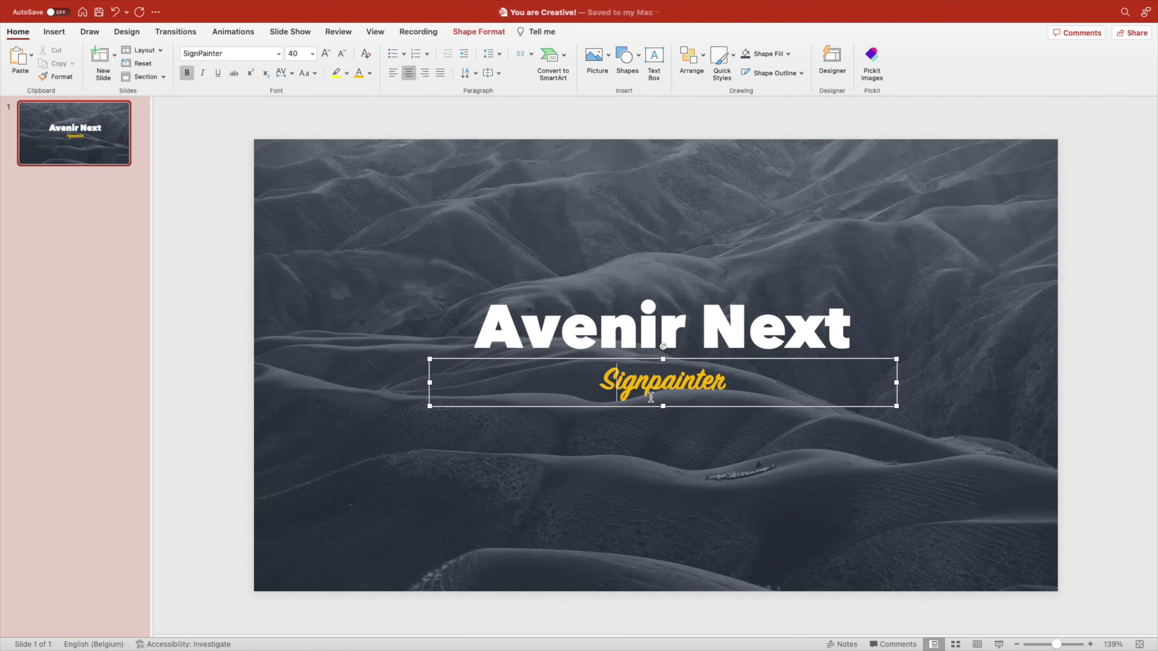
# Step: Centre the subtitle horizontally on the slide, and move the title and subtitle down slightly together
pyautogui.click(209, 397)
pyautogui.moveTo(709, 359); pyautogui.dragTo(702, 359)
pyautogui.keyDown('shift'); pyautogui.click(700, 330); pyautogui.keyUp('shift')
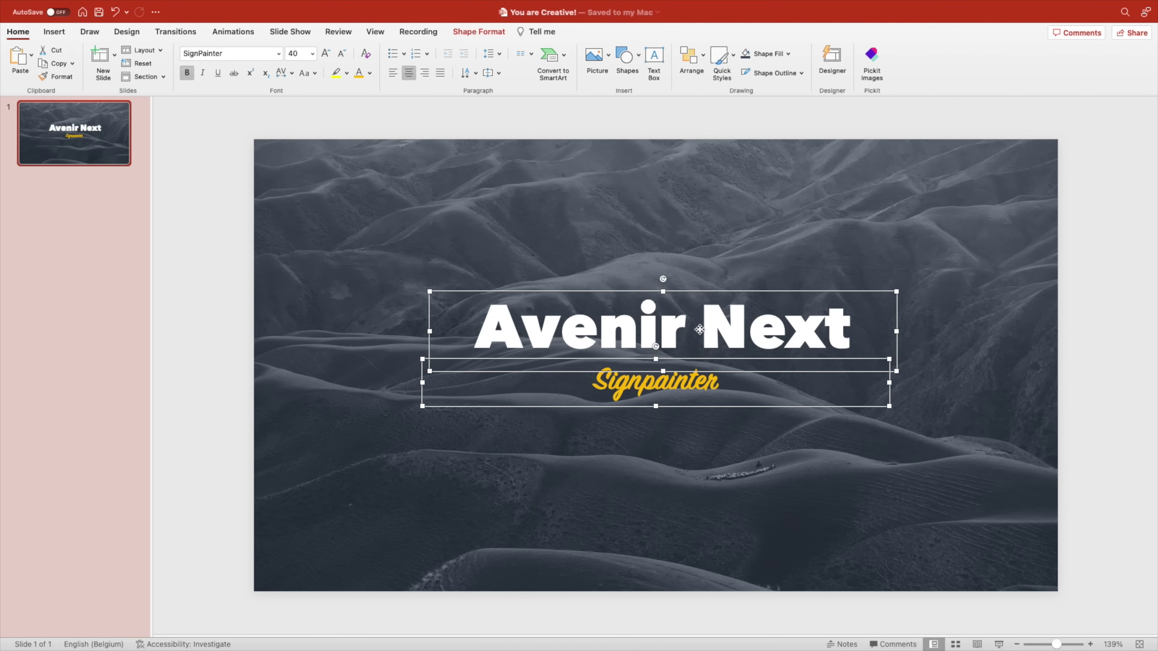
pyautogui.moveTo(700, 293); pyautogui.dragTo(700, 307)
pyautogui.click(1090, 372)
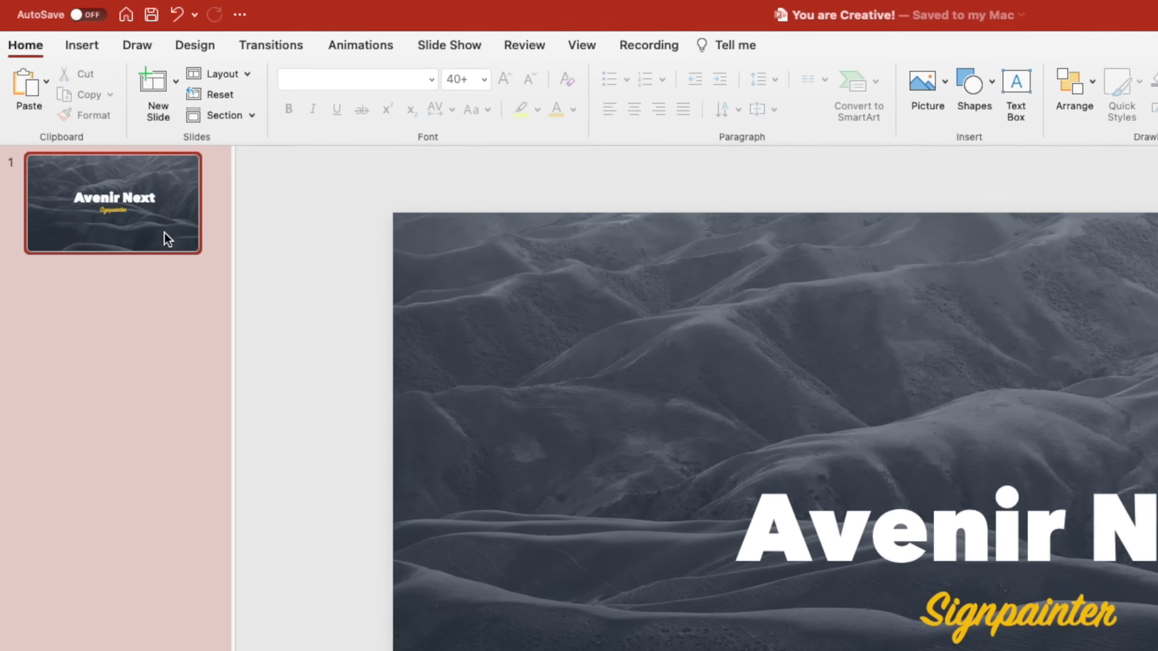
# Step: Duplicate the slide, and on the copy move the title and subtitle up together
pyautogui.rightClick(106, 156)
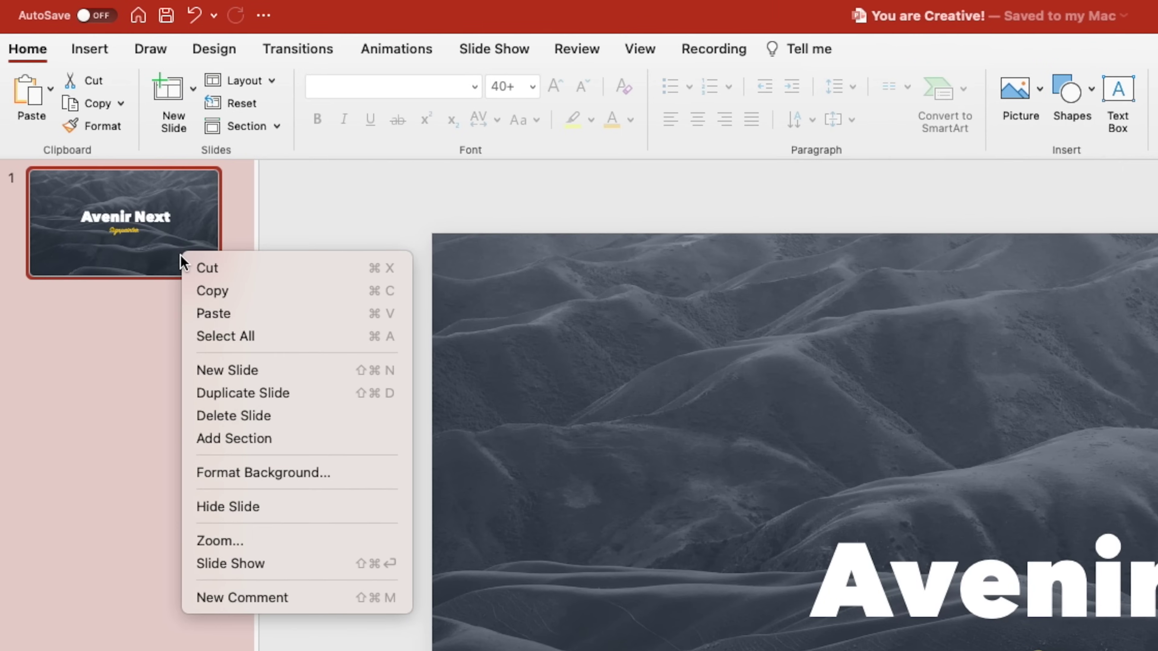
pyautogui.click(232, 395)
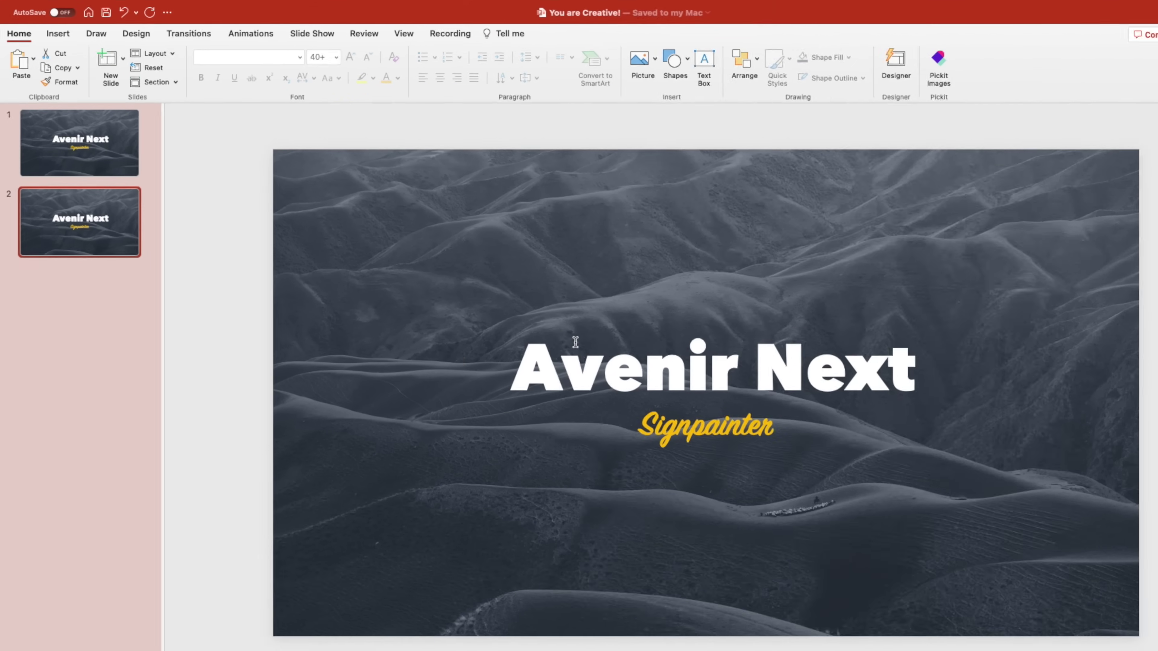
pyautogui.click(576, 342)
pyautogui.keyDown('shift'); pyautogui.click(711, 416); pyautogui.keyUp('shift')
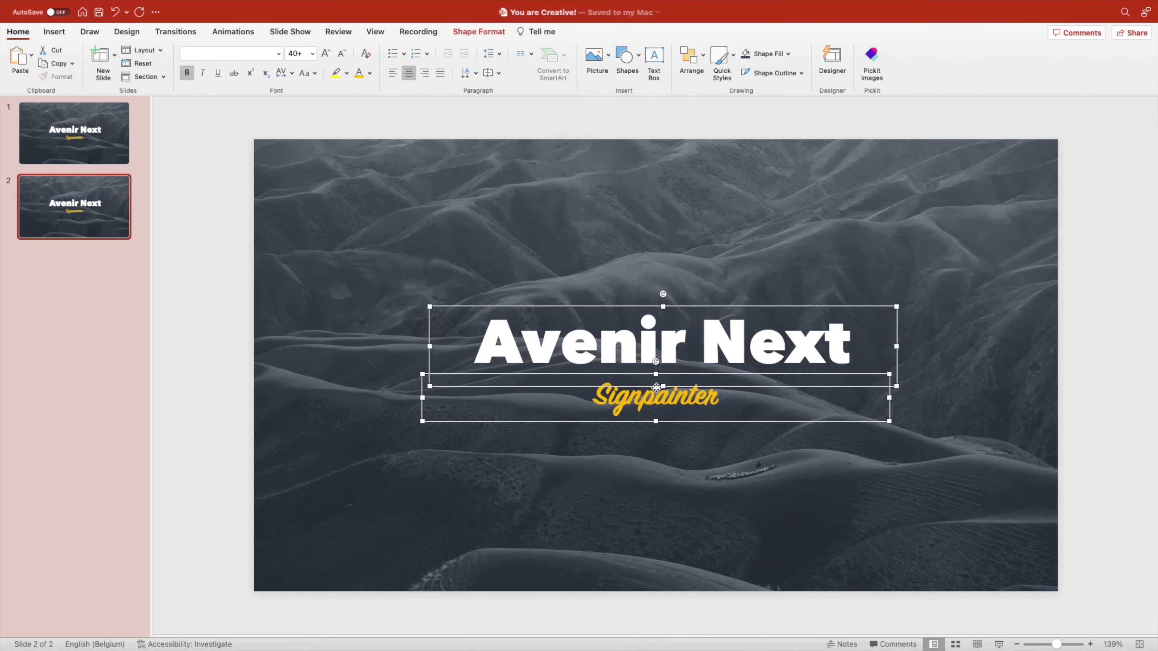
pyautogui.moveTo(656, 387); pyautogui.dragTo(656, 332)
# Step: Add a text box below the subtitle on slide 2, containing the copied Avenir Next Ultralight lorem ipsum paragraph at size 11
pyautogui.click(482, 137)
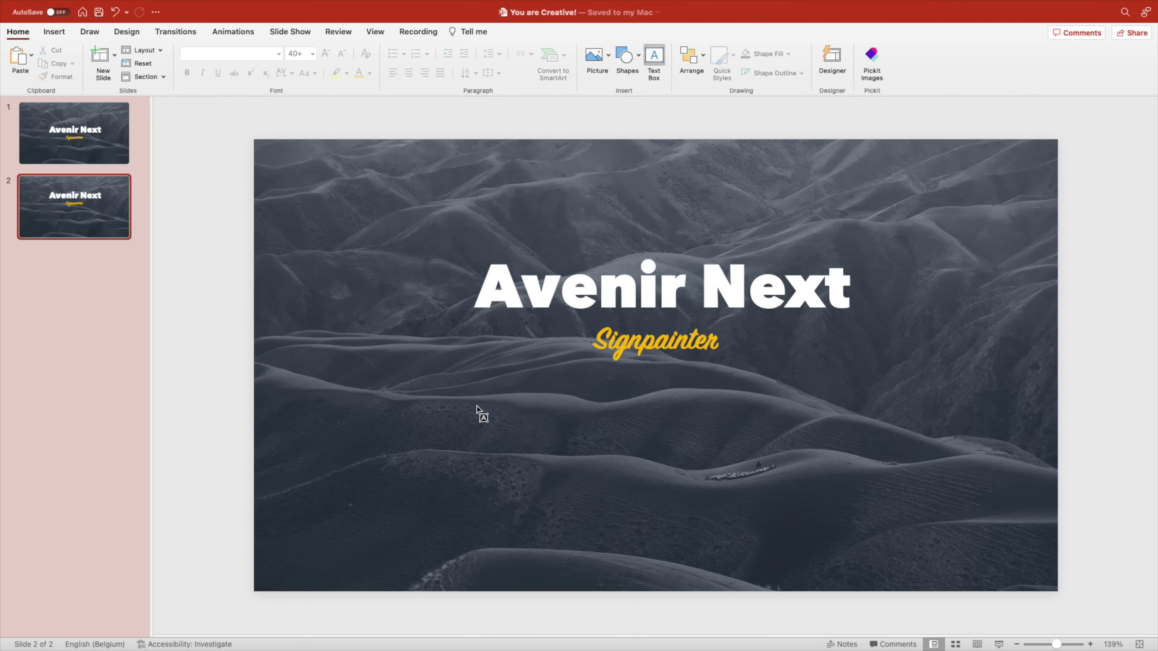
pyautogui.moveTo(474, 397); pyautogui.dragTo(667, 550)
pyautogui.write('Avenir Next Ultralight - Lorem ipsum dolor sit amet, consectetur adipiscing elit, sed do eiusmod tempor incididunt ut labore et dolore magna aliqua. Ut enim ad minim veniam, quis nostrud exercitation ullamco laboris nisi ut aliquip ex ea commodo consequat. Duis aute irure dolor in reprehenderit in voluptate velit esse cillum dolore eu fugiat nulla pariatur. Excepteur sint occaecat cupidatat non proident, sunt in culpa qui officia deserunt mollit anim id est laborum.')
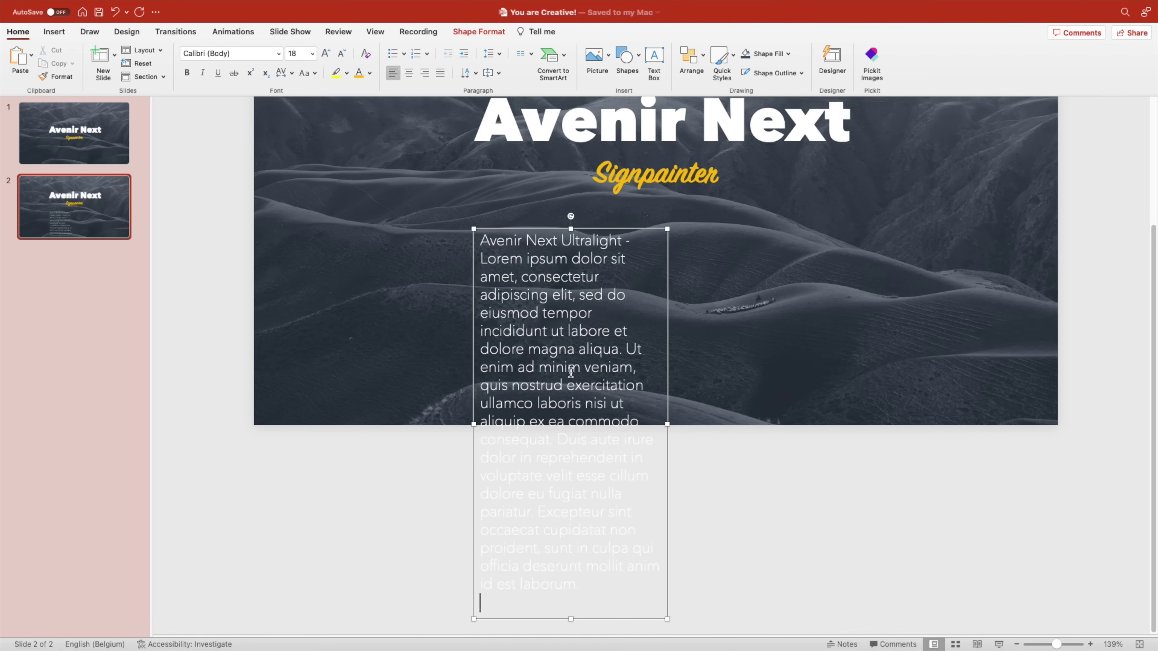
pyautogui.press('super+a')
pyautogui.click(346, 57)
pyautogui.click(345, 57)
pyautogui.click(345, 57)
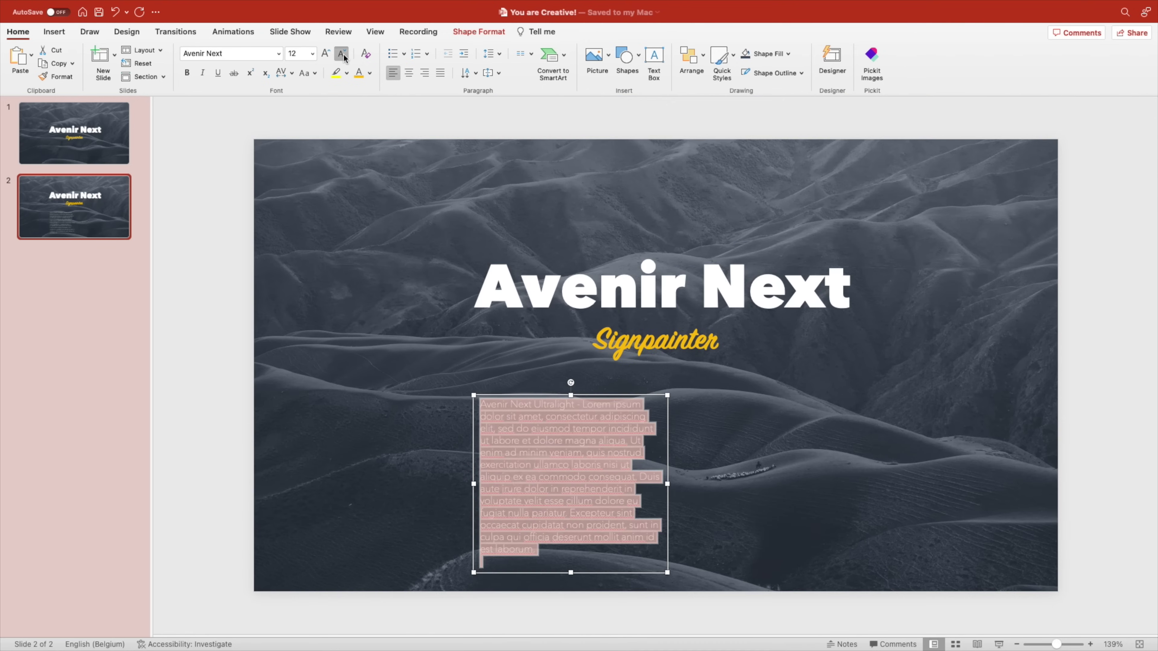
pyautogui.click(344, 57)
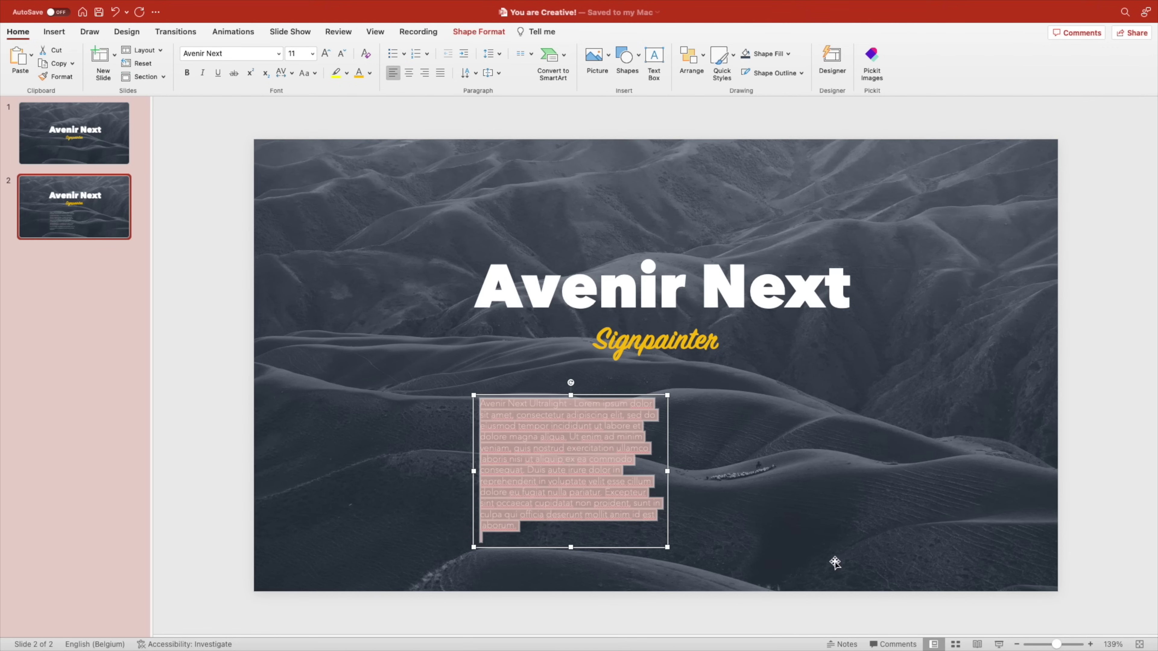
# Step: Move the paragraph box up towards the subtitle and slightly to the left, and set its font size to 10
pyautogui.click(1091, 451)
pyautogui.click(626, 448)
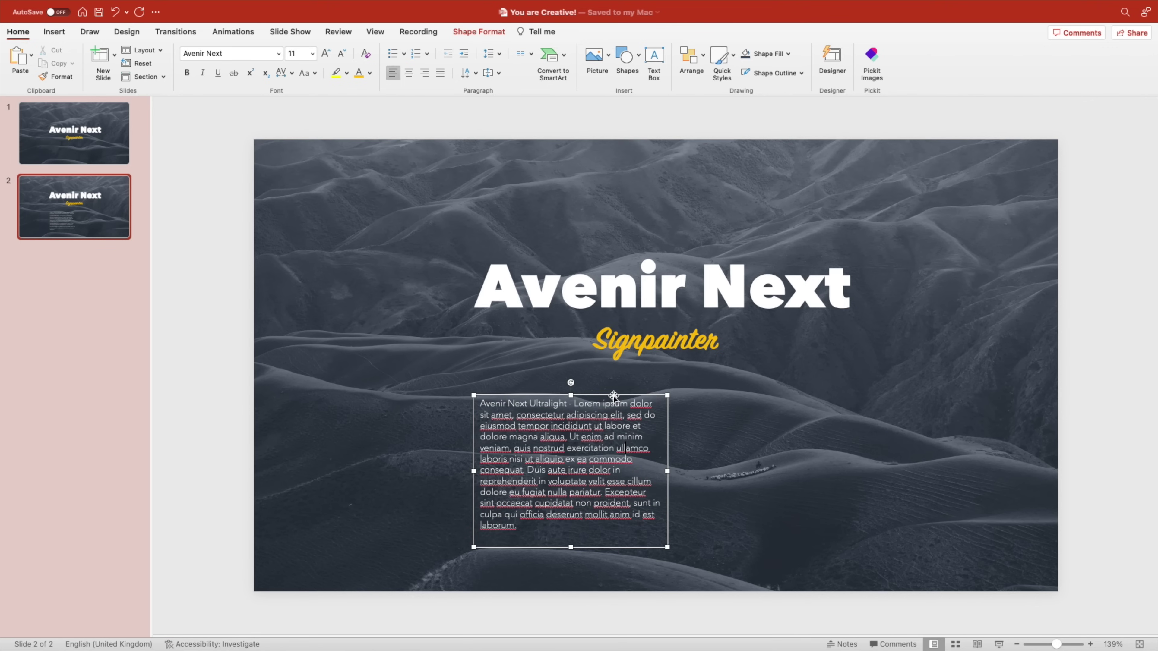
pyautogui.moveTo(613, 395); pyautogui.dragTo(614, 371)
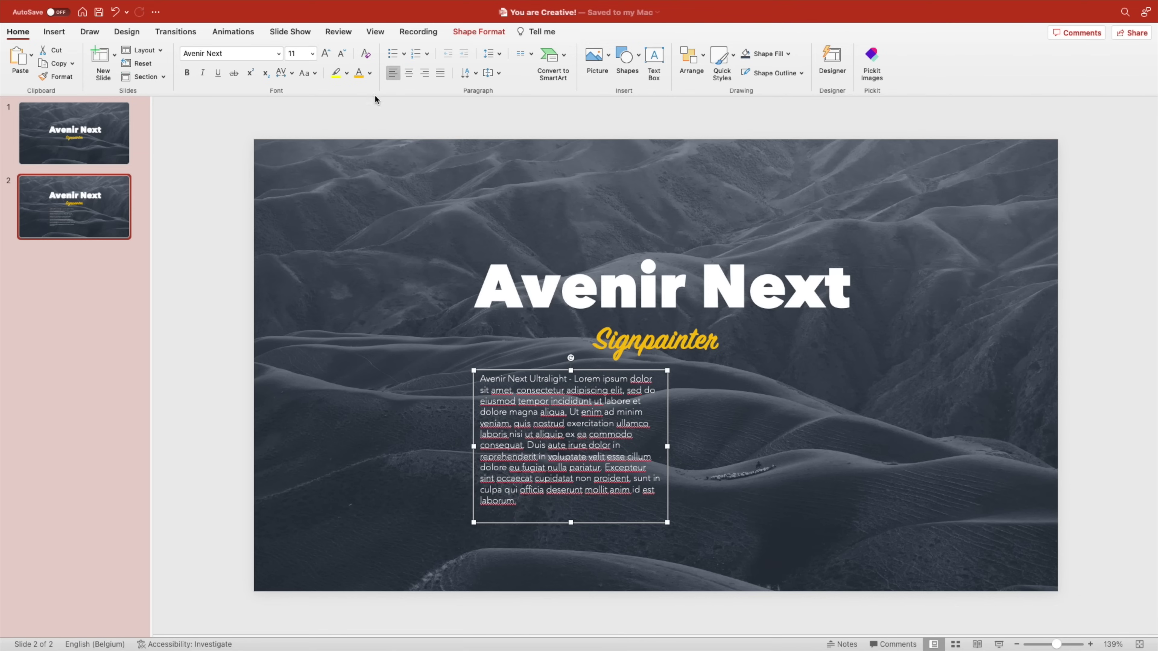
pyautogui.click(296, 52)
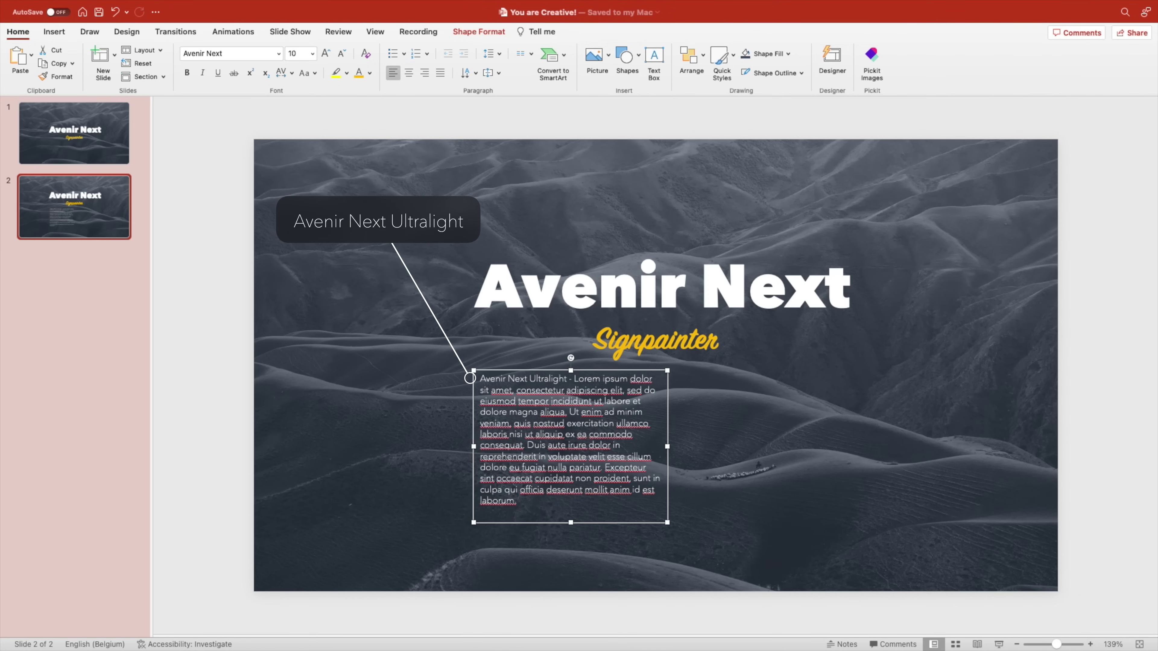
pyautogui.write('10')
pyautogui.press('Return')
pyautogui.moveTo(667, 414); pyautogui.dragTo(659, 410)
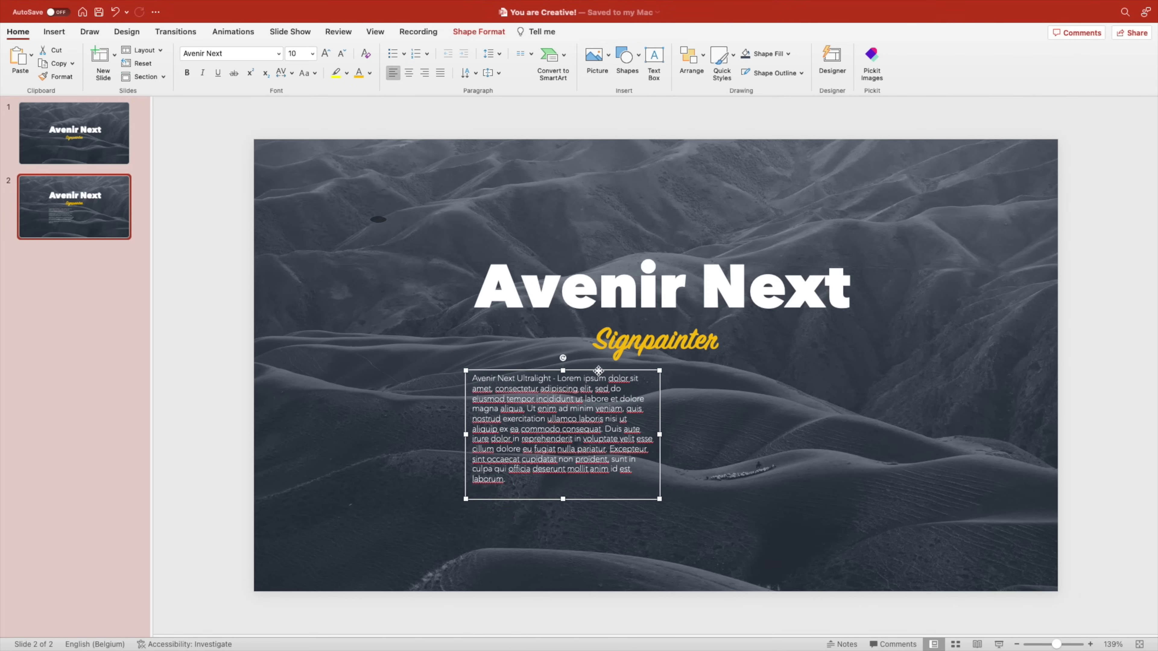
# Step: Duplicate the paragraph box beside the original, forming two justified and slightly narrower columns below the subtitle
pyautogui.moveTo(599, 371); pyautogui.dragTo(796, 372)
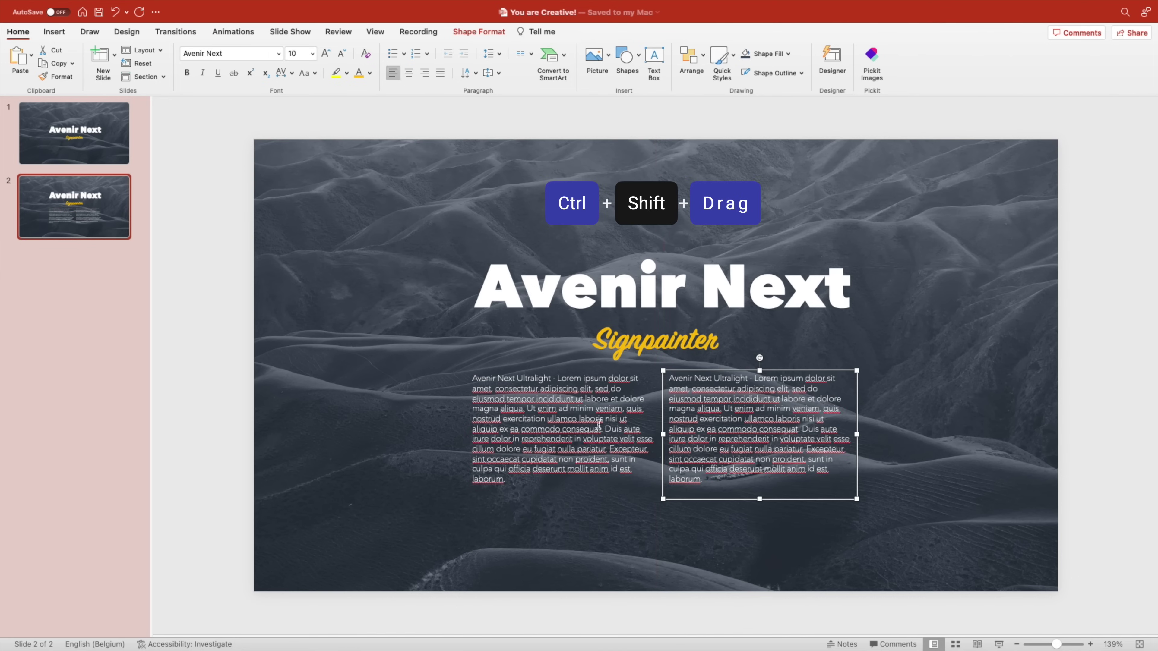
pyautogui.keyDown('shift'); pyautogui.click(598, 424); pyautogui.keyUp('shift')
pyautogui.click(440, 73)
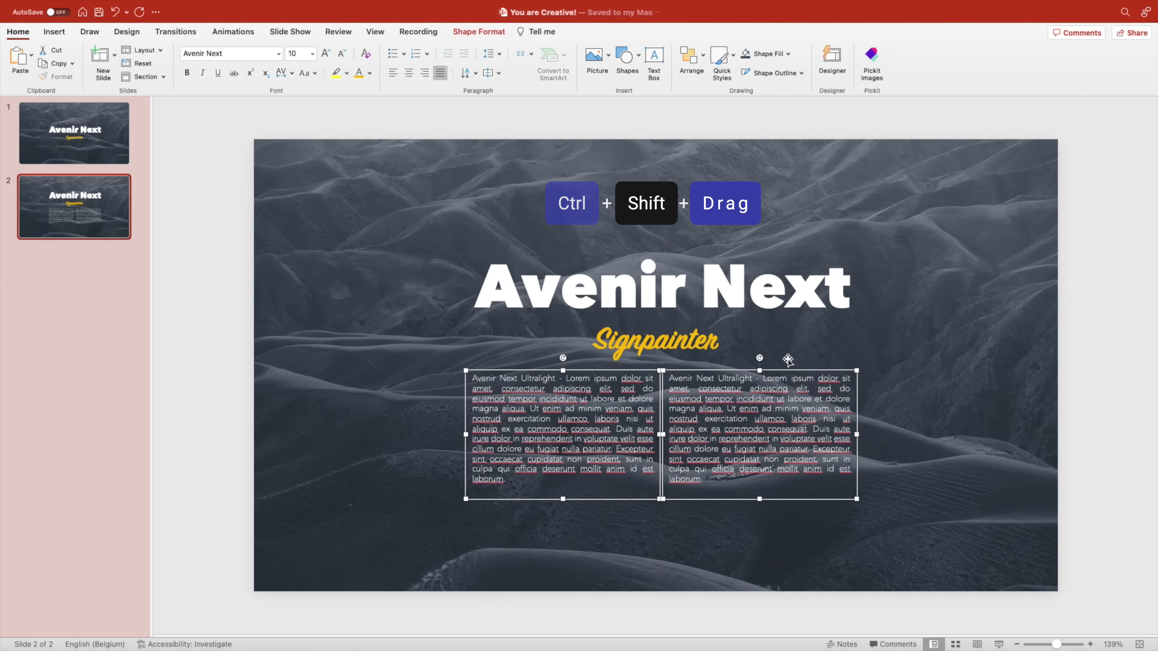
pyautogui.moveTo(858, 438); pyautogui.dragTo(849, 438)
pyautogui.click(1024, 434)
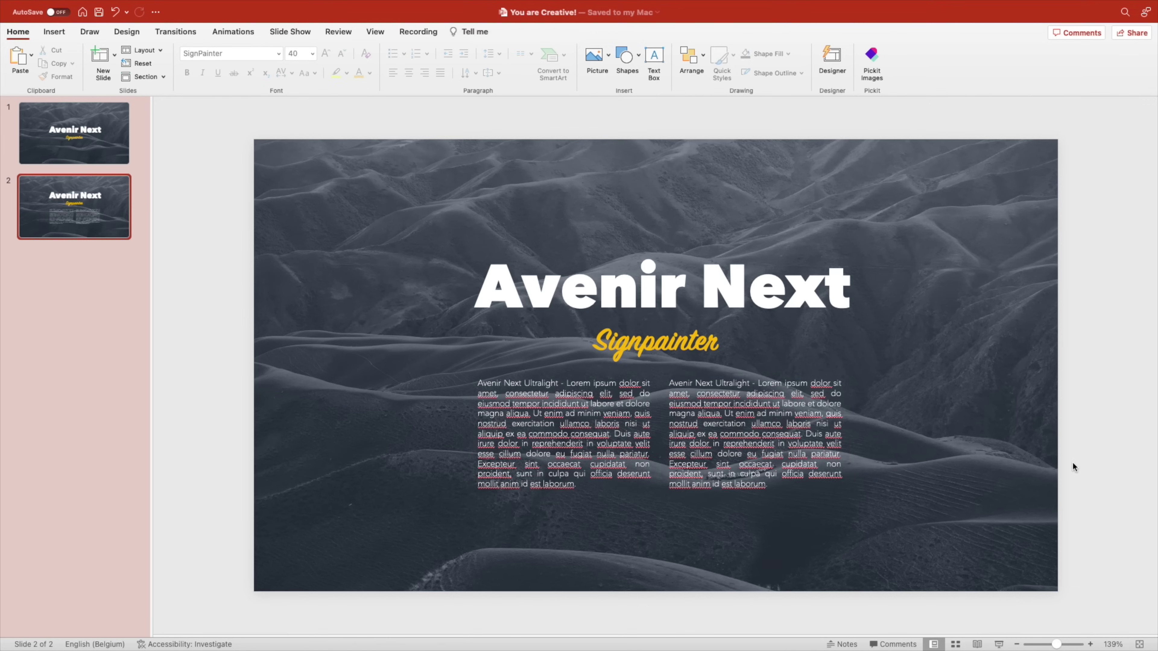
# Step: Move the title, subtitle and both paragraph columns on slide 2 up slightly together
pyautogui.scroll(-2, 1072, 462)
pyautogui.moveTo(1078, 512); pyautogui.dragTo(341, 224)
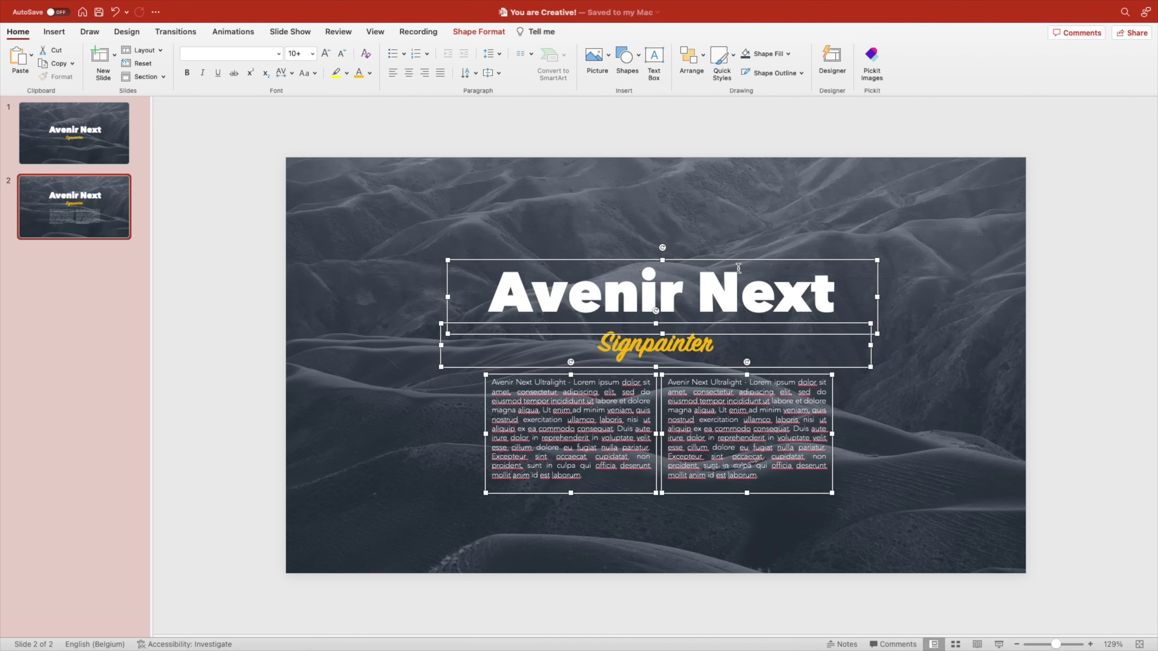
pyautogui.moveTo(703, 258); pyautogui.dragTo(704, 251)
pyautogui.click(1061, 345)
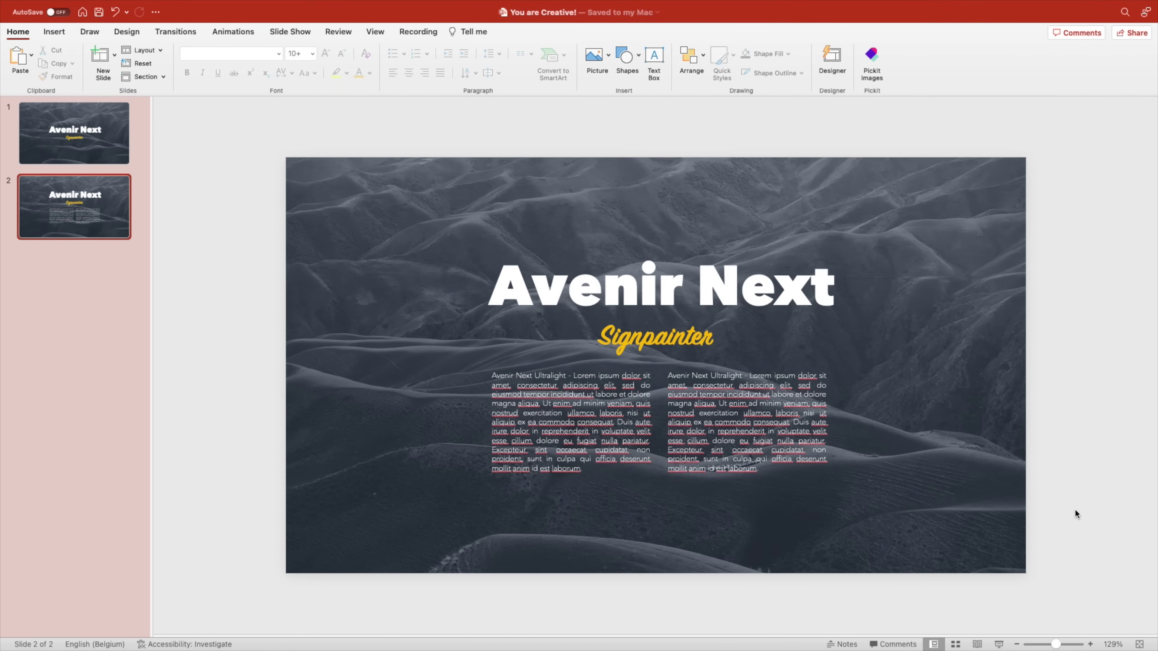
# Step: Copy both paragraph columns onto slide 1 and place them just below the slide's lower edge, outside the slide
pyautogui.moveTo(1069, 535); pyautogui.dragTo(412, 353)
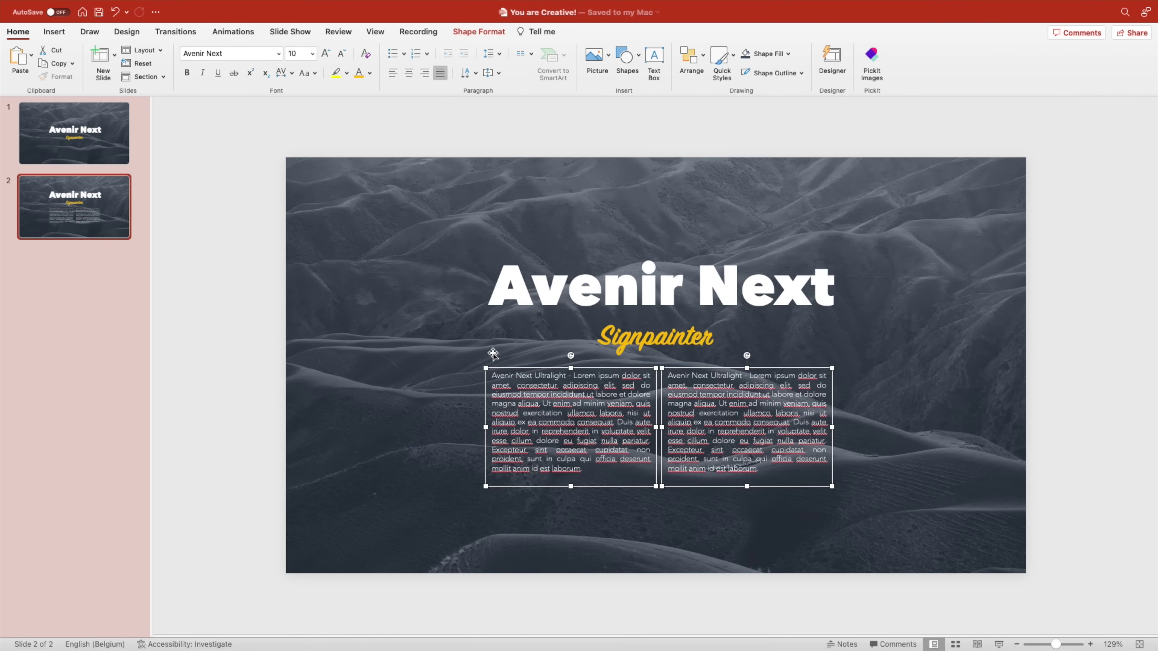
pyautogui.click(114, 158)
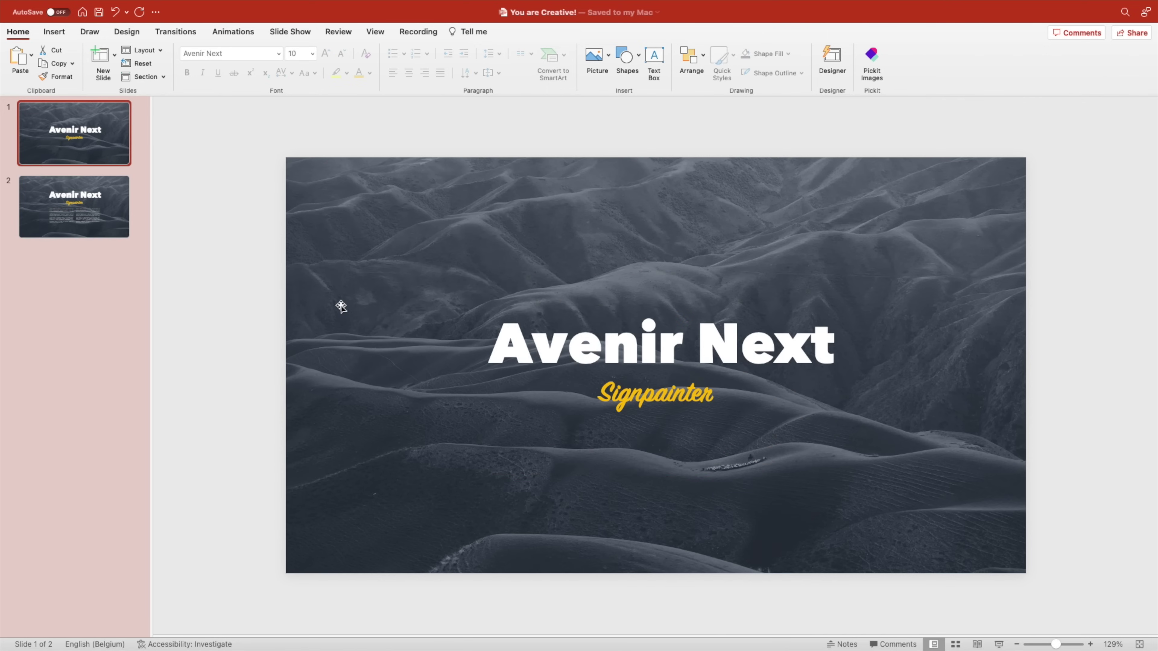
pyautogui.press('super+v')
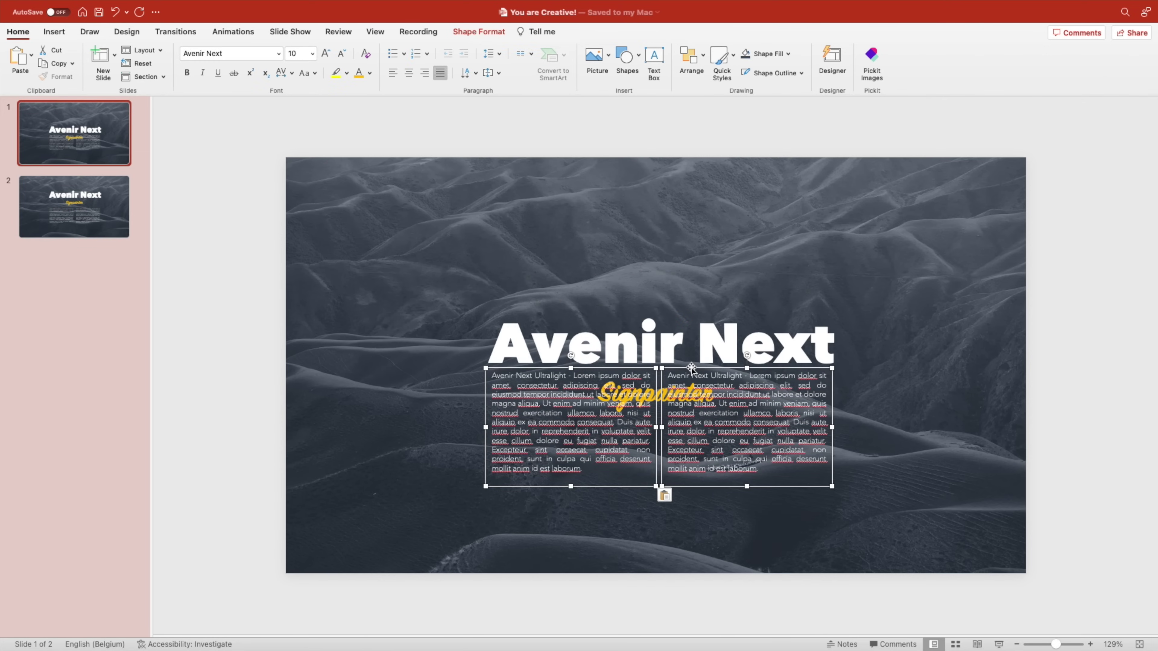
pyautogui.moveTo(691, 376); pyautogui.dragTo(680, 575)
pyautogui.scroll(-5, 680, 576)
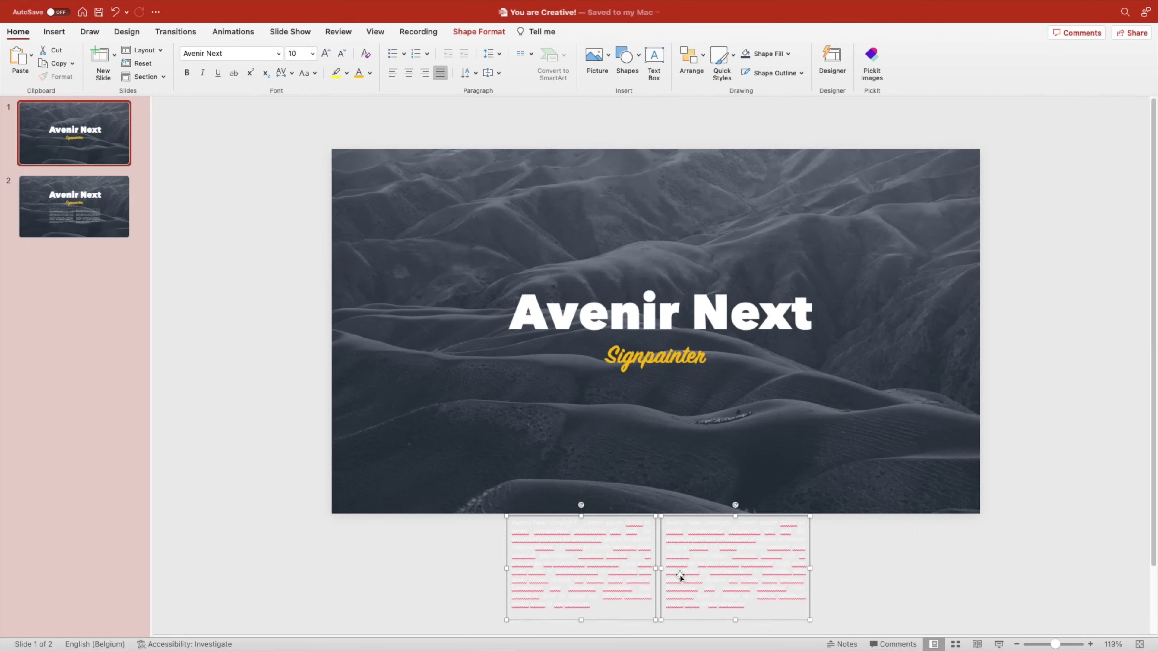
# Step: Move the right off-slide paragraph on slide 1 further down, so the two columns are staggered
pyautogui.click(862, 566)
pyautogui.click(781, 550)
pyautogui.moveTo(767, 523); pyautogui.dragTo(768, 571)
pyautogui.click(794, 560)
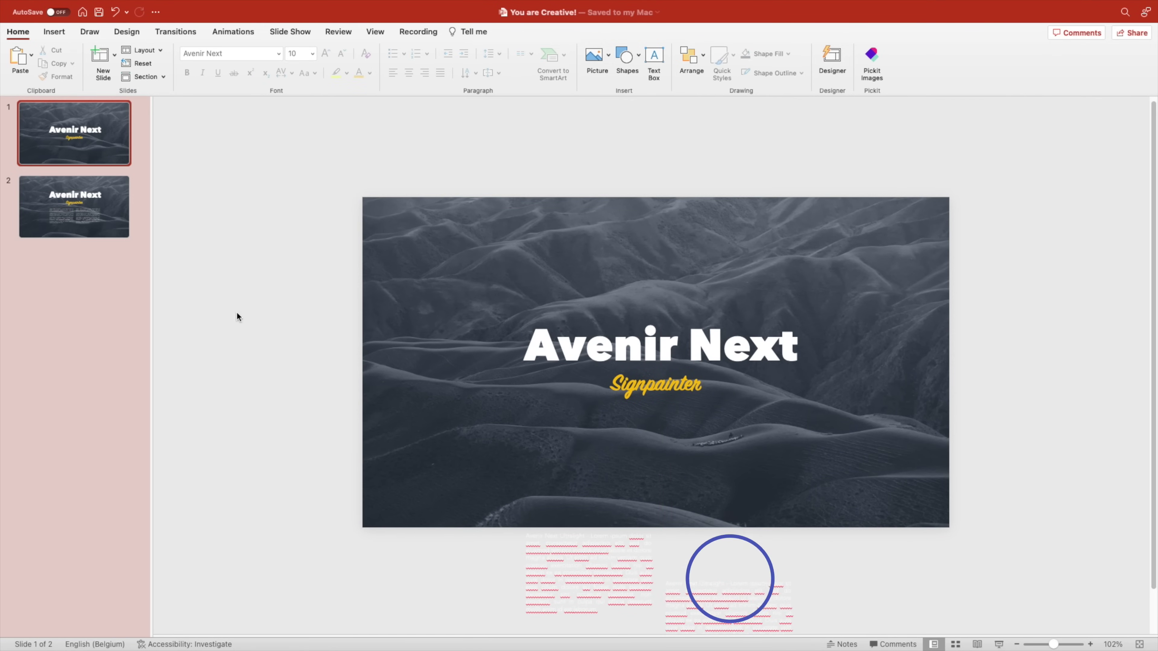
# Step: Apply the Morph transition to slide 2
pyautogui.scroll(5, 599, 374)
pyautogui.click(114, 209)
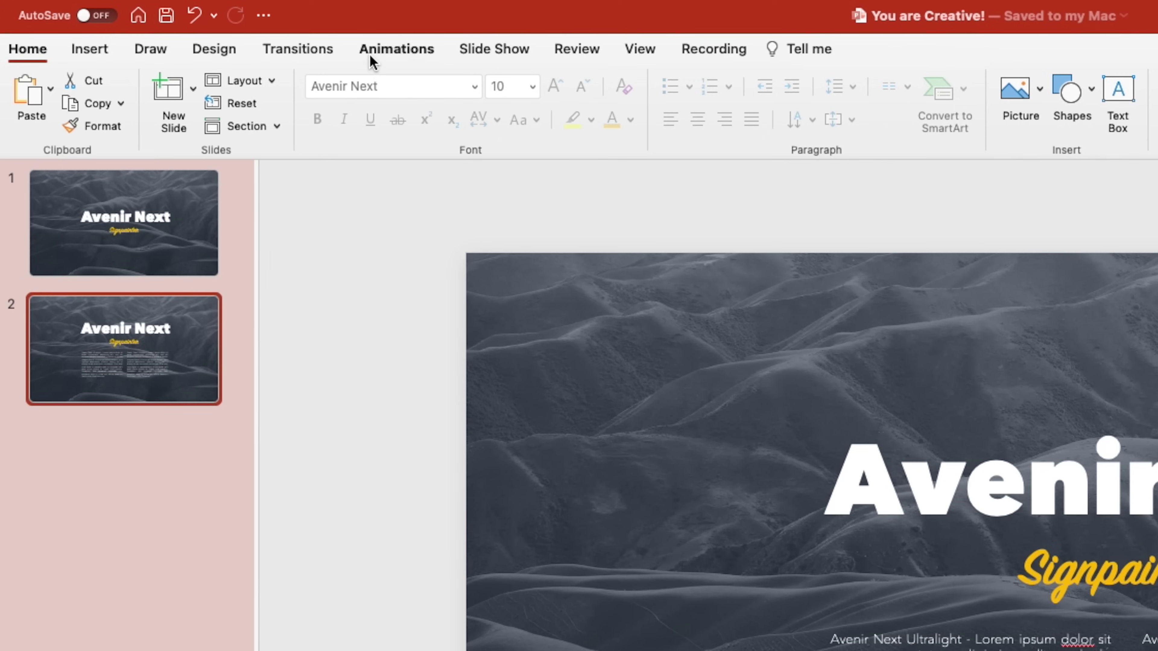
pyautogui.click(301, 49)
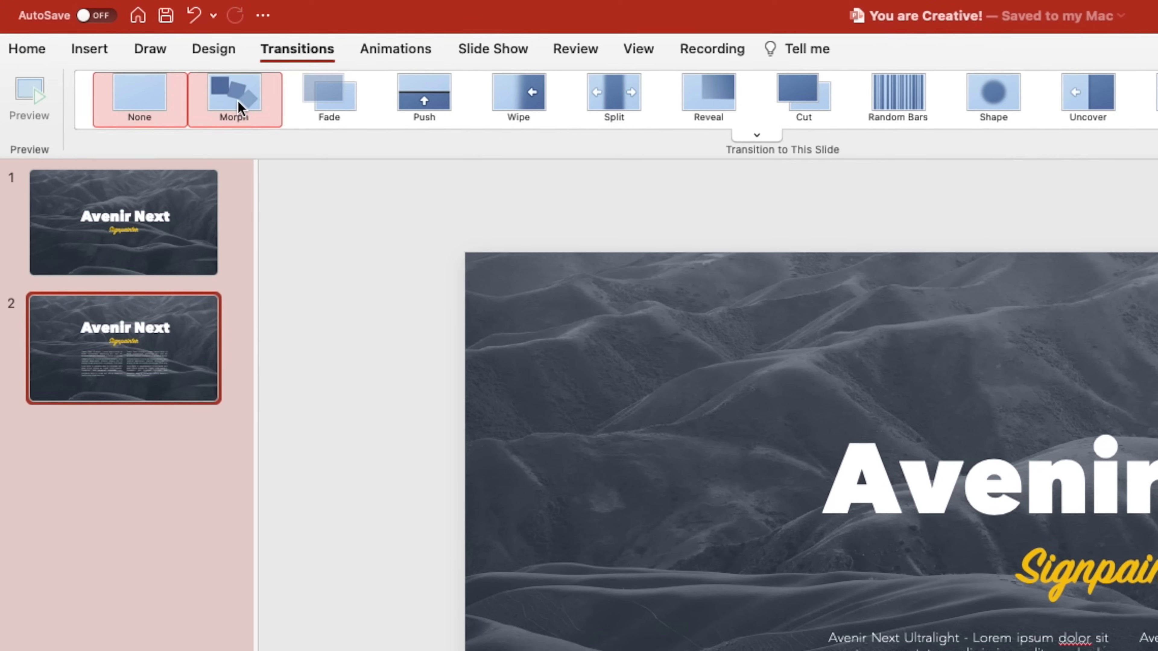
pyautogui.click(238, 101)
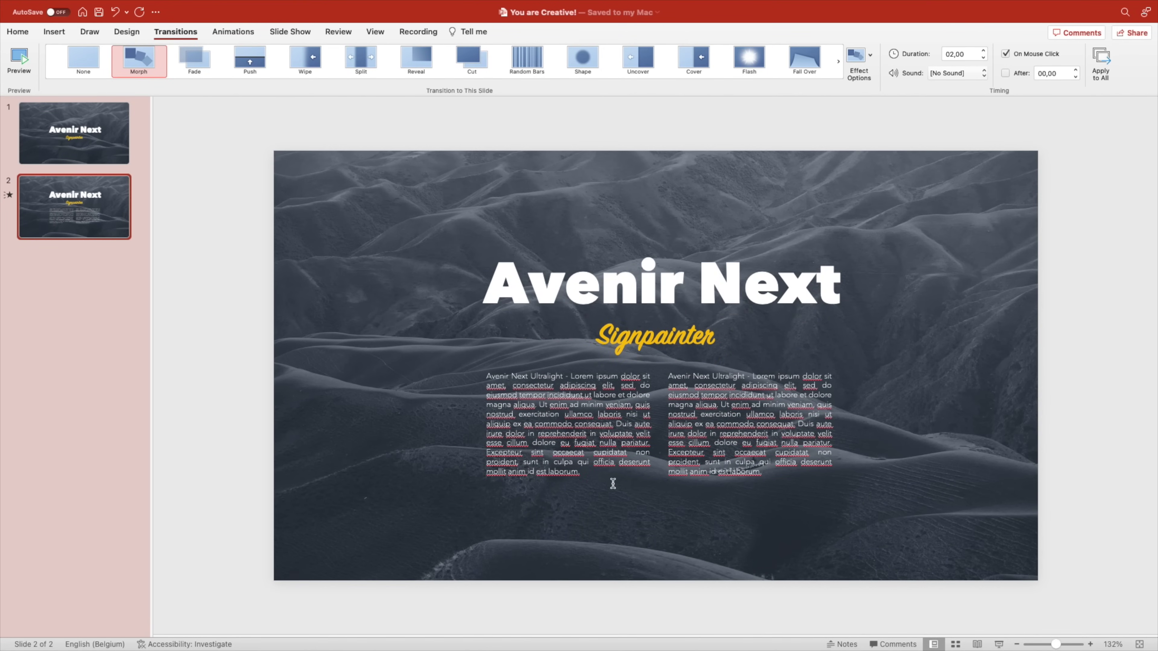
# Step: Play the slide show, going back to slide 1 and forward again to check the transition to slide 2
pyautogui.click(999, 644)
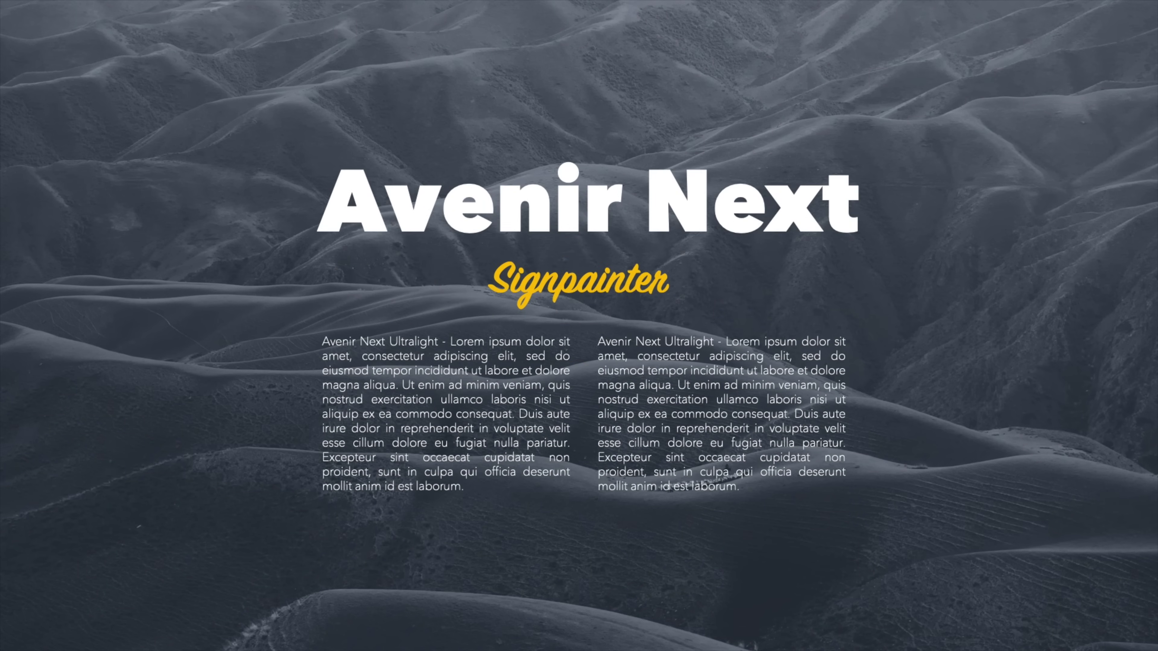
pyautogui.press('Left')
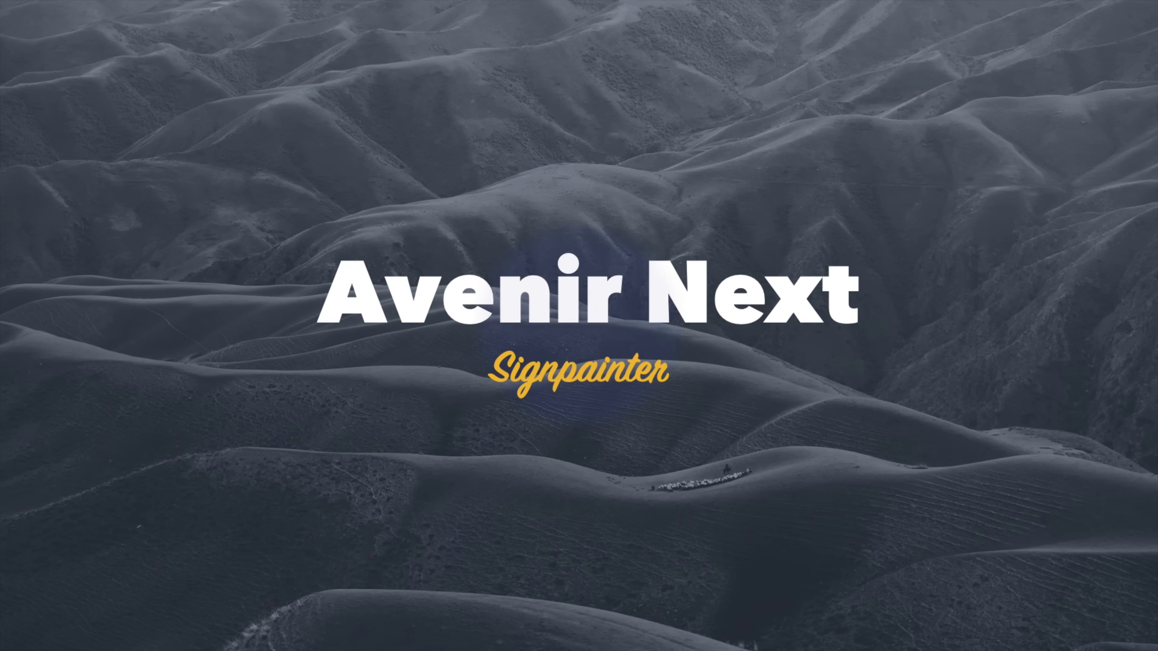
pyautogui.press('Right')
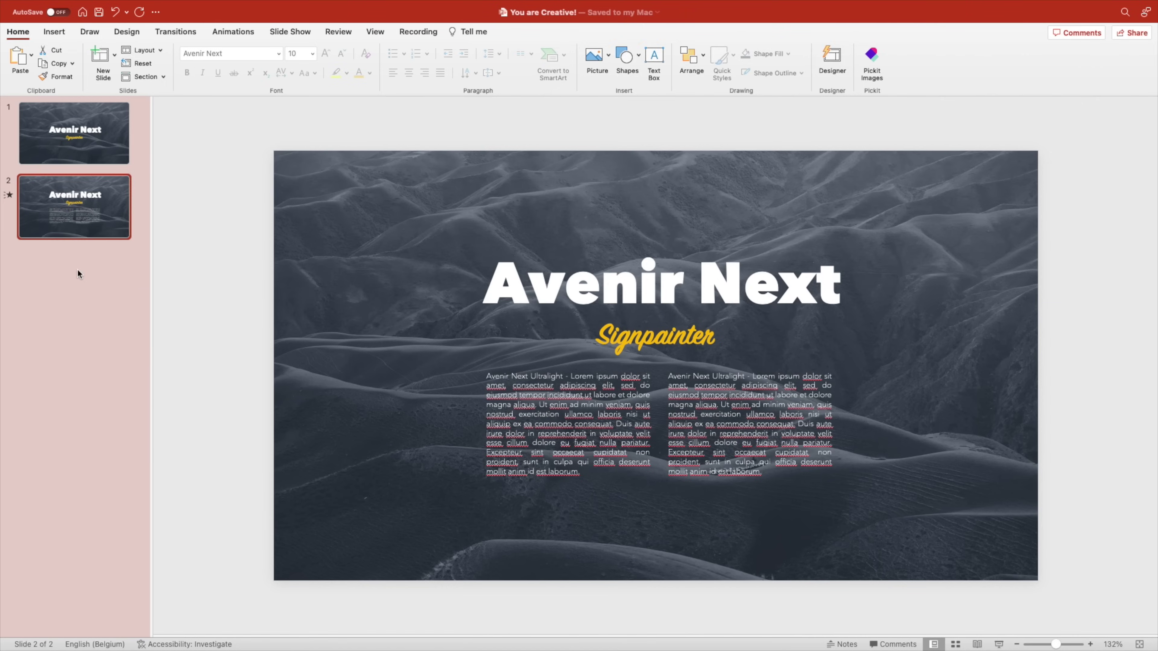
# Step: Add a third slide without placeholders and paste the copied night skyline picture so it fills the slide
pyautogui.rightClick(77, 268)
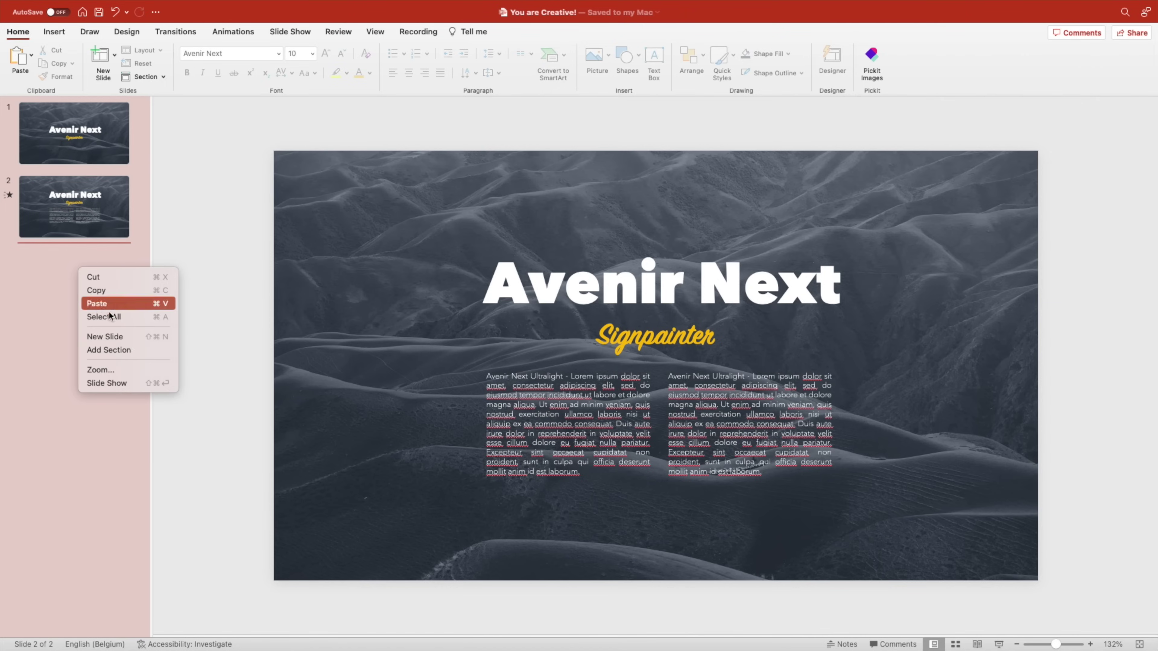
pyautogui.click(128, 340)
pyautogui.moveTo(276, 152); pyautogui.dragTo(1034, 565)
pyautogui.press('Delete')
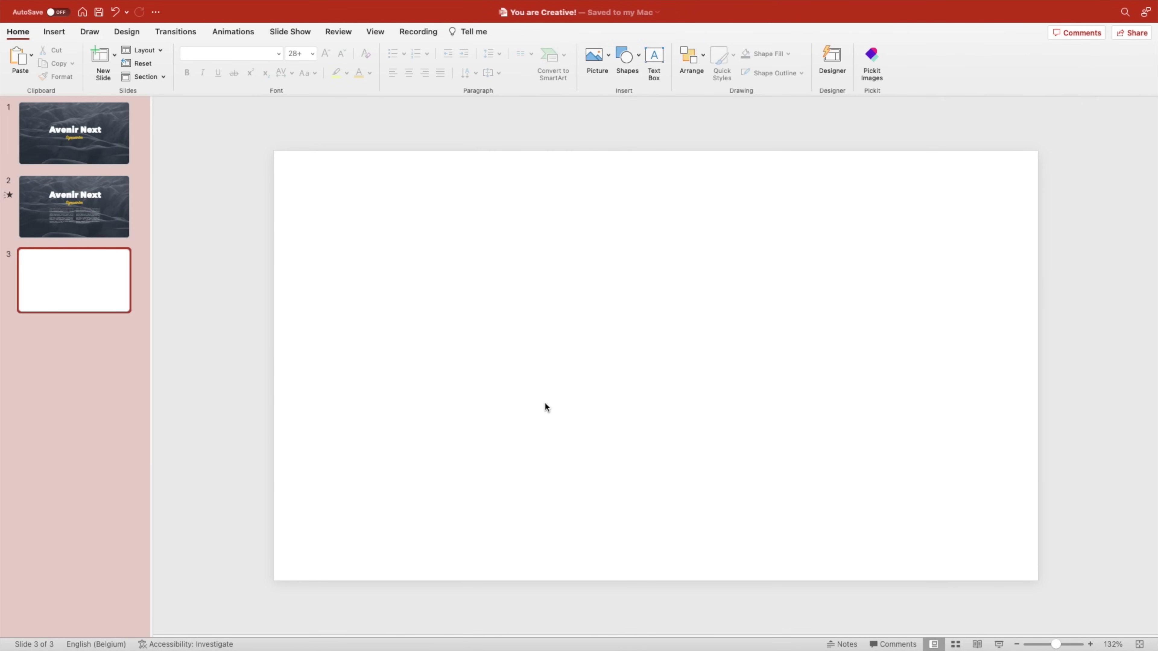
pyautogui.press('super+v')
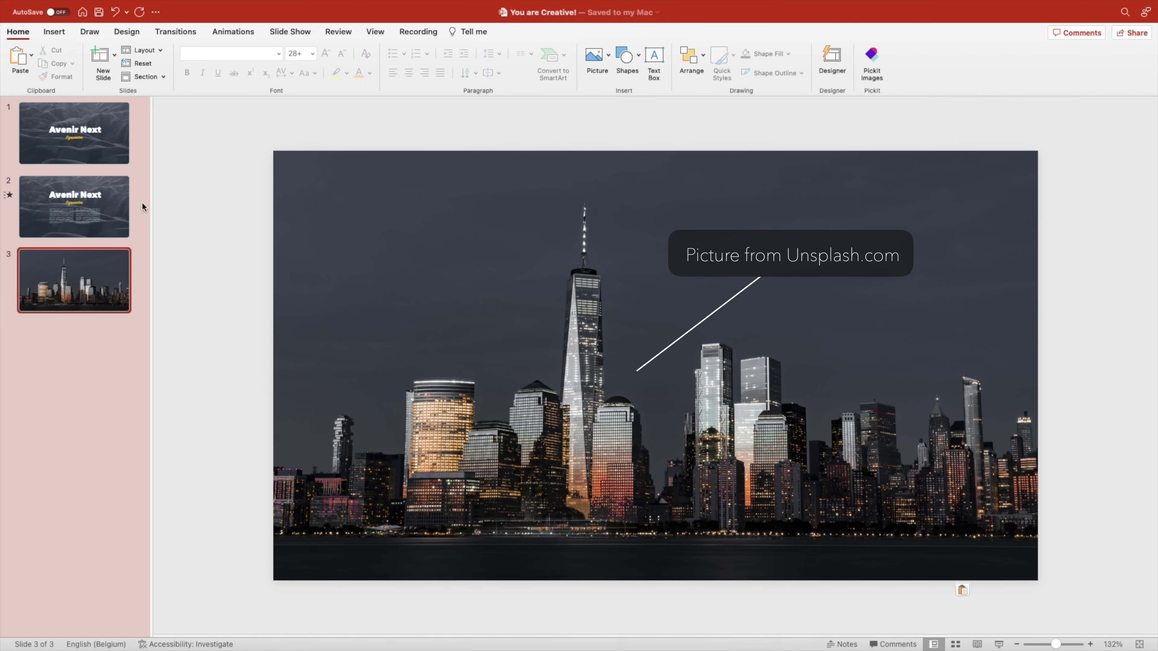
# Step: Copy the title and subtitle from slide 1 to the upper right of the skyline slide, and right-align their text
pyautogui.click(102, 148)
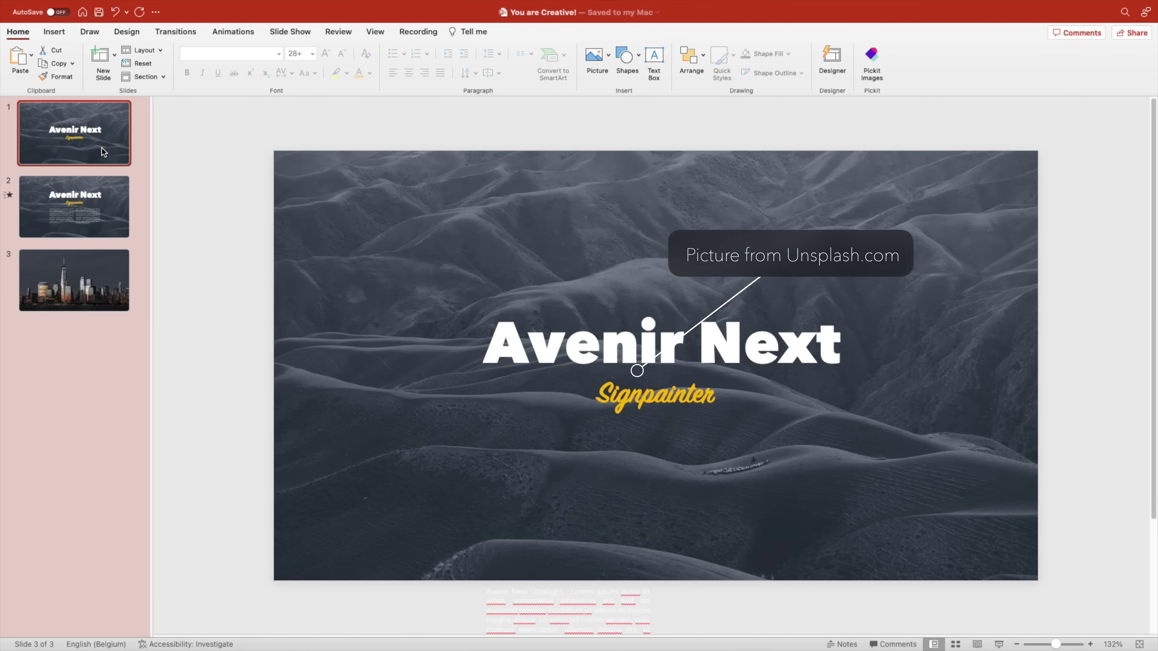
pyautogui.click(667, 332)
pyautogui.keyDown('shift'); pyautogui.click(672, 404); pyautogui.keyUp('shift')
pyautogui.click(69, 268)
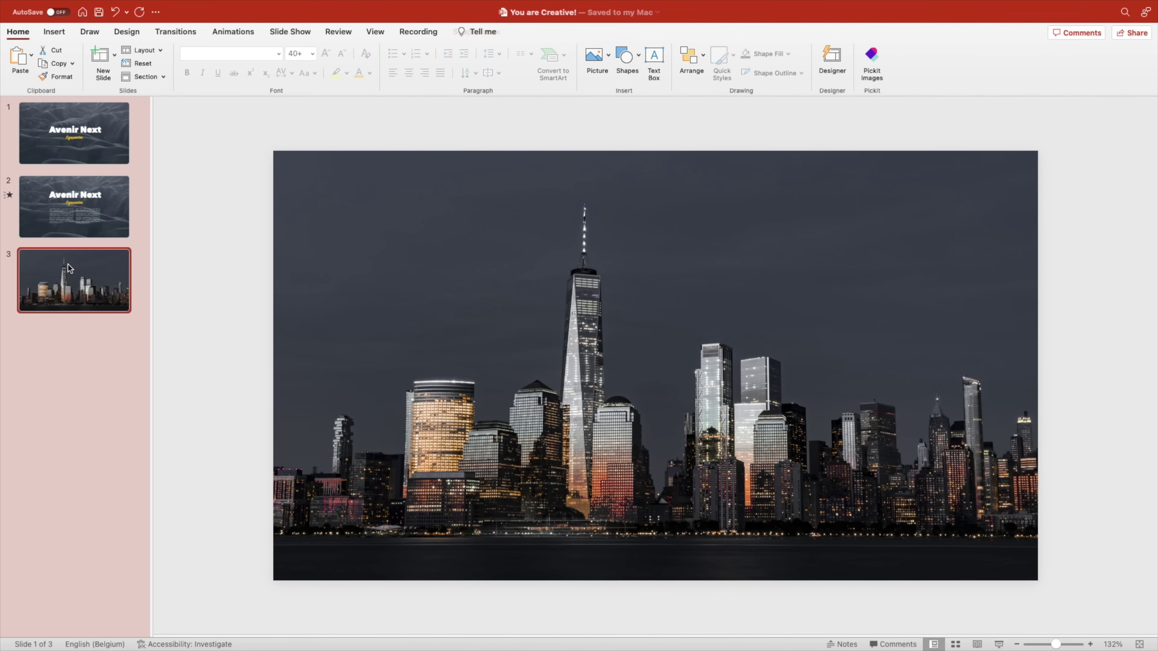
pyautogui.press('super+v')
pyautogui.moveTo(703, 311); pyautogui.dragTo(835, 195)
pyautogui.click(424, 73)
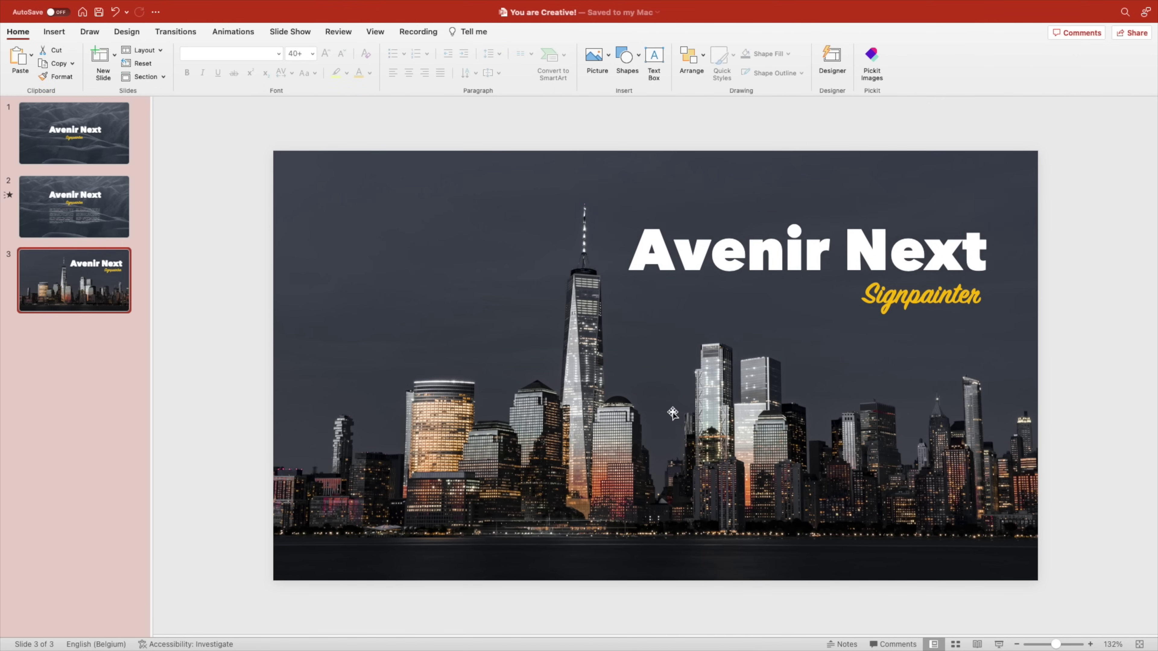
pyautogui.scroll(-4, 672, 413)
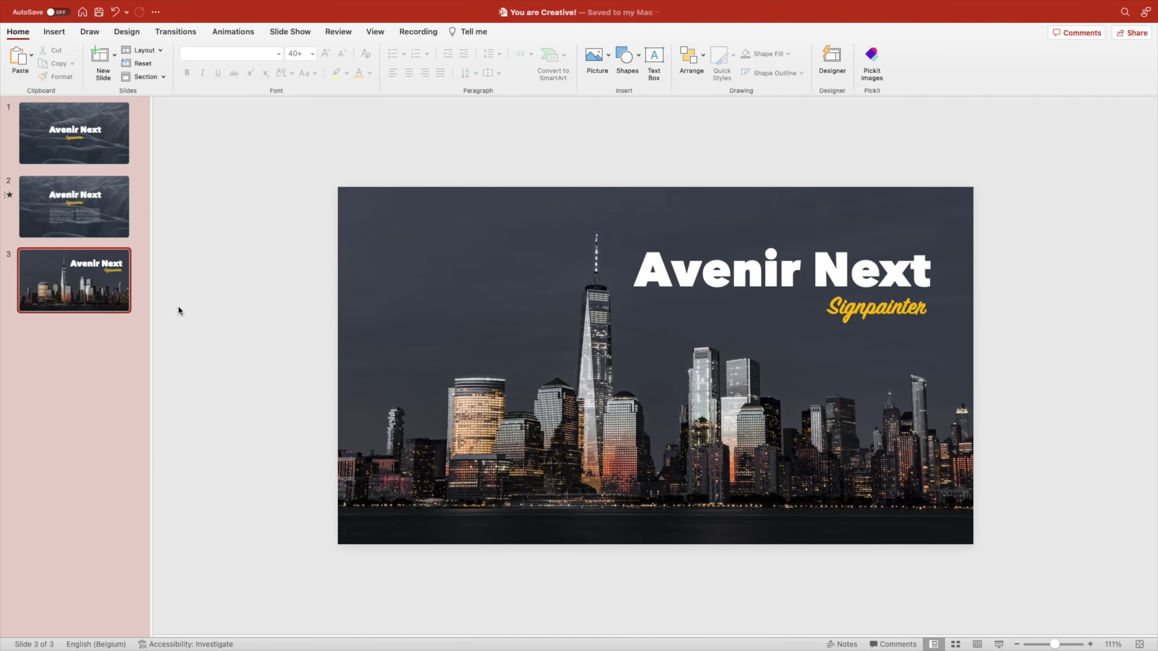
# Step: Duplicate the skyline slide and draw a rectangle of about 33.88 by 19.05 cm covering the whole copy
pyautogui.rightClick(89, 292)
pyautogui.click(137, 374)
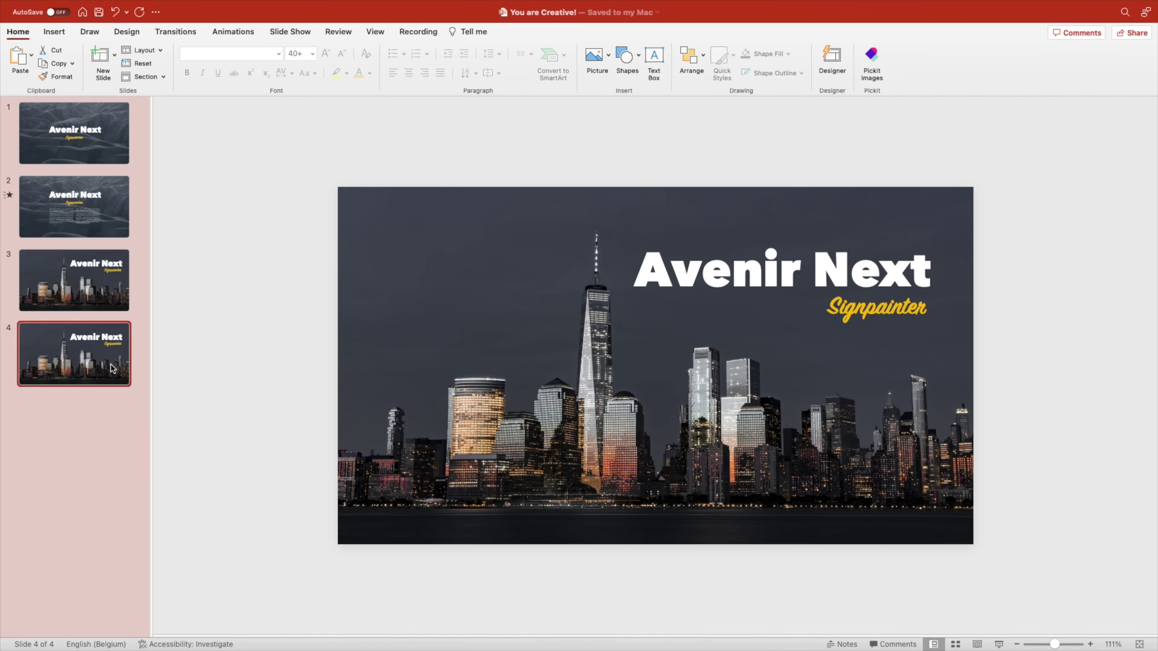
pyautogui.click(620, 70)
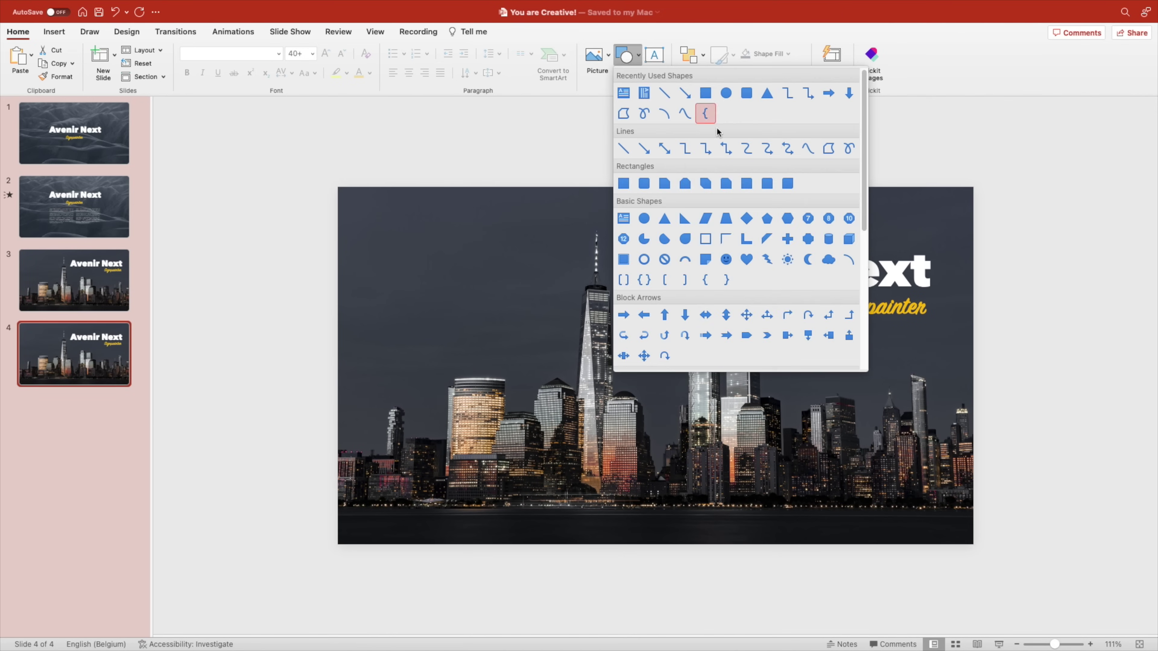
pyautogui.click(705, 114)
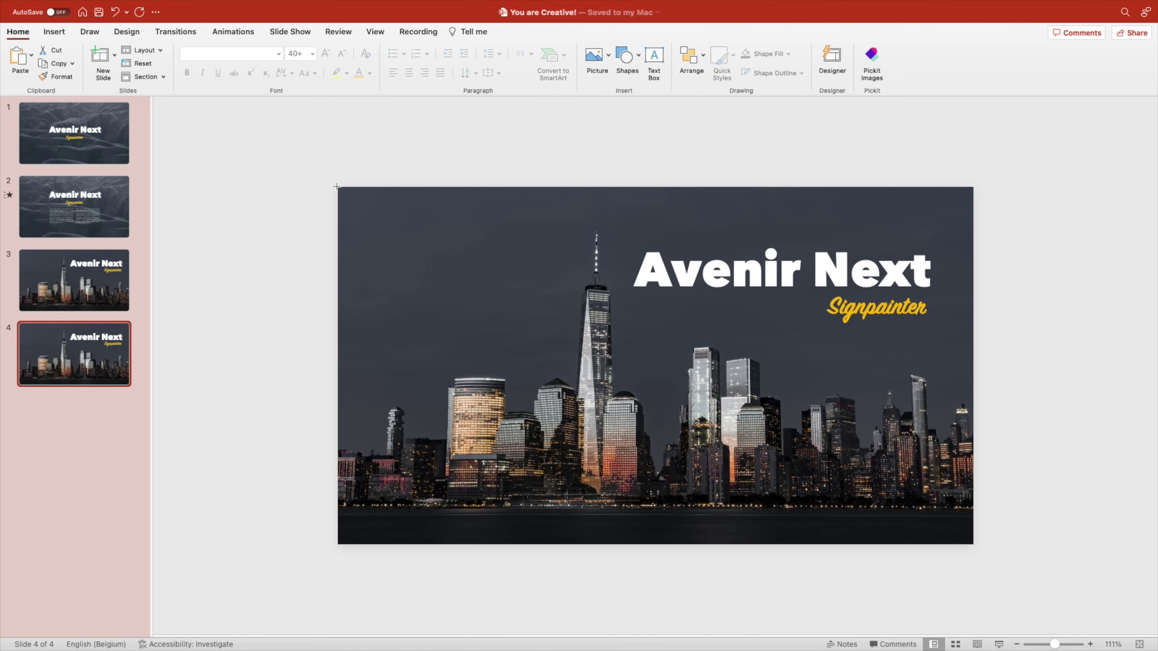
pyautogui.moveTo(336, 186); pyautogui.dragTo(973, 544)
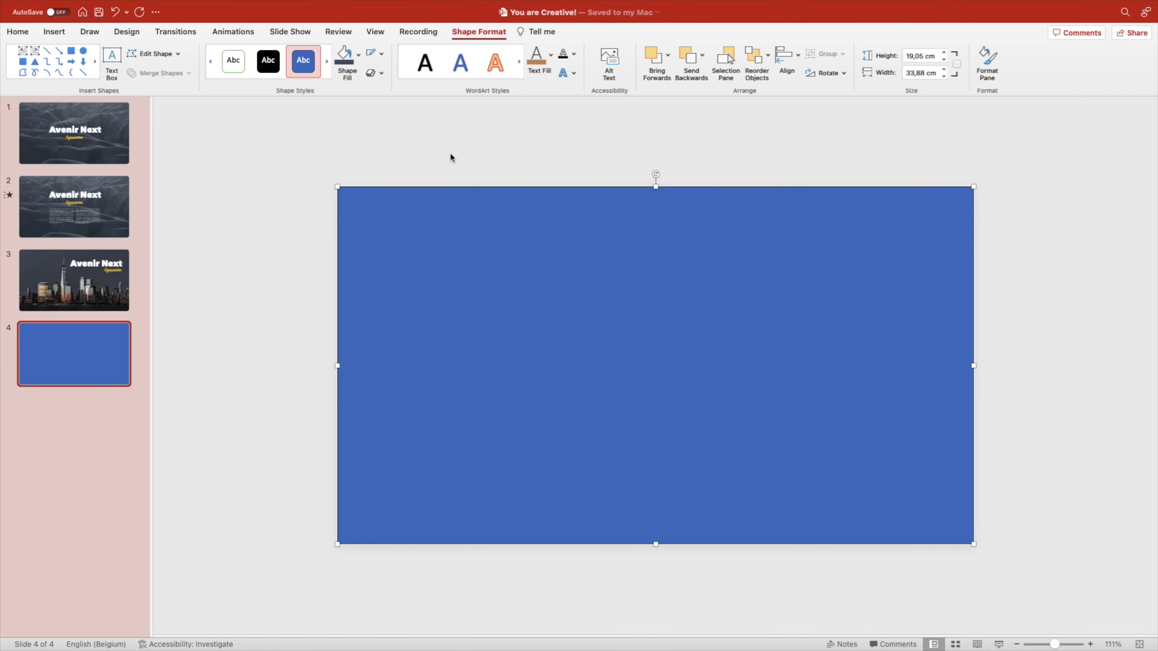
# Step: Remove the rectangle's outline, set its width to 11.3 cm and fill it with a medium blue-grey theme colour
pyautogui.click(382, 54)
pyautogui.click(401, 73)
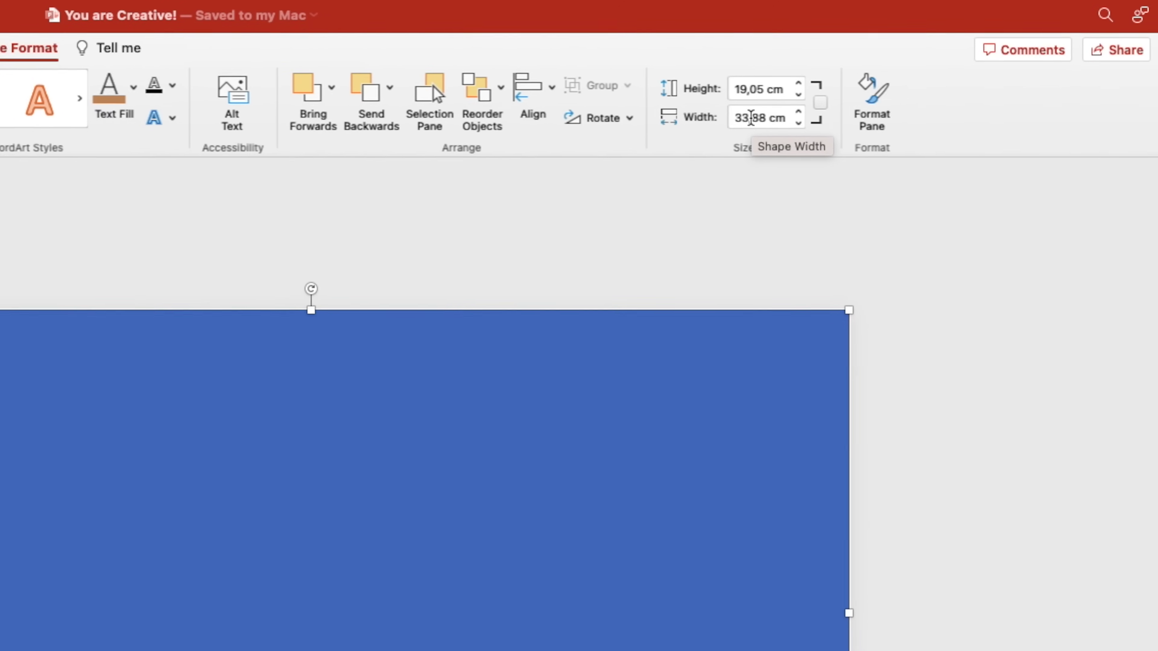
pyautogui.doubleClick(745, 119)
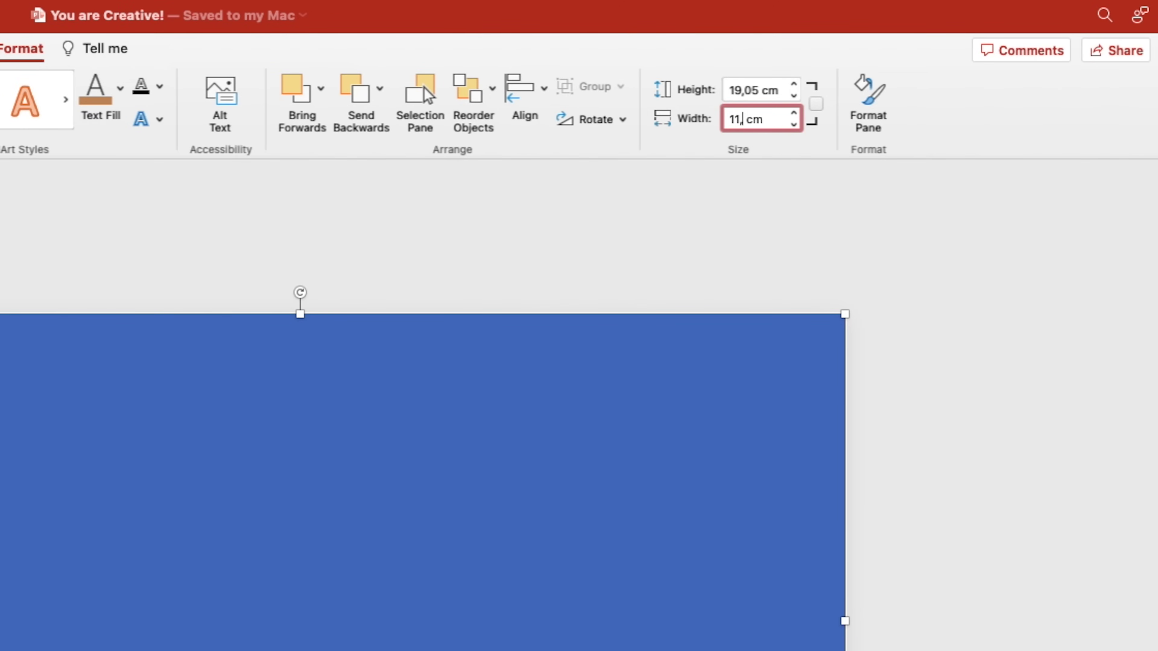
pyautogui.write('11,3')
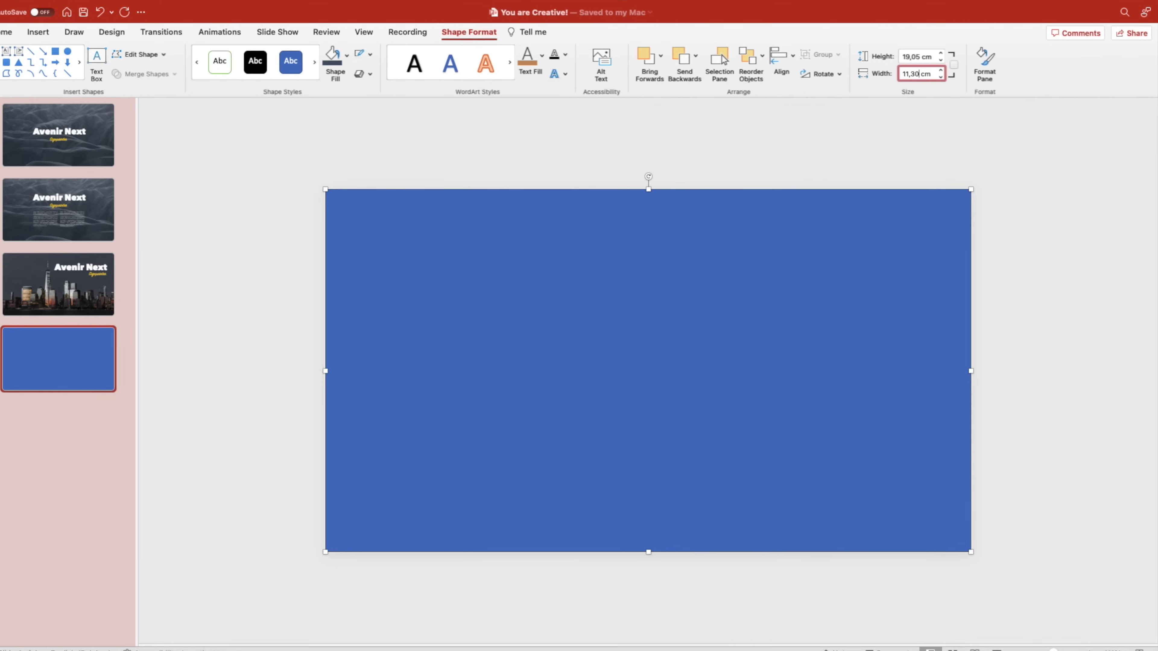
pyautogui.press('Return')
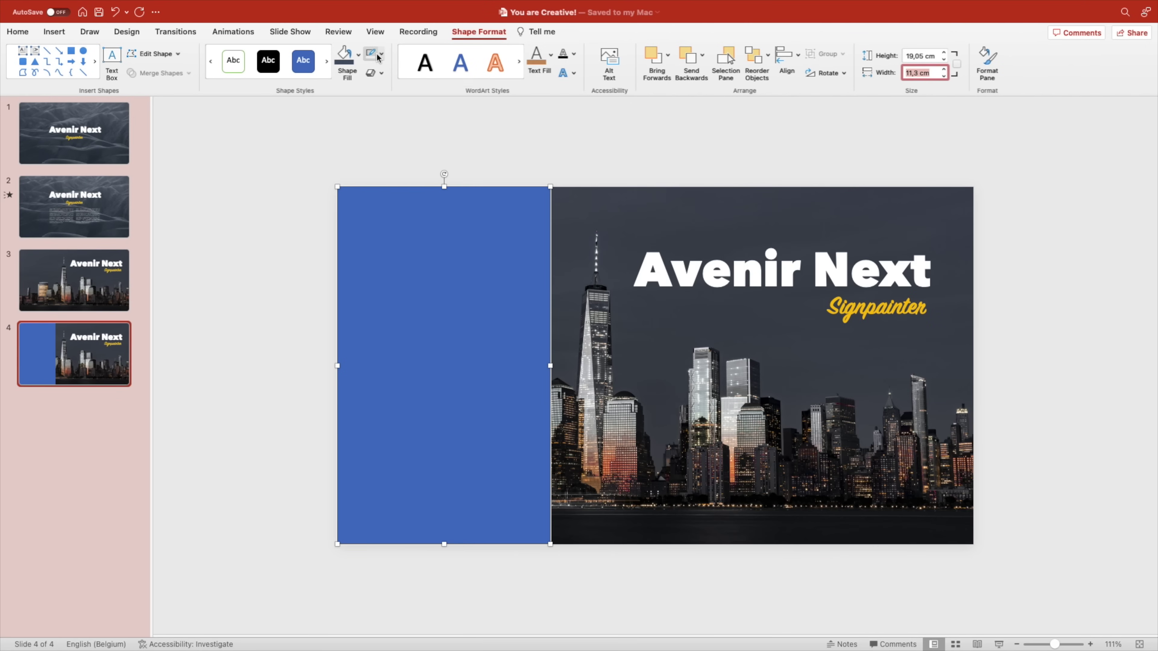
pyautogui.click(358, 55)
pyautogui.click(377, 145)
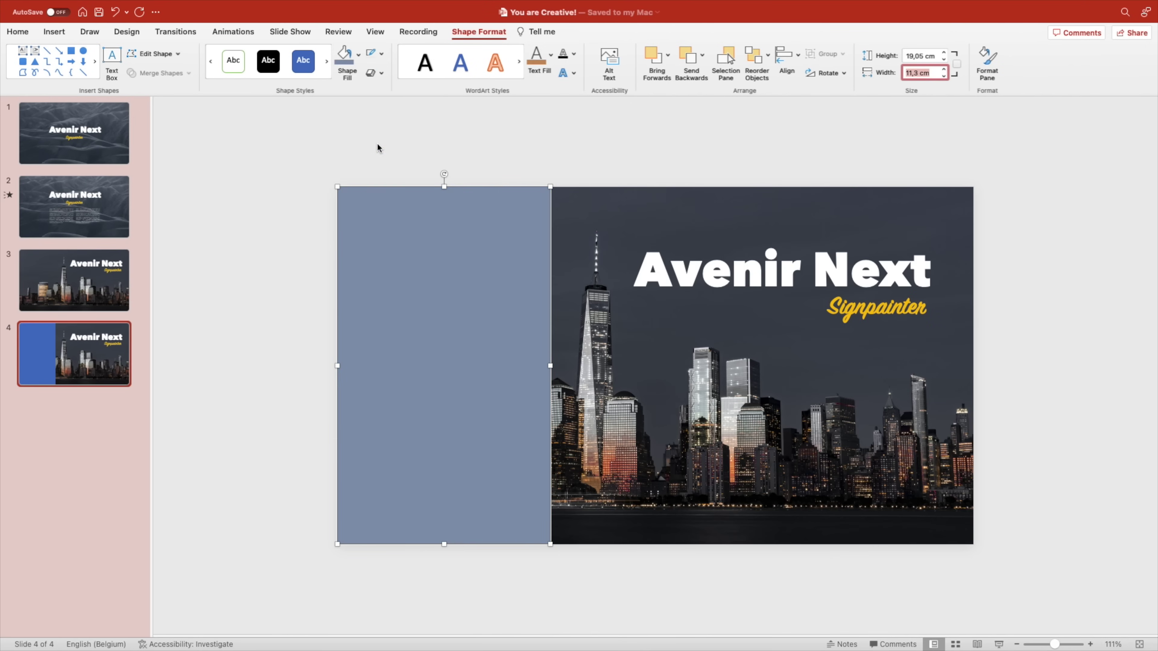
# Step: Copy the blue-grey panel twice to cover the remaining slide width, filling the middle one dark blue-grey and the outer one a darker shade
pyautogui.moveTo(499, 365); pyautogui.dragTo(717, 367)
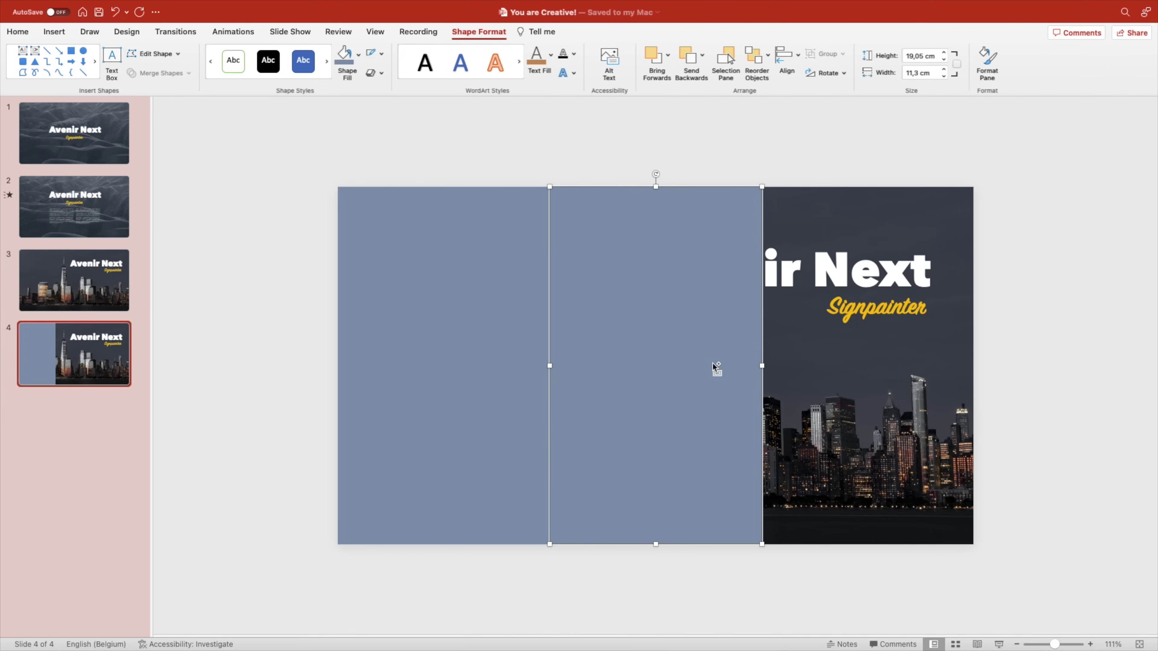
pyautogui.click(362, 61)
pyautogui.click(378, 113)
pyautogui.moveTo(623, 297); pyautogui.dragTo(836, 310)
pyautogui.click(359, 60)
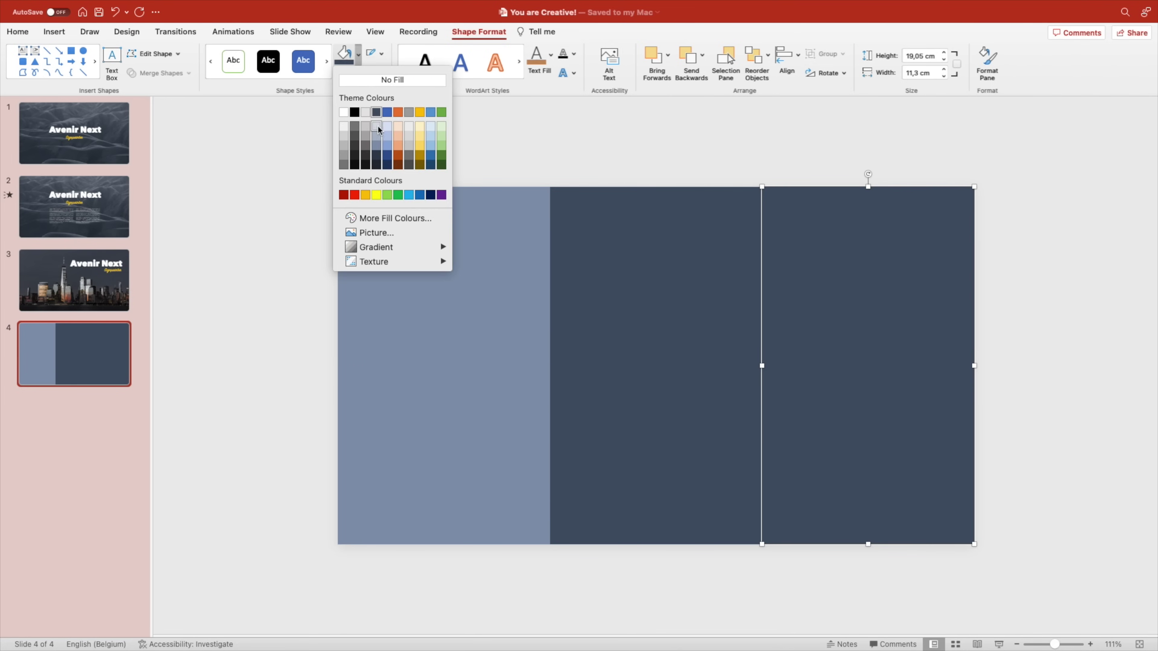
pyautogui.click(377, 158)
pyautogui.click(630, 147)
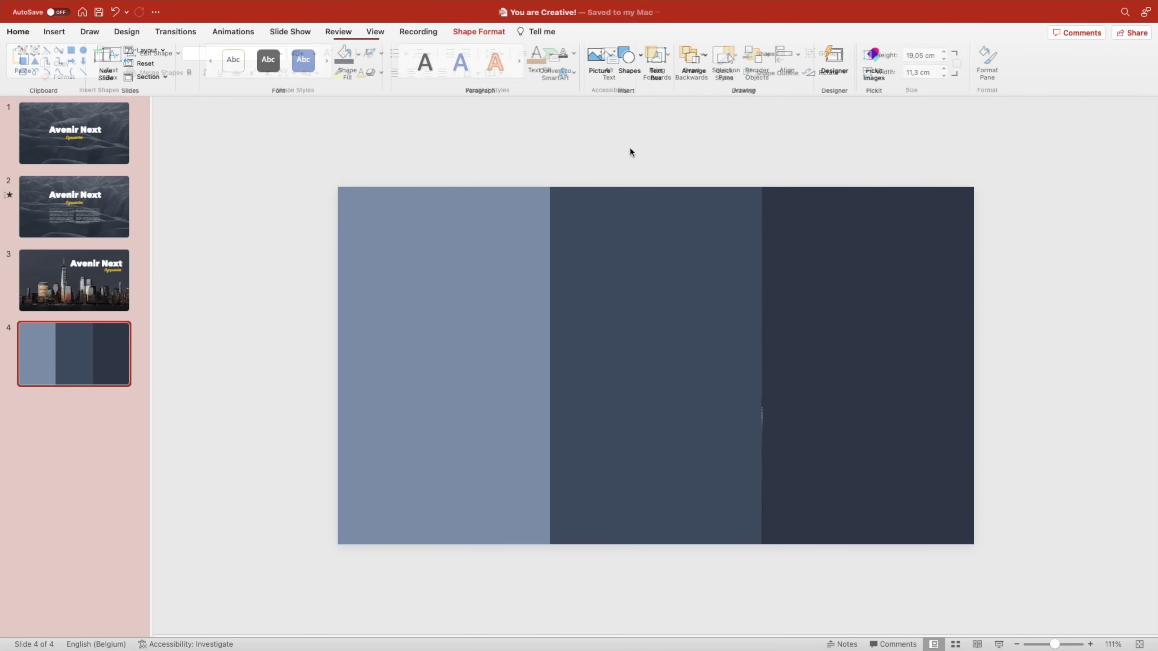
# Step: Widen the middle panel to 11.32 cm to close the gap beside the darkest panel
pyautogui.click(757, 373)
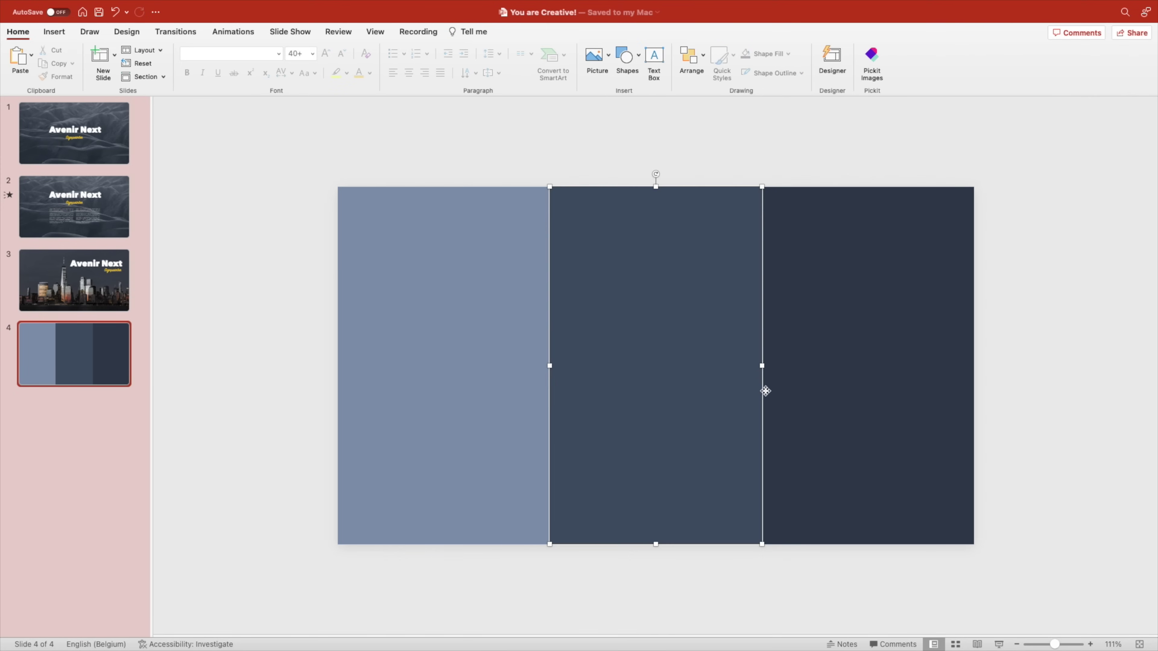
pyautogui.click(764, 366)
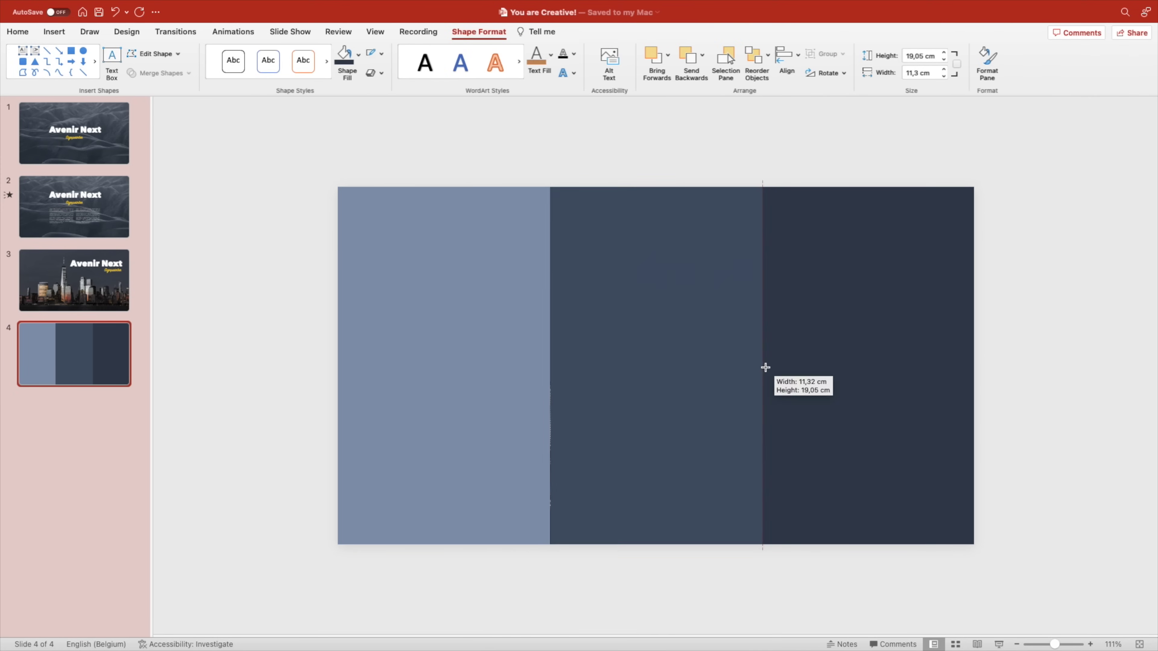
pyautogui.click(991, 344)
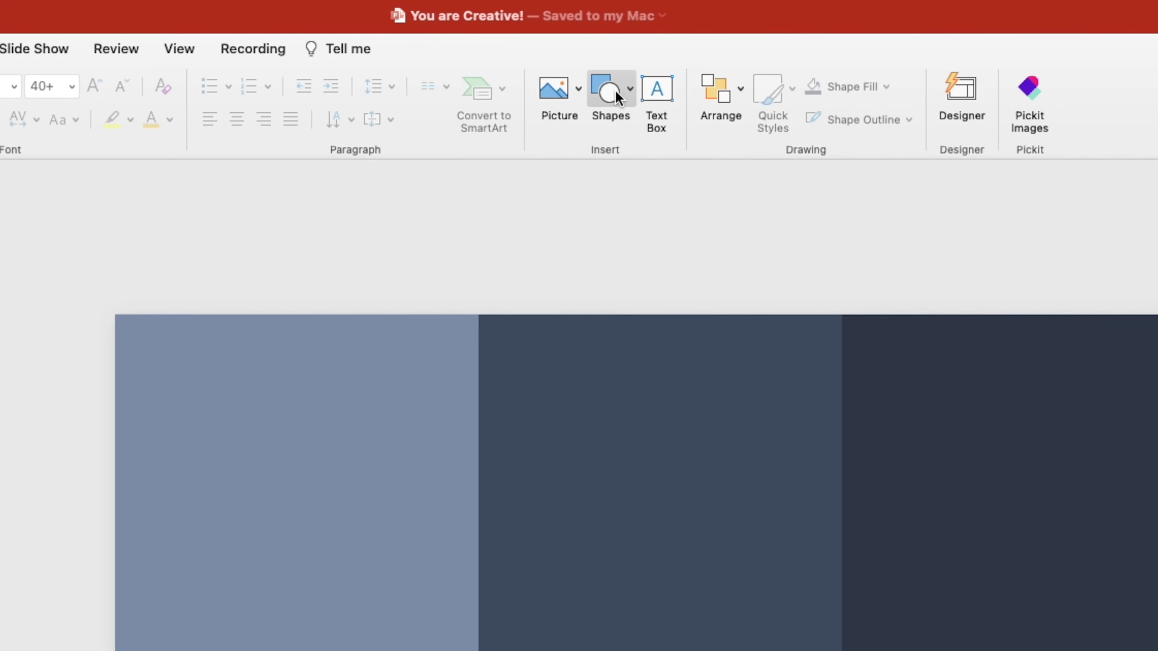
# Step: Draw a white circle about 4.8 cm across in the upper part of the lightest panel and copy it onto the other two panels
pyautogui.click(631, 63)
pyautogui.click(780, 154)
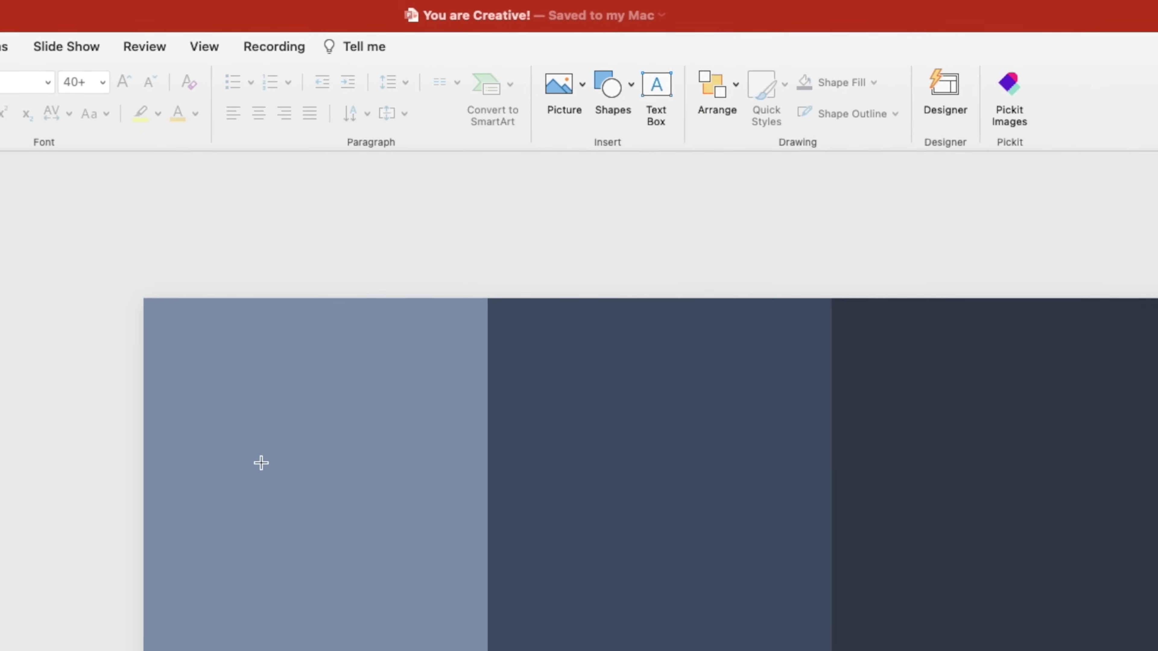
pyautogui.moveTo(236, 487); pyautogui.dragTo(390, 639)
pyautogui.moveTo(474, 361)
pyautogui.mouseDown()
pyautogui.moveTo(436, 331)
pyautogui.moveTo(451, 332)
pyautogui.mouseUp()
pyautogui.click(358, 54)
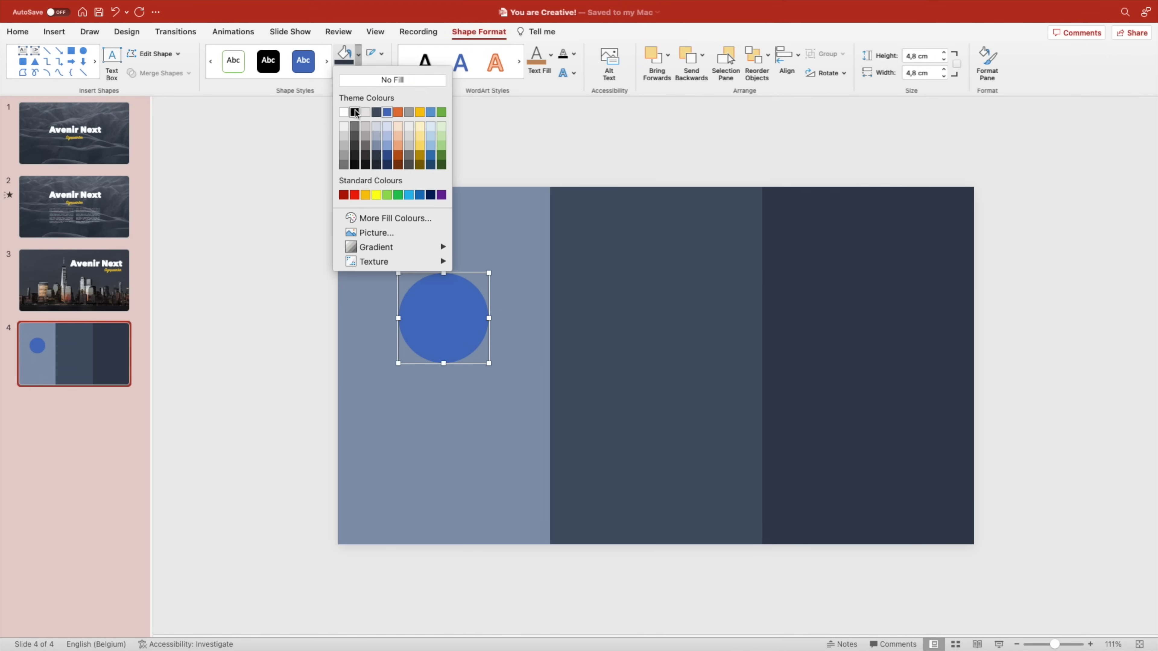
pyautogui.click(345, 114)
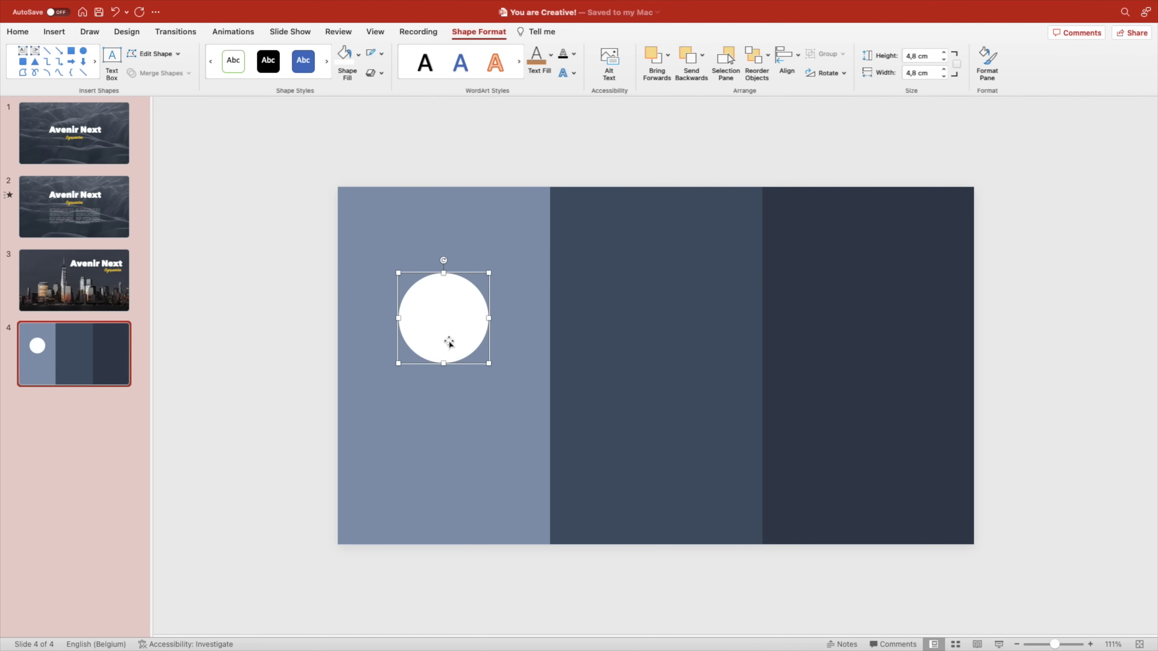
pyautogui.moveTo(448, 338); pyautogui.dragTo(865, 325)
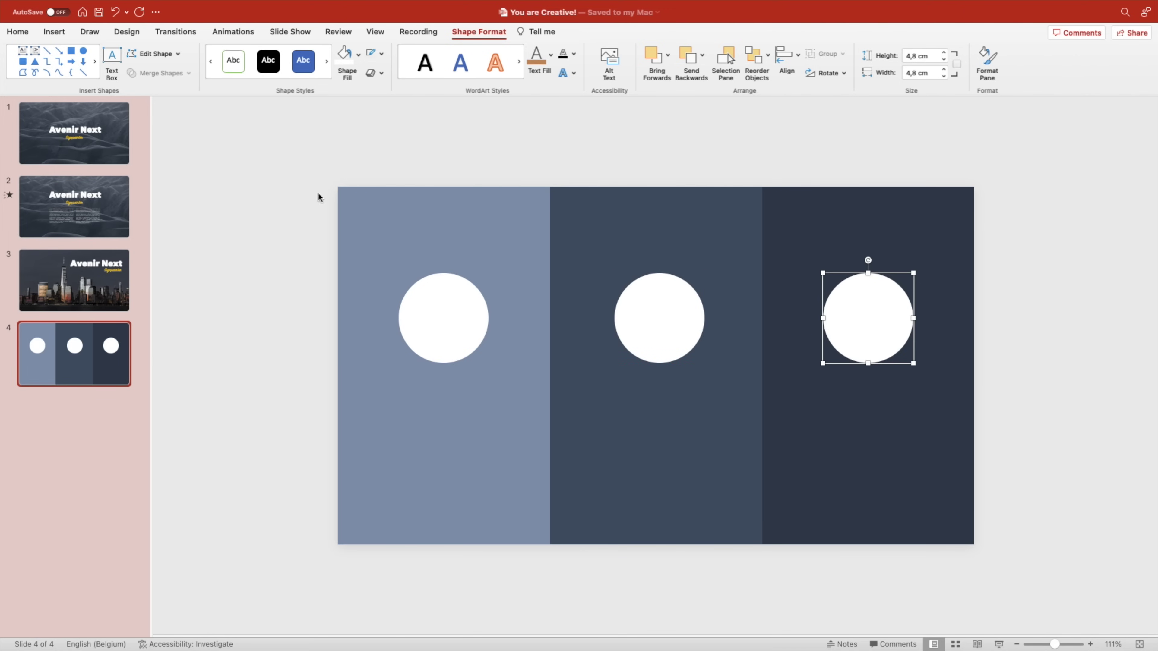
pyautogui.click(311, 121)
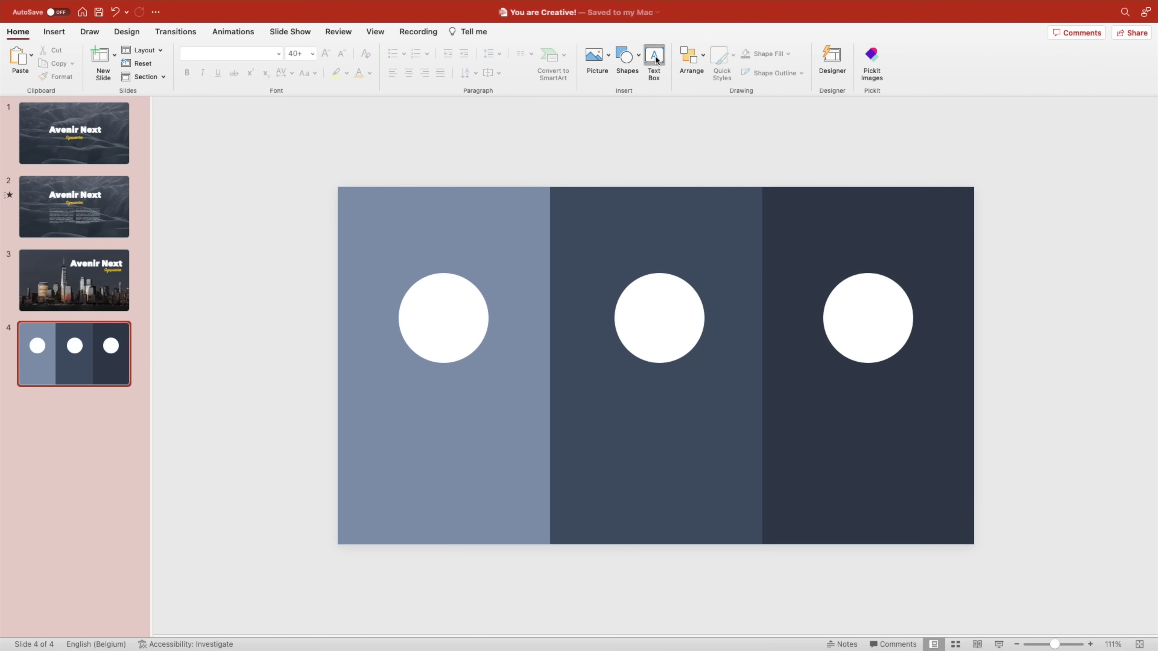
# Step: Add a text box reading "Lorem ipsum dolor" below the first circle and set its font to Avenir Next
pyautogui.moveTo(382, 386); pyautogui.dragTo(497, 407)
pyautogui.write('Lorem ipsum dolor')
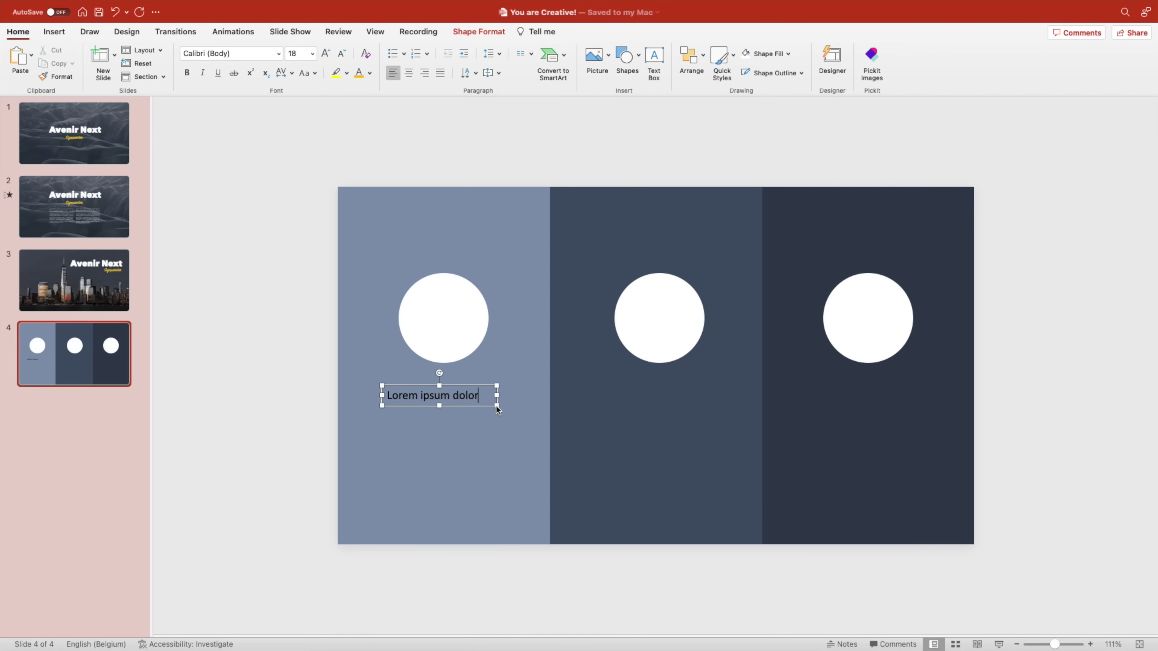
pyautogui.press('super+a')
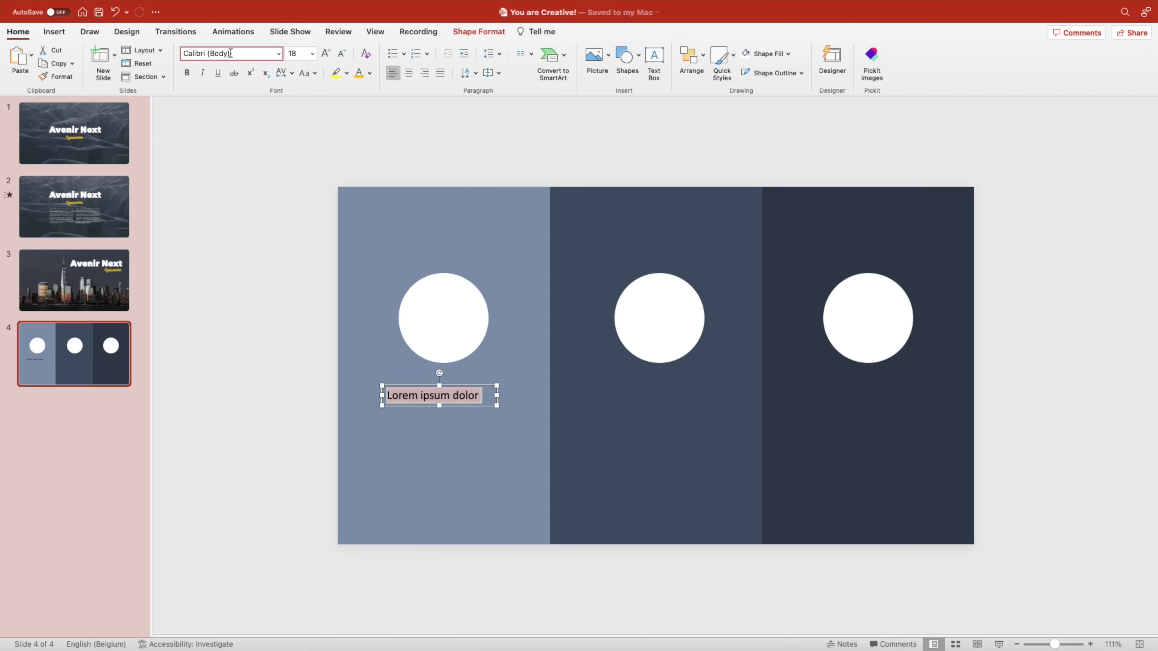
pyautogui.press('Return')
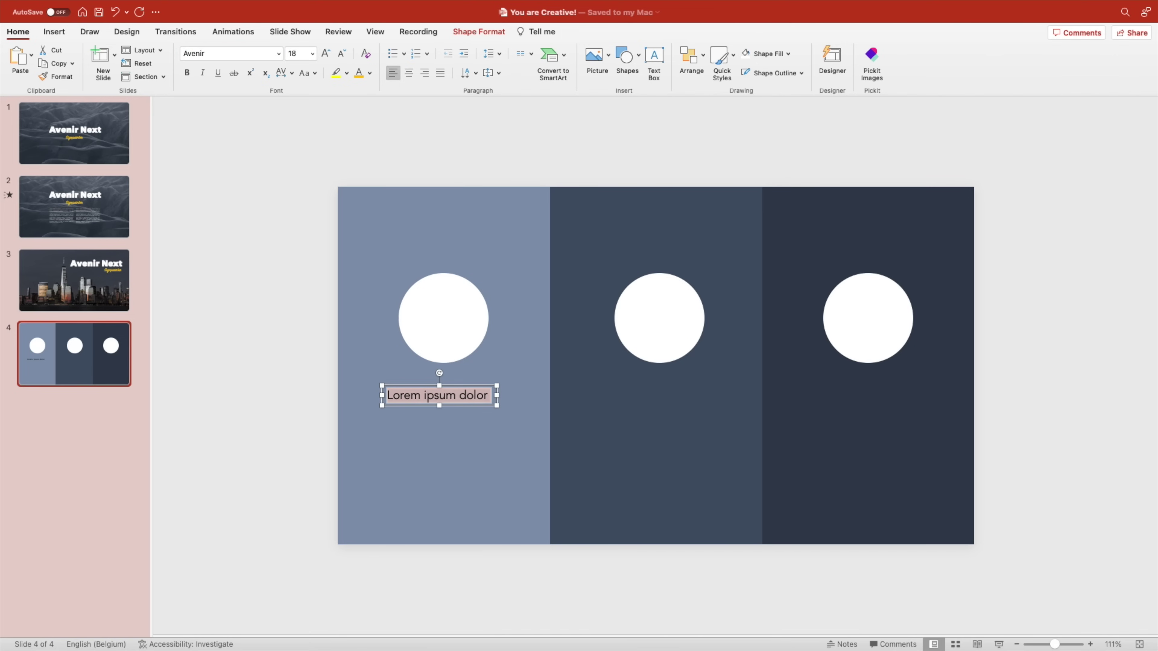
pyautogui.click(230, 53)
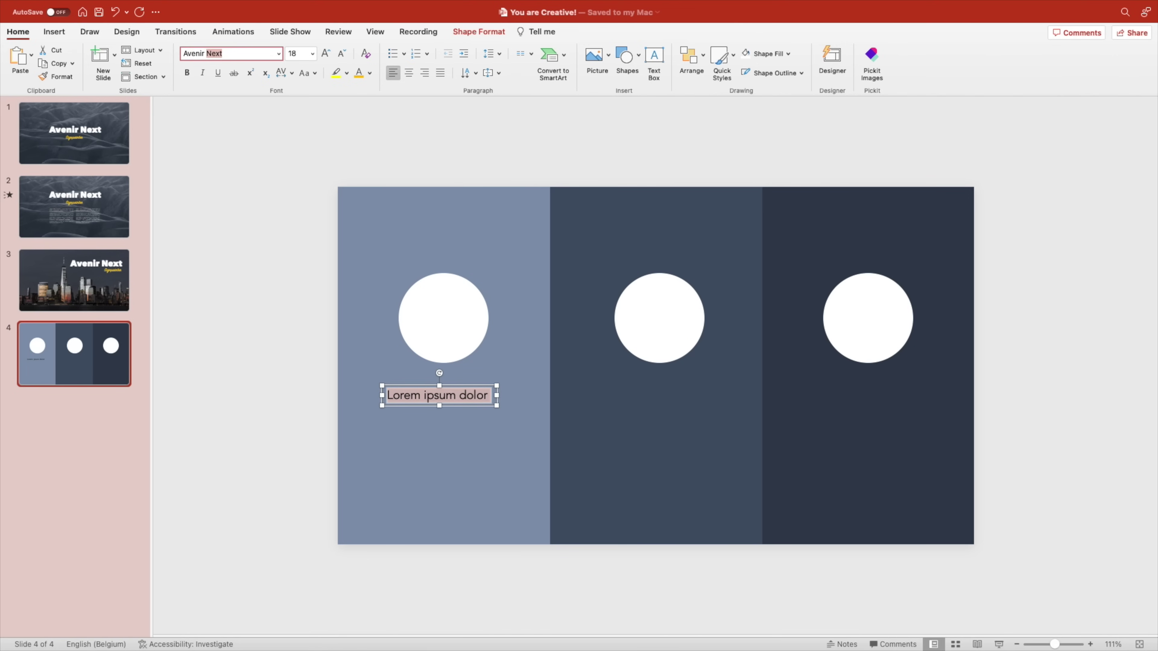
pyautogui.write('Avenir Next')
pyautogui.press('Return')
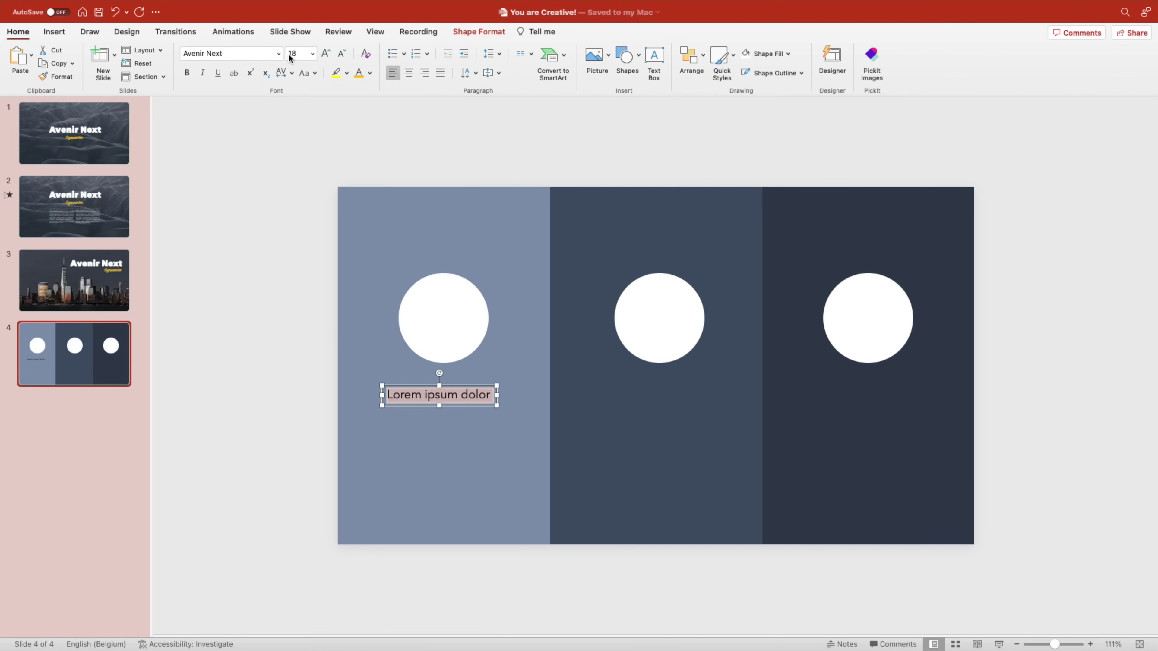
# Step: Format the heading as Avenir Next Bold, centred and white, and widen its box so the text fits on one line
pyautogui.click(278, 53)
pyautogui.moveTo(296, 159)
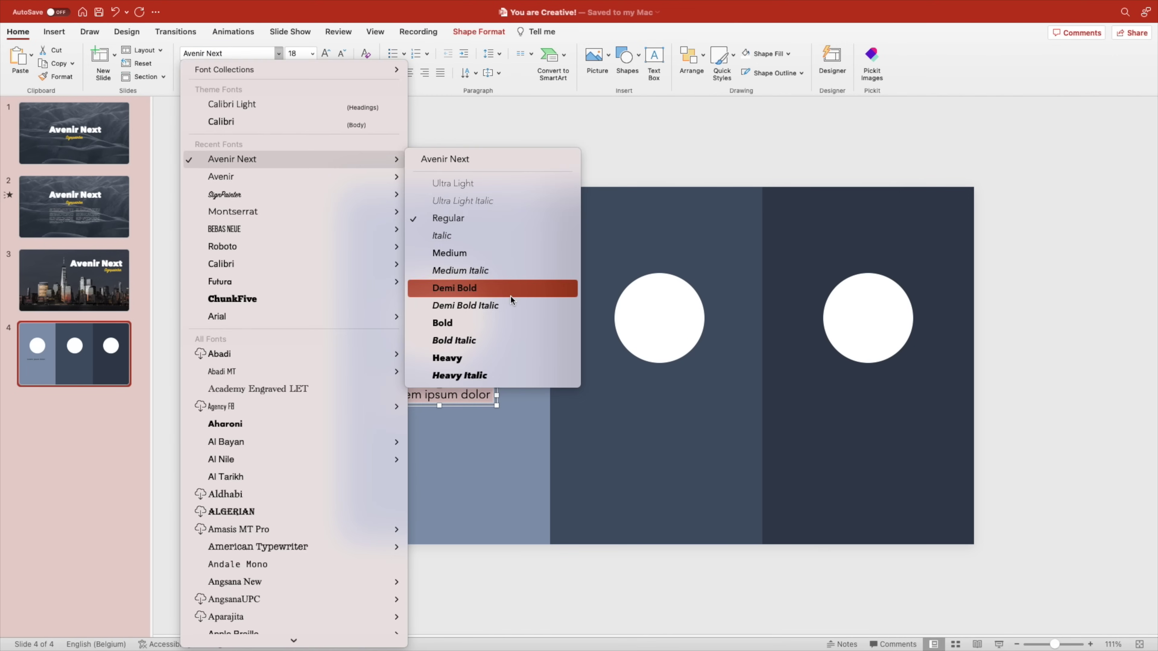
pyautogui.click(506, 323)
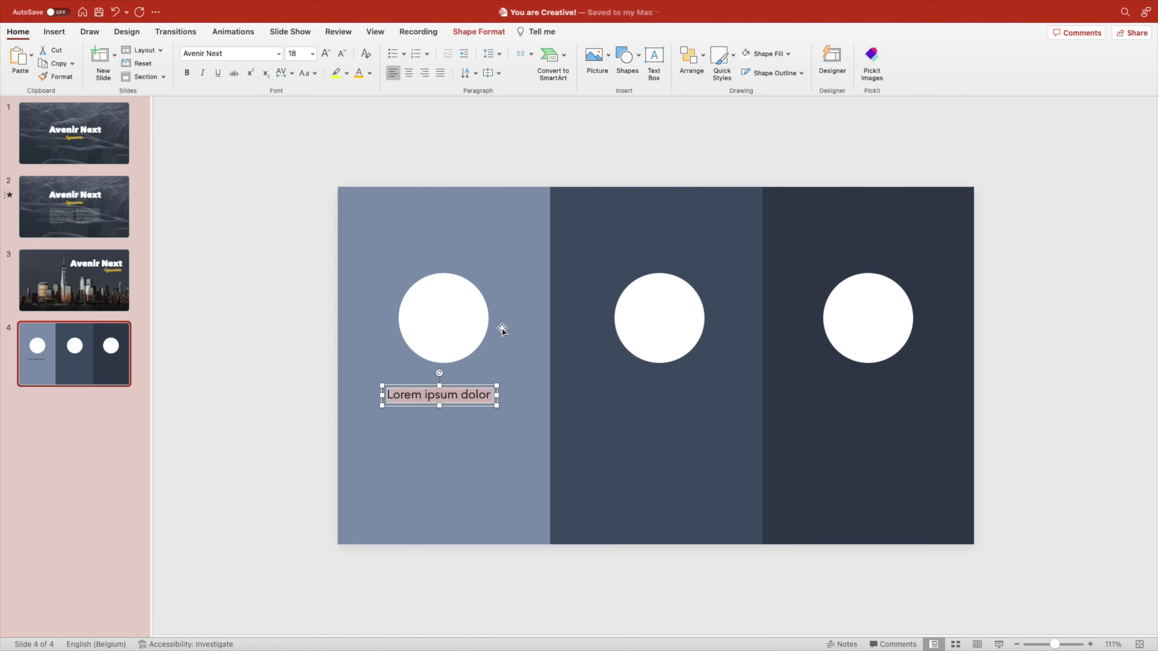
pyautogui.click(408, 73)
pyautogui.click(369, 73)
pyautogui.click(362, 104)
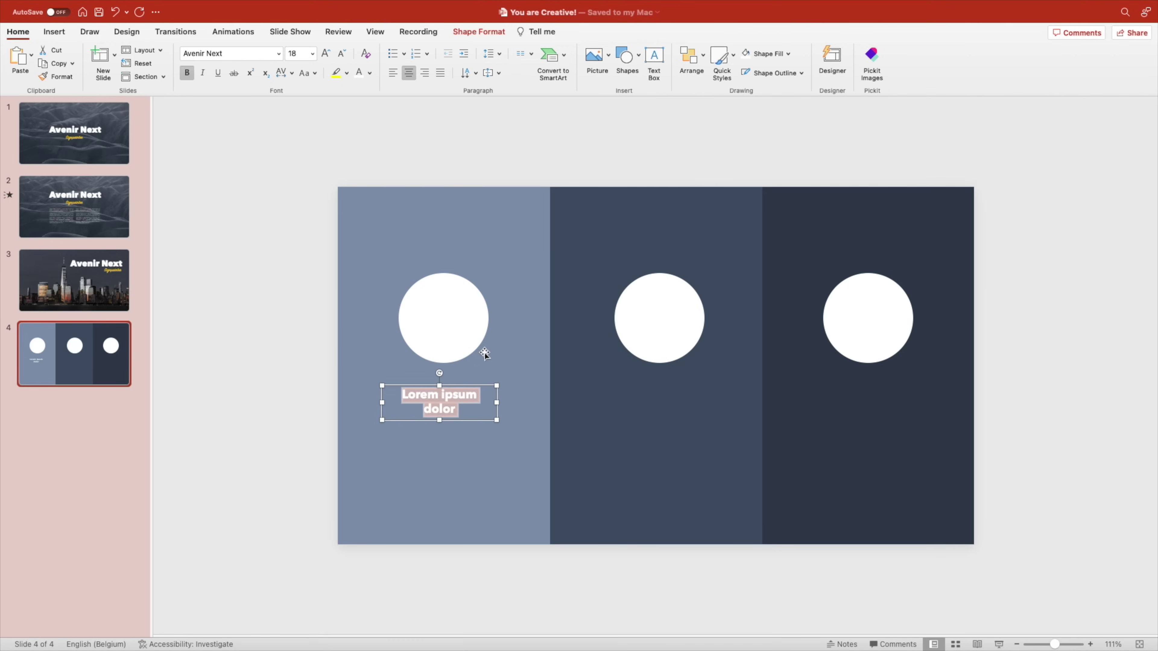
pyautogui.moveTo(498, 403); pyautogui.dragTo(509, 401)
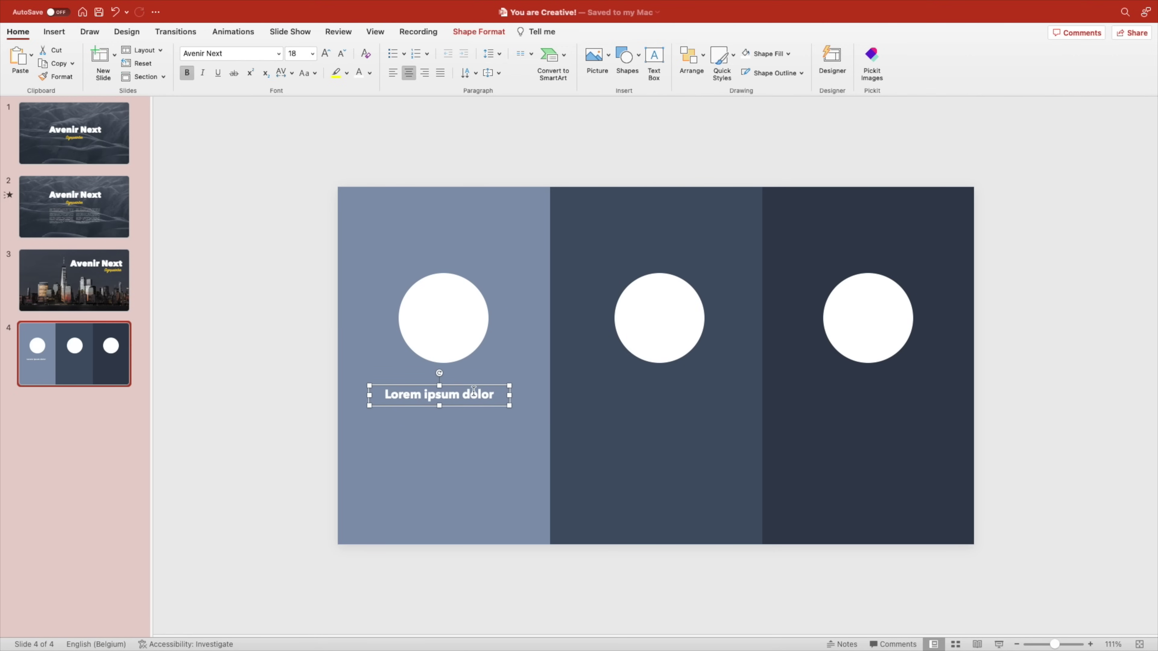
# Step: Copy a paragraph from slide 2 to below the heading on slide 4 and shorten it to end at "nostrud exercitation"
pyautogui.click(96, 207)
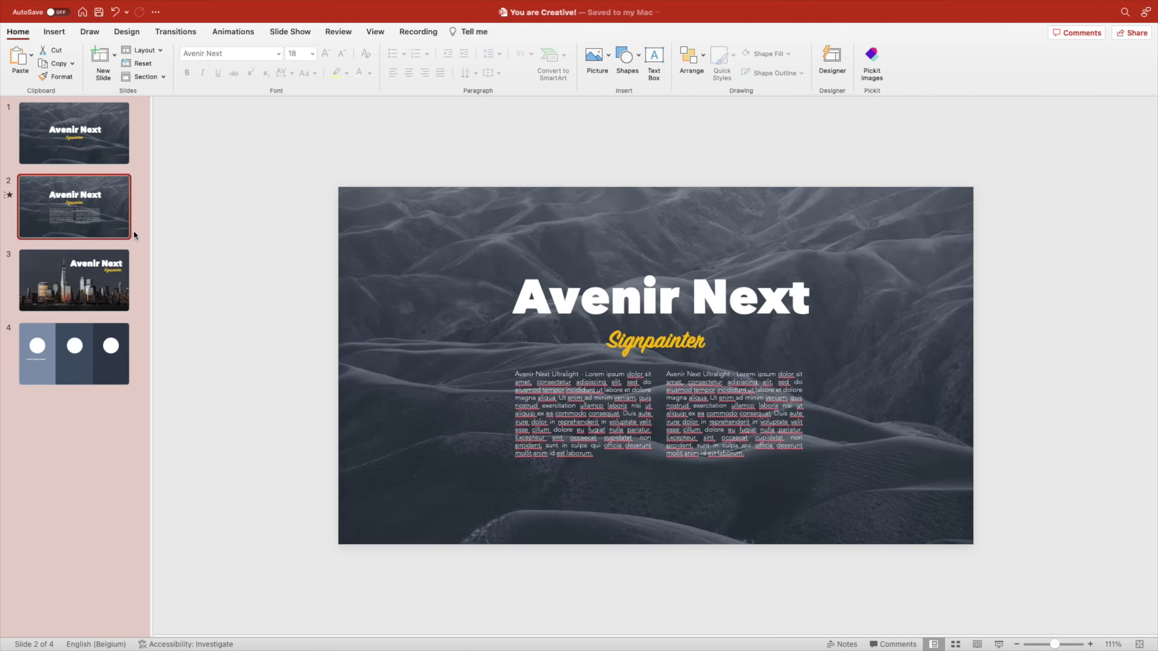
pyautogui.click(614, 407)
pyautogui.press('super+c')
pyautogui.click(57, 362)
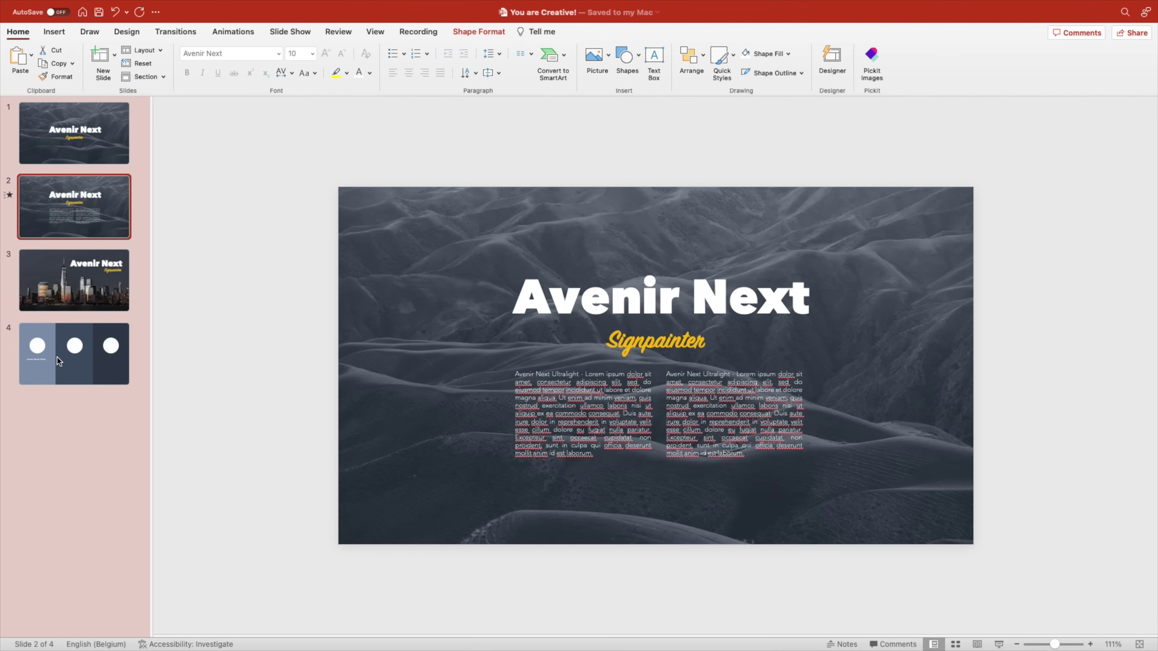
pyautogui.press('super+v')
pyautogui.moveTo(598, 455); pyautogui.dragTo(431, 473)
pyautogui.press('BackSpace')
pyautogui.press('BackSpace')
pyautogui.press('BackSpace')
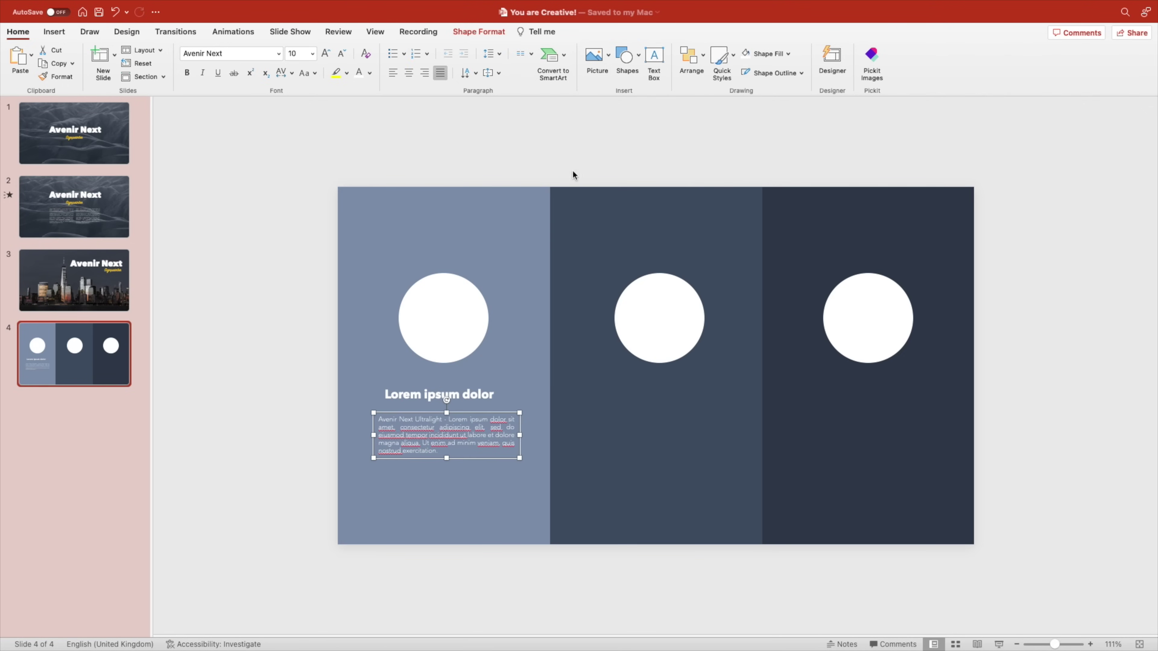
# Step: Try centre-aligning the shortened paragraph's text
pyautogui.click(409, 73)
pyautogui.click(412, 104)
pyautogui.press('super+z')
# Step: Centre-align the heading and paragraph boxes with each other and copy both below the circles in the second and third panels
pyautogui.click(462, 392)
pyautogui.keyDown('shift'); pyautogui.click(462, 406); pyautogui.keyUp('shift')
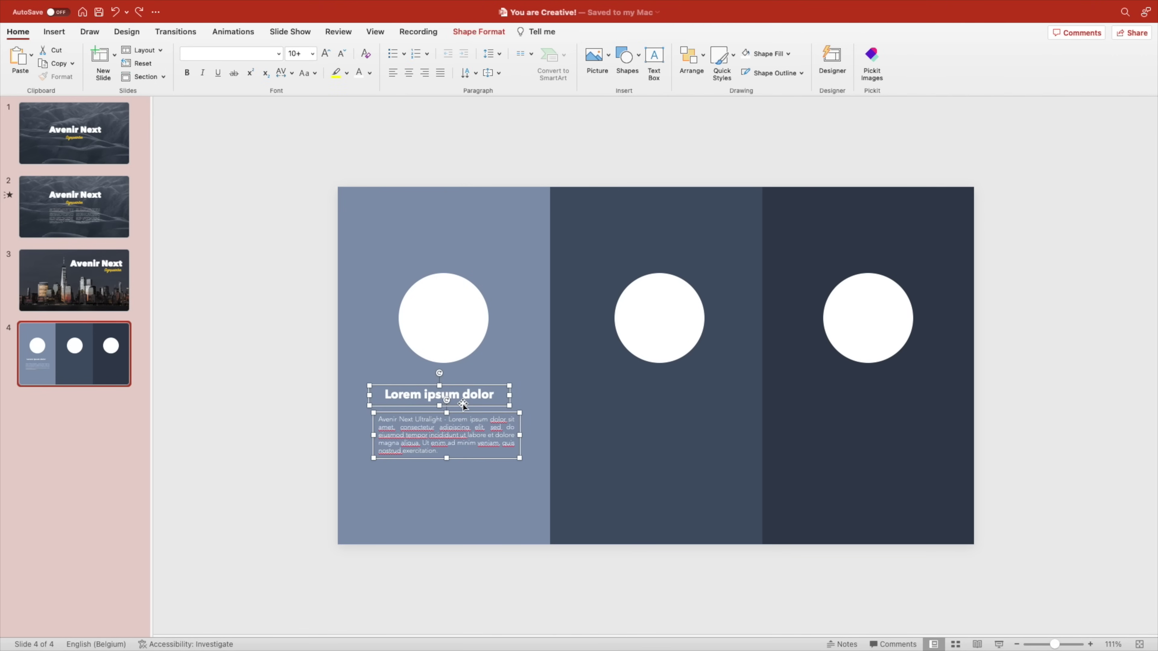
pyautogui.click(288, 393)
pyautogui.click(458, 396)
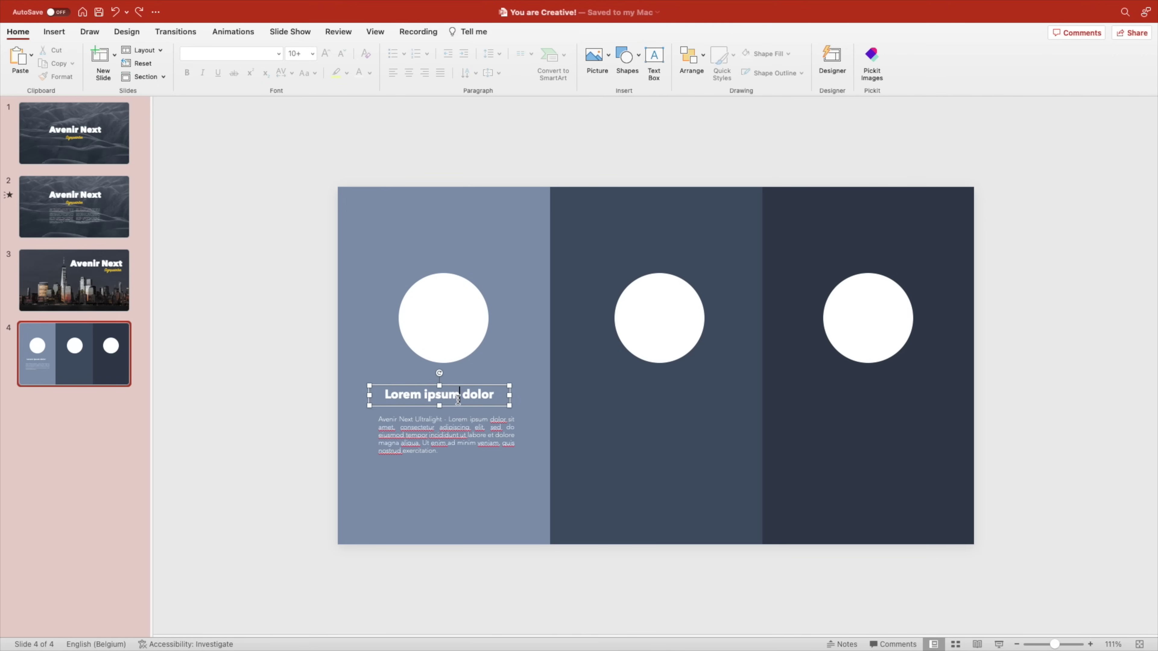
pyautogui.keyDown('shift'); pyautogui.click(447, 436); pyautogui.keyUp('shift')
pyautogui.click(692, 57)
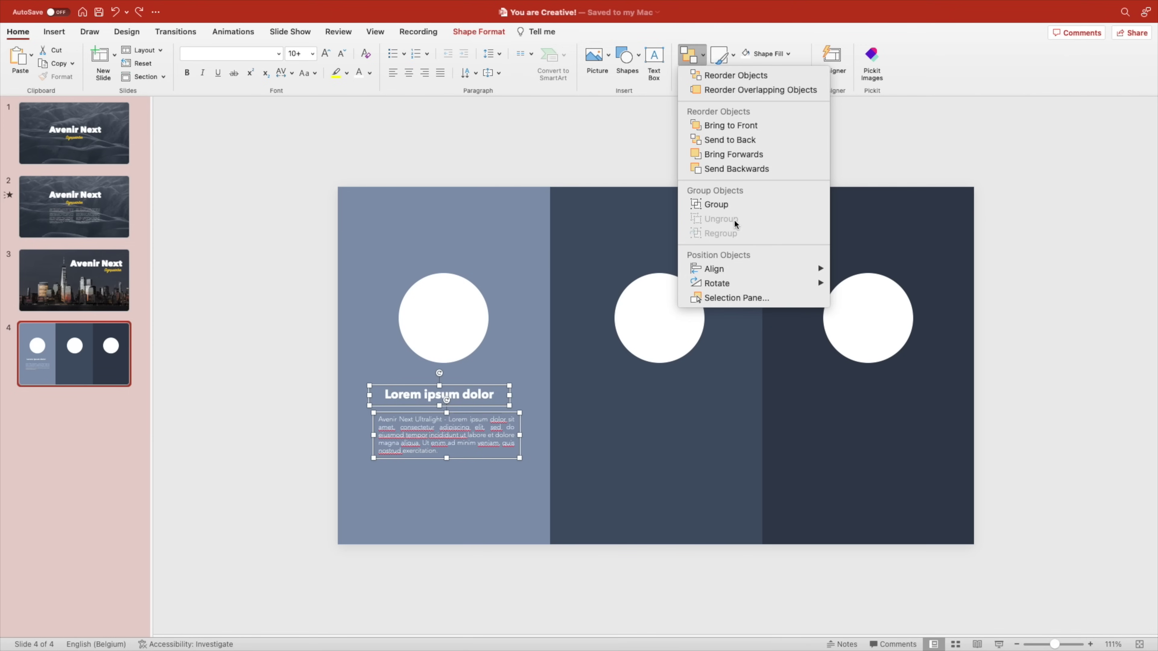
pyautogui.moveTo(738, 269)
pyautogui.click(870, 286)
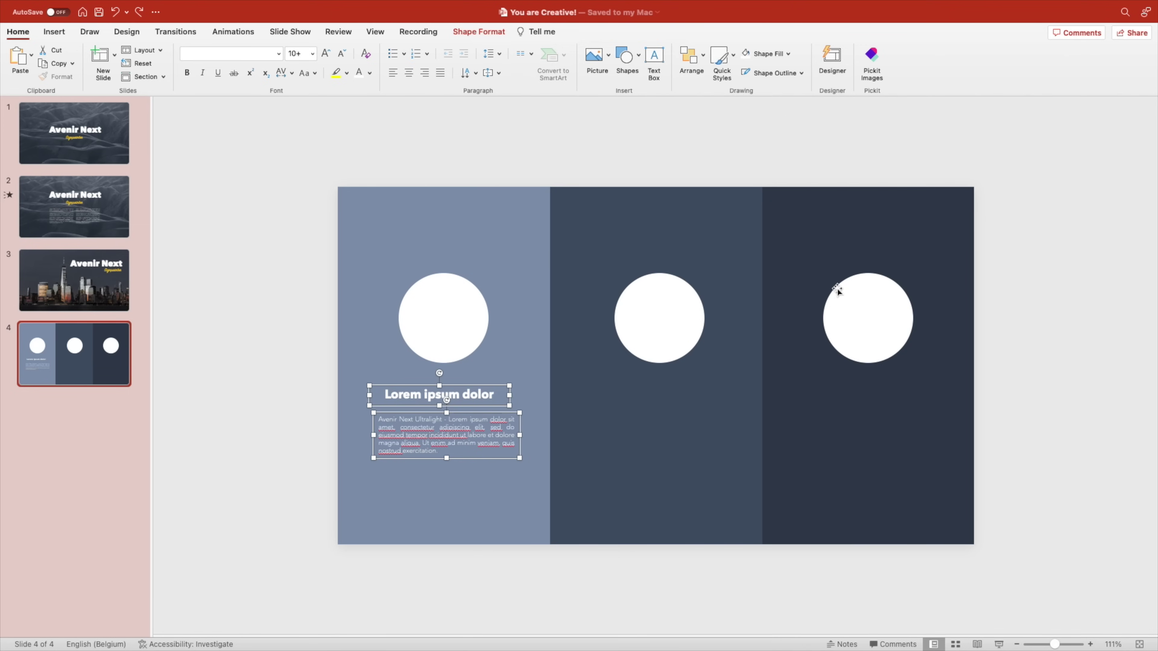
pyautogui.moveTo(474, 387); pyautogui.dragTo(881, 388)
pyautogui.click(995, 382)
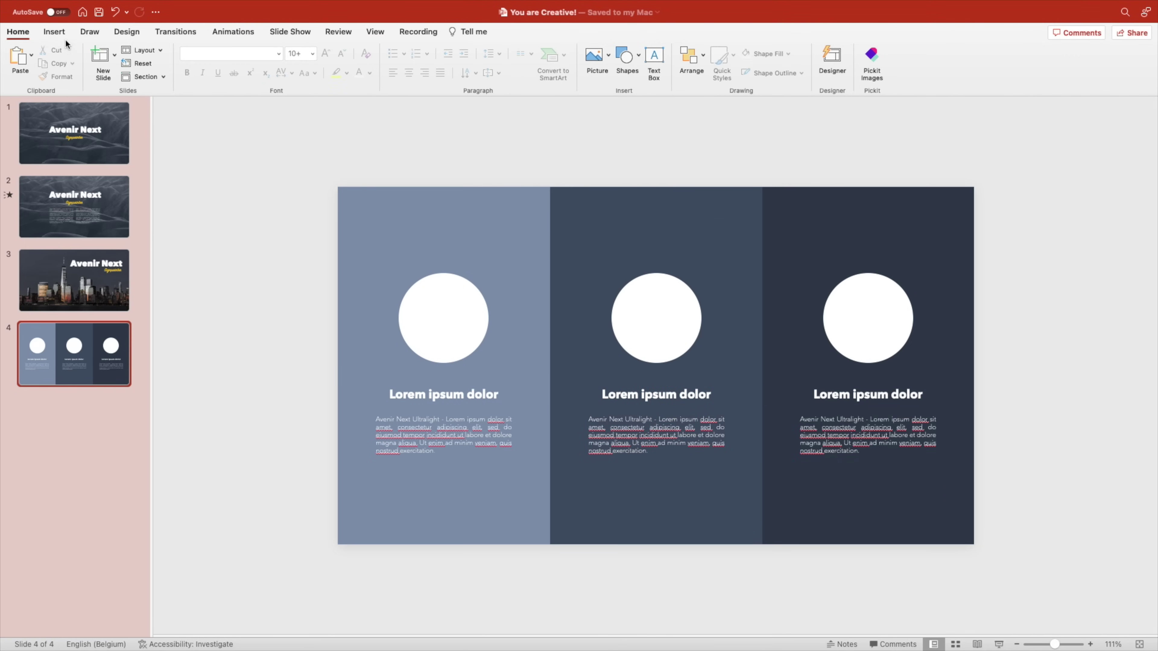
# Step: Search the stock icons for "money" and select the outlined winged banknote
pyautogui.click(54, 31)
pyautogui.click(280, 56)
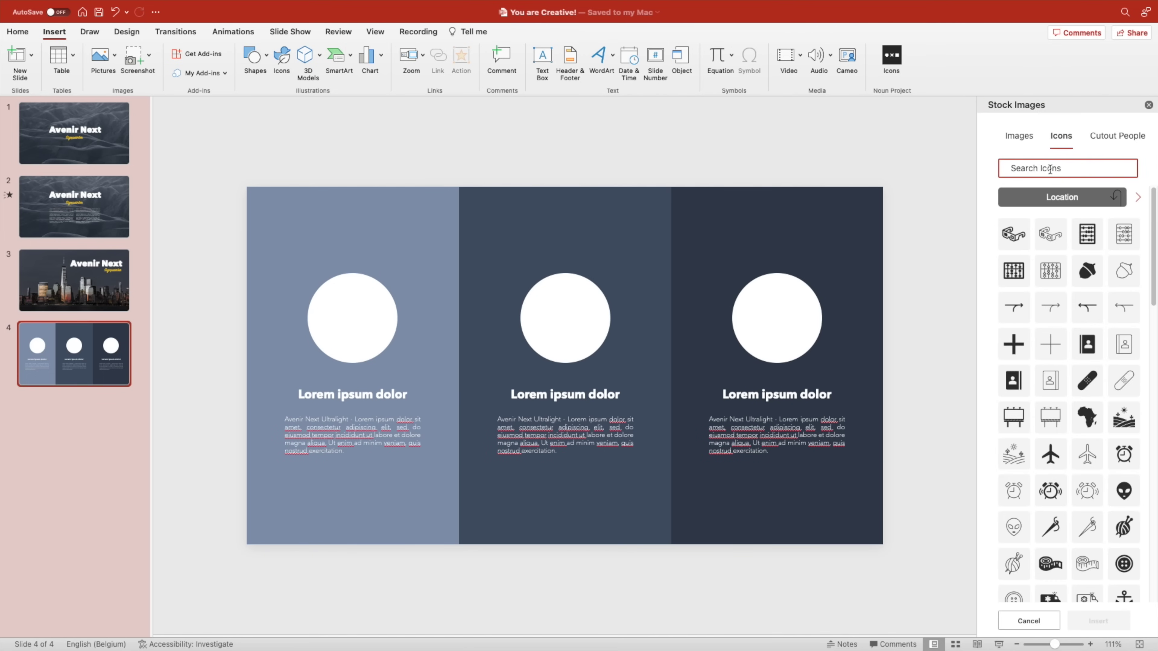
pyautogui.write('pla')
pyautogui.press('BackSpace')
pyautogui.press('BackSpace')
pyautogui.press('BackSpace')
pyautogui.write('money')
pyautogui.click(1124, 203)
# Step: Search the stock icons for "travel" and add the outlined airplane to the selection
pyautogui.click(1003, 168)
pyautogui.write('travel')
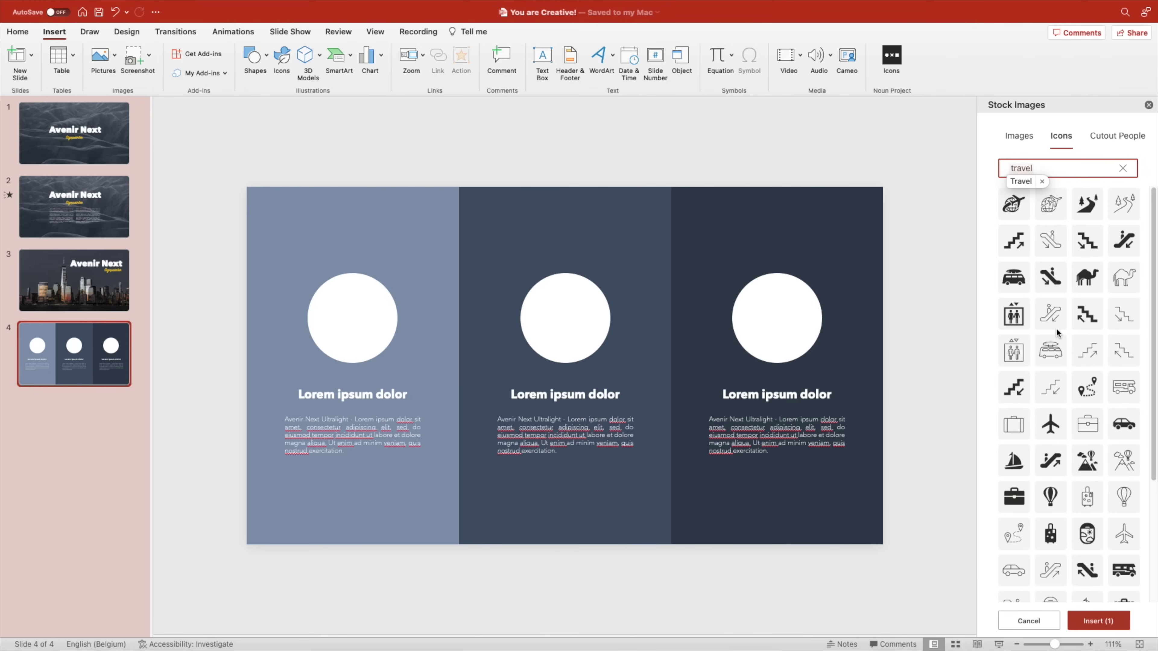
pyautogui.scroll(-2, 1072, 386)
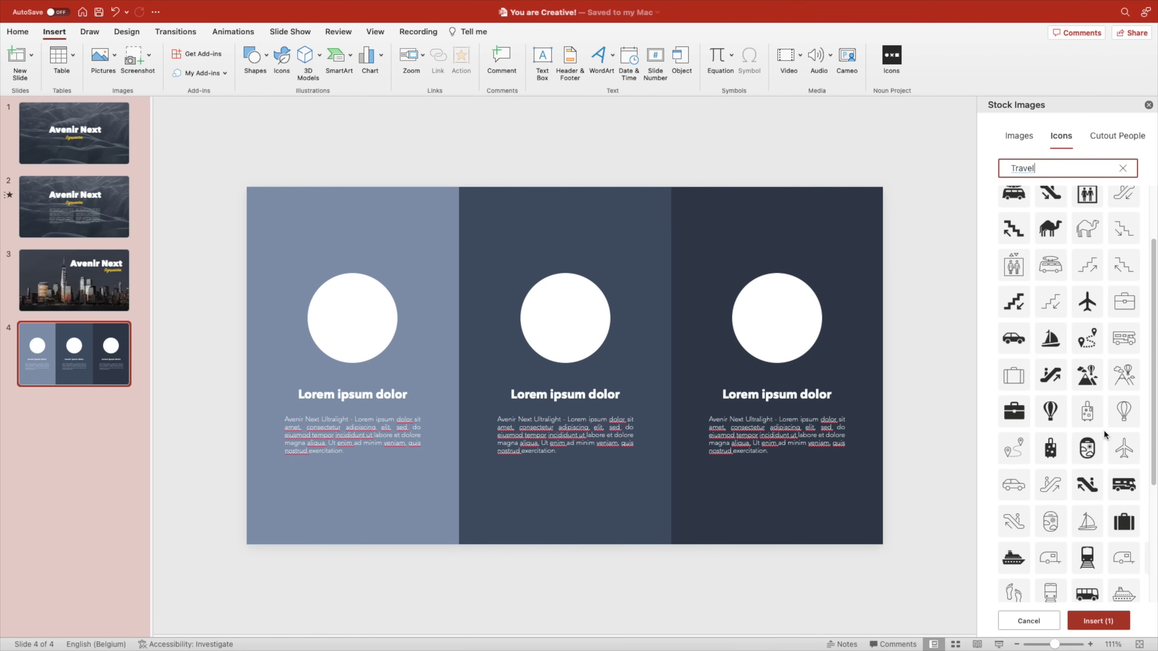
pyautogui.click(1125, 448)
# Step: Search the stock icons for "house", add the outlined house with the percent sign, and insert the three selected icons on slide 4
pyautogui.click(1053, 169)
pyautogui.write('house')
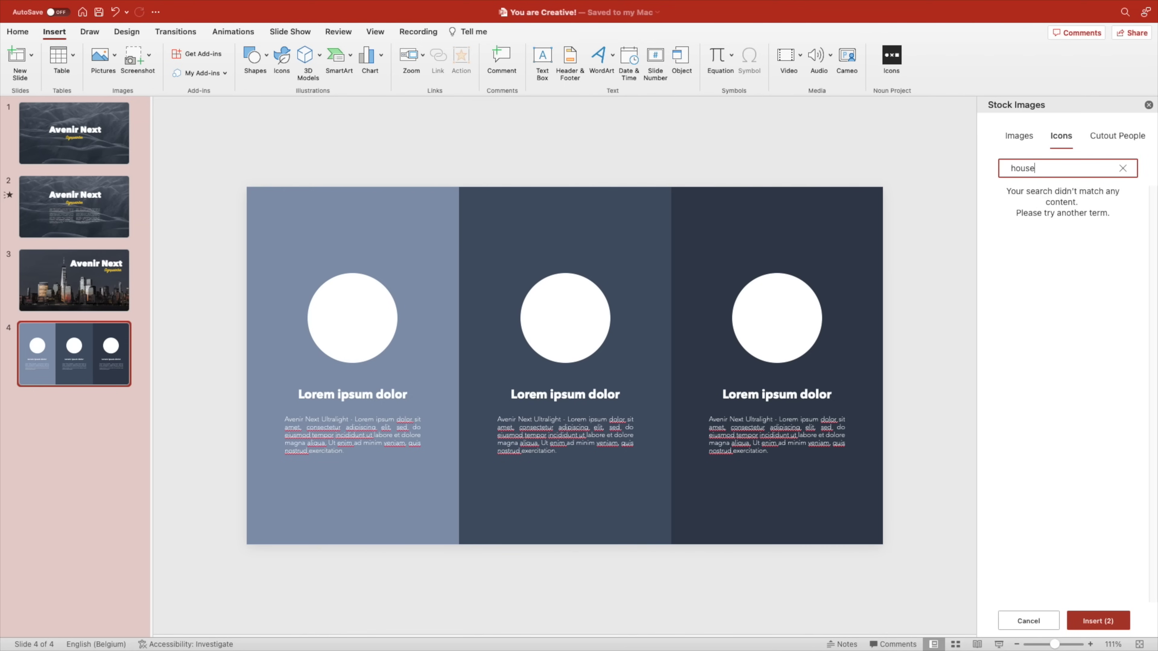
pyautogui.click(1051, 204)
pyautogui.click(1098, 621)
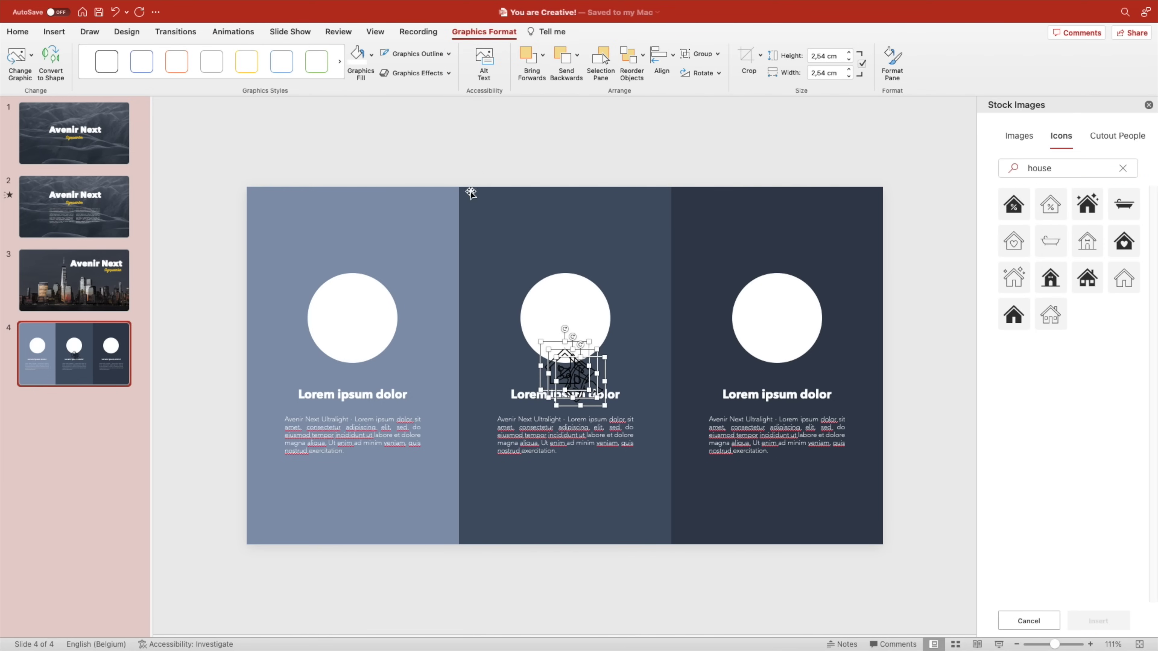
pyautogui.click(1149, 105)
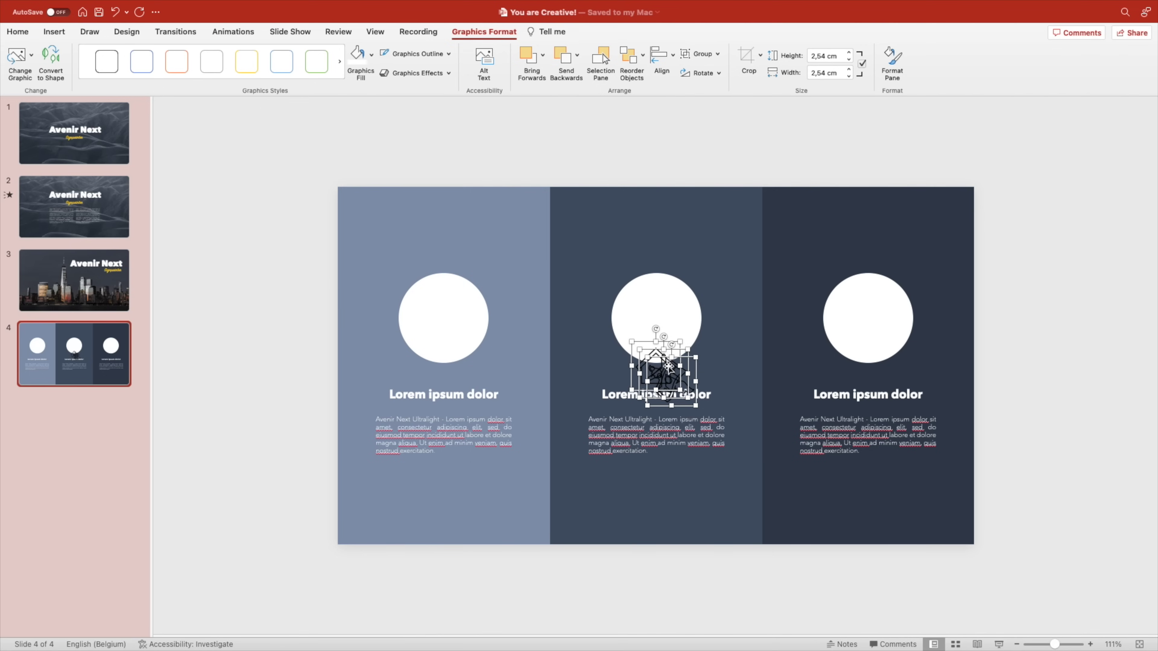
# Step: Place the banknote icon in the first circle, the airplane rotated 45° in the second, and the house in the third
pyautogui.moveTo(668, 366); pyautogui.dragTo(495, 295)
pyautogui.click(319, 292)
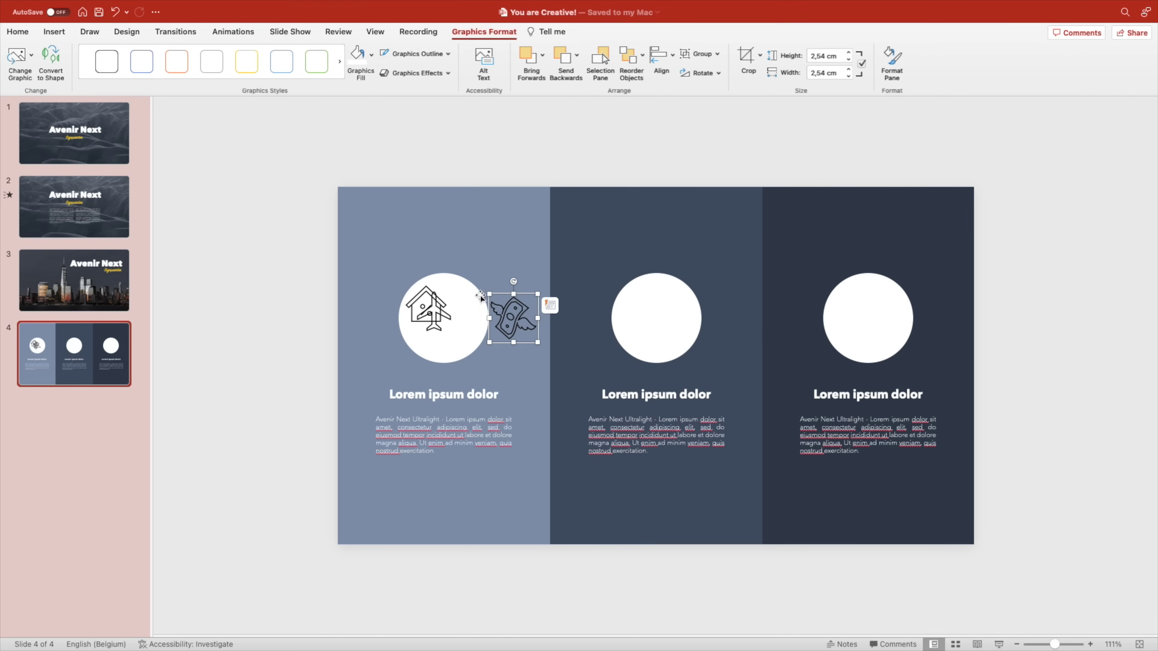
pyautogui.moveTo(418, 302); pyautogui.dragTo(684, 294)
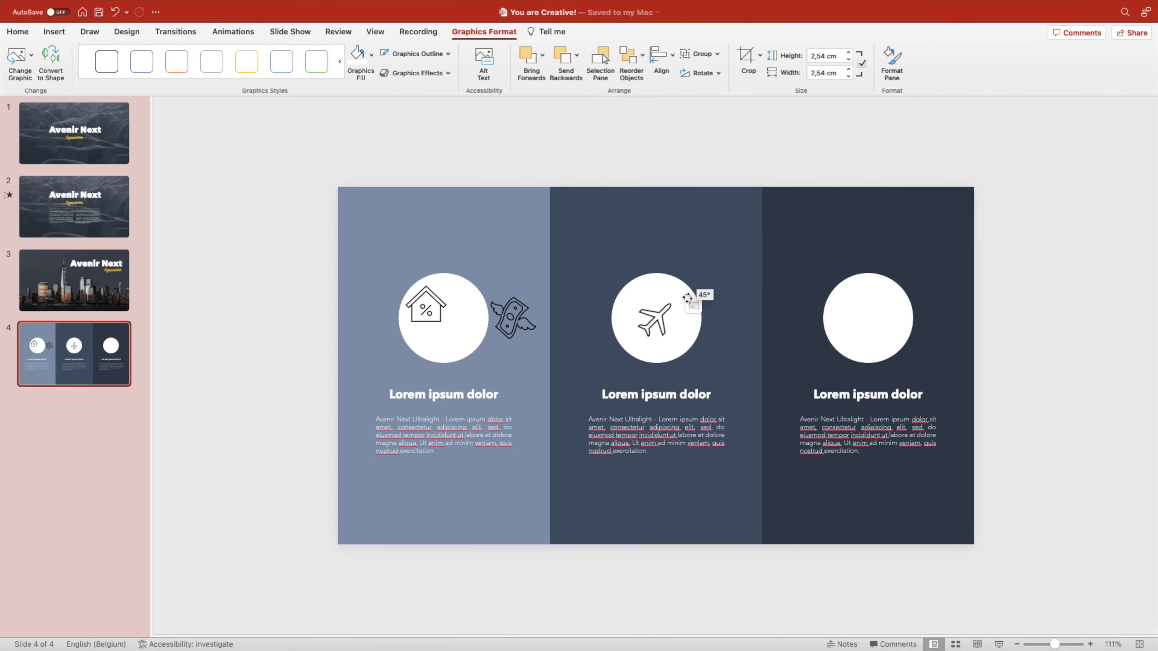
pyautogui.click(432, 315)
pyautogui.moveTo(432, 315); pyautogui.dragTo(875, 327)
pyautogui.moveTo(512, 318); pyautogui.dragTo(443, 326)
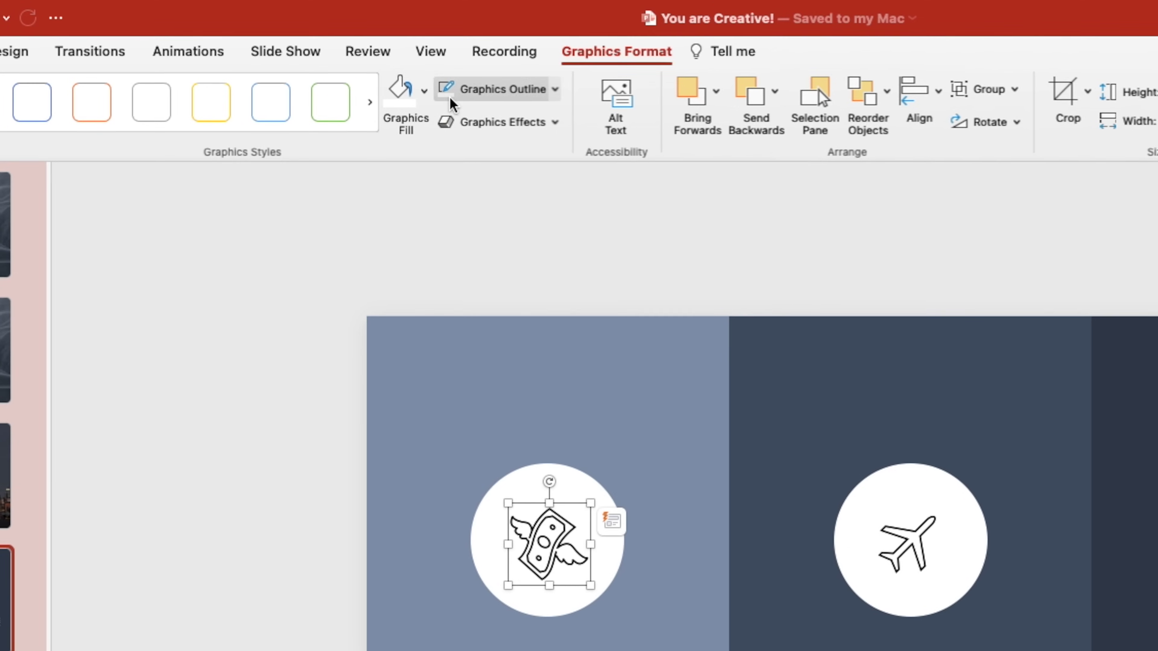
# Step: Fill the banknote, airplane and house icons with blue-grey theme shades, going from light to dark like their panels
pyautogui.click(425, 97)
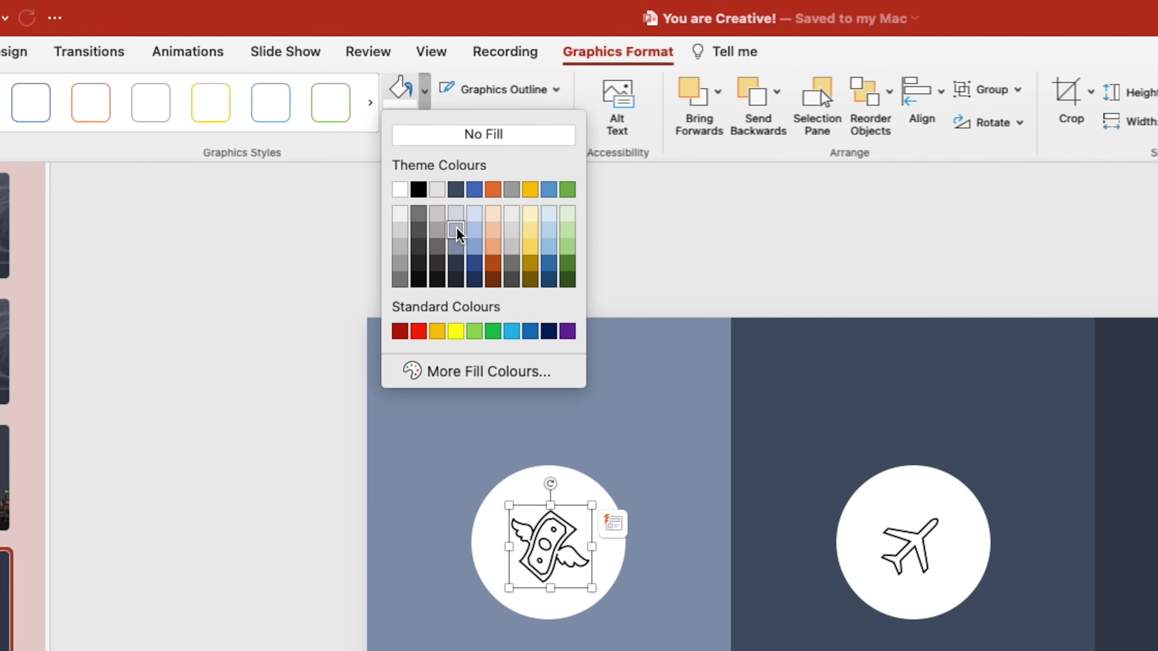
pyautogui.click(457, 250)
pyautogui.click(906, 545)
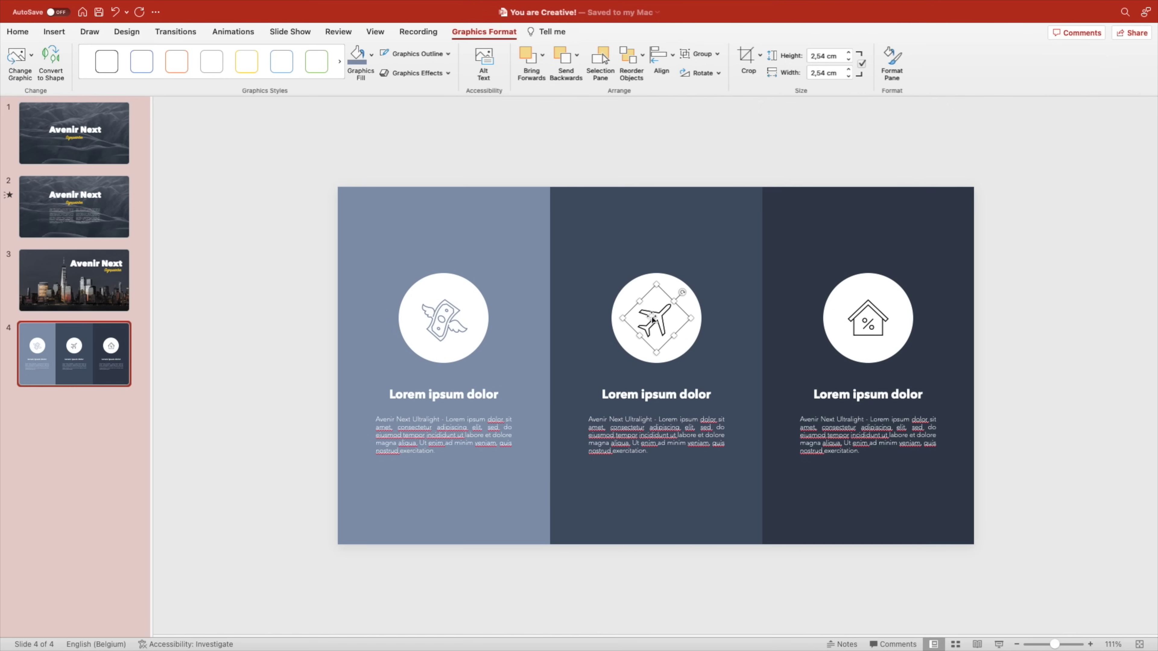
pyautogui.click(372, 56)
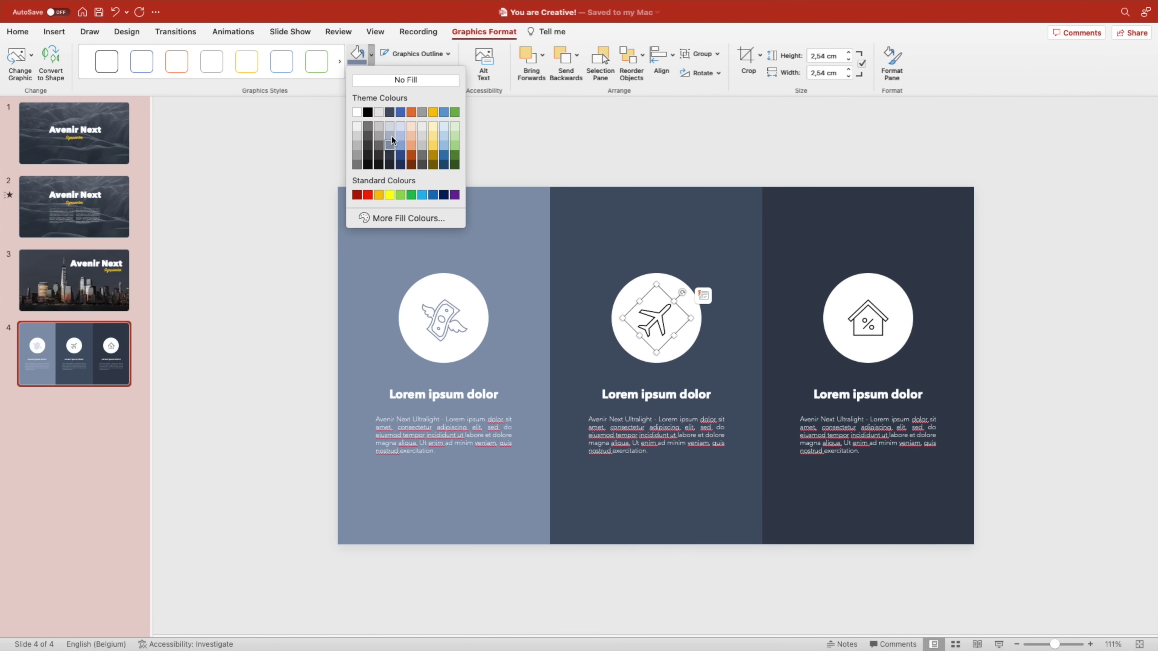
pyautogui.click(391, 113)
pyautogui.click(865, 317)
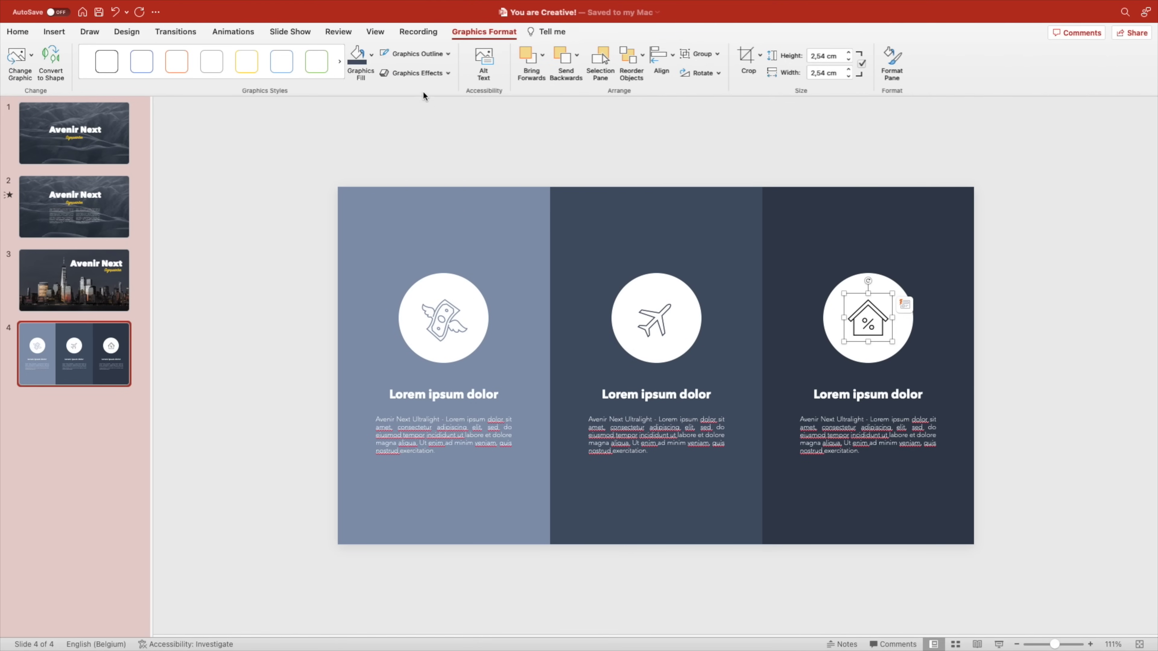
pyautogui.click(371, 56)
pyautogui.click(391, 156)
pyautogui.click(646, 113)
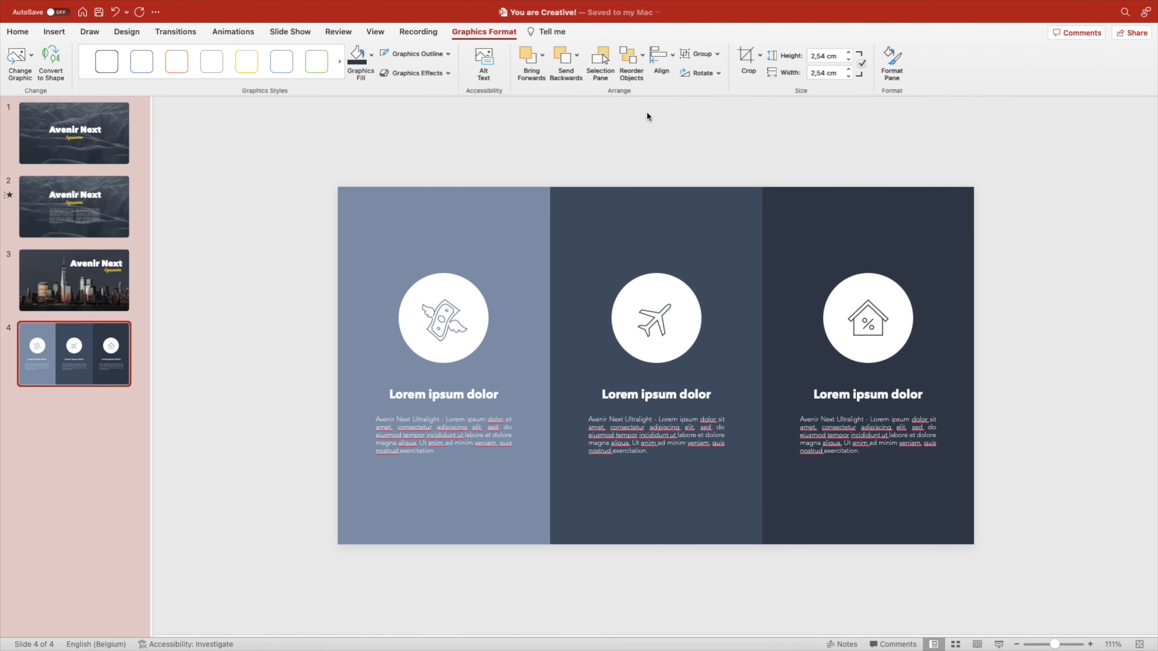
# Step: Fine-tune the positions of the airplane, house and banknote icons so each sits centred in its circle
pyautogui.click(667, 322)
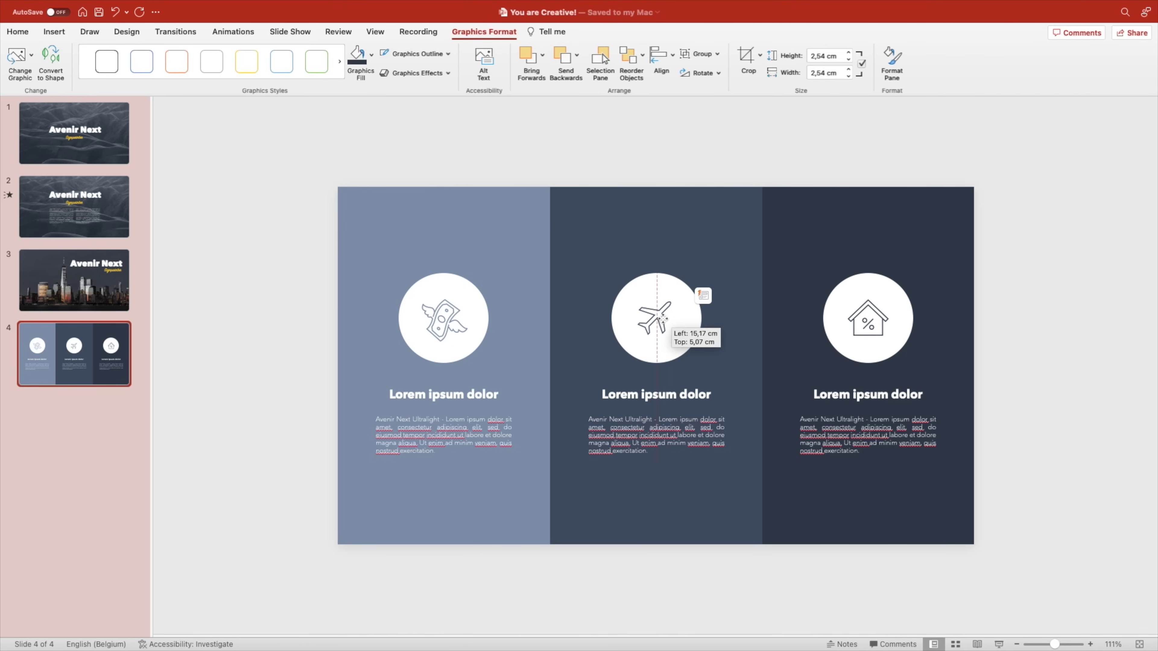
pyautogui.click(881, 329)
pyautogui.moveTo(880, 328); pyautogui.dragTo(880, 327)
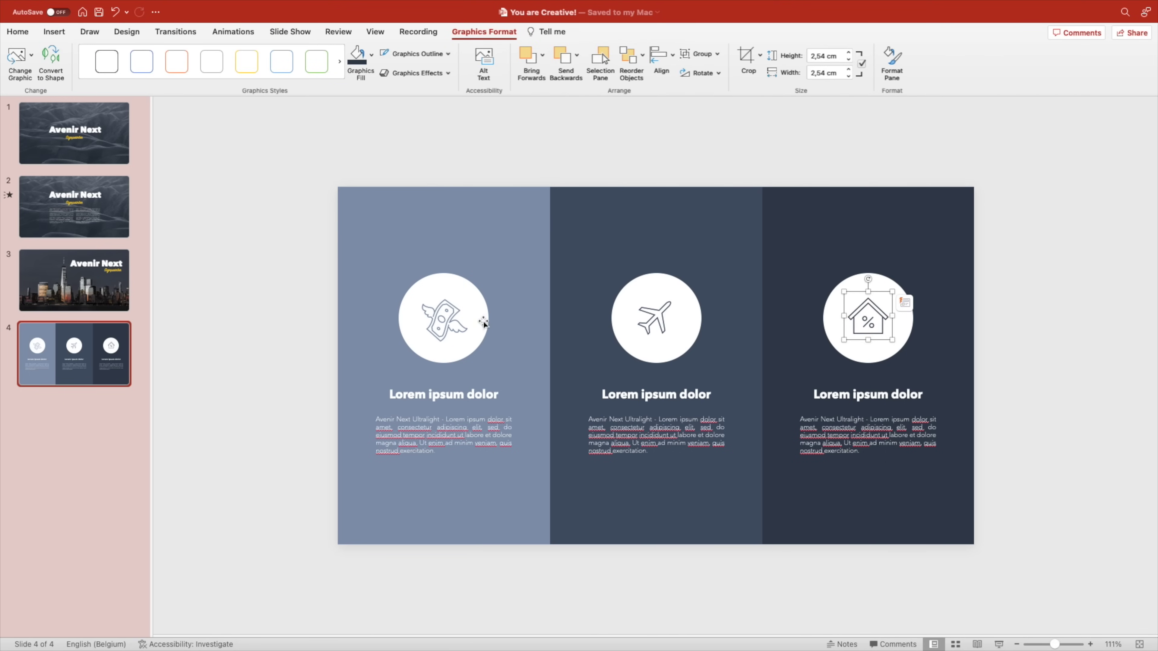
pyautogui.moveTo(447, 323); pyautogui.dragTo(445, 323)
# Step: Move the three circles together with their icons slightly up on the slide
pyautogui.moveTo(292, 250)
pyautogui.mouseDown()
pyautogui.moveTo(674, 307)
pyautogui.moveTo(924, 366)
pyautogui.mouseUp()
pyautogui.click(921, 365)
pyautogui.press('super+z')
pyautogui.moveTo(1034, 381); pyautogui.dragTo(338, 256)
pyautogui.moveTo(688, 341); pyautogui.dragTo(689, 329)
# Step: Move the three "Lorem ipsum dolor" headings up together, closer to the circles
pyautogui.click(474, 404)
pyautogui.keyDown('shift'); pyautogui.click(688, 403); pyautogui.keyUp('shift')
pyautogui.keyDown('shift'); pyautogui.click(902, 406); pyautogui.keyUp('shift')
pyautogui.moveTo(486, 384); pyautogui.dragTo(485, 370)
# Step: Move the three paragraphs up together, closer to their headings
pyautogui.click(844, 438)
pyautogui.keyDown('shift'); pyautogui.click(637, 440); pyautogui.keyUp('shift')
pyautogui.keyDown('shift'); pyautogui.click(460, 436); pyautogui.keyUp('shift')
pyautogui.moveTo(485, 412); pyautogui.dragTo(484, 402)
pyautogui.click(1020, 406)
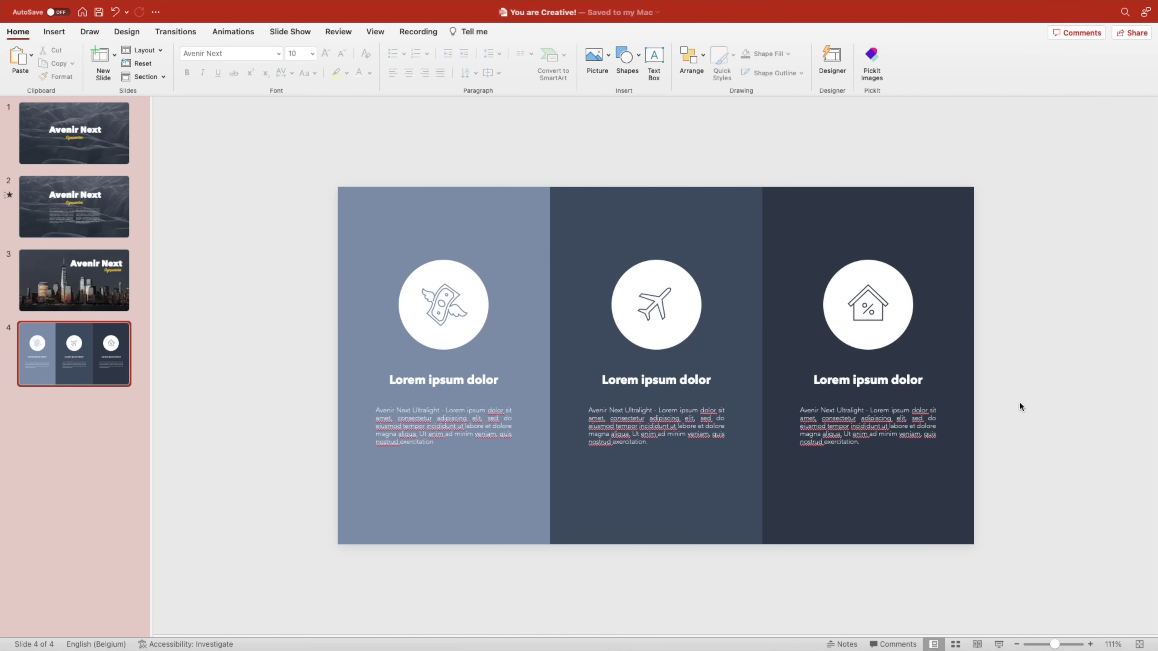
# Step: Narrow the three paragraph boxes equally around their centres and shift them slightly down
pyautogui.click(476, 434)
pyautogui.keyDown('shift'); pyautogui.click(683, 430); pyautogui.keyUp('shift')
pyautogui.keyDown('shift'); pyautogui.click(916, 427); pyautogui.keyUp('shift')
pyautogui.moveTo(944, 427); pyautogui.dragTo(928, 429)
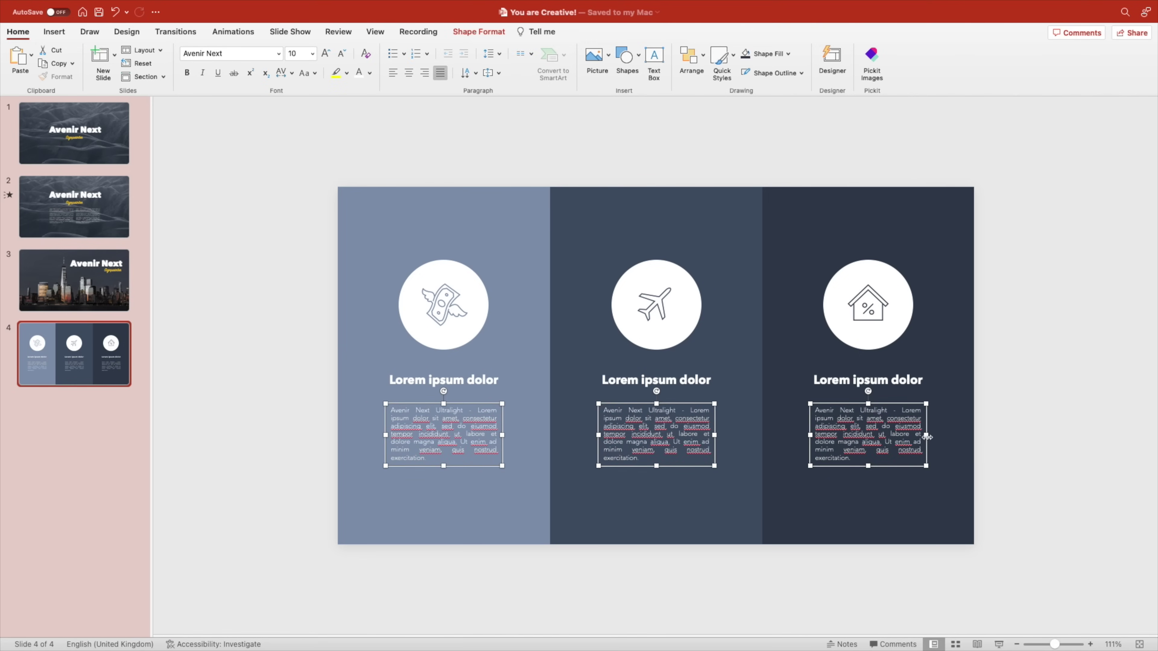
pyautogui.click(1009, 439)
pyautogui.moveTo(1040, 510); pyautogui.dragTo(331, 380)
pyautogui.moveTo(484, 410); pyautogui.dragTo(484, 414)
pyautogui.click(1025, 484)
# Step: Copy all three panels with their circles, icons and texts from slide 4 and paste them onto slide 3
pyautogui.moveTo(311, 169); pyautogui.dragTo(590, 605)
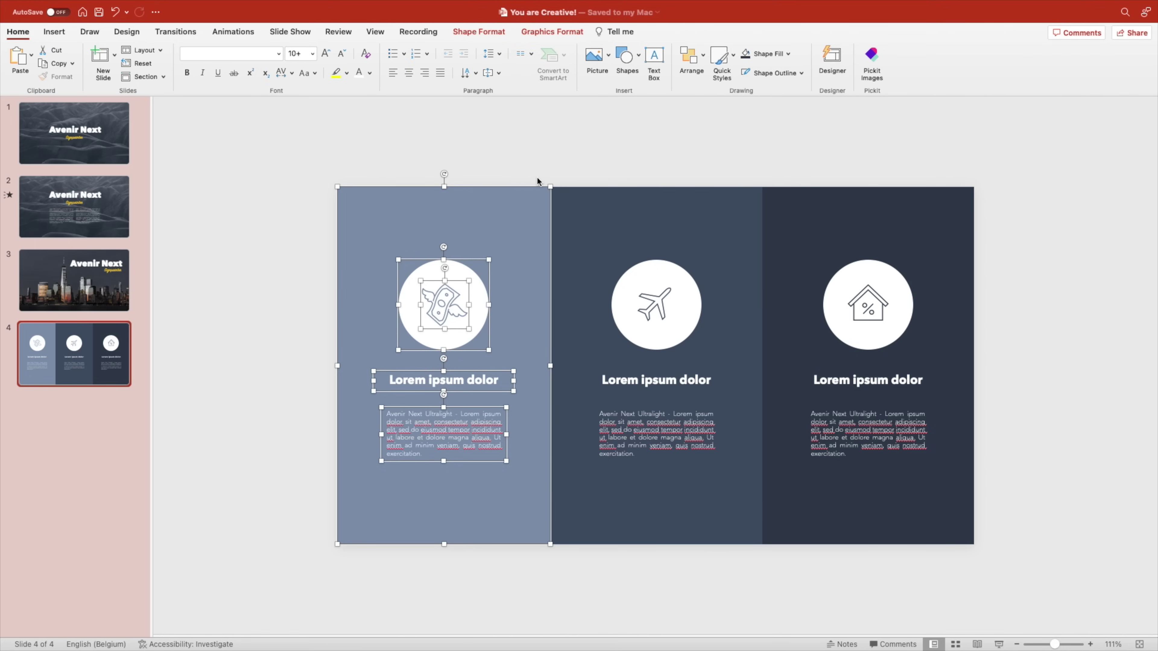
pyautogui.moveTo(562, 215); pyautogui.dragTo(773, 593)
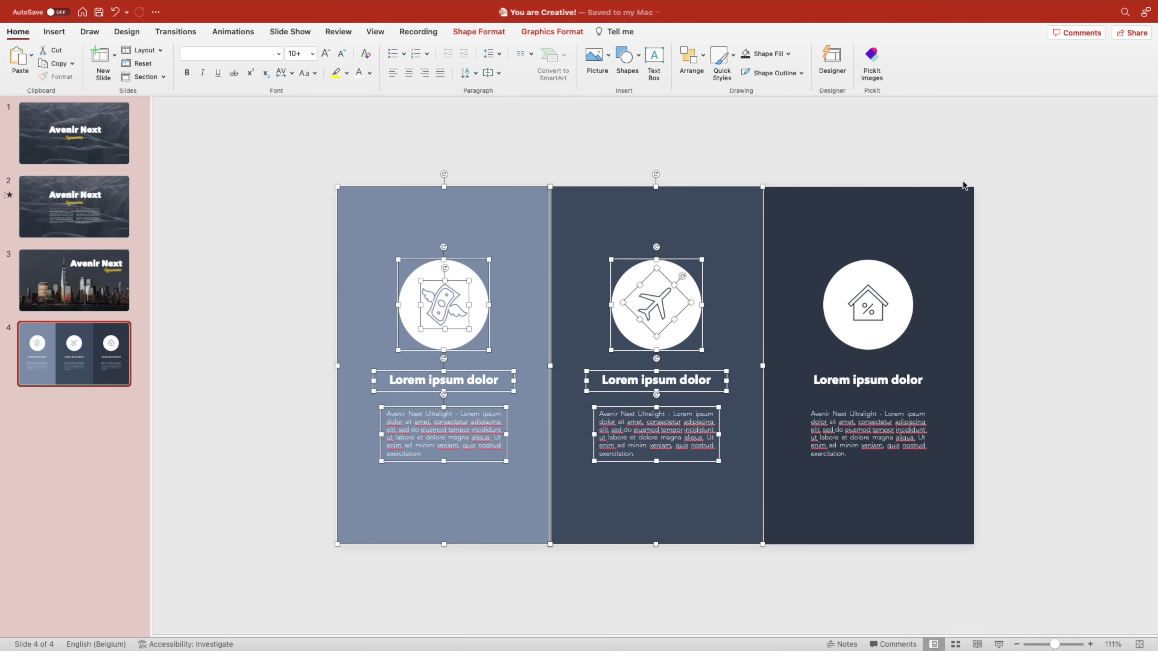
pyautogui.moveTo(1001, 167); pyautogui.dragTo(757, 576)
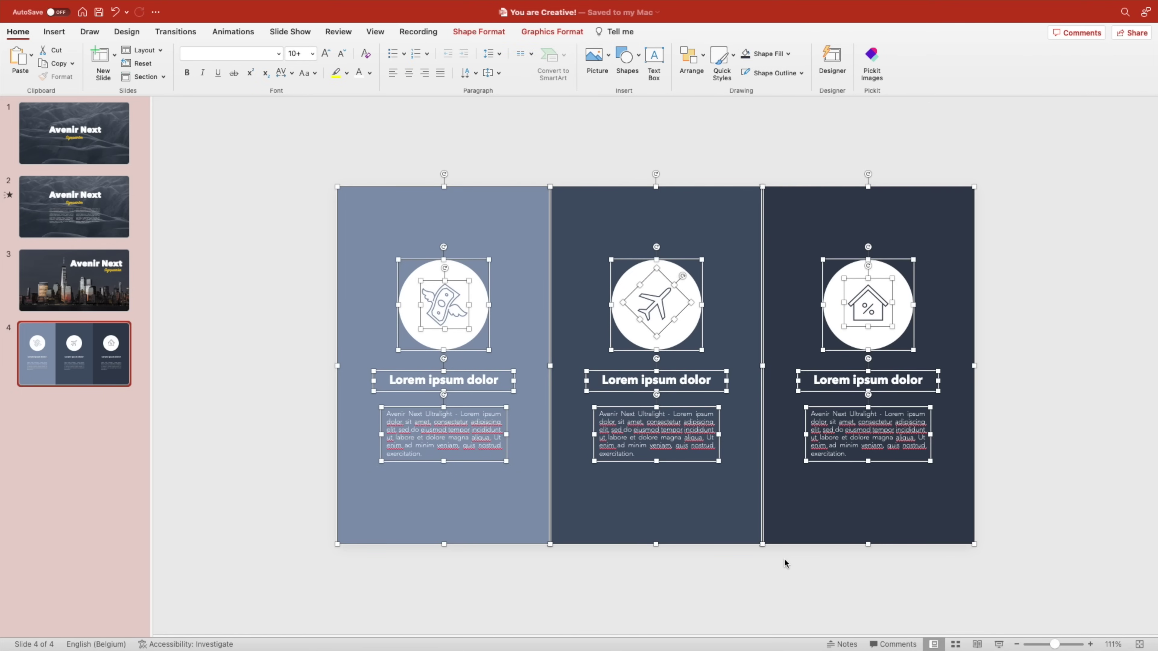
pyautogui.click(83, 283)
pyautogui.press('super+v')
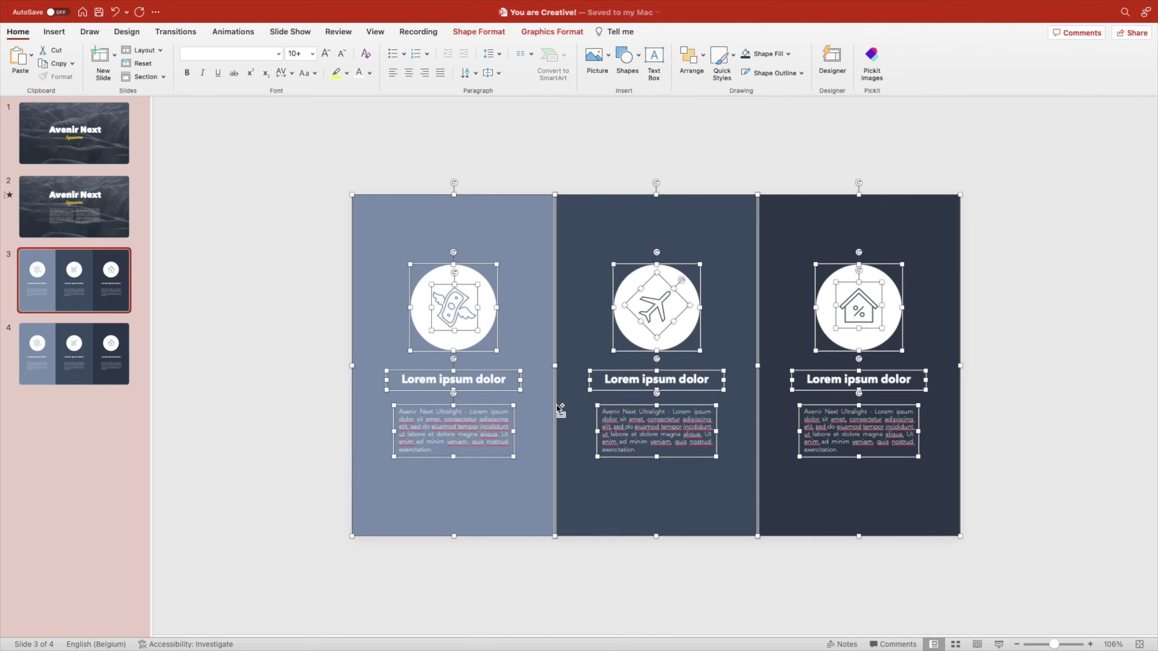
# Step: Move the pasted panels off slide 3 so they sit directly below its skyline photo
pyautogui.scroll(-3, 558, 408)
pyautogui.moveTo(546, 254); pyautogui.dragTo(554, 506)
pyautogui.scroll(-1, 664, 487)
pyautogui.scroll(-5, 666, 487)
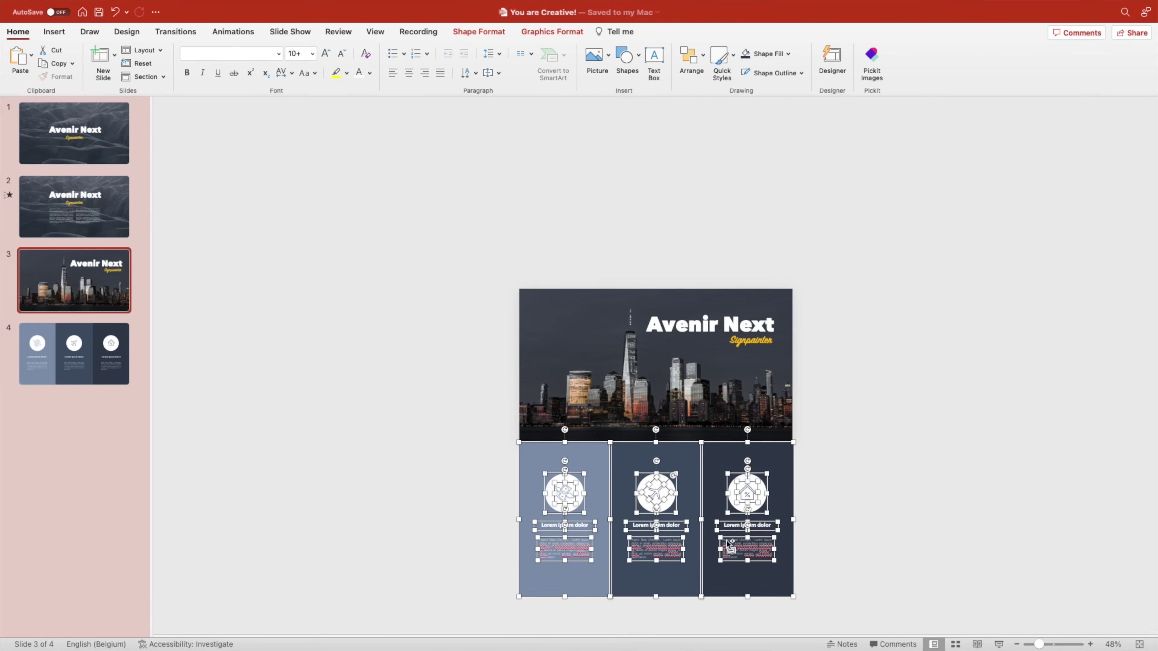
pyautogui.click(829, 603)
# Step: Stagger the panels below slide 3 by moving the second one down with its contents and the third one further down
pyautogui.moveTo(830, 619); pyautogui.dragTo(651, 494)
pyautogui.rightClick(833, 478)
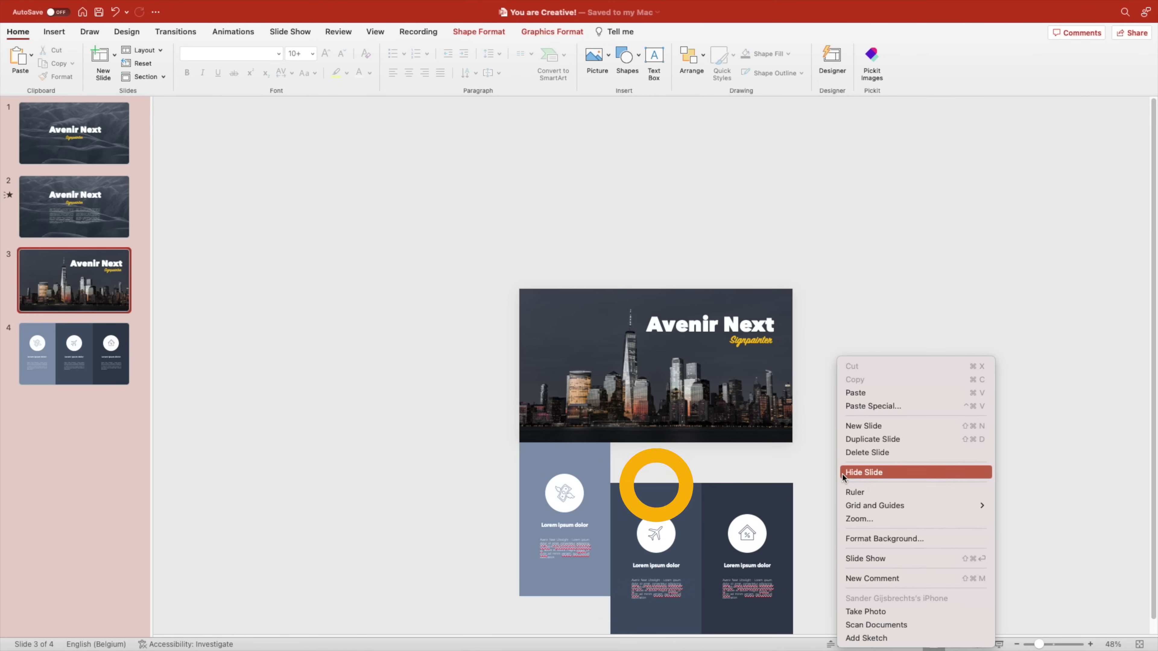
pyautogui.click(826, 477)
pyautogui.scroll(-2, 816, 469)
pyautogui.moveTo(801, 445); pyautogui.dragTo(710, 558)
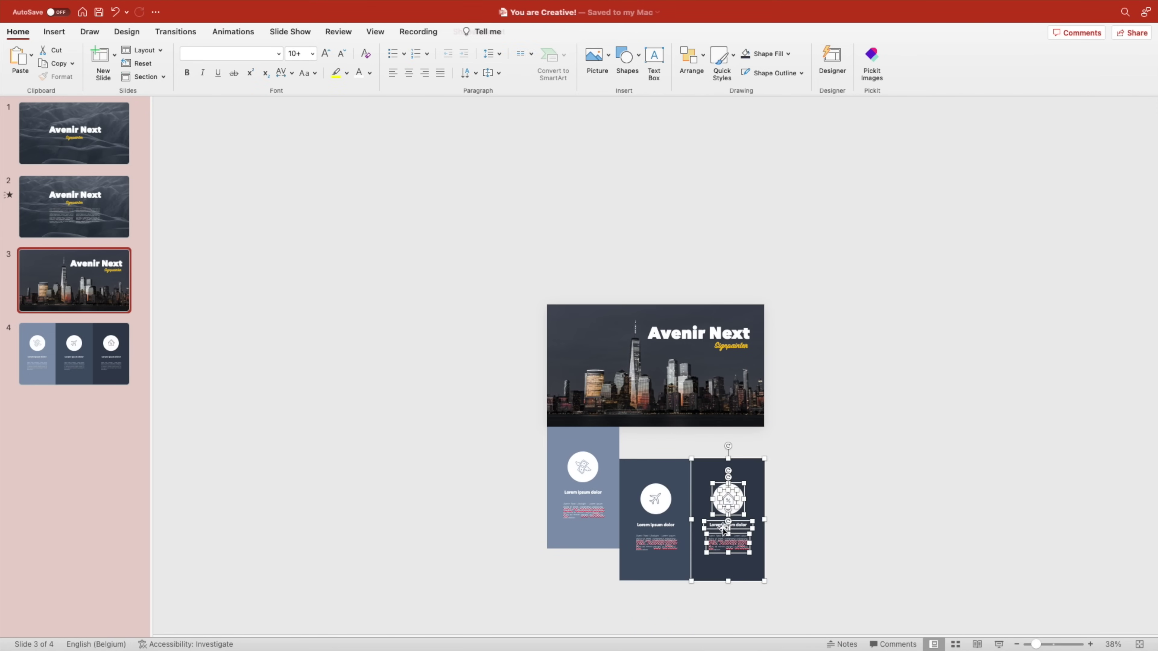
pyautogui.moveTo(747, 467); pyautogui.dragTo(746, 506)
pyautogui.scroll(6, 799, 474)
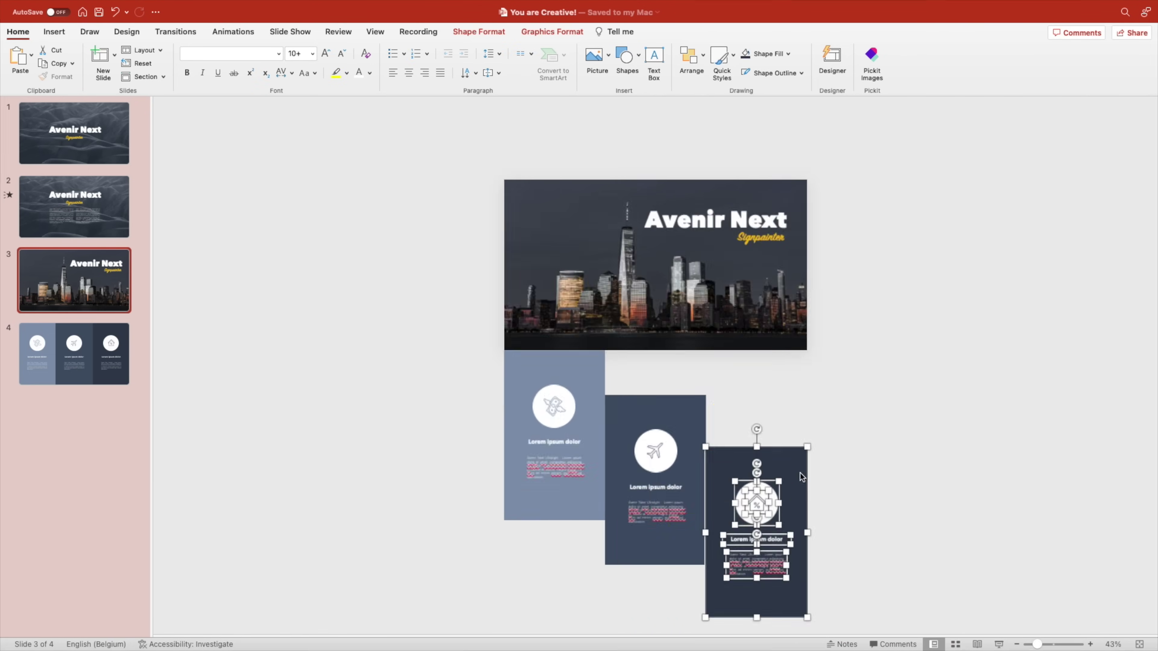
pyautogui.click(884, 250)
pyautogui.scroll(1, 884, 250)
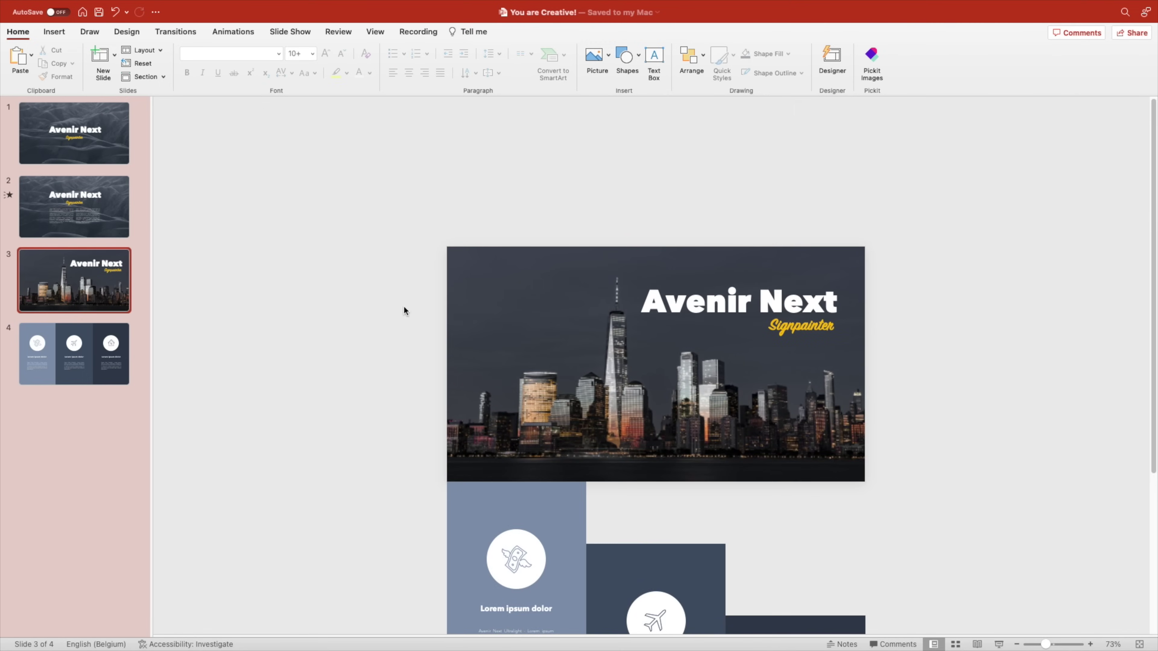
# Step: Apply the Morph transition to slide 4
pyautogui.click(103, 361)
pyautogui.click(160, 32)
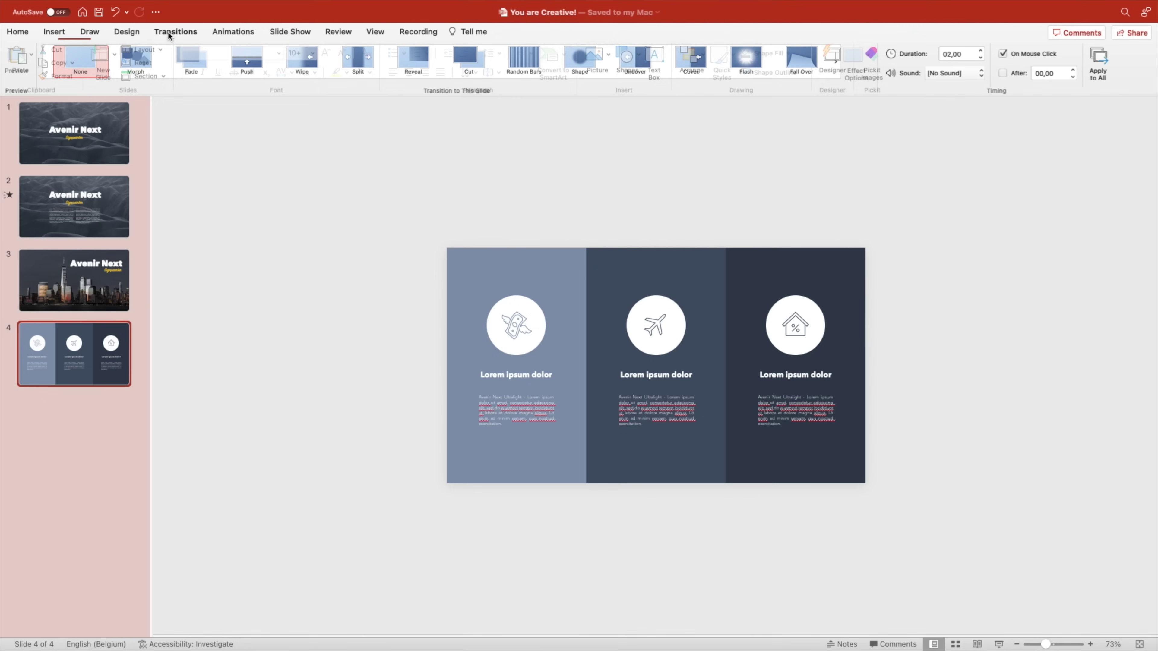
pyautogui.click(142, 59)
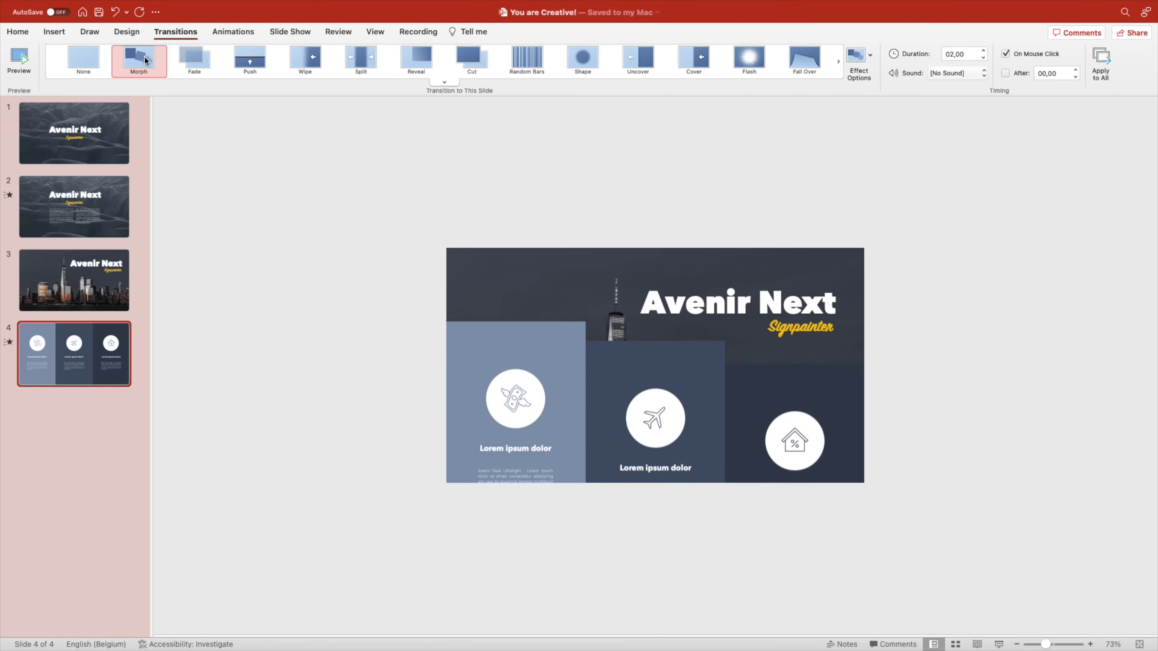
# Step: Play the slide show from slide 3 to check the morph into the three-panel slide, and return to editing
pyautogui.click(99, 275)
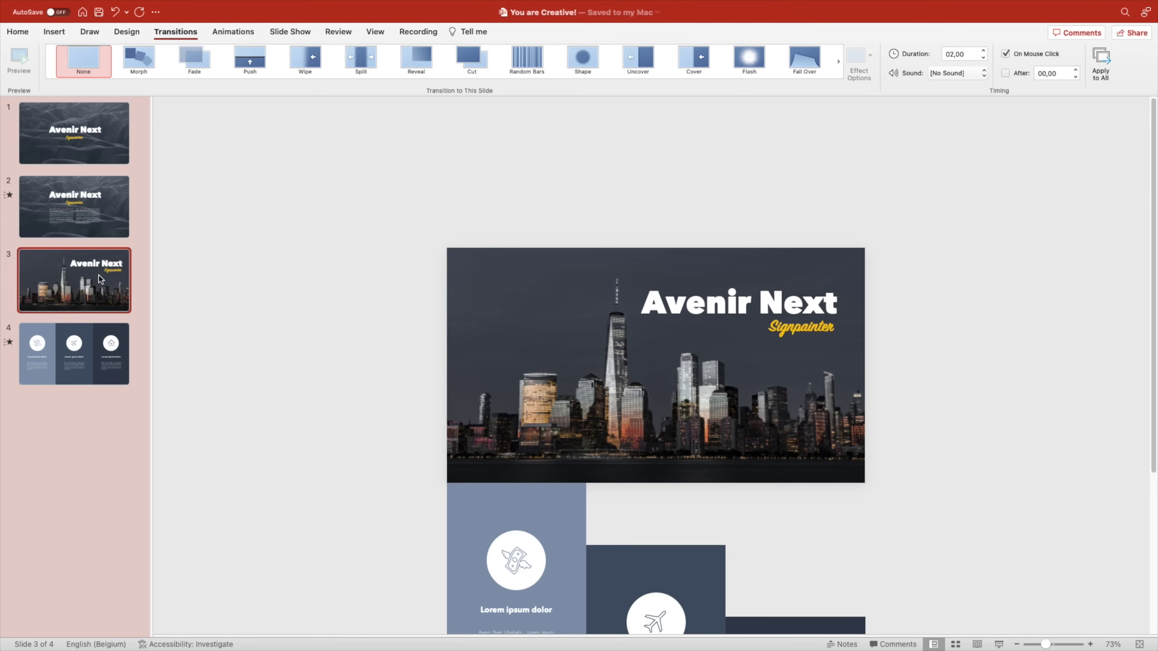
pyautogui.click(1000, 644)
pyautogui.click(1003, 646)
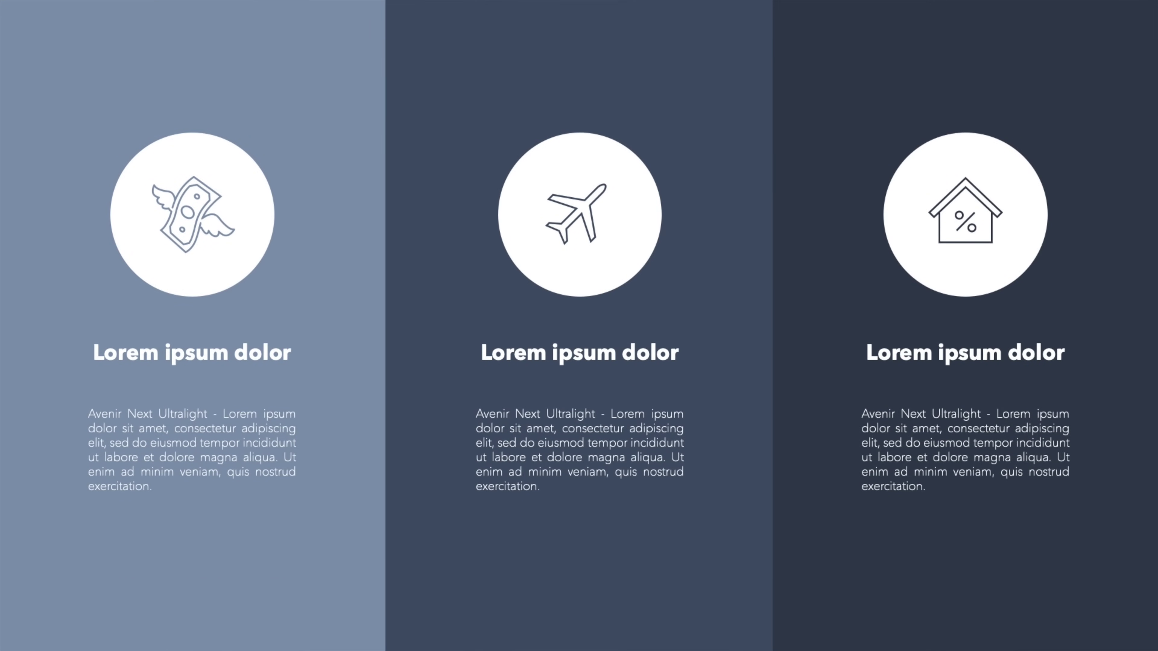
pyautogui.press('Left')
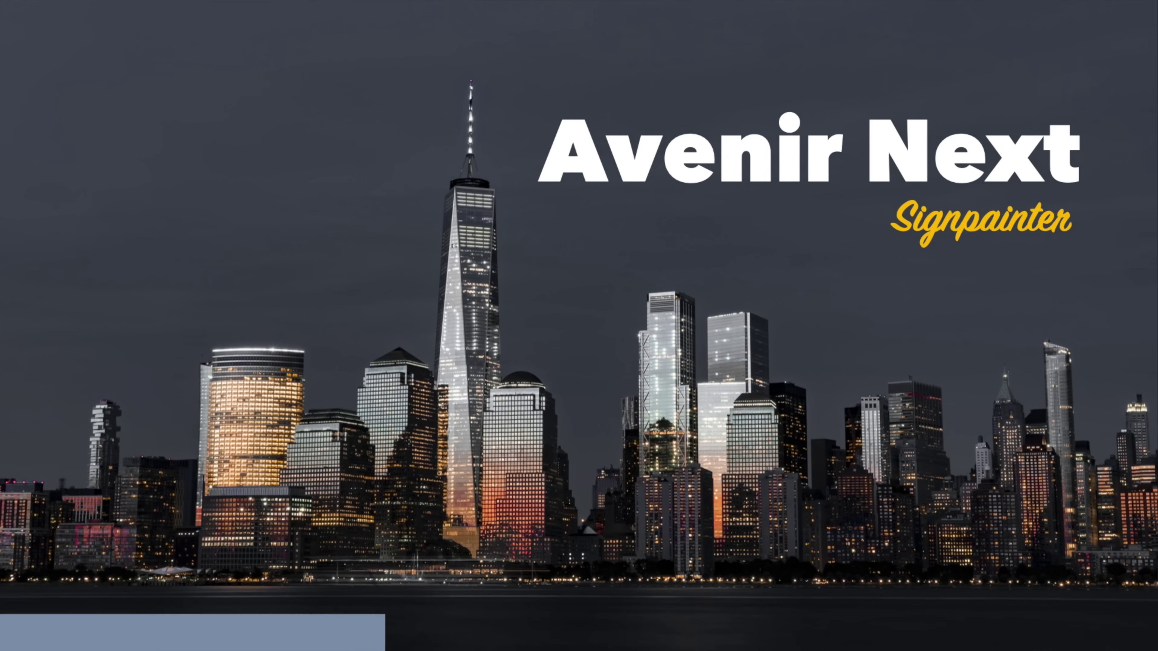
pyautogui.press('Escape')
# Step: Duplicate slide 3 to the end of the deck and delete everything below the copy's photo except the plain light-blue panel
pyautogui.press('super+d')
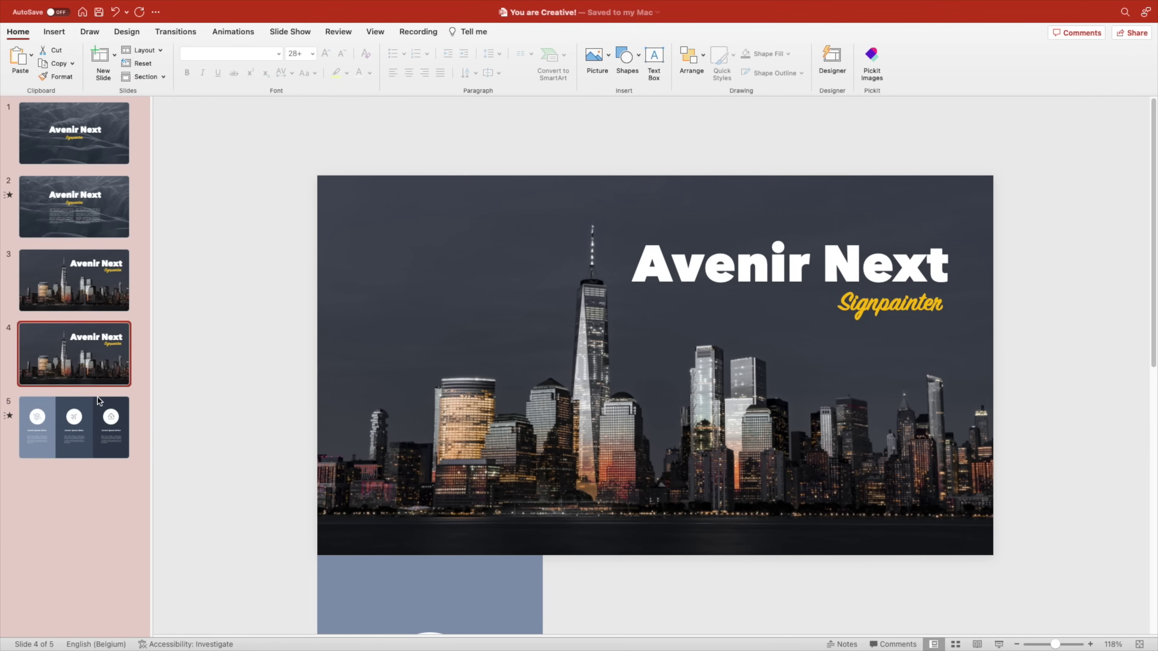
pyautogui.moveTo(86, 365); pyautogui.dragTo(91, 474)
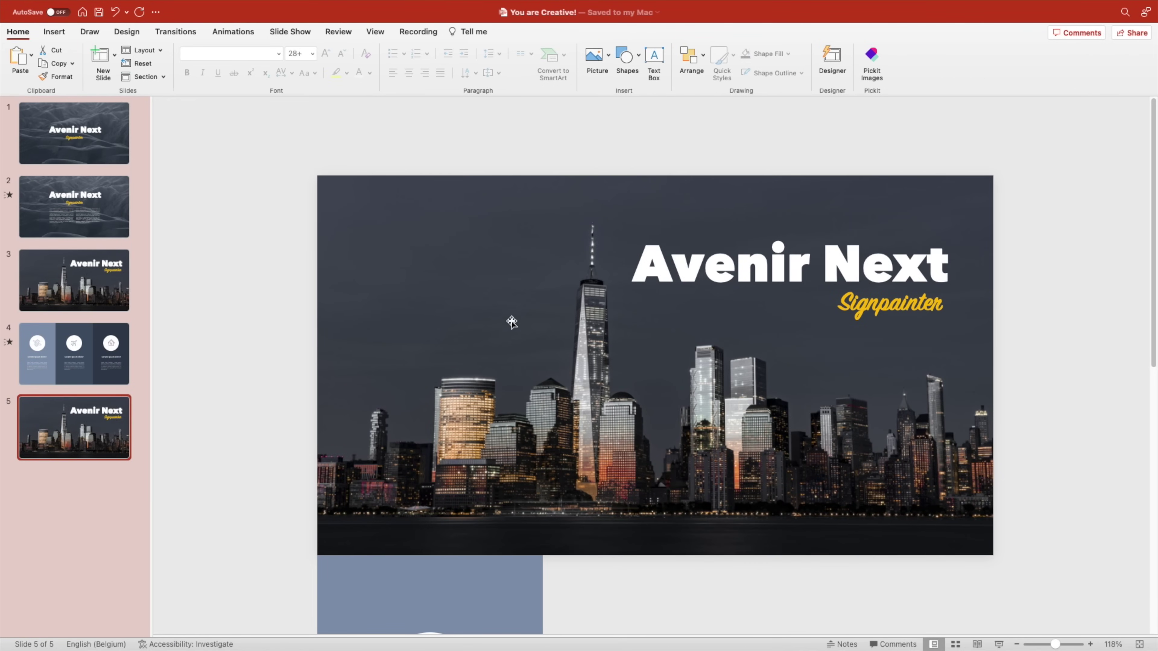
pyautogui.scroll(-10, 516, 412)
pyautogui.moveTo(627, 450); pyautogui.dragTo(791, 632)
pyautogui.press('Delete')
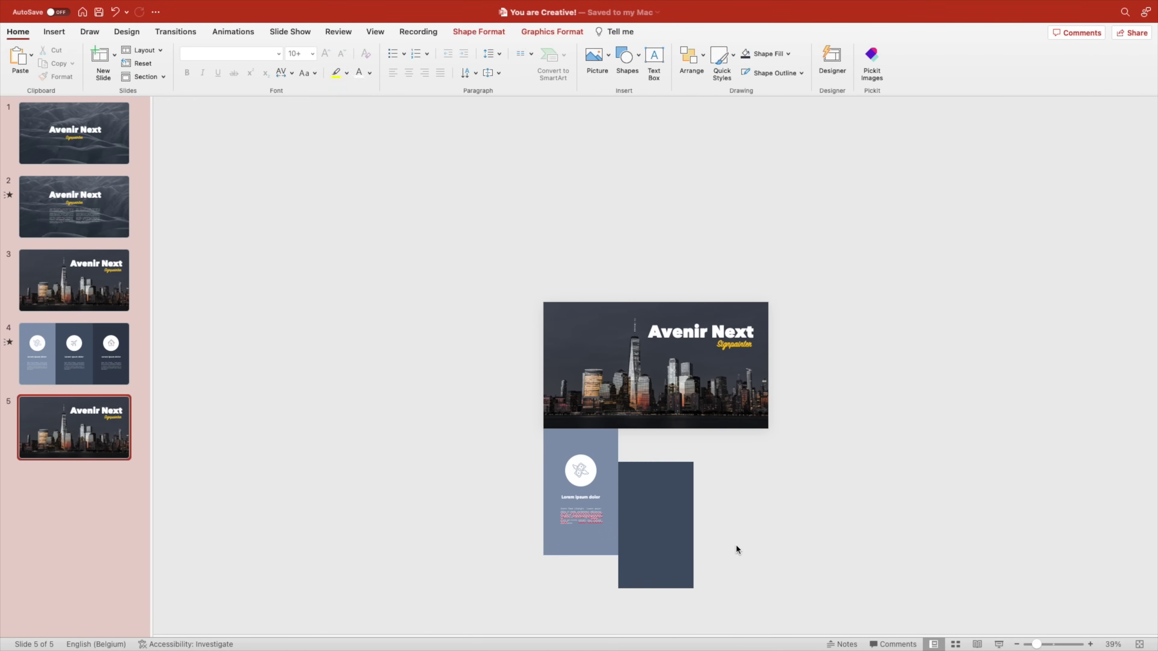
pyautogui.click(682, 516)
pyautogui.press('Delete')
pyautogui.click(681, 516)
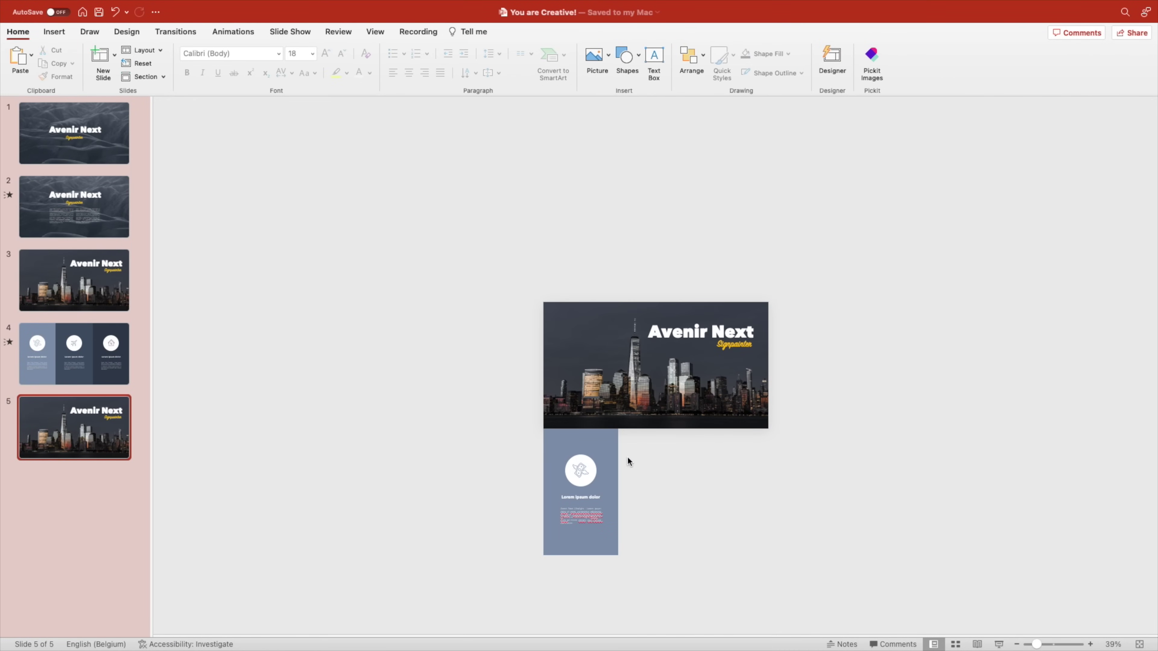
pyautogui.moveTo(651, 436); pyautogui.dragTo(486, 561)
pyautogui.press('Delete')
# Step: Move slide 5's light-blue panel directly to the right of the skyline photo and widen it to the full slide size
pyautogui.moveTo(582, 521); pyautogui.dragTo(768, 368)
pyautogui.click(867, 384)
pyautogui.moveTo(556, 382); pyautogui.dragTo(883, 383)
# Step: Add a dark-blue copy of the widened panel, offset to the right so a strip of the light-blue one remains exposed
pyautogui.moveTo(809, 395); pyautogui.dragTo(839, 396)
pyautogui.click(788, 54)
pyautogui.click(781, 109)
pyautogui.click(820, 255)
pyautogui.moveTo(829, 336); pyautogui.dragTo(836, 336)
pyautogui.click(192, 327)
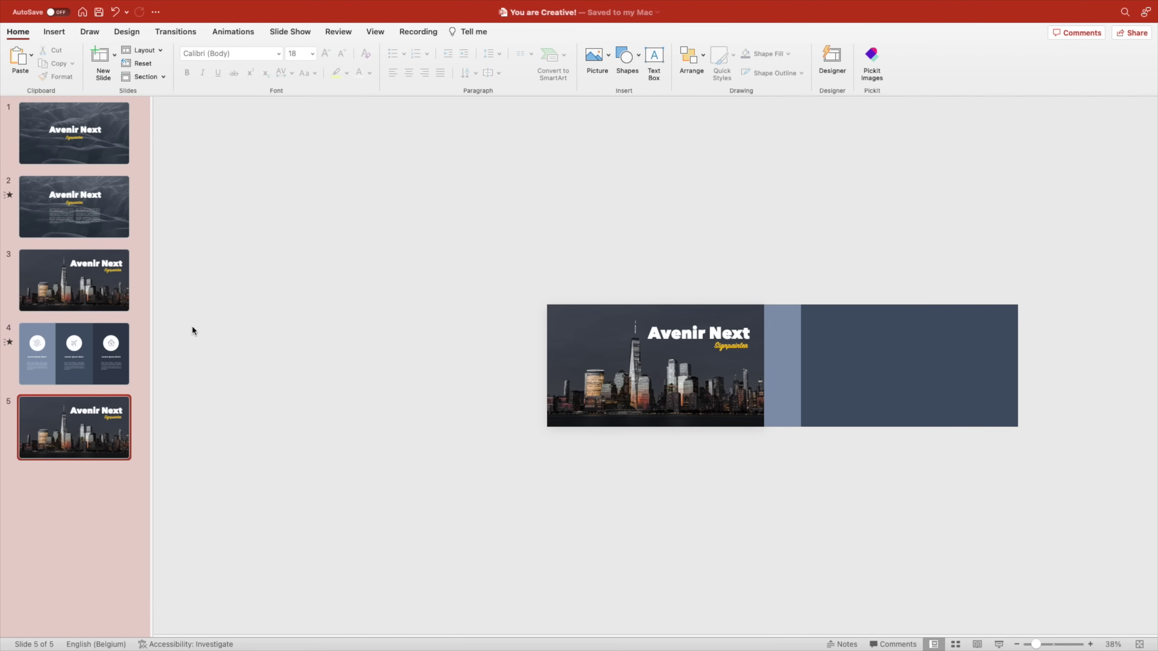
# Step: Copy the Avenir Next title and Signpainter subtitle from slide 1 and place them on slide 5's off-slide dark-blue panel
pyautogui.click(92, 151)
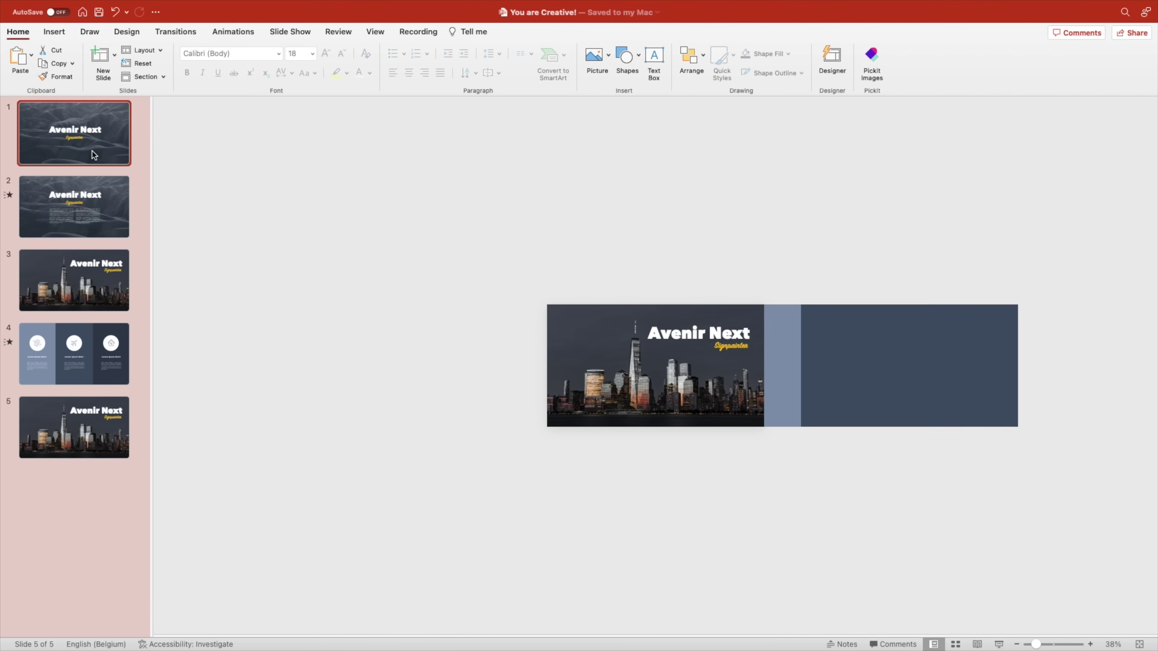
pyautogui.click(657, 352)
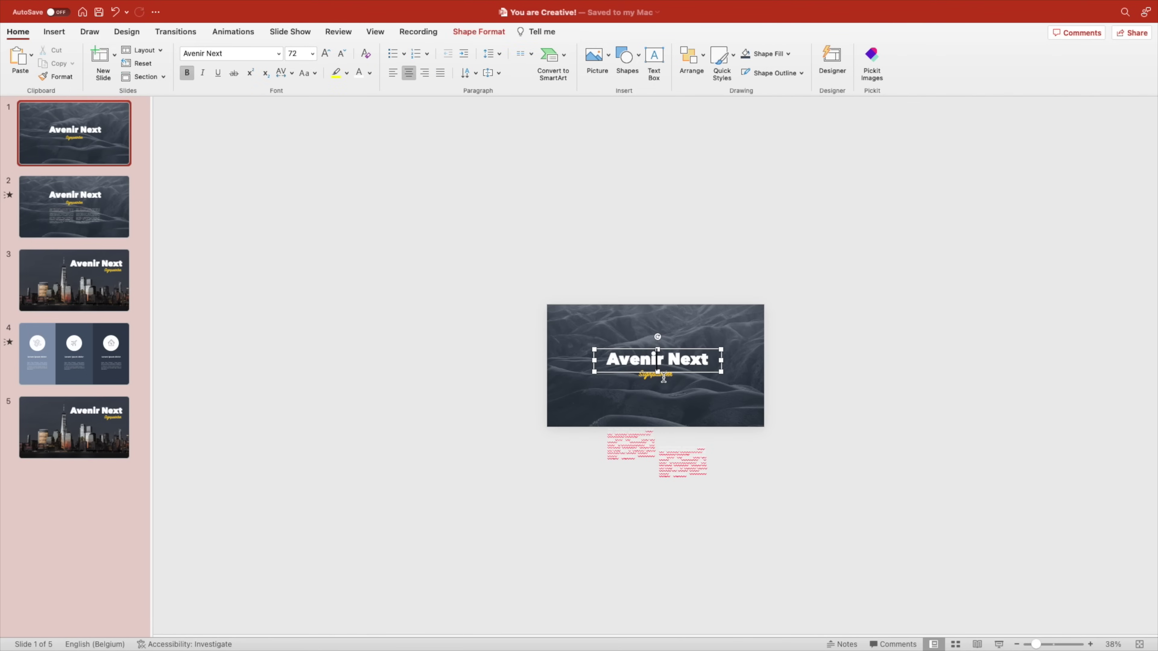
pyautogui.keyDown('shift'); pyautogui.click(663, 377); pyautogui.keyUp('shift')
pyautogui.click(96, 431)
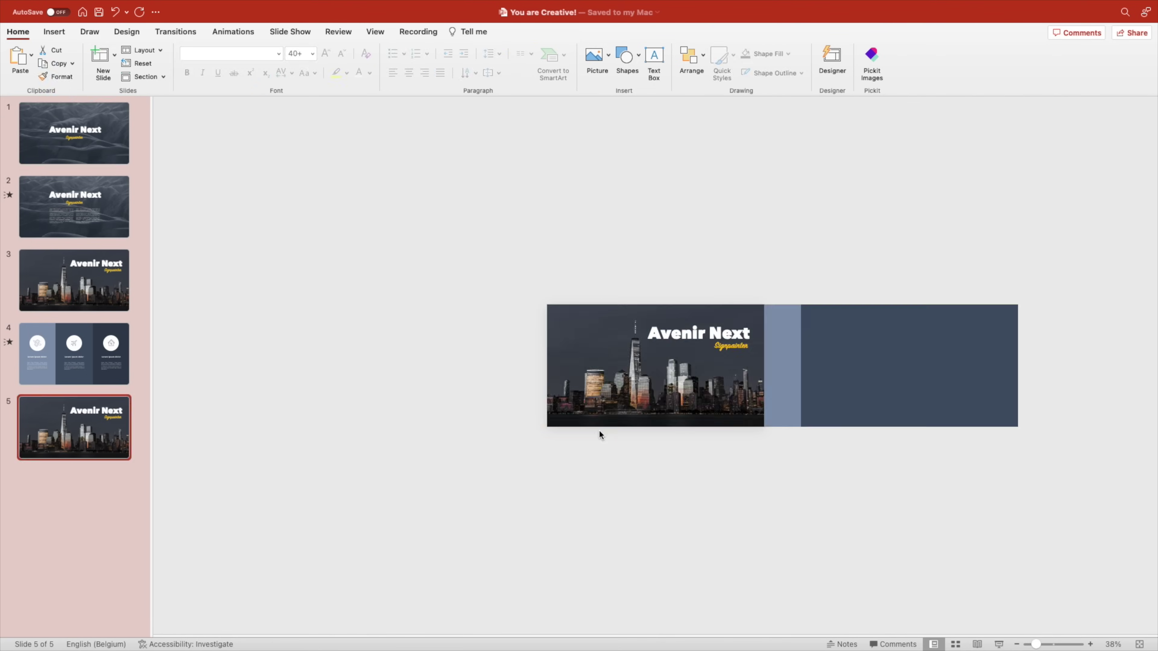
pyautogui.scroll(5, 737, 434)
pyautogui.press('super+v')
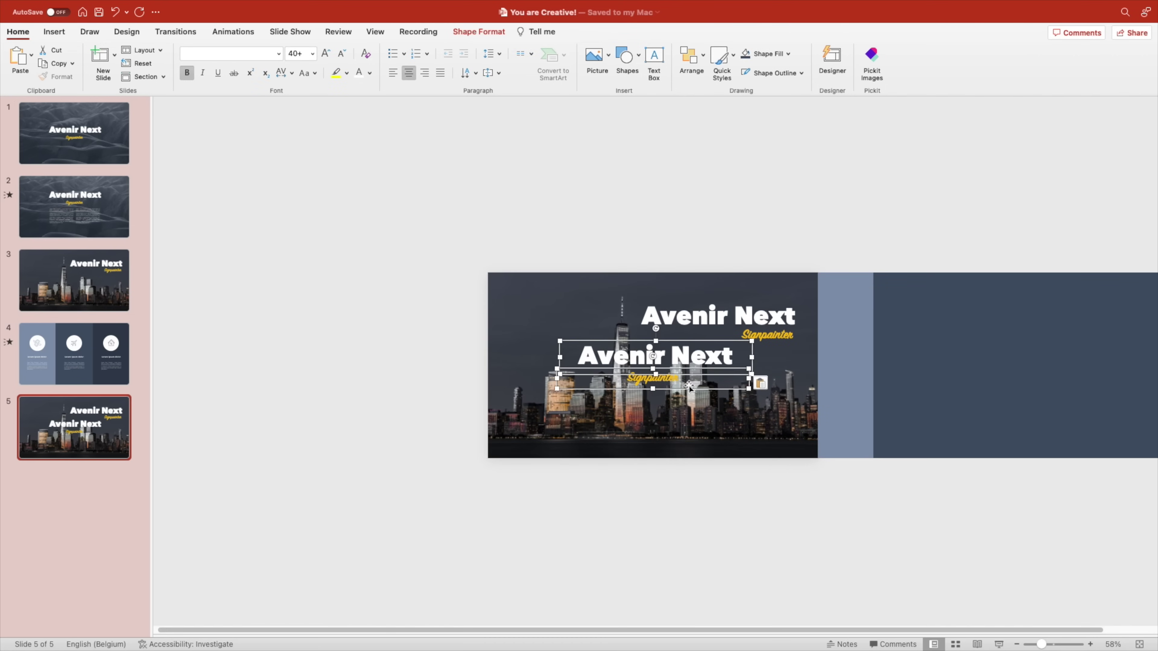
pyautogui.moveTo(665, 370); pyautogui.dragTo(1040, 371)
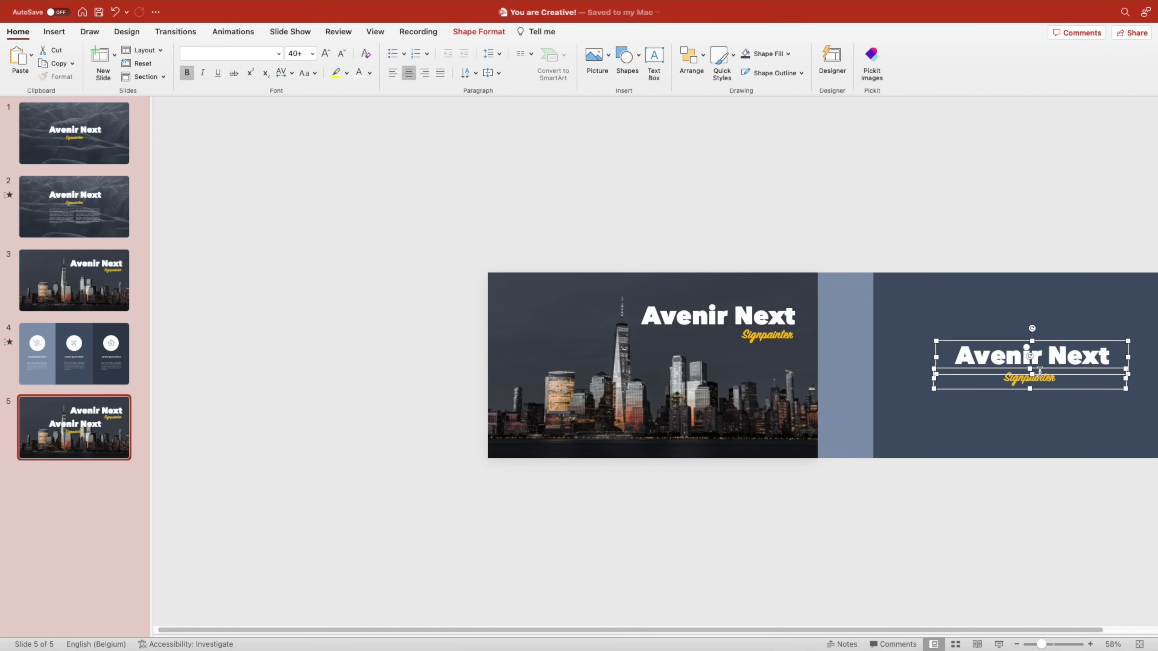
pyautogui.click(1016, 482)
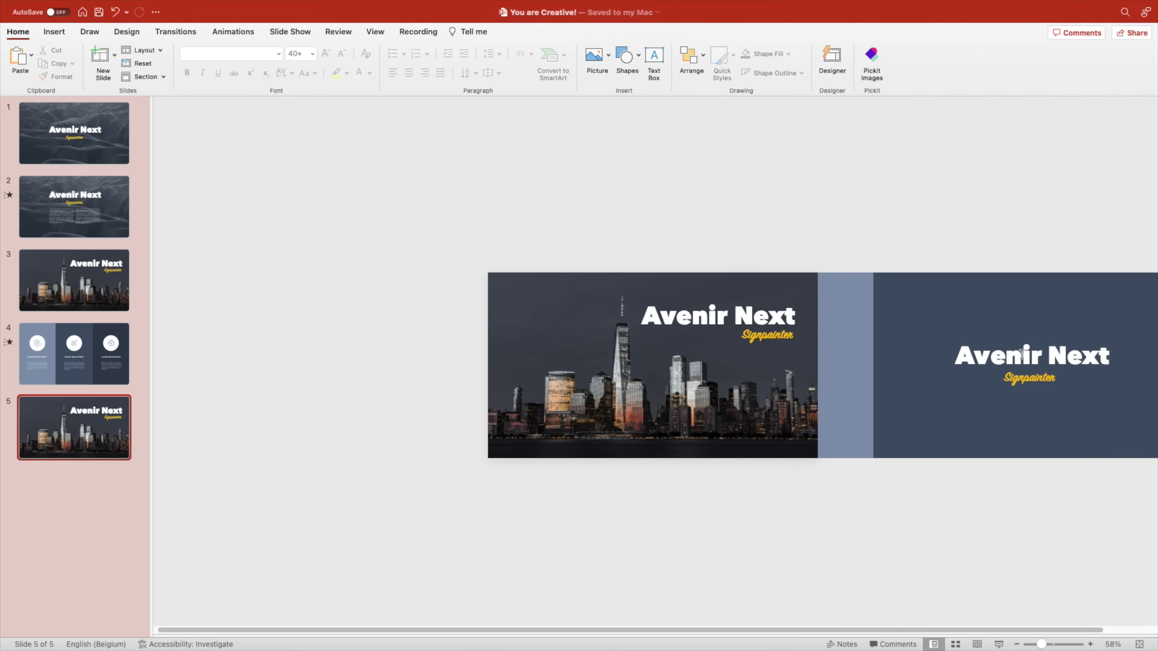
# Step: Set the pasted title's font to Bebas Neue and replace its text with "Bebas Neue"
pyautogui.tripleClick(1022, 354)
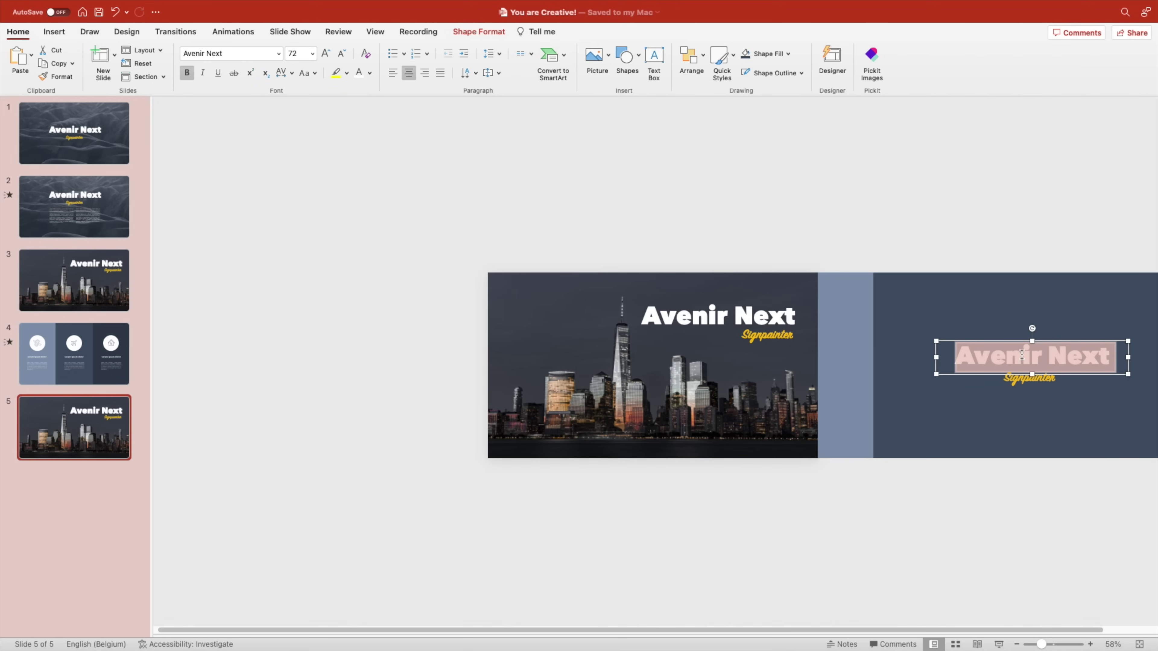
pyautogui.click(215, 54)
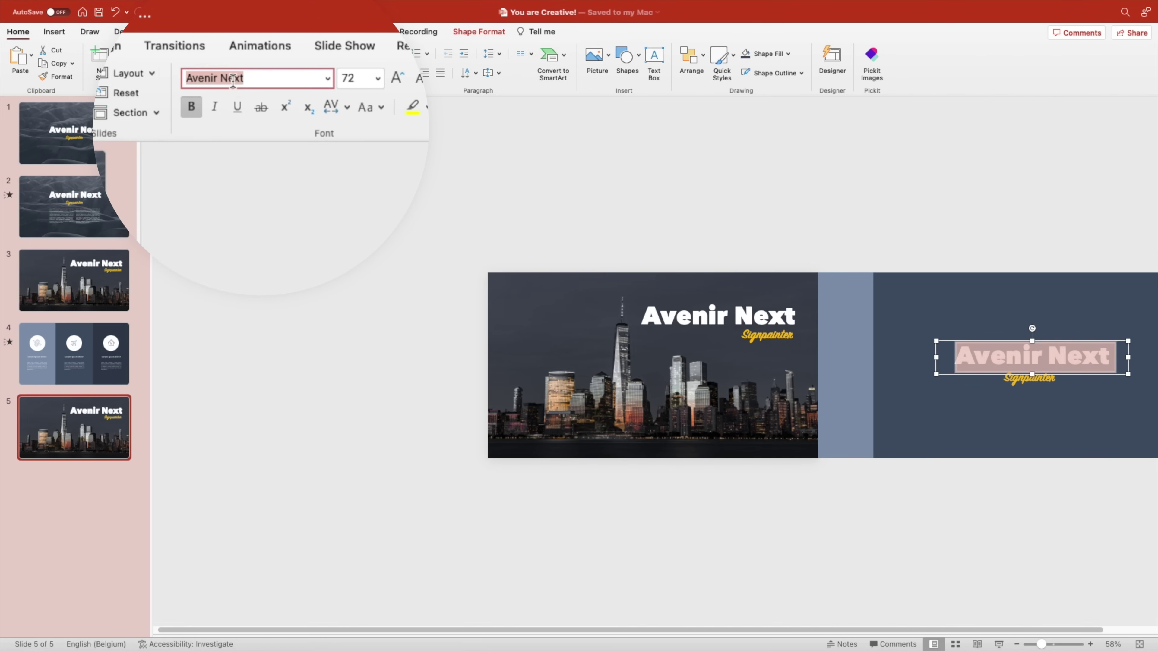
pyautogui.write('Bebas Neue')
pyautogui.press('Return')
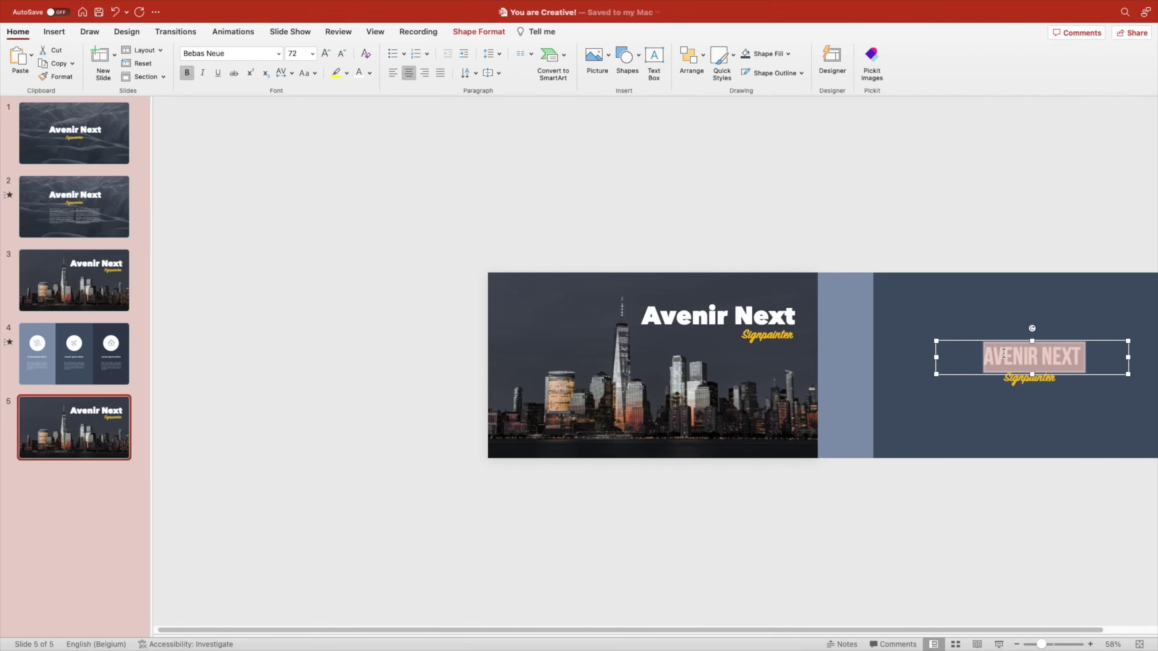
pyautogui.write('Bebas Neue')
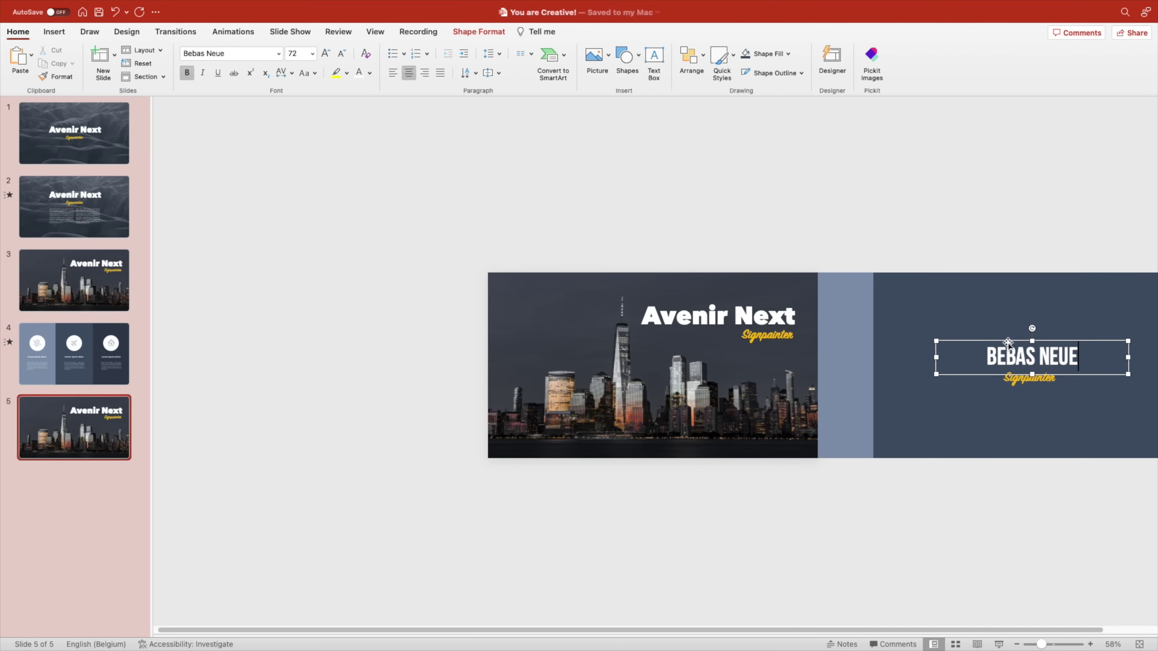
# Step: Enlarge the Bebas Neue title to 115 pt and shift it up so the Signpainter subtitle overlaps its lower edge
pyautogui.click(325, 54)
pyautogui.click(325, 54)
pyautogui.click(326, 54)
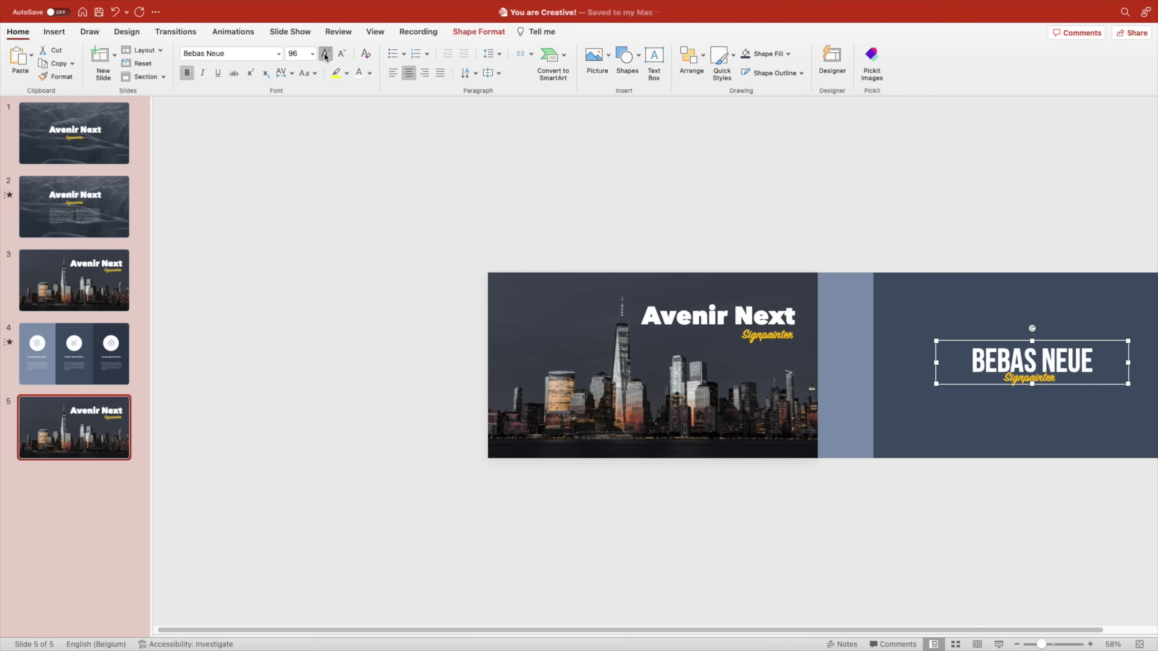
pyautogui.click(325, 54)
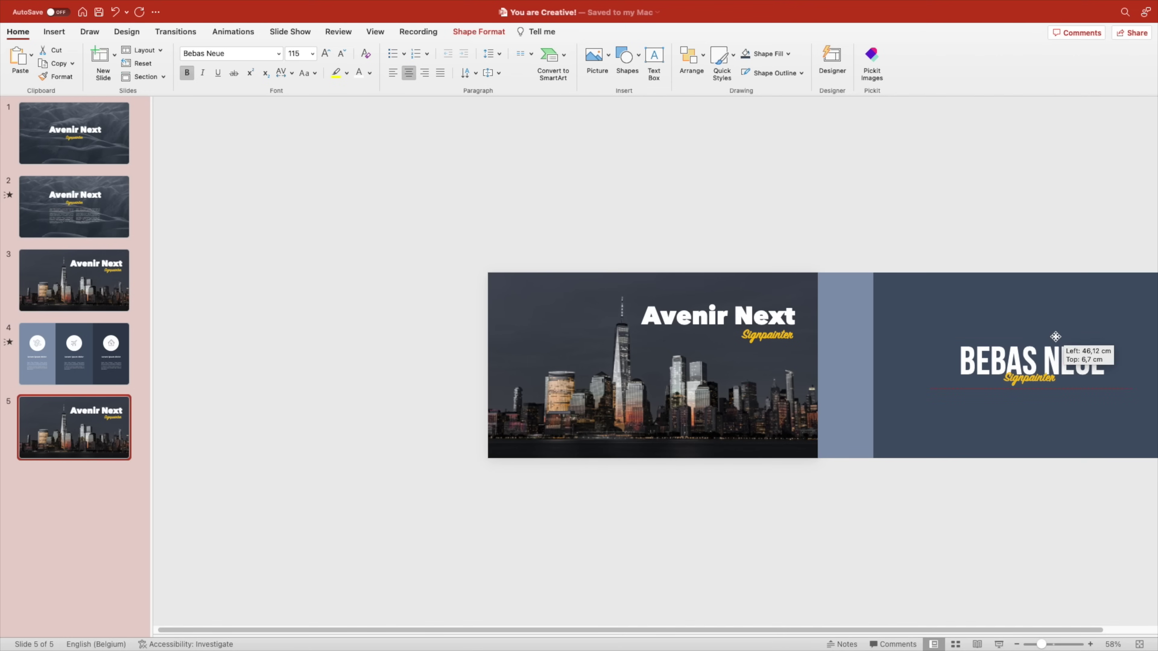
pyautogui.click(1049, 372)
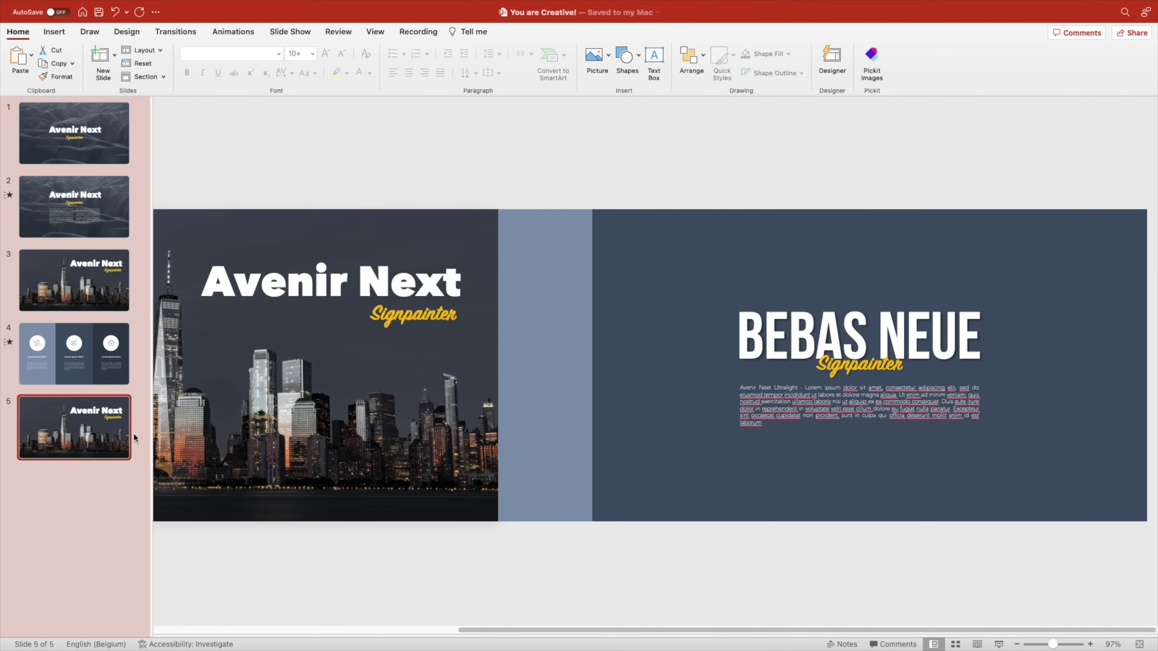
# Step: Duplicate slide 5 and move the copy's light-blue and dark-blue panels over the skyline photo, with the dark-blue one on top
pyautogui.rightClick(18, 432)
pyautogui.click(59, 510)
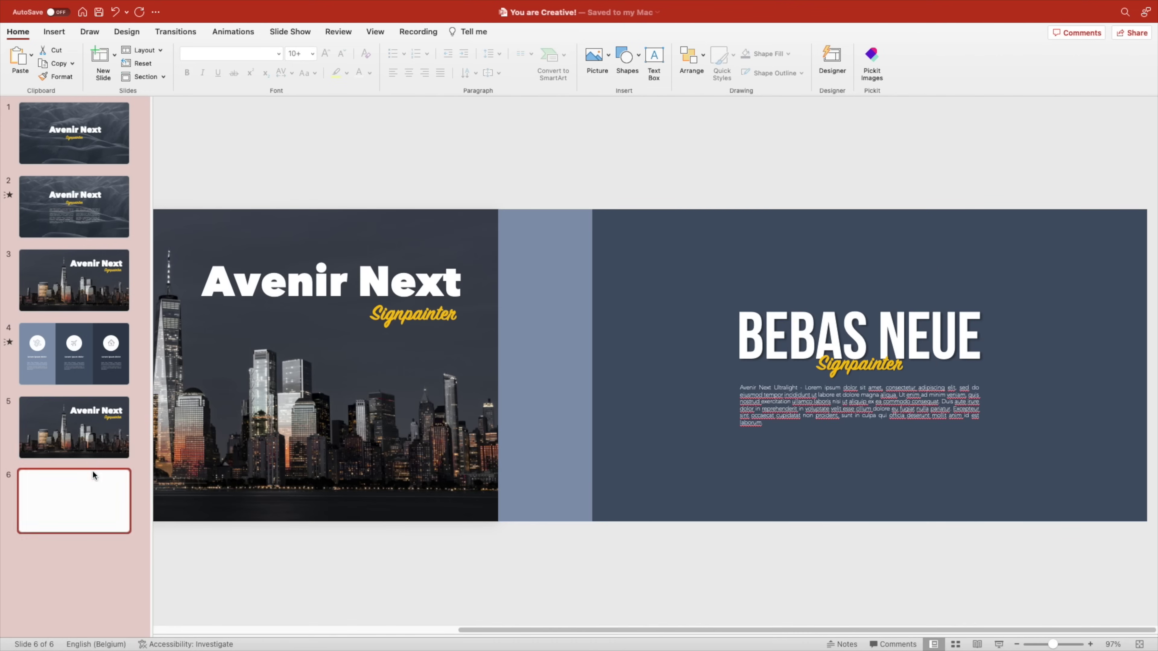
pyautogui.scroll(-3, 746, 402)
pyautogui.scroll(-2, 917, 438)
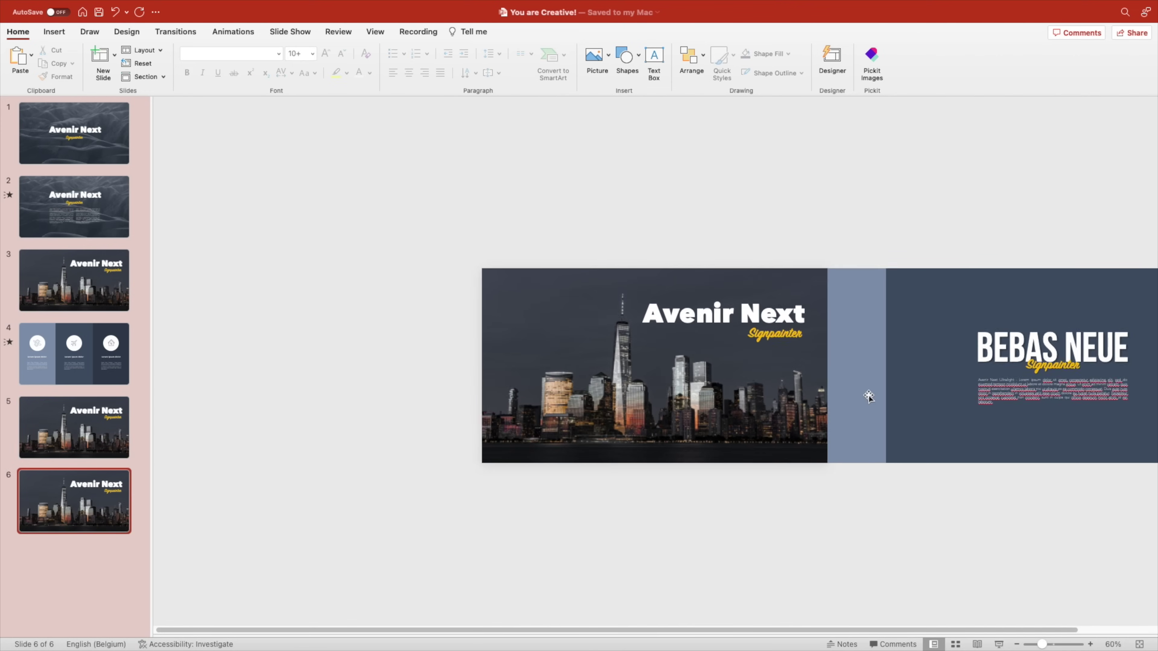
pyautogui.moveTo(868, 393); pyautogui.dragTo(523, 390)
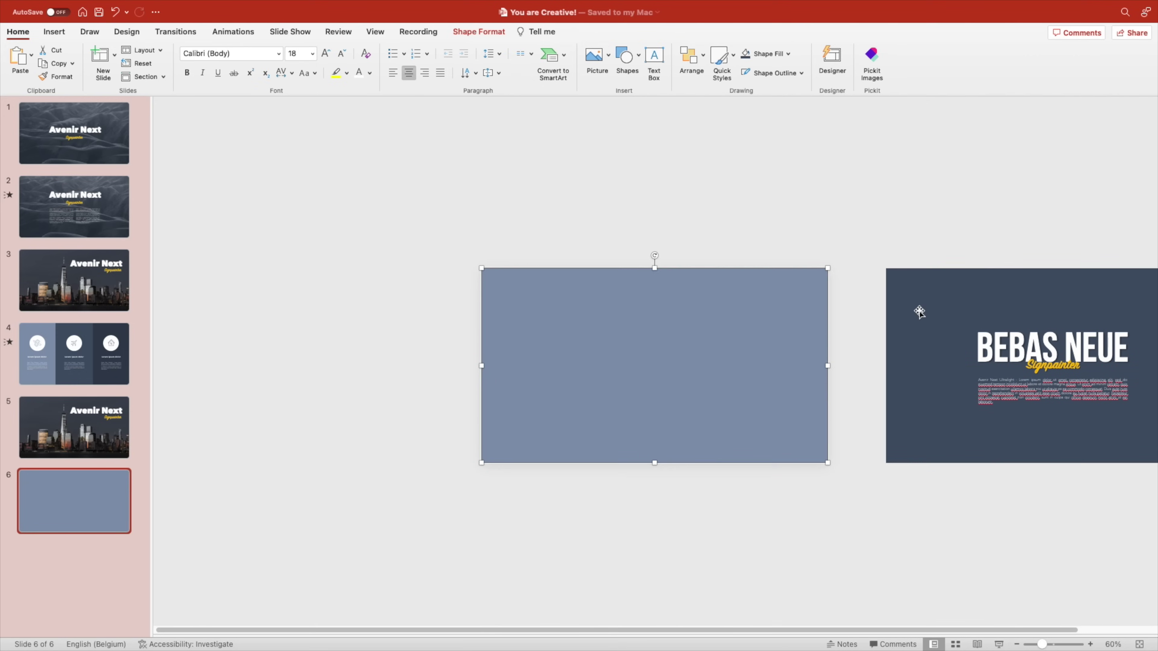
pyautogui.moveTo(918, 310); pyautogui.dragTo(514, 313)
pyautogui.click(925, 270)
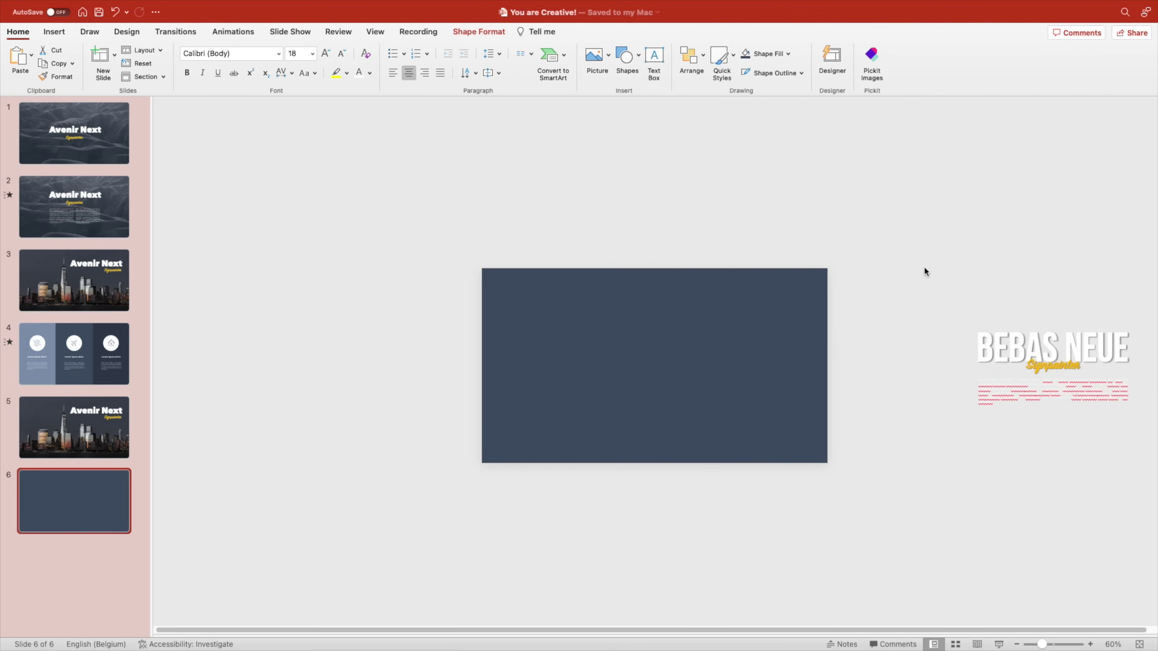
# Step: Move the Bebas Neue title, Signpainter subtitle and body text together onto the centre of slide 6
pyautogui.moveTo(928, 284); pyautogui.dragTo(1156, 447)
pyautogui.moveTo(1084, 410); pyautogui.dragTo(686, 387)
pyautogui.click(110, 505)
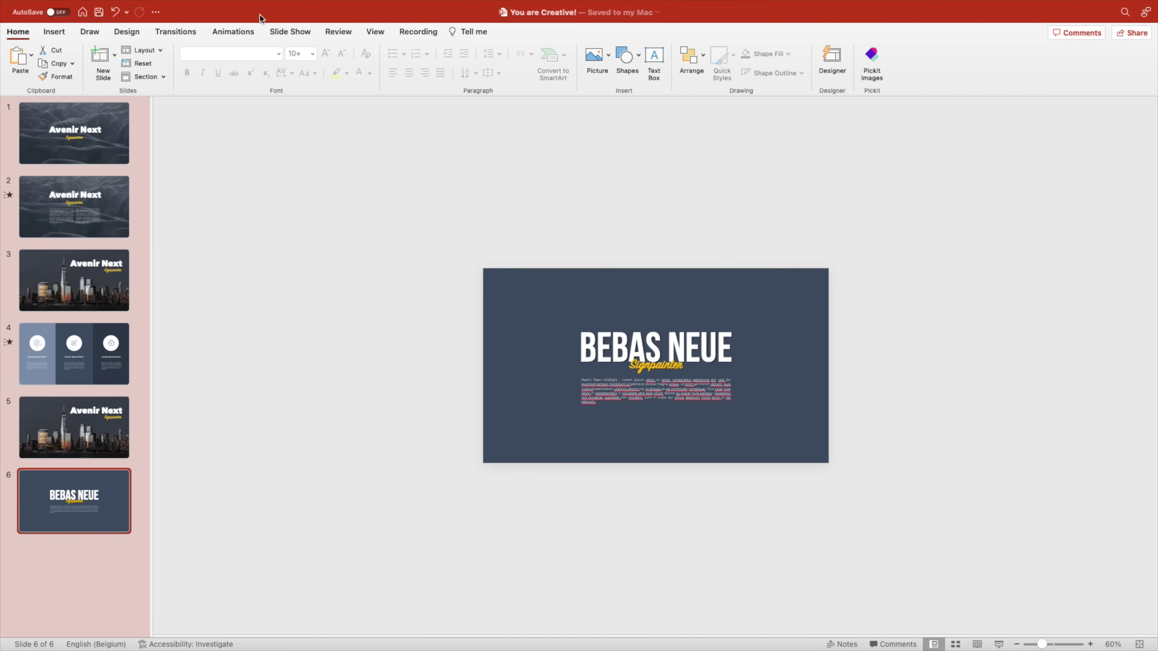
# Step: Apply the Morph transition to slide 6
pyautogui.click(166, 32)
pyautogui.click(143, 58)
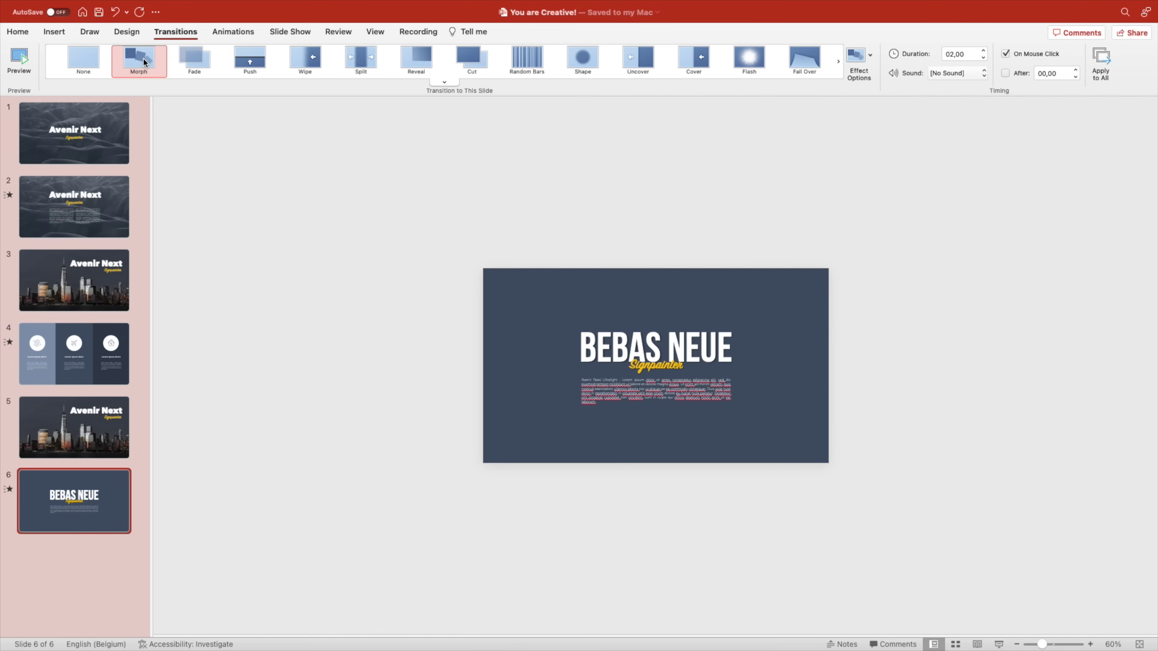
pyautogui.scroll(5, 626, 363)
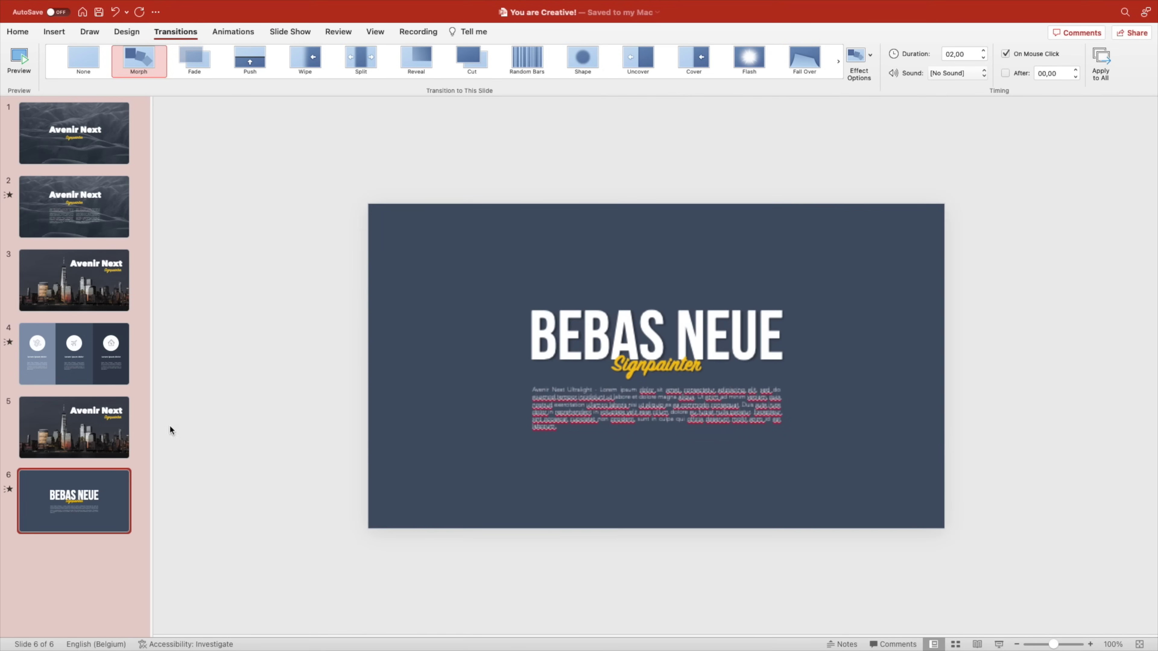
# Step: Play the slide show from slide 5 to check the morph into the Bebas Neue slide
pyautogui.click(104, 436)
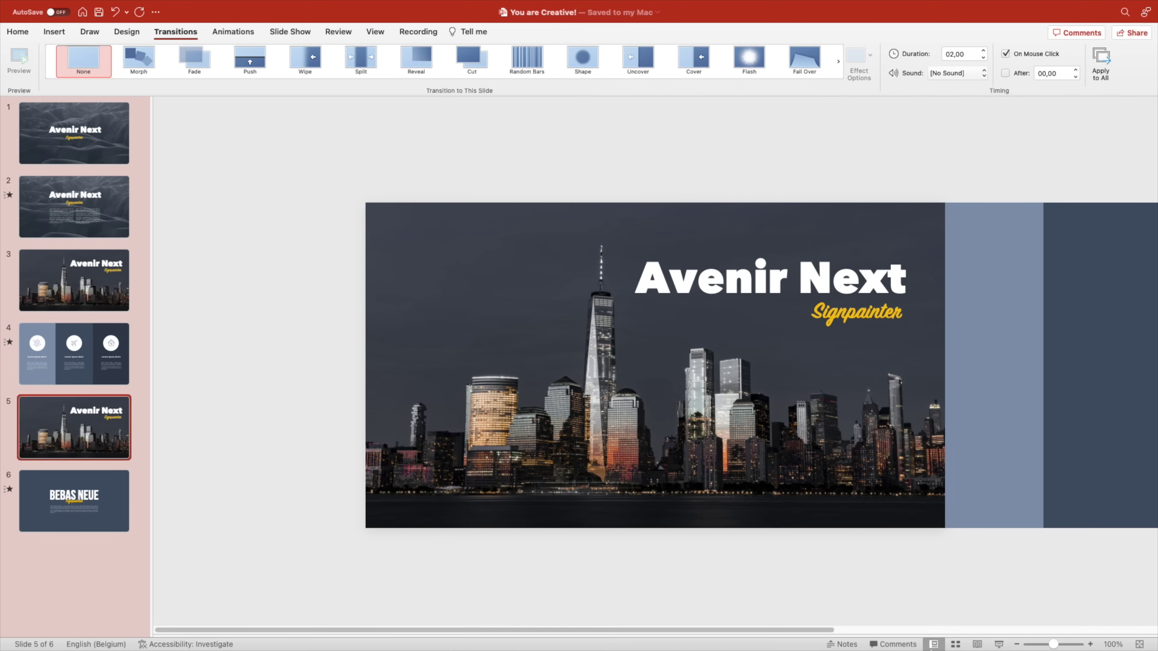
pyautogui.click(999, 644)
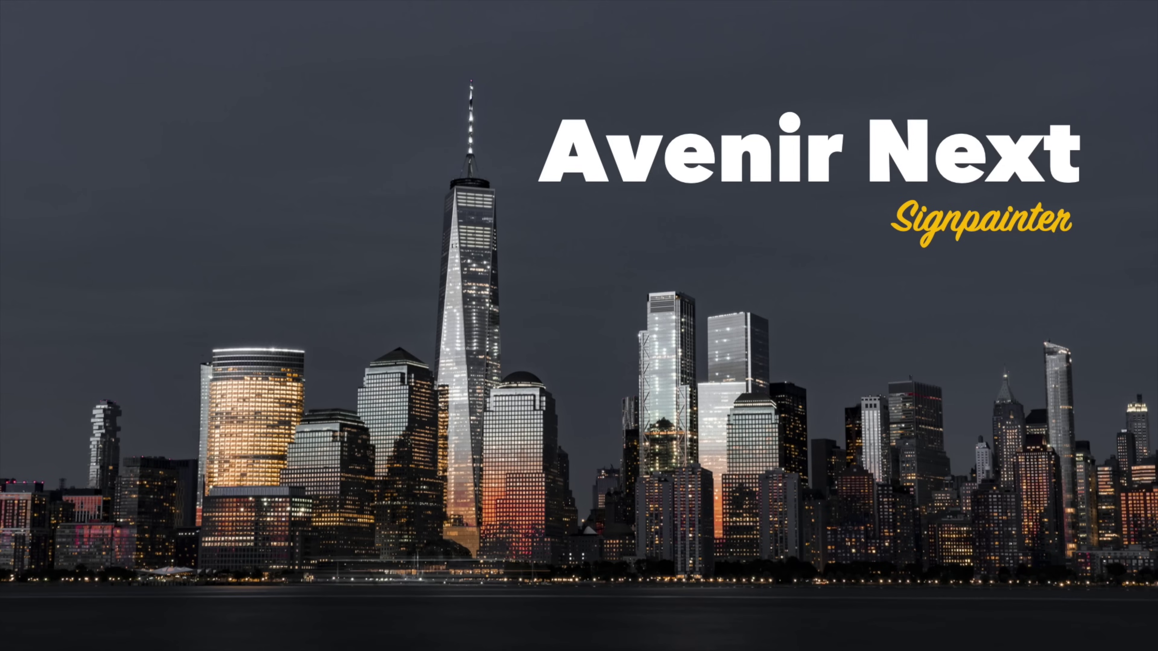
pyautogui.press('Right')
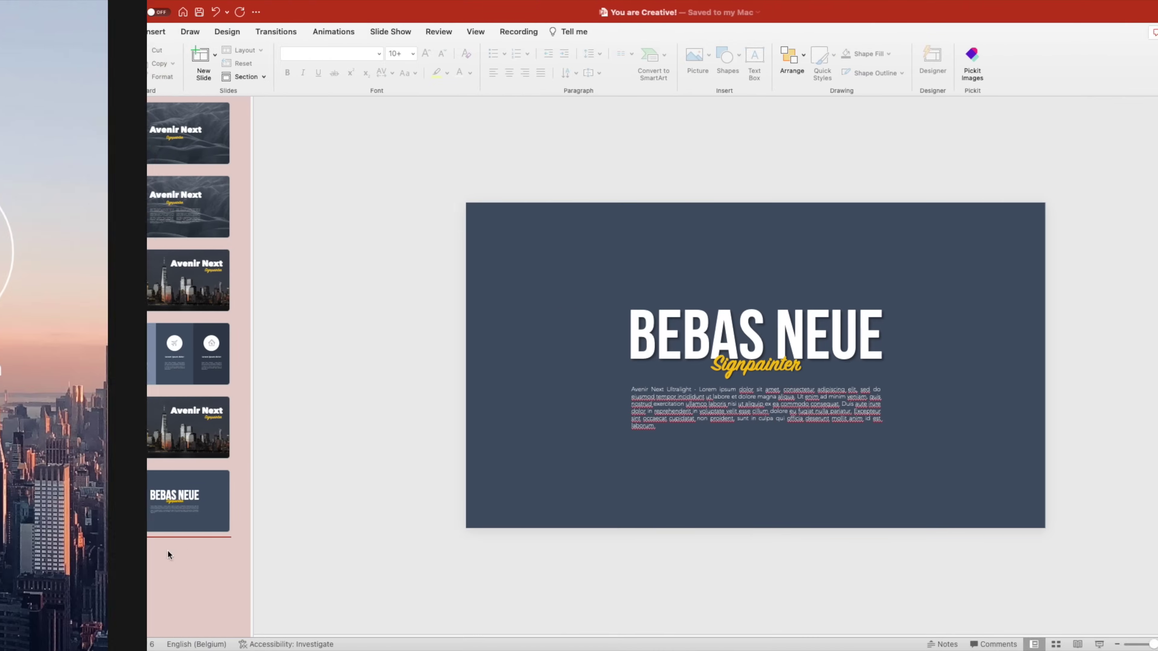
# Step: Add a new slide after slide 6, delete its placeholders and paste in the sunset city skyline photo
pyautogui.rightClick(73, 545)
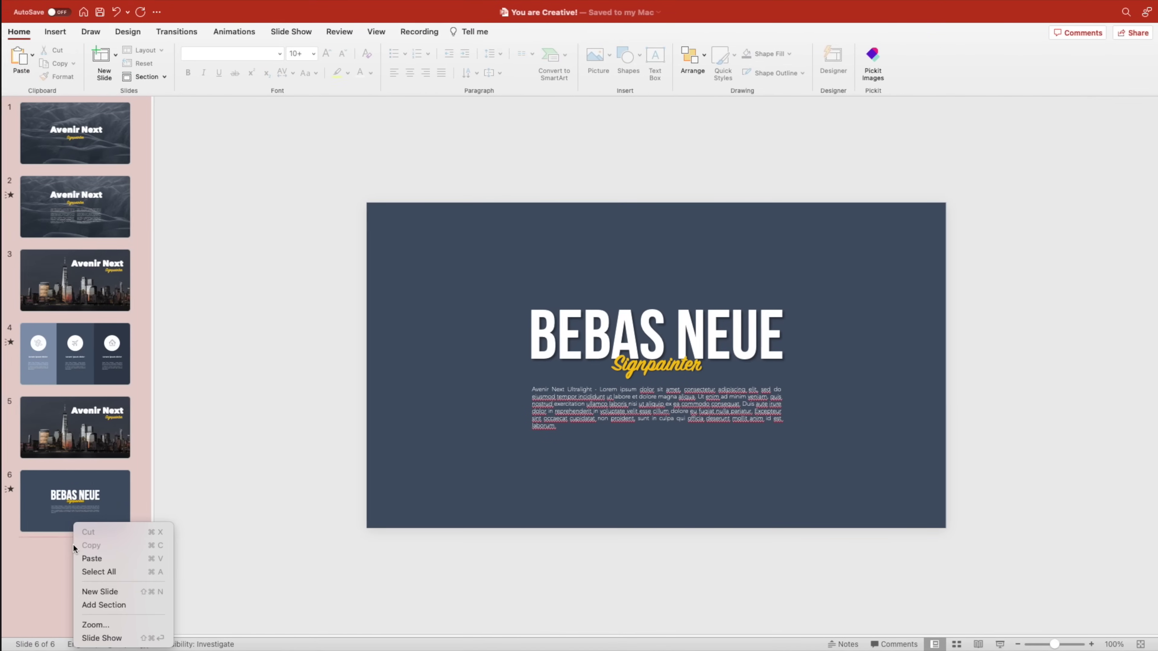
pyautogui.click(116, 590)
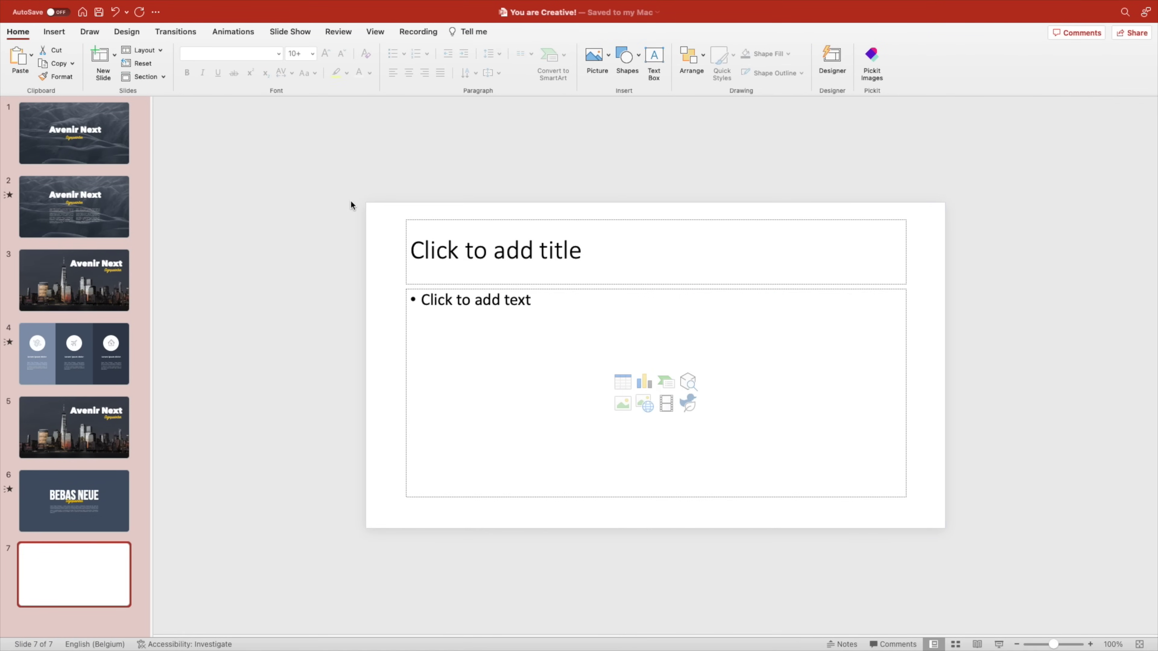
pyautogui.moveTo(351, 204); pyautogui.dragTo(996, 589)
pyautogui.press('Delete')
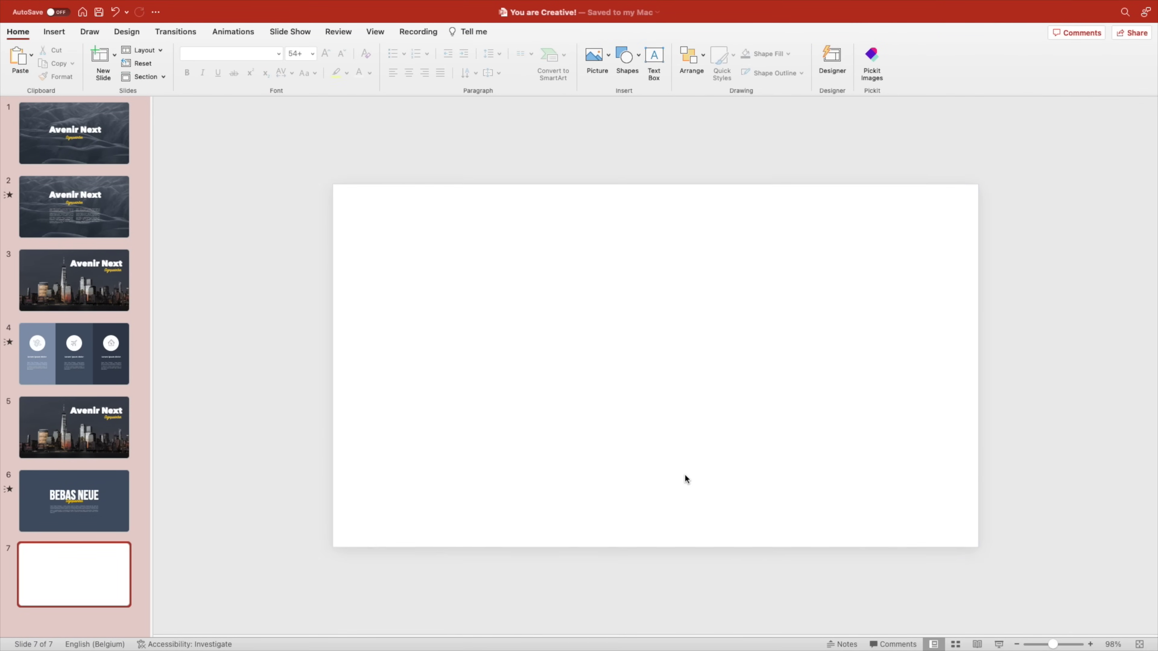
pyautogui.scroll(3, 685, 473)
pyautogui.press('super+v')
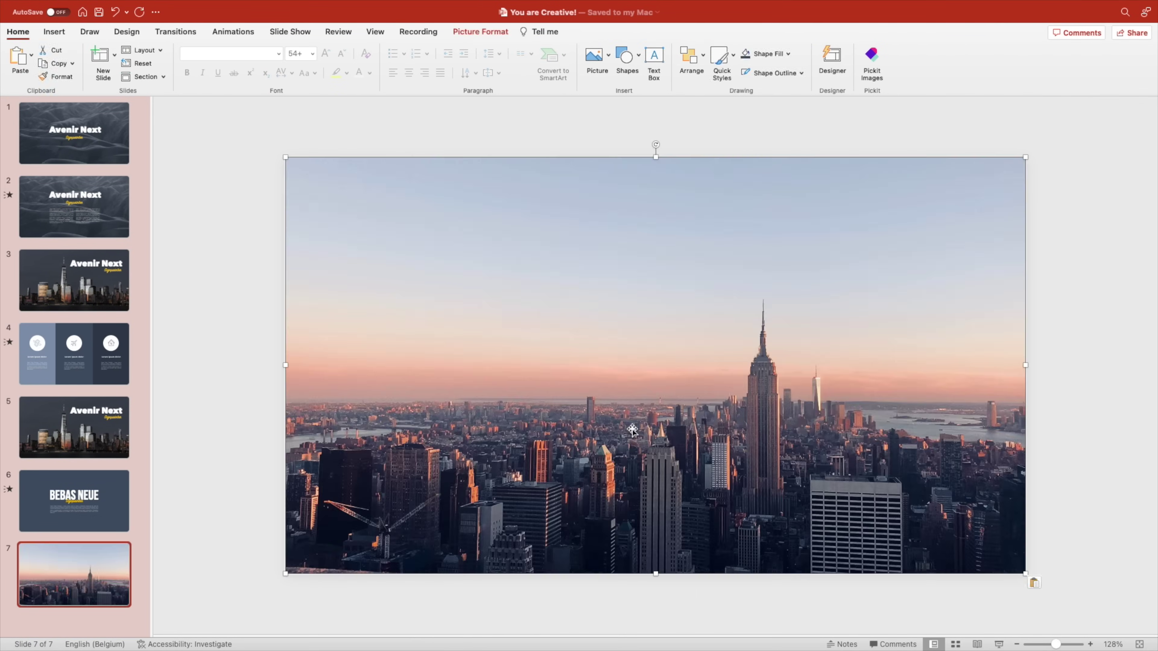
# Step: Copy the Bebas Neue title and Signpainter subtitle from slide 6 onto slide 7 and move them to the sky's upper-left area
pyautogui.click(268, 370)
pyautogui.click(140, 481)
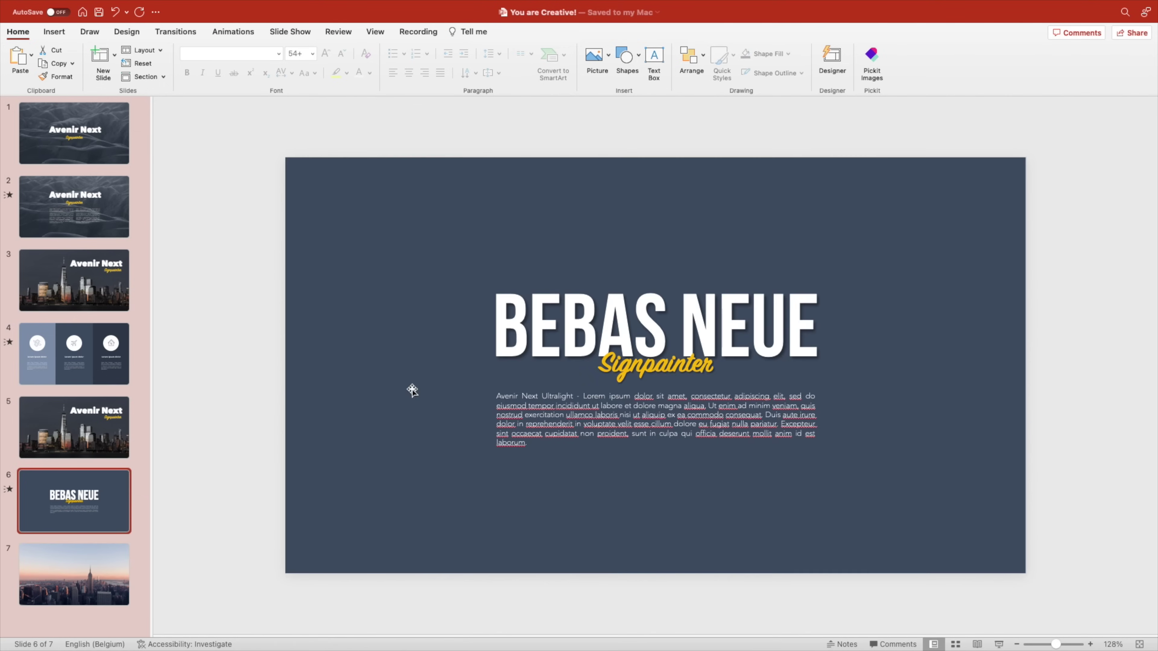
pyautogui.click(645, 340)
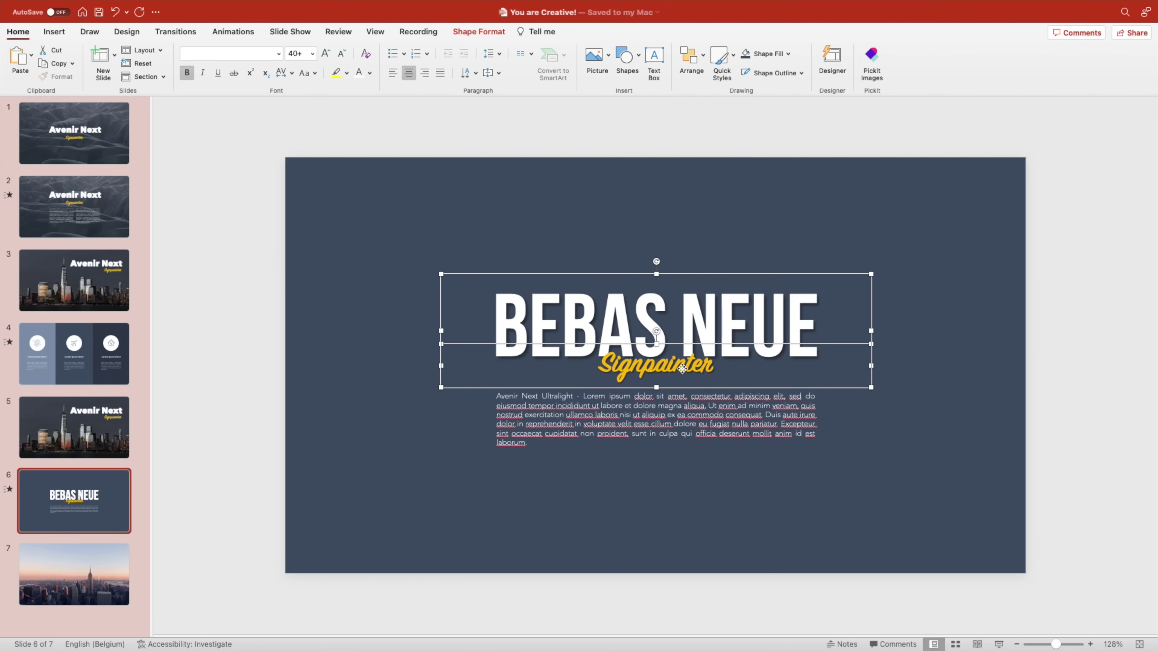
pyautogui.click(67, 599)
pyautogui.press('super+v')
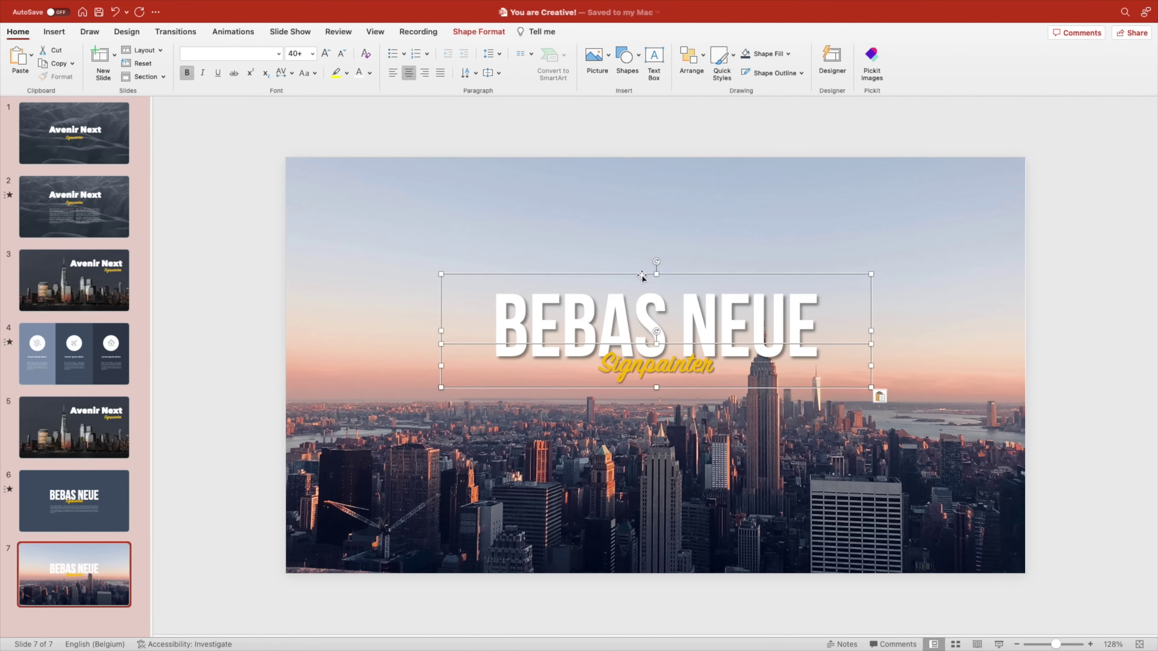
pyautogui.moveTo(642, 276); pyautogui.dragTo(503, 207)
# Step: Replace the title text on slide 7 with "WELCOME" and the subtitle text with "everyone"
pyautogui.tripleClick(478, 245)
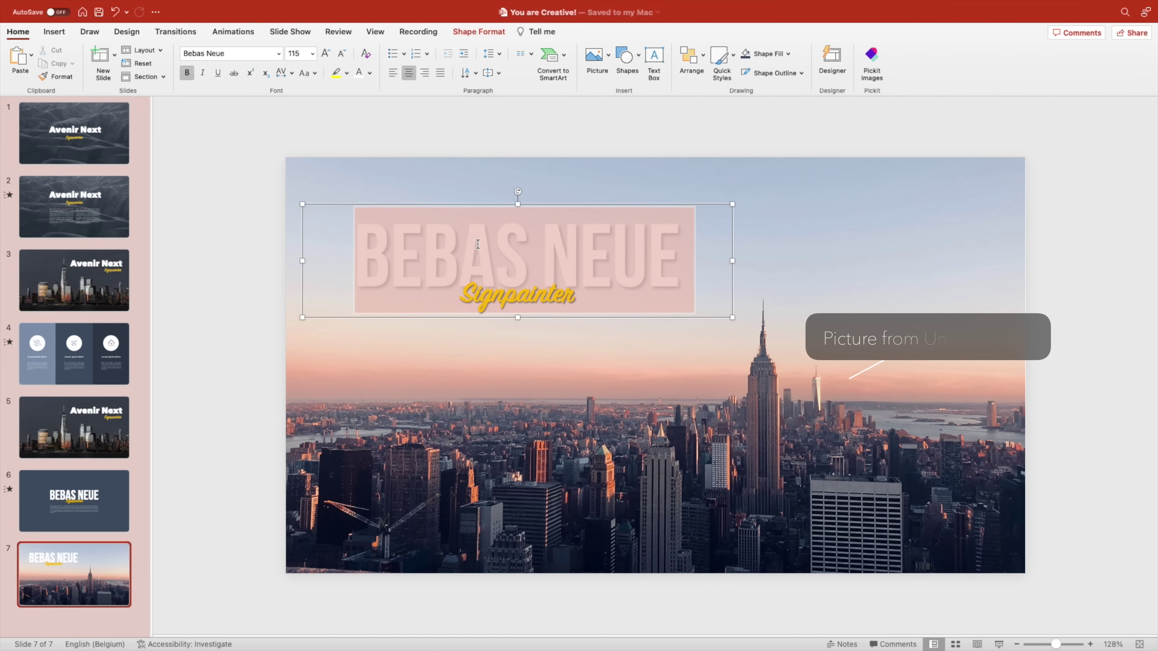
pyautogui.write('WELCOME')
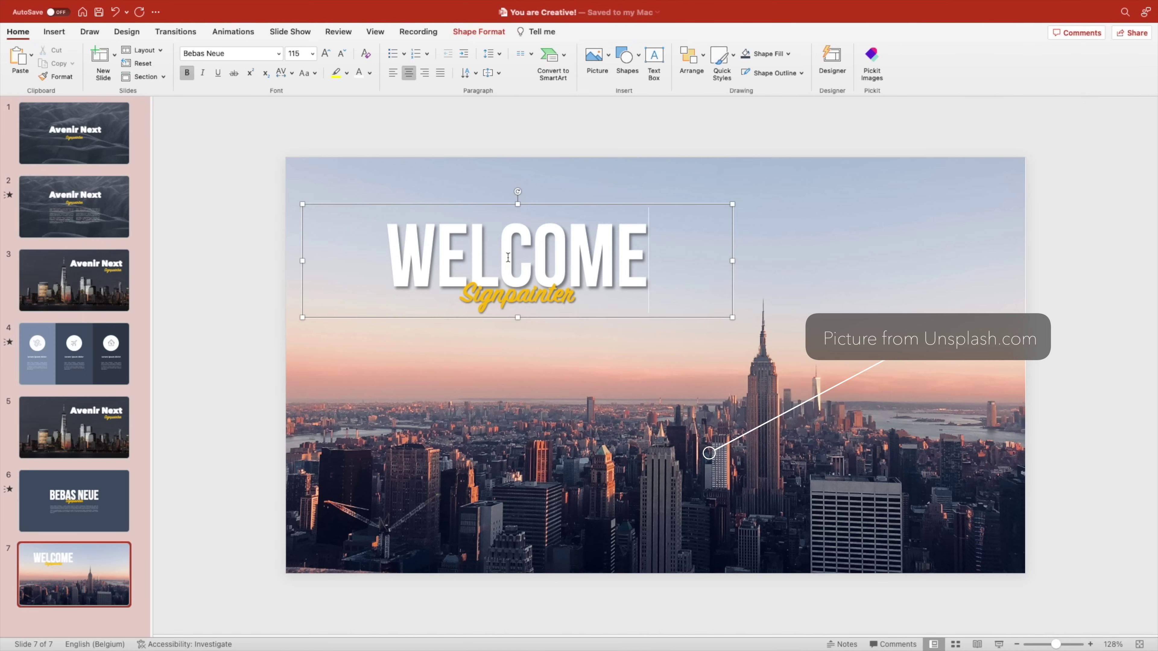
pyautogui.tripleClick(512, 282)
pyautogui.write('everyone')
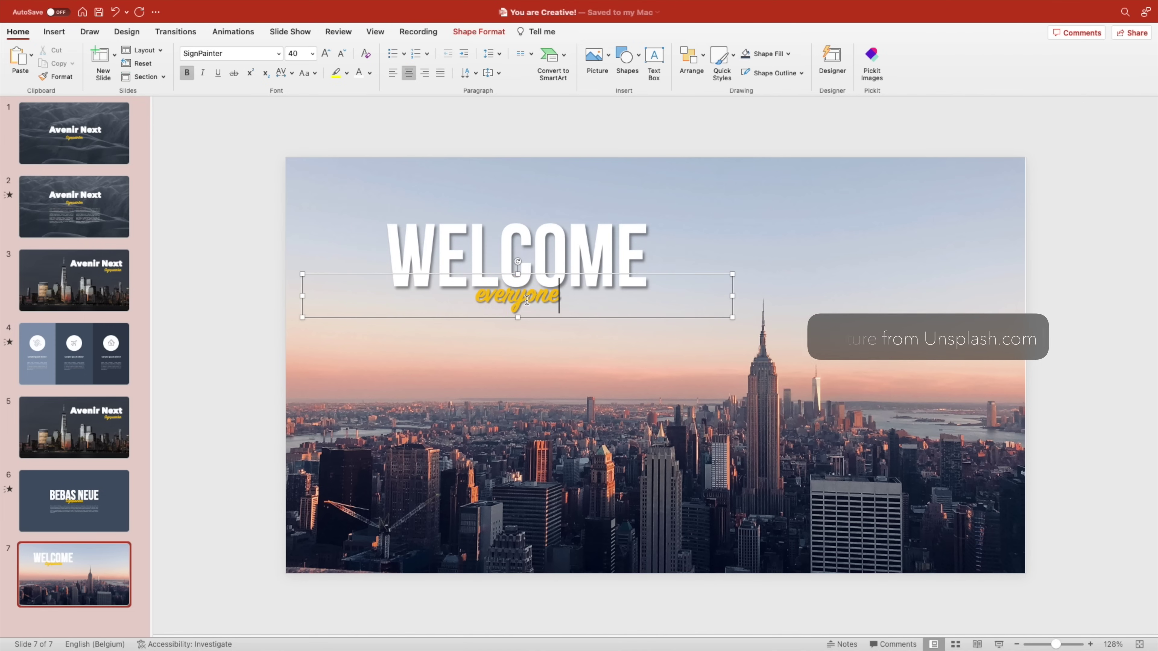
# Step: Narrow the "everyone" text box around its text and enlarge both the title and subtitle text, with the subtitle at 44 pt
pyautogui.moveTo(732, 296); pyautogui.dragTo(655, 297)
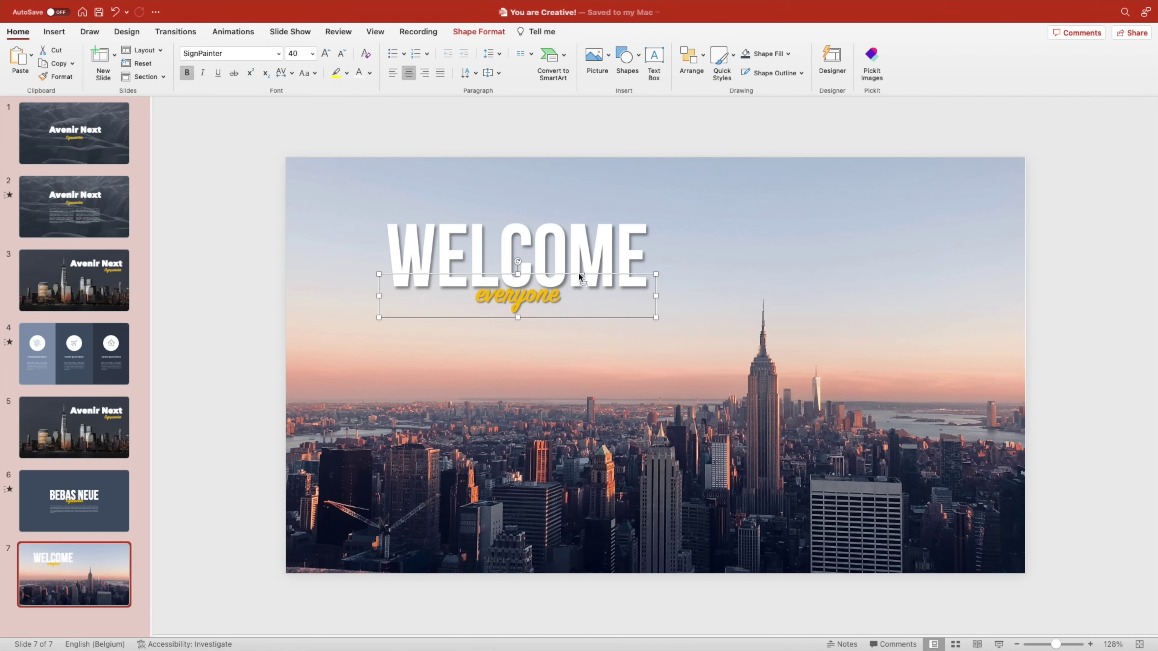
pyautogui.keyDown('shift'); pyautogui.click(548, 242); pyautogui.keyUp('shift')
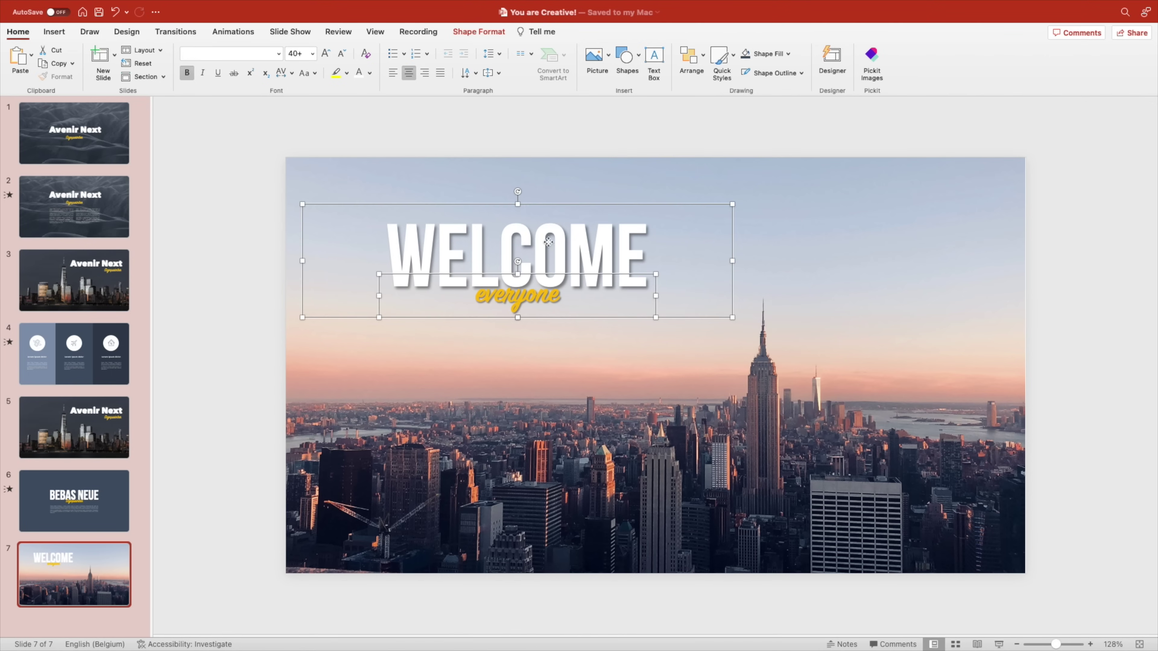
pyautogui.click(326, 53)
pyautogui.click(342, 54)
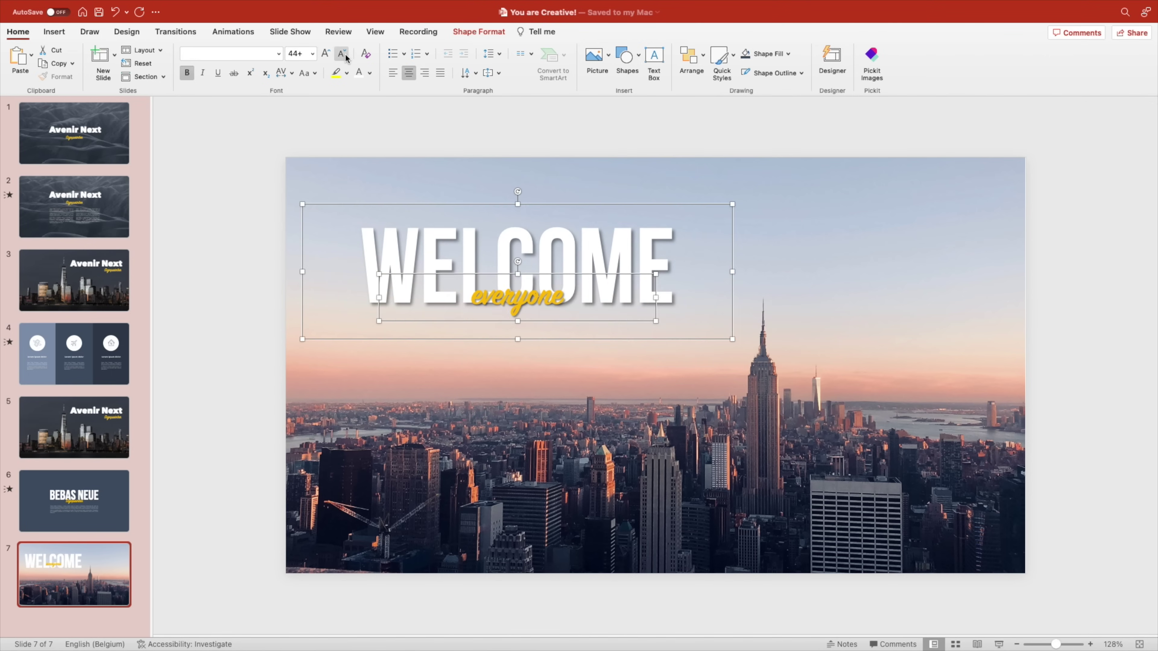
# Step: Shift the "everyone" subtitle slightly down, enlarge it to 54 pt and colour it pinkish red
pyautogui.click(557, 301)
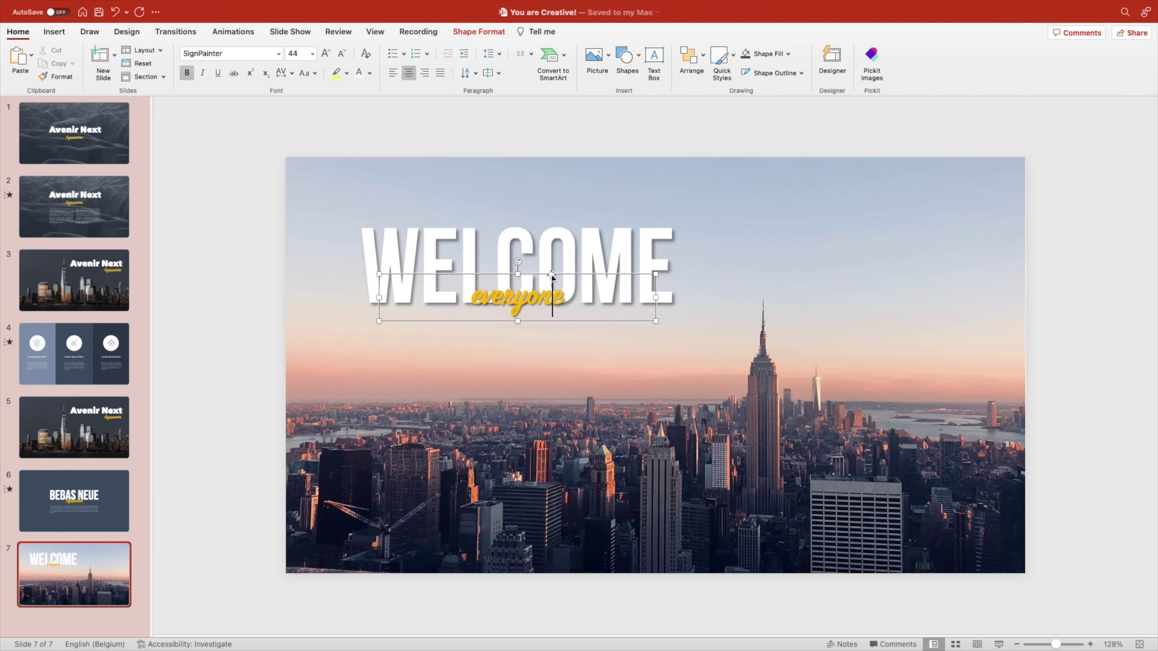
pyautogui.moveTo(552, 273); pyautogui.dragTo(552, 284)
pyautogui.click(325, 55)
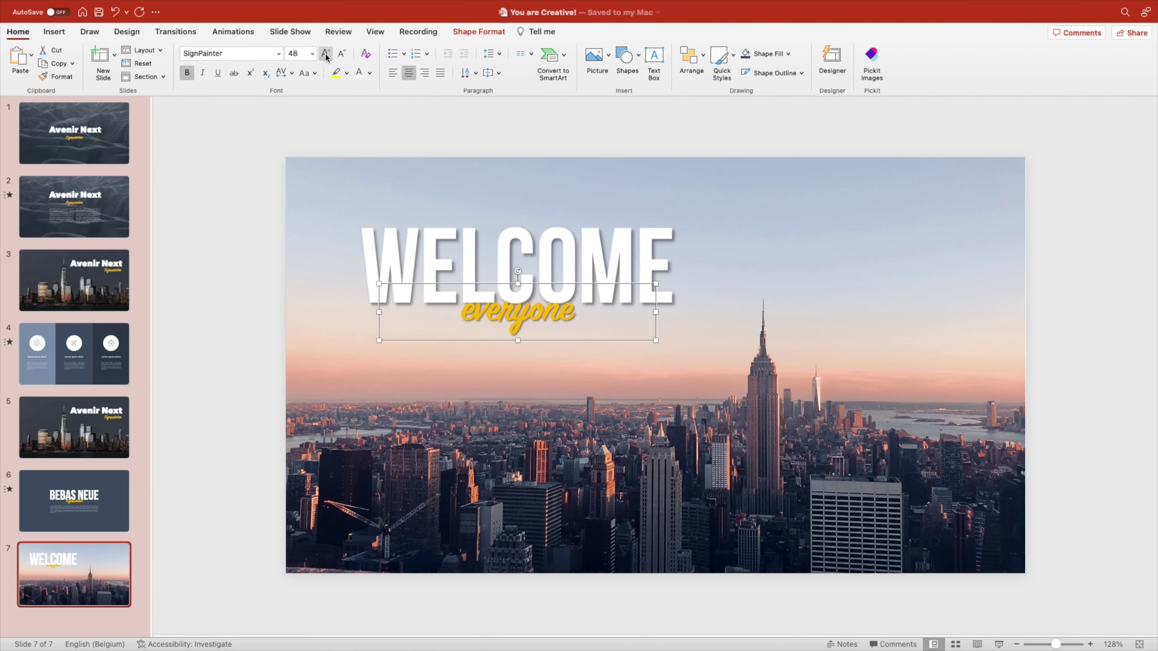
pyautogui.click(369, 73)
pyautogui.click(360, 220)
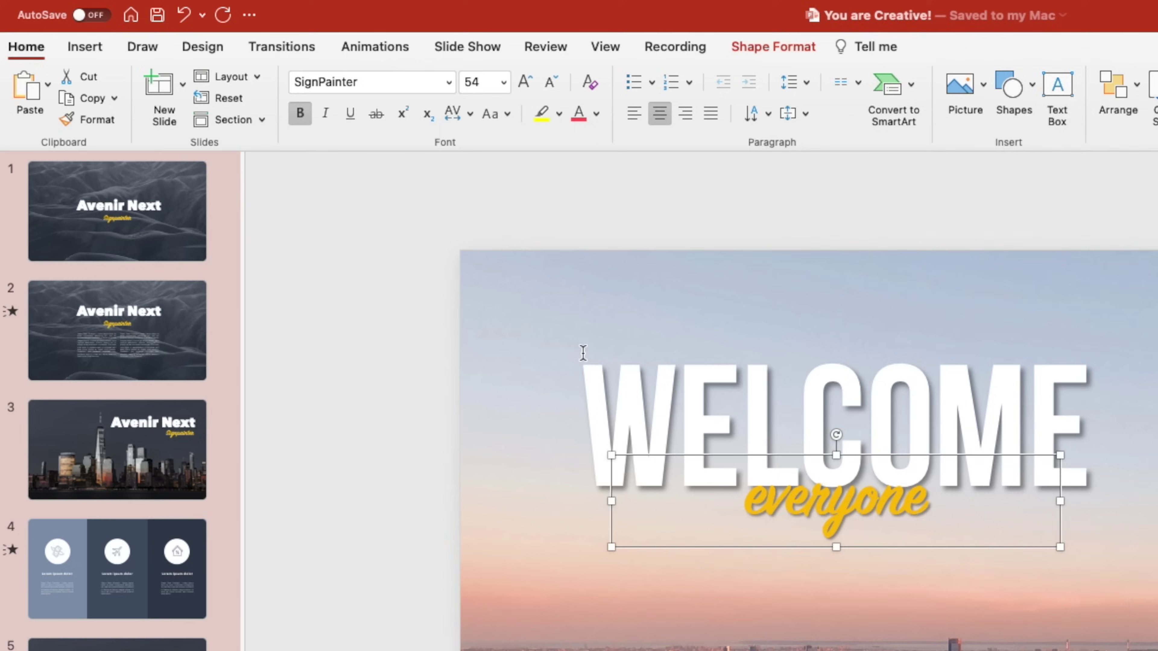
# Step: Nudge the WELCOME title and "everyone" subtitle slightly upward, with the subtitle overlapping the title's lower edge
pyautogui.moveTo(636, 343); pyautogui.dragTo(638, 331)
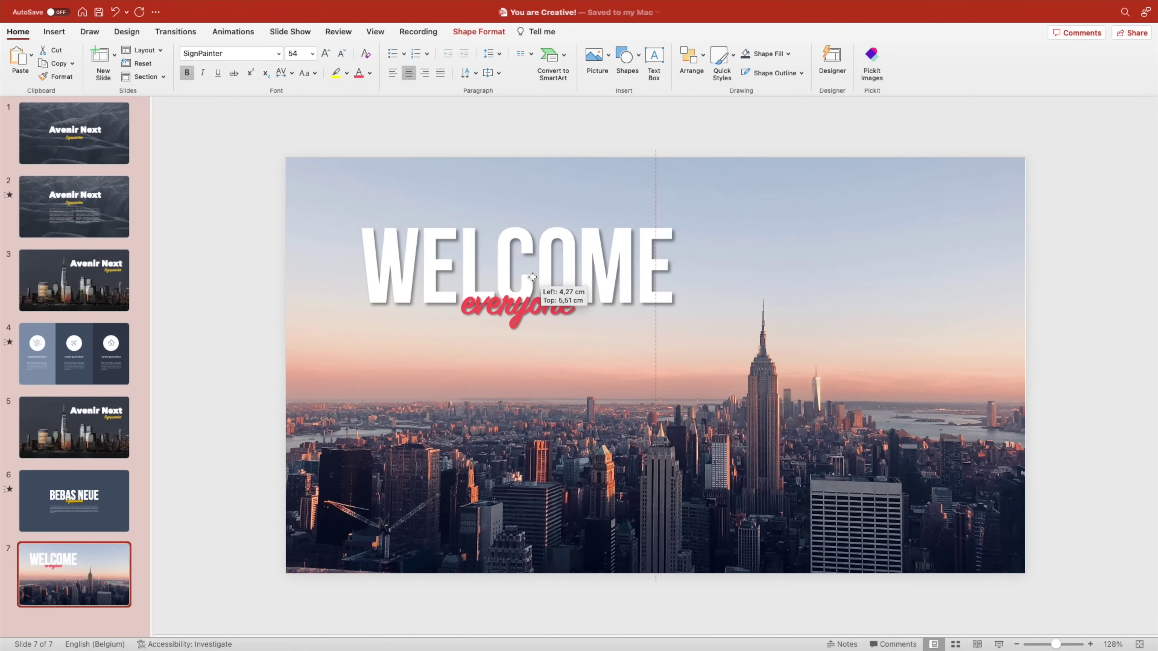
pyautogui.moveTo(532, 278); pyautogui.dragTo(533, 273)
pyautogui.keyDown('shift'); pyautogui.click(564, 211); pyautogui.keyUp('shift')
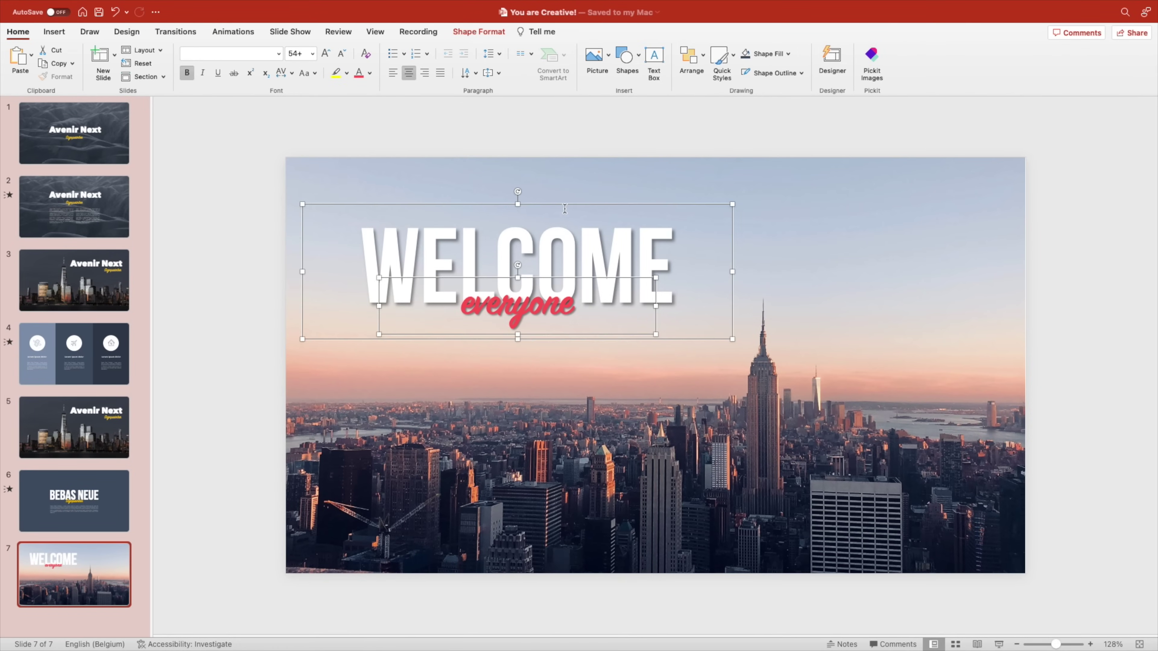
pyautogui.moveTo(564, 205); pyautogui.dragTo(564, 193)
pyautogui.click(593, 135)
pyautogui.click(546, 303)
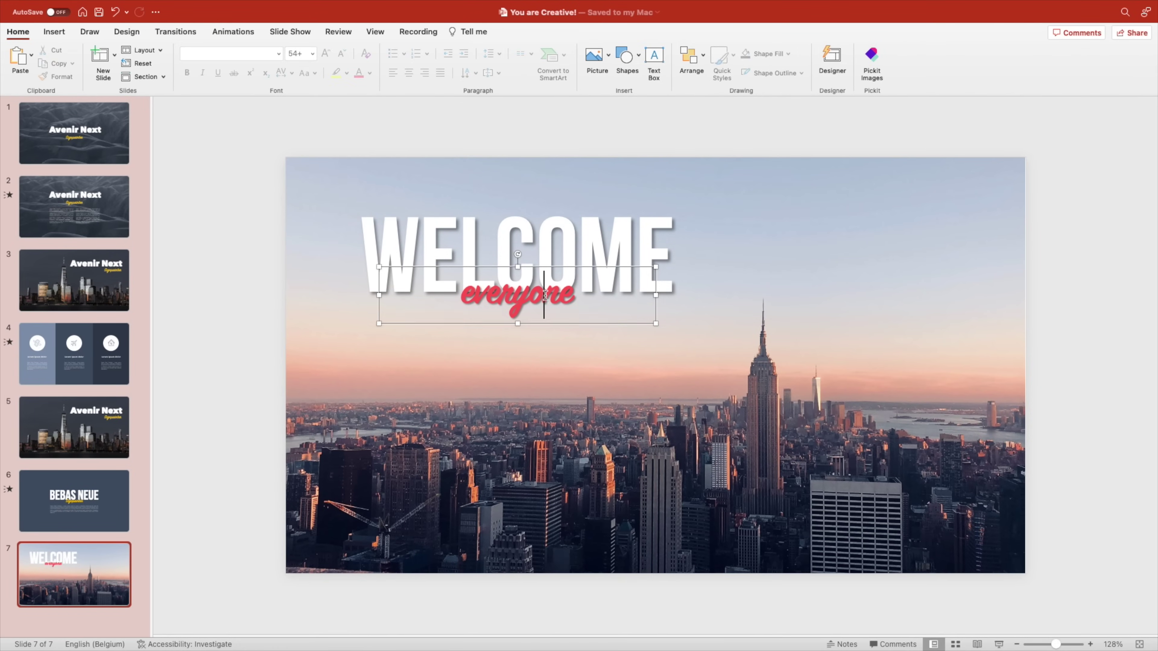
pyautogui.press('super+z')
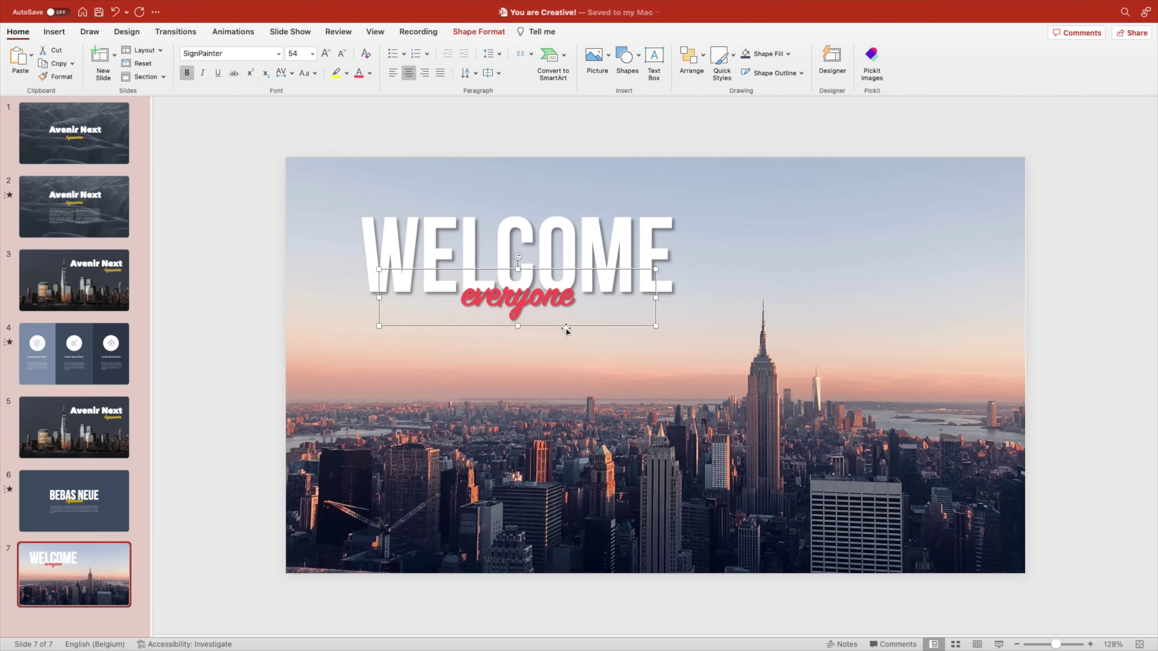
# Step: Duplicate slide 7
pyautogui.click(245, 412)
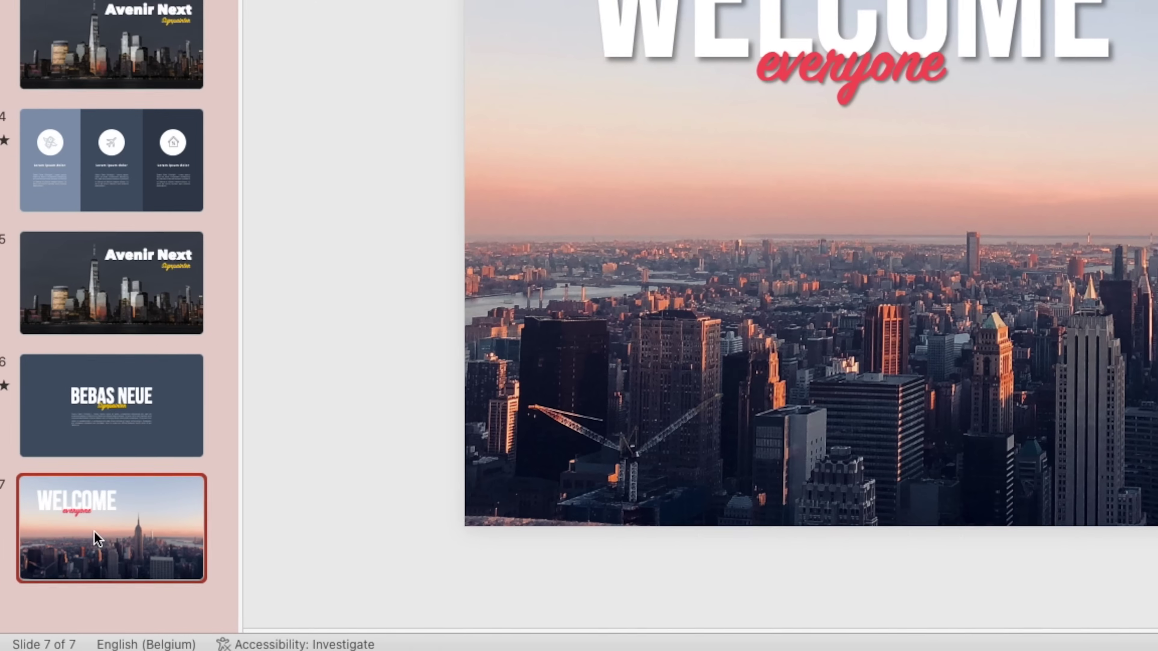
pyautogui.rightClick(63, 576)
pyautogui.click(157, 431)
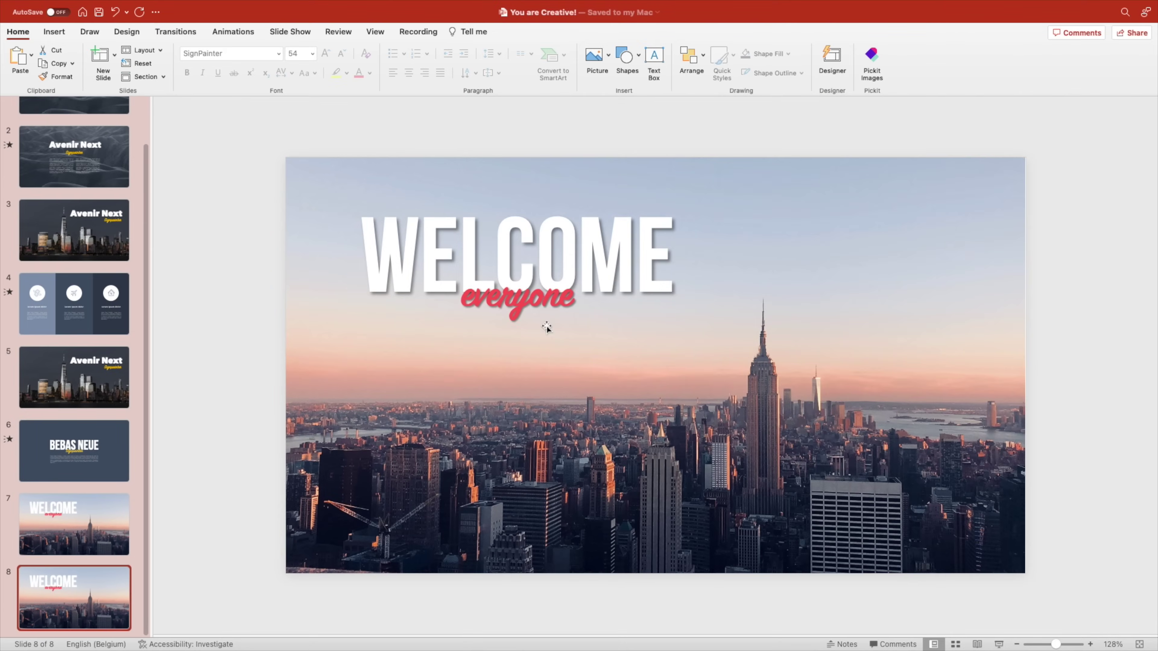
# Step: Move the WELCOME title and "everyone" subtitle off the canvas above slide 8, with the title clear above the subtitle
pyautogui.scroll(-5, 546, 328)
pyautogui.click(604, 286)
pyautogui.click(589, 339)
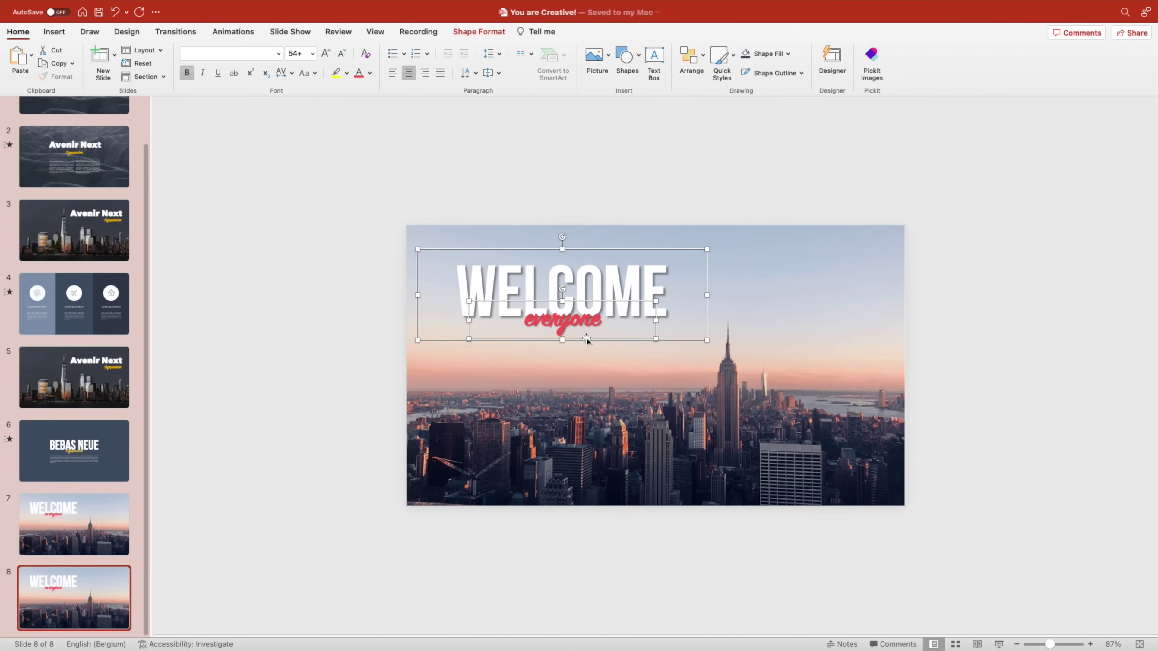
pyautogui.moveTo(590, 339); pyautogui.dragTo(580, 225)
pyautogui.click(723, 203)
pyautogui.click(604, 152)
pyautogui.moveTo(610, 132); pyautogui.dragTo(610, 105)
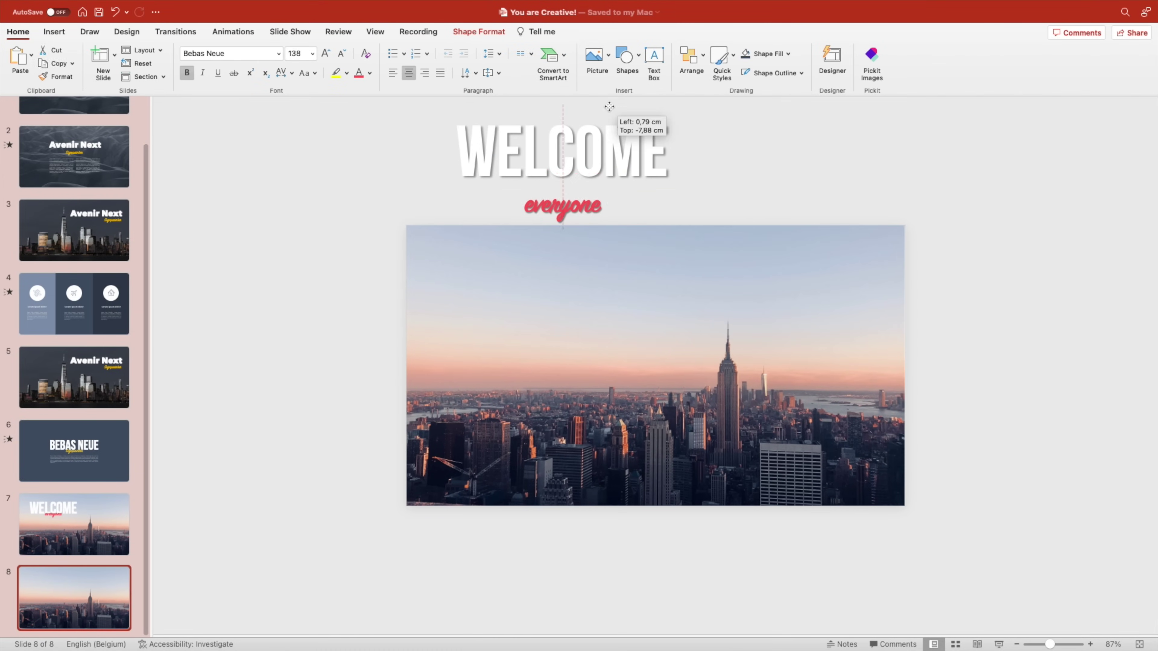
pyautogui.moveTo(608, 195); pyautogui.dragTo(609, 198)
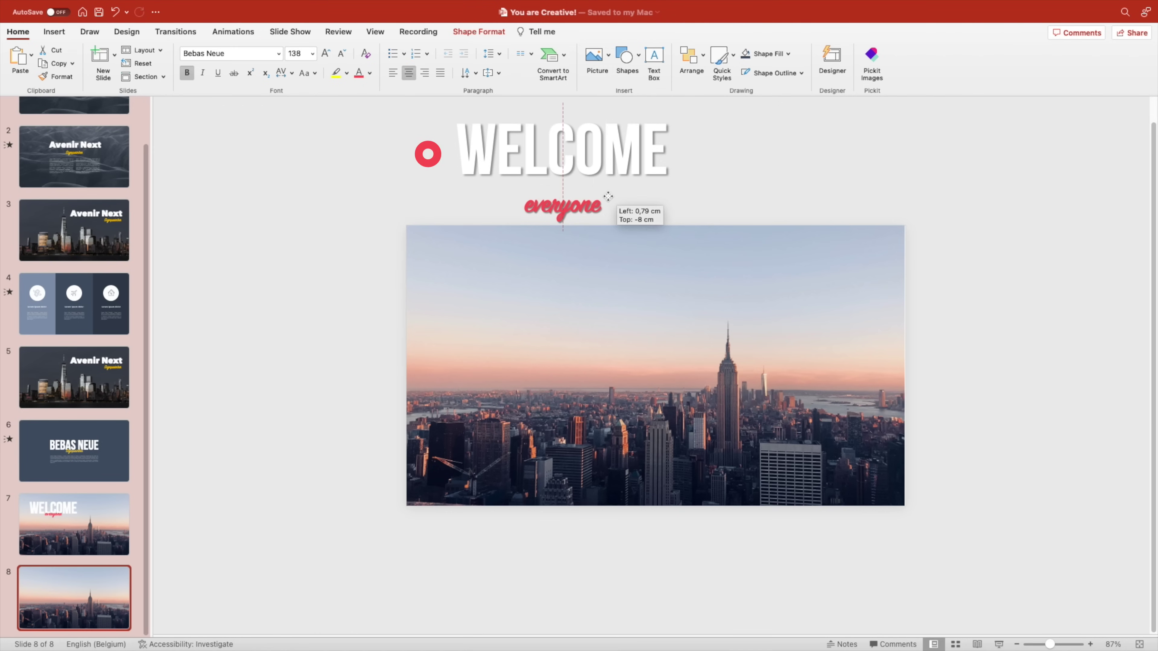
pyautogui.click(728, 200)
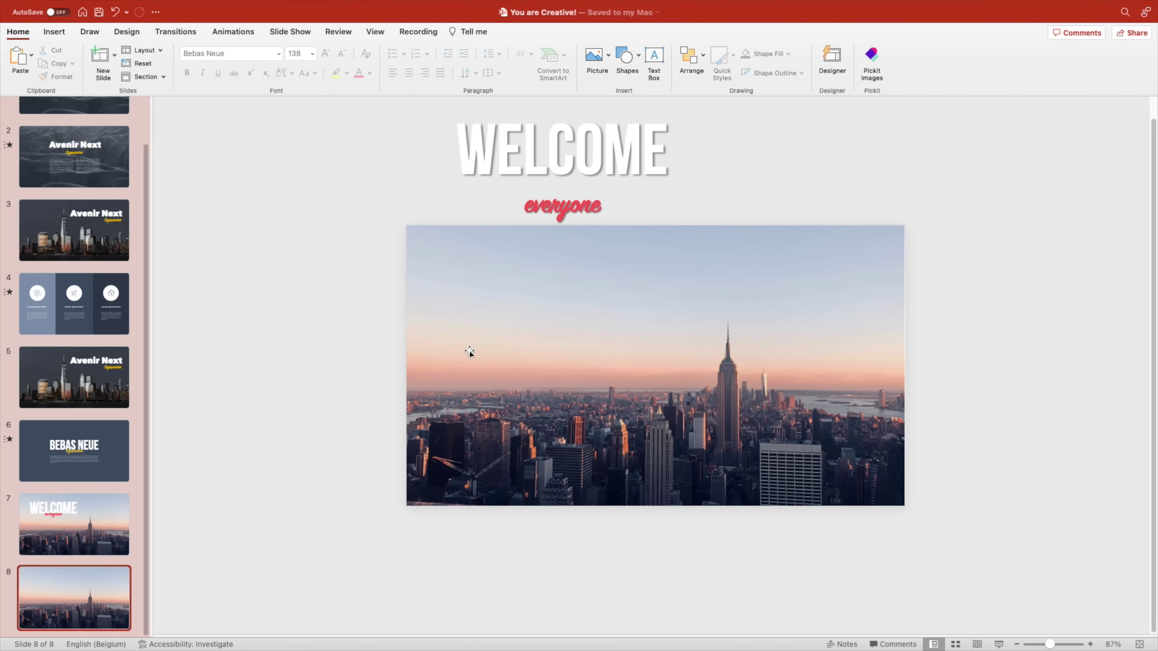
# Step: Crop the skyline photo on slide 8 by enlarging the picture inside its slide-sized frame for a closer view of the skyscrapers
pyautogui.click(622, 401)
pyautogui.scroll(3, 706, 438)
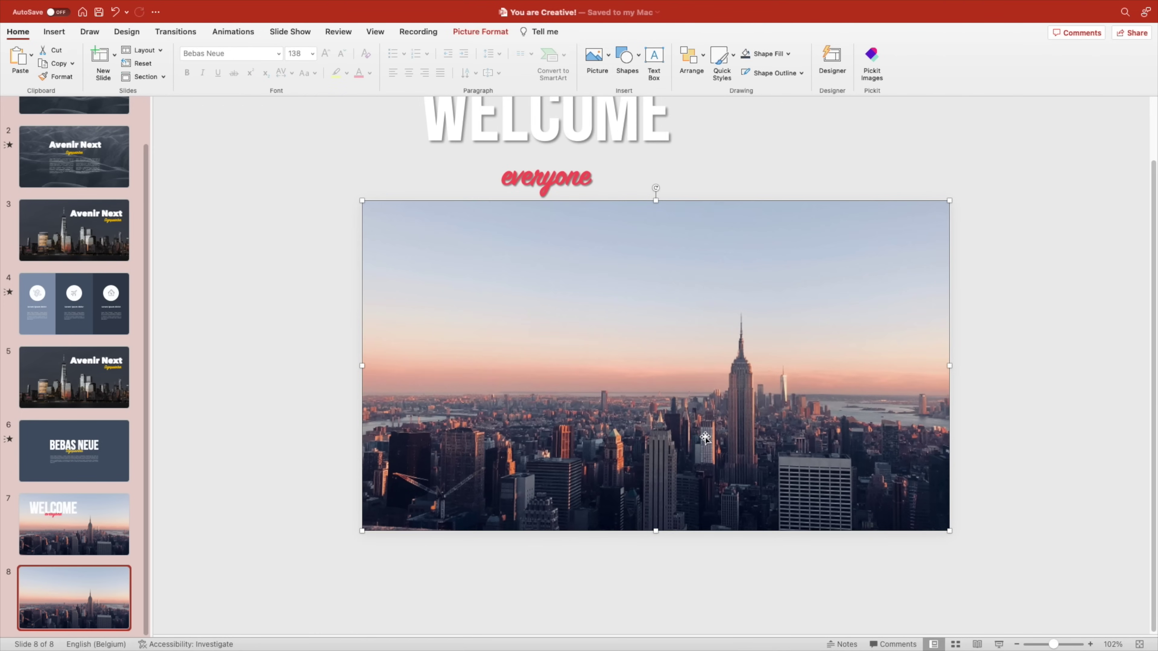
pyautogui.rightClick(705, 438)
pyautogui.click(893, 516)
pyautogui.moveTo(952, 533); pyautogui.dragTo(1031, 577)
pyautogui.moveTo(842, 520); pyautogui.dragTo(842, 518)
pyautogui.click(1069, 453)
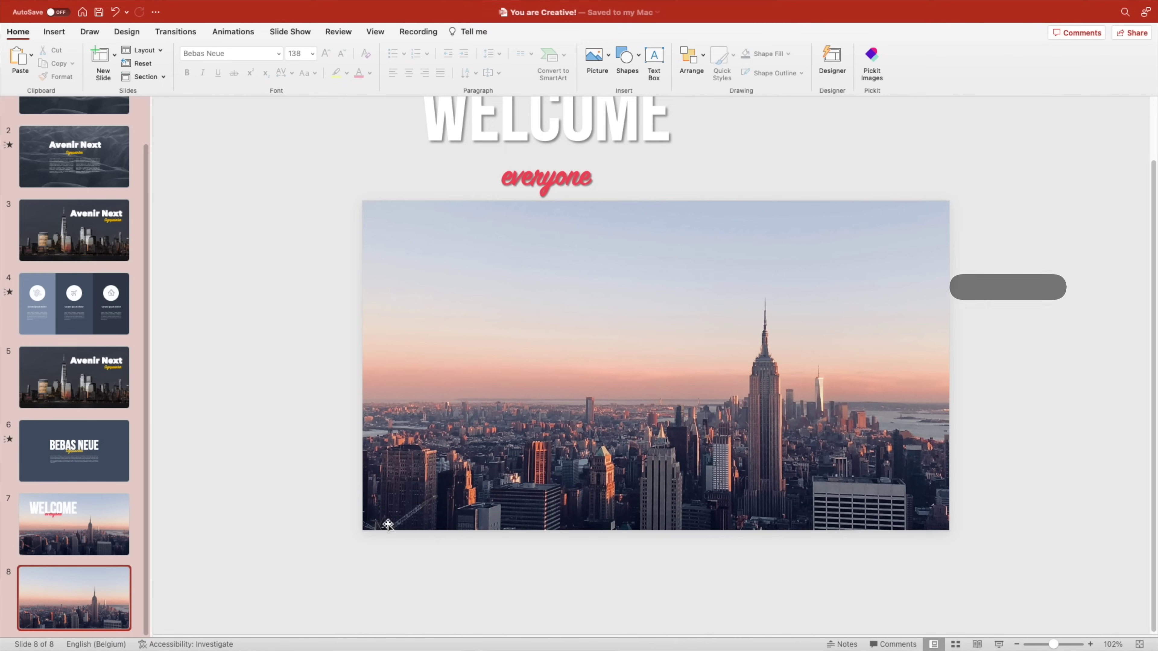
# Step: Draw a circle about 4.72 cm in diameter over the sky in the left part of slide 8
pyautogui.click(636, 62)
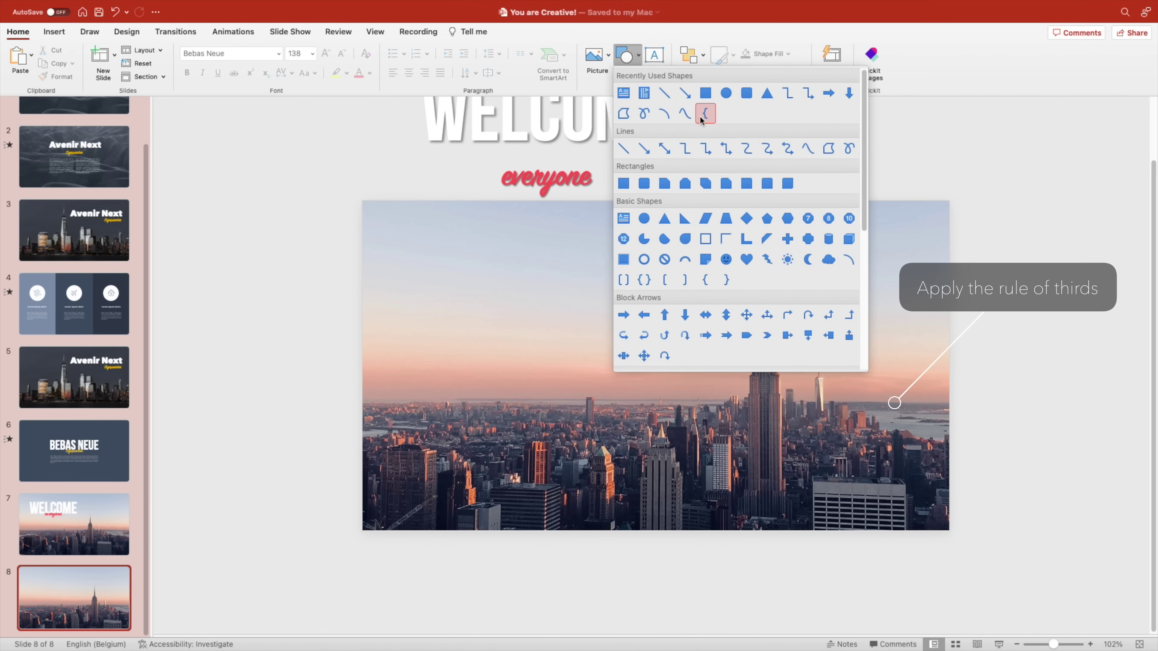
pyautogui.click(726, 93)
pyautogui.moveTo(458, 290); pyautogui.dragTo(541, 365)
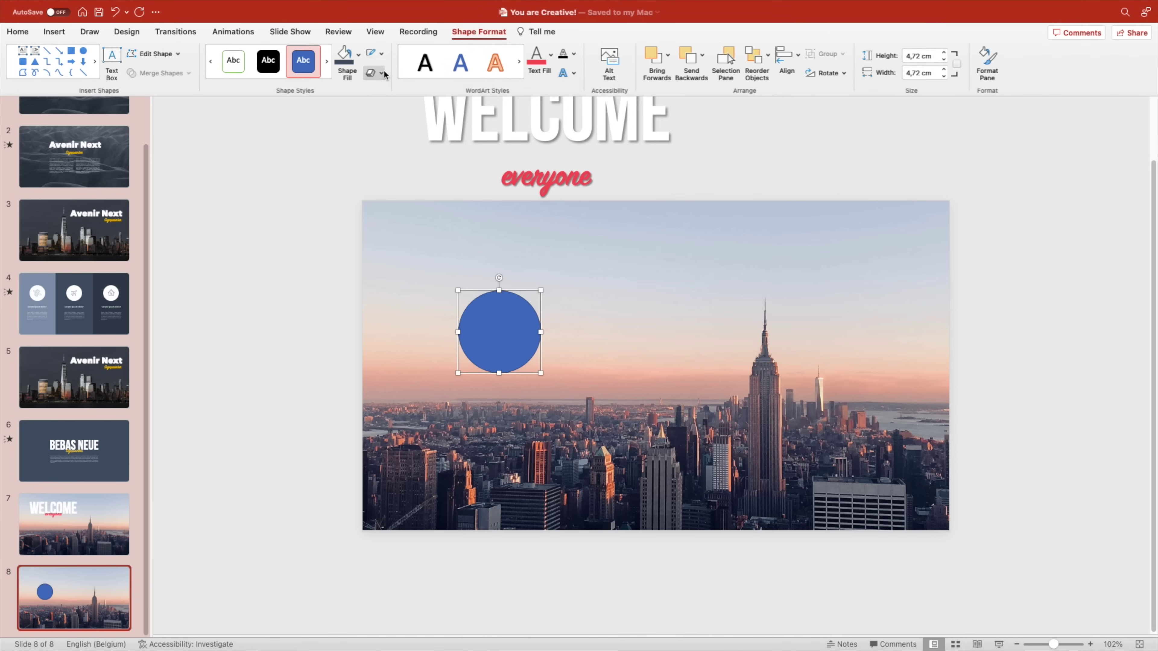
# Step: Give the circle a white 1½ pt outline and no fill
pyautogui.click(381, 55)
pyautogui.click(374, 108)
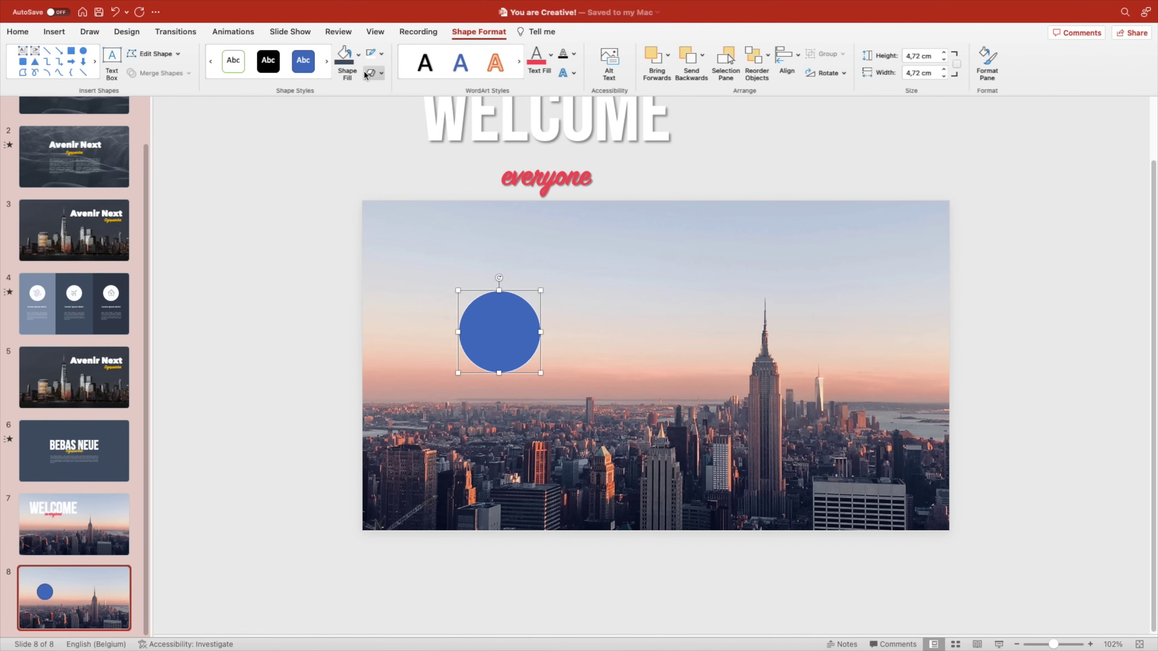
pyautogui.click(359, 55)
pyautogui.click(365, 82)
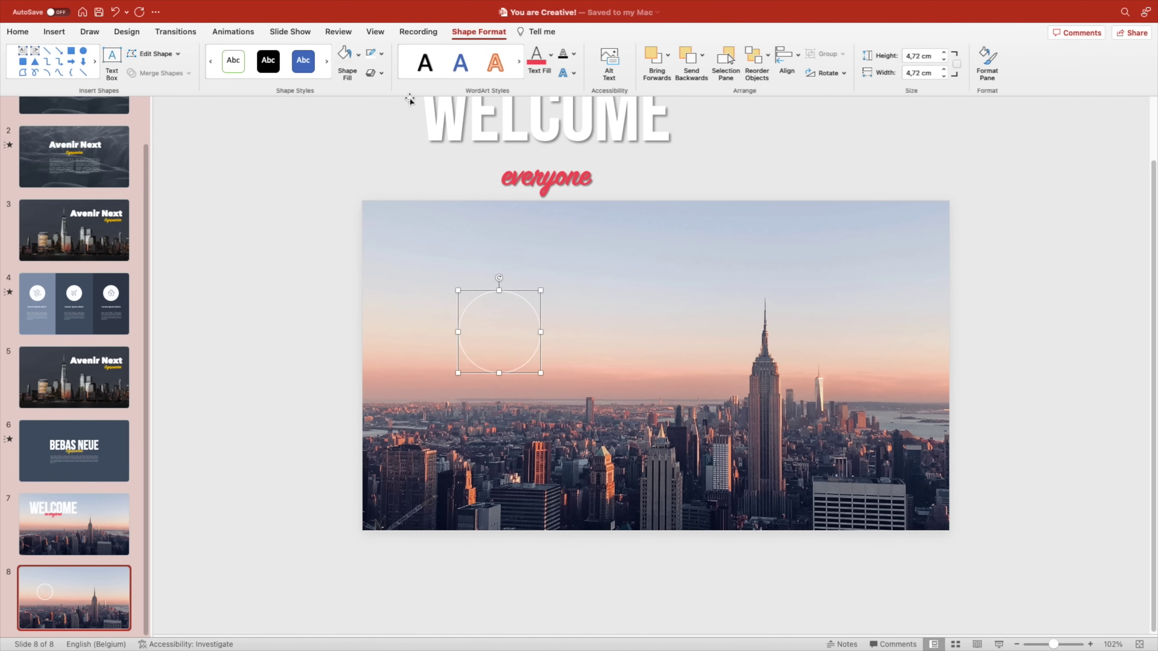
pyautogui.click(380, 55)
pyautogui.moveTo(405, 260)
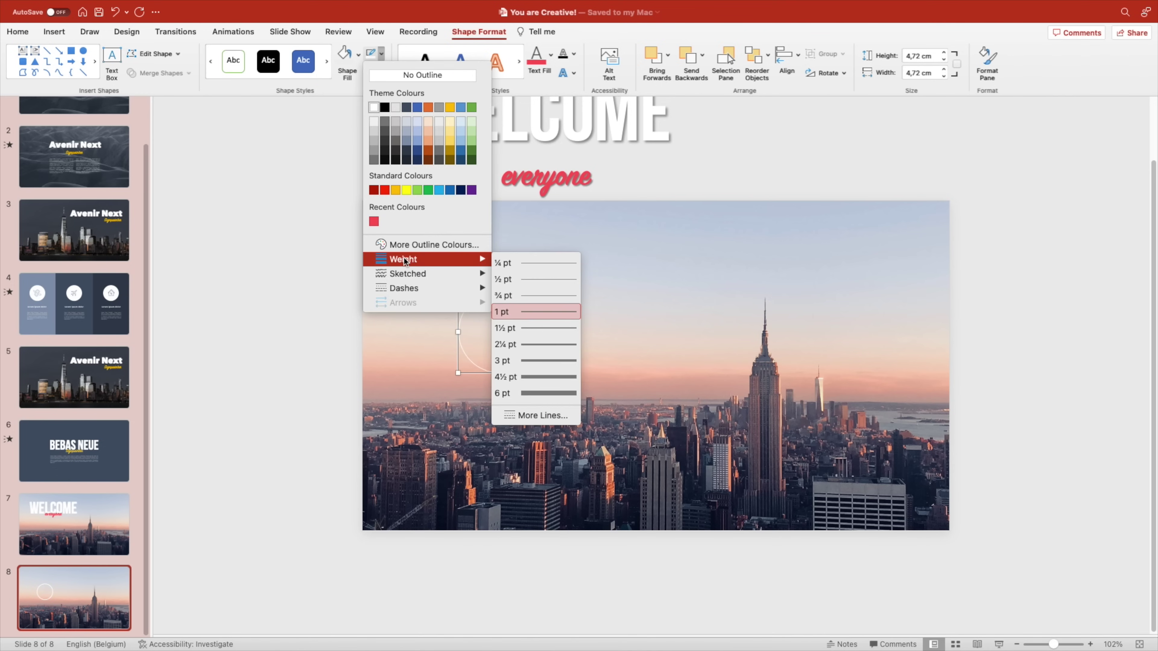
pyautogui.click(578, 327)
# Step: Duplicate the outlined circle twice and place the copies at the centre and right of slide 8, forming a row of three
pyautogui.press('super+d')
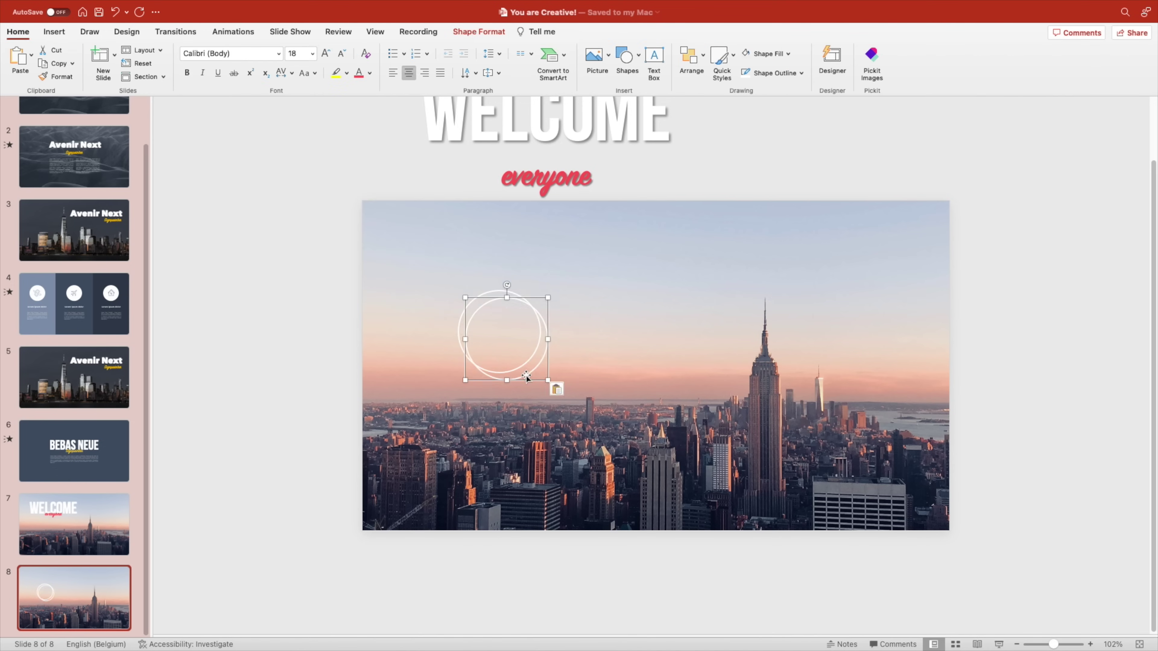
pyautogui.moveTo(526, 377); pyautogui.dragTo(850, 359)
pyautogui.press('super+d')
pyautogui.keyDown('shift'); pyautogui.click(691, 361); pyautogui.keyUp('shift')
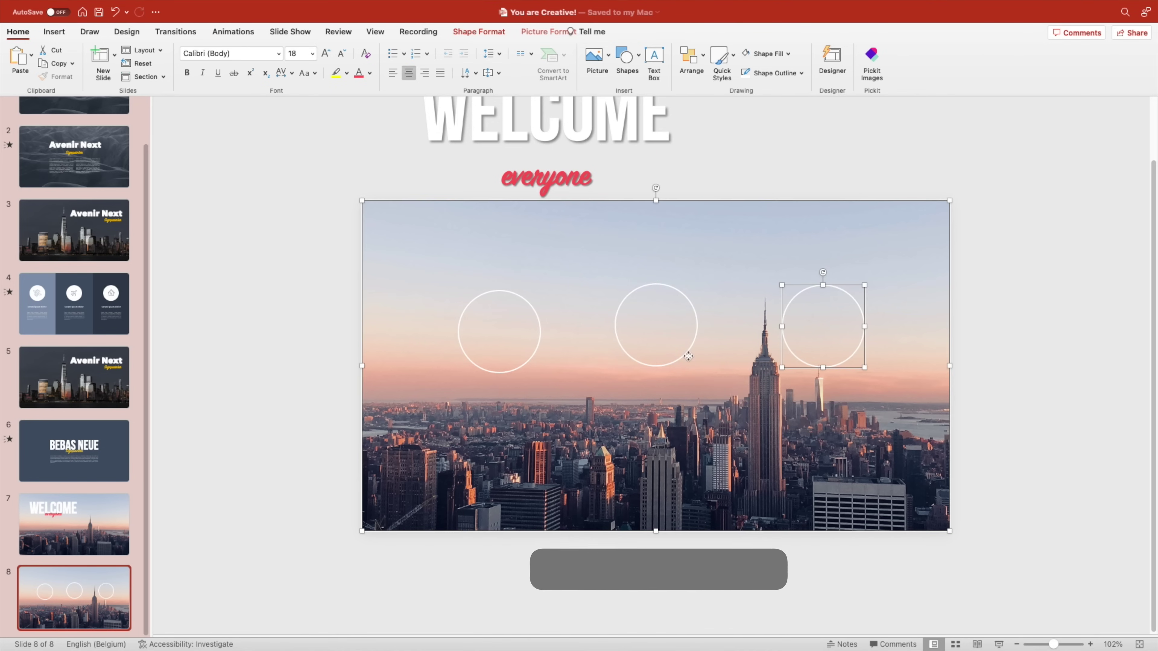
pyautogui.keyDown('shift'); pyautogui.click(666, 366); pyautogui.keyUp('shift')
# Step: Align the three circles to their middles and distribute them horizontally
pyautogui.moveTo(319, 260); pyautogui.dragTo(930, 368)
pyautogui.click(705, 65)
pyautogui.moveTo(750, 269)
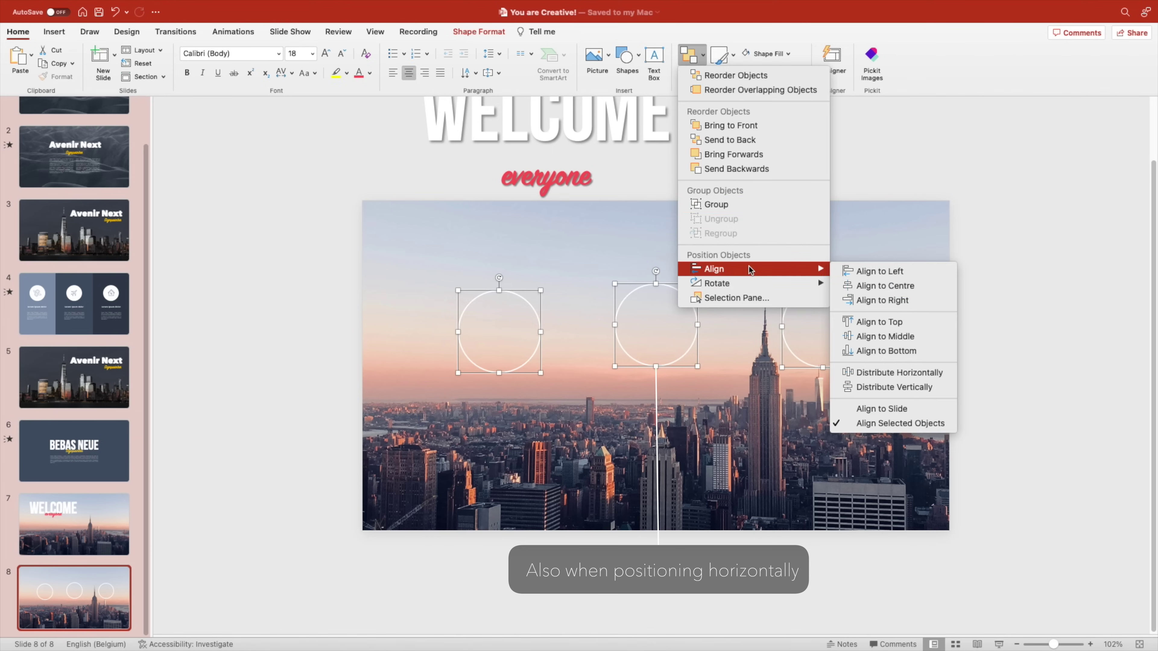
pyautogui.click(889, 335)
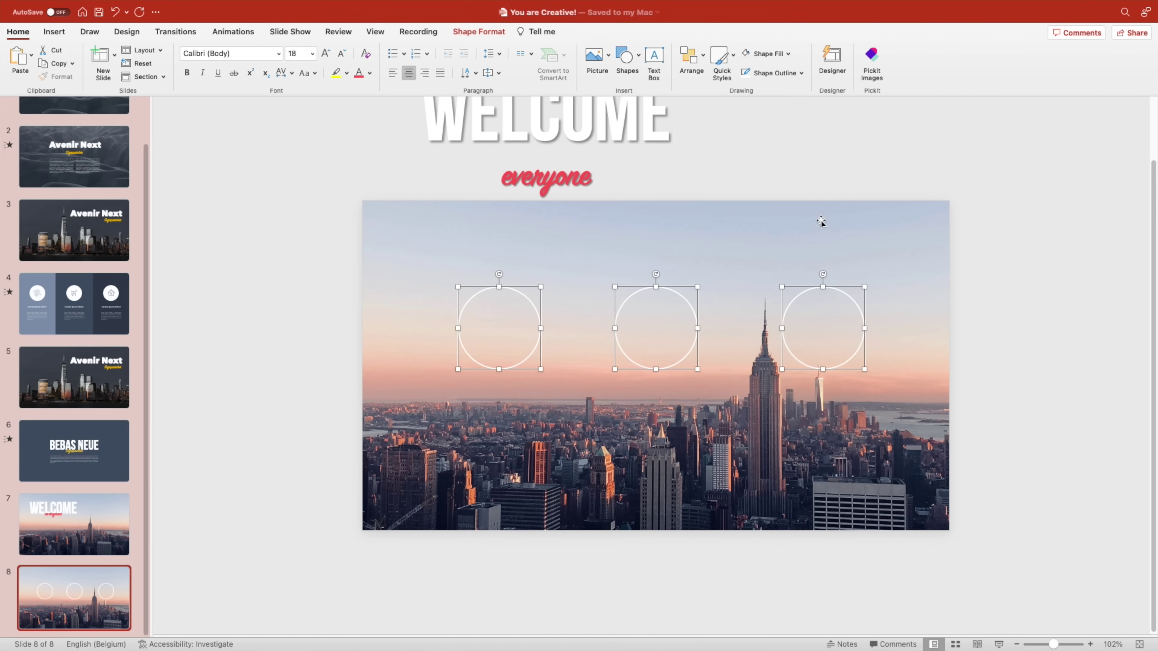
pyautogui.click(701, 65)
pyautogui.moveTo(763, 266)
pyautogui.click(870, 372)
pyautogui.click(1034, 363)
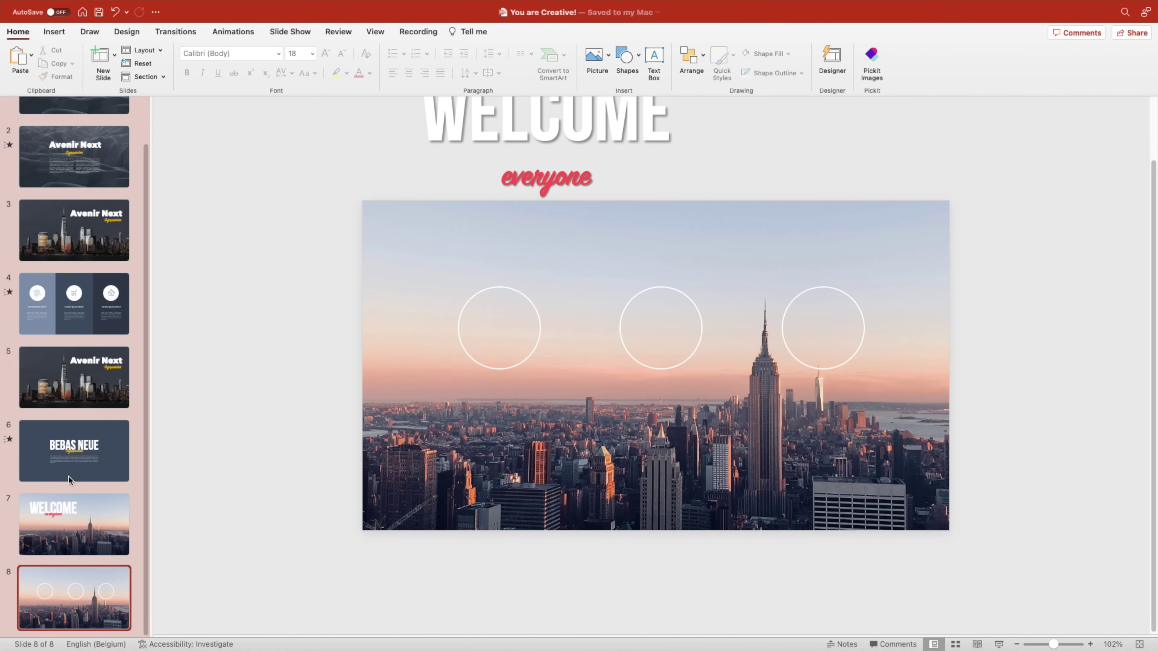
# Step: Copy the money, airplane and house icons from slide 4 and paste them onto slide 8
pyautogui.click(81, 319)
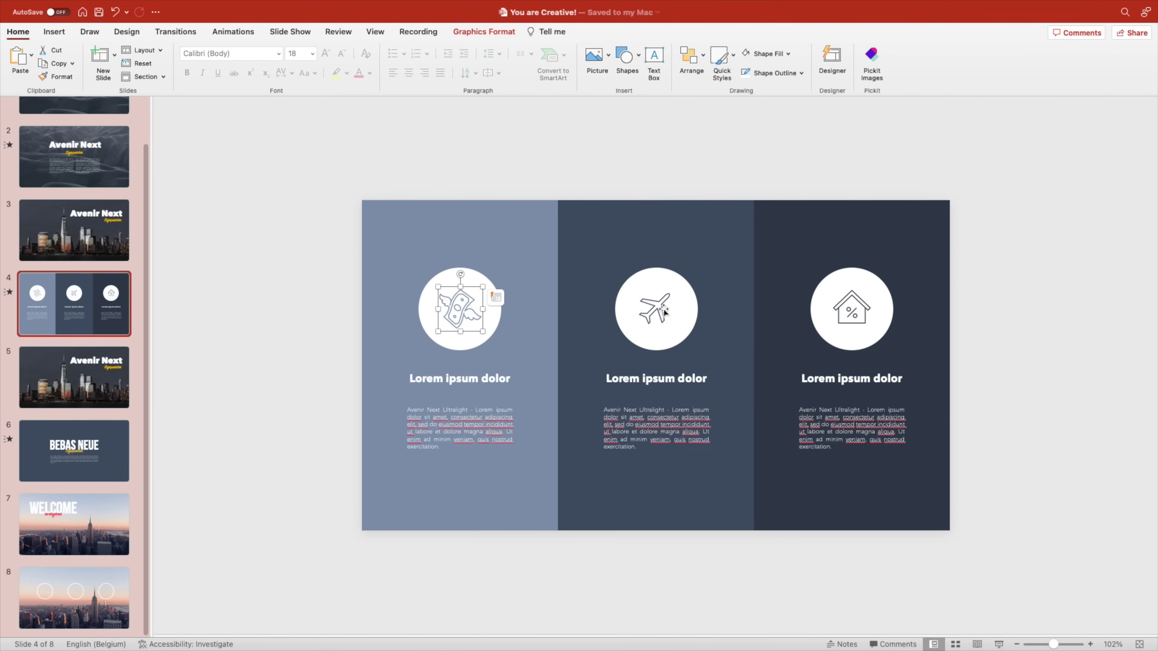
pyautogui.keyDown('shift'); pyautogui.click(676, 311); pyautogui.keyUp('shift')
pyautogui.click(83, 586)
pyautogui.press('super+v')
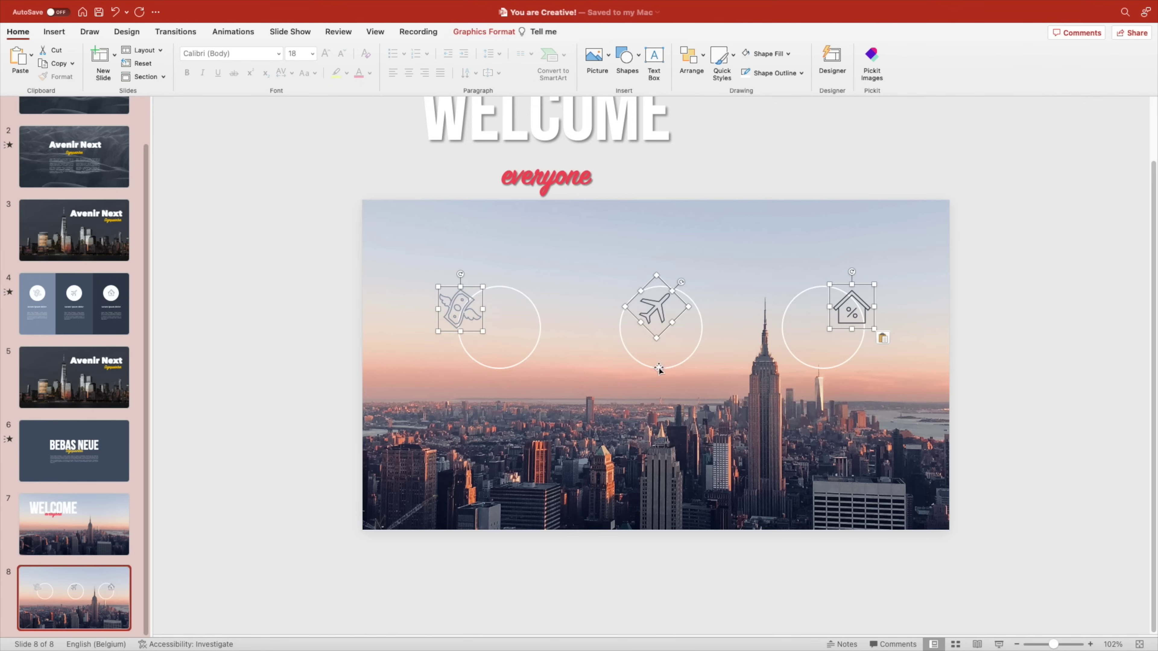
# Step: Centre the airplane, house and money icons inside their outlined circles on slide 8
pyautogui.moveTo(658, 313); pyautogui.dragTo(661, 334)
pyautogui.click(737, 324)
pyautogui.moveTo(857, 334); pyautogui.dragTo(824, 335)
pyautogui.moveTo(468, 332); pyautogui.dragTo(503, 330)
pyautogui.click(1045, 337)
# Step: Copy the three "Lorem ipsum dolor" headings from slide 4 onto slide 8 and move them just below the circles
pyautogui.click(72, 311)
pyautogui.keyDown('shift'); pyautogui.click(813, 378); pyautogui.keyUp('shift')
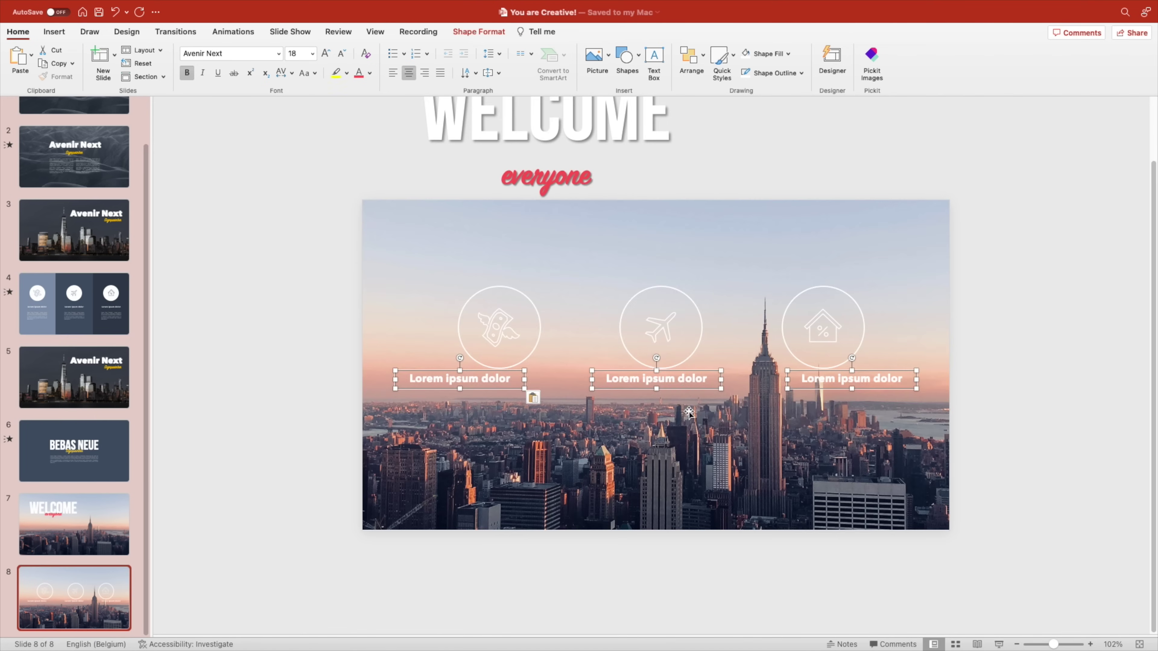
pyautogui.moveTo(530, 381); pyautogui.dragTo(530, 389)
pyautogui.click(861, 382)
pyautogui.click(861, 384)
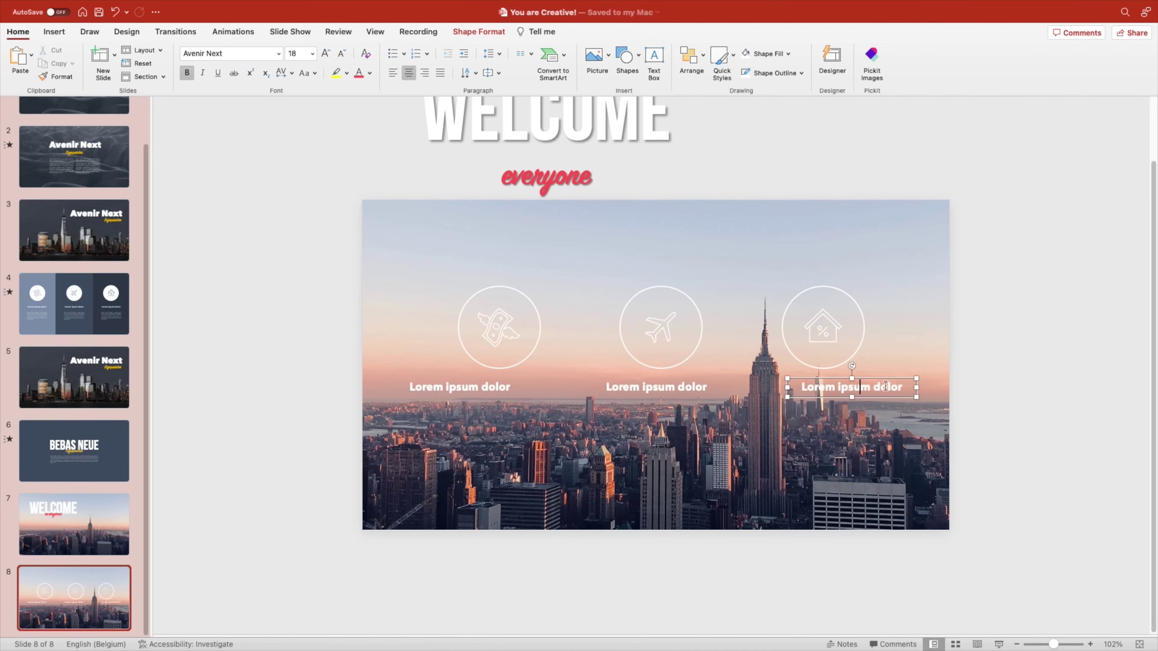
# Step: Shorten the three headings on slide 8 to "Lorem ipsum"
pyautogui.doubleClick(890, 387)
pyautogui.press('BackSpace')
pyautogui.doubleClick(693, 388)
pyautogui.press('BackSpace')
pyautogui.doubleClick(497, 387)
pyautogui.press('BackSpace')
# Step: Cut and repaste the three headings, and centre each one beneath its circle
pyautogui.moveTo(308, 371); pyautogui.dragTo(1002, 408)
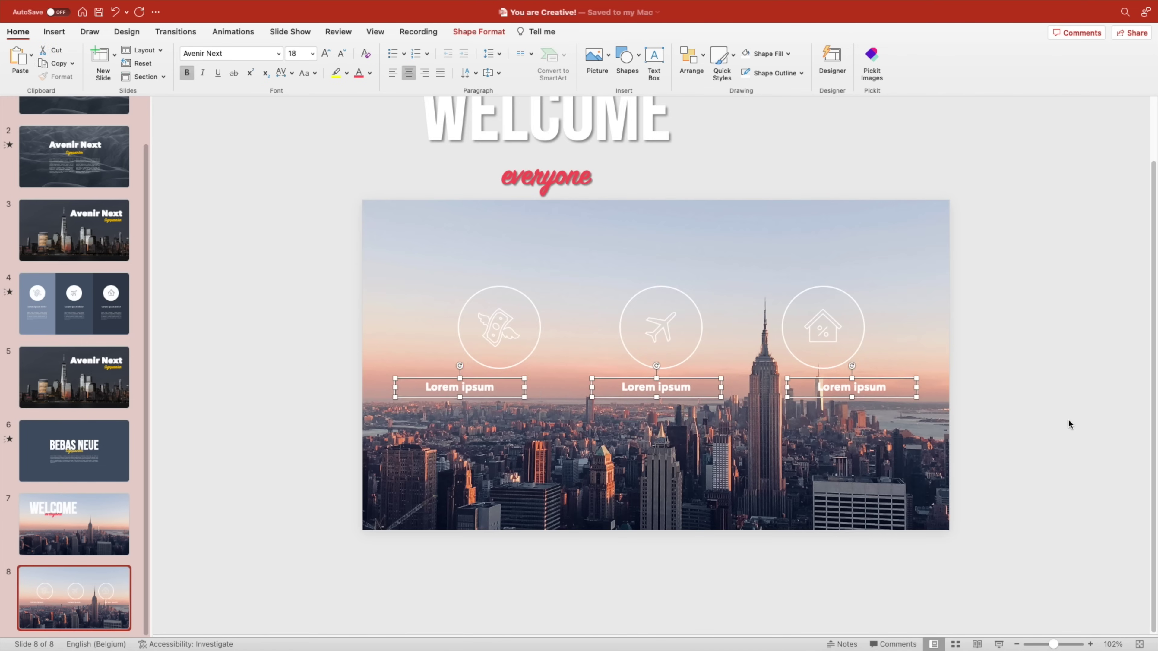
pyautogui.press('super+x')
pyautogui.press('super+v')
pyautogui.click(334, 382)
pyautogui.moveTo(475, 378); pyautogui.dragTo(515, 379)
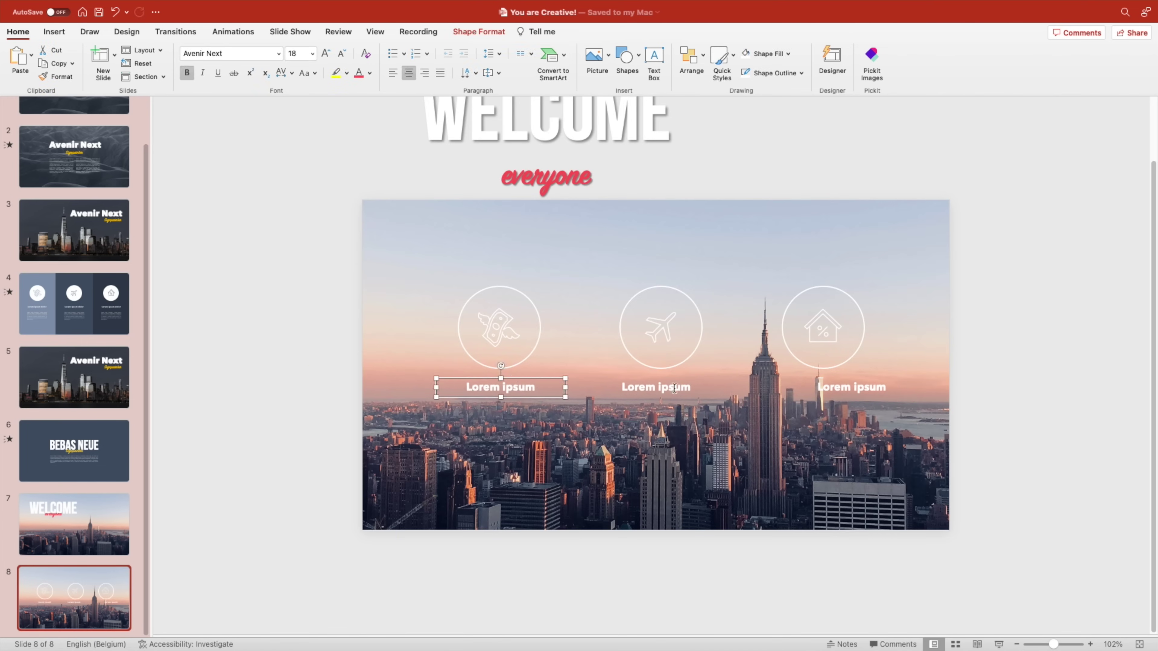
pyautogui.moveTo(673, 379); pyautogui.dragTo(680, 378)
pyautogui.moveTo(866, 382); pyautogui.dragTo(837, 382)
pyautogui.click(1011, 364)
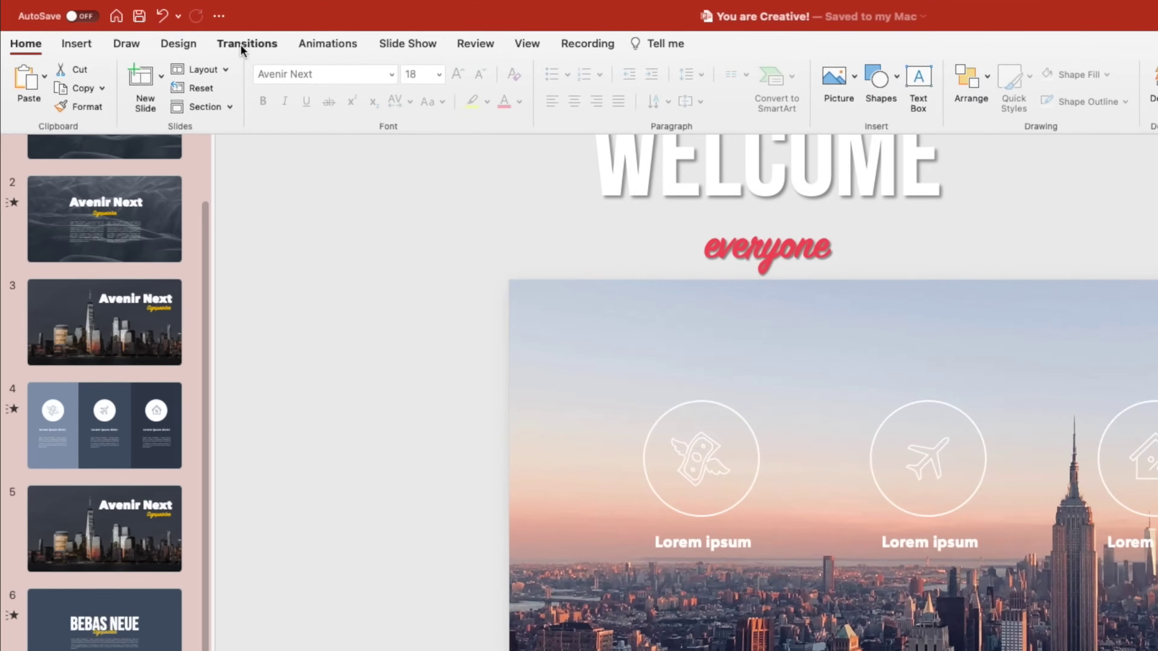
# Step: Apply the Morph transition to slide 8 with a duration of 03,25
pyautogui.click(192, 32)
pyautogui.click(147, 60)
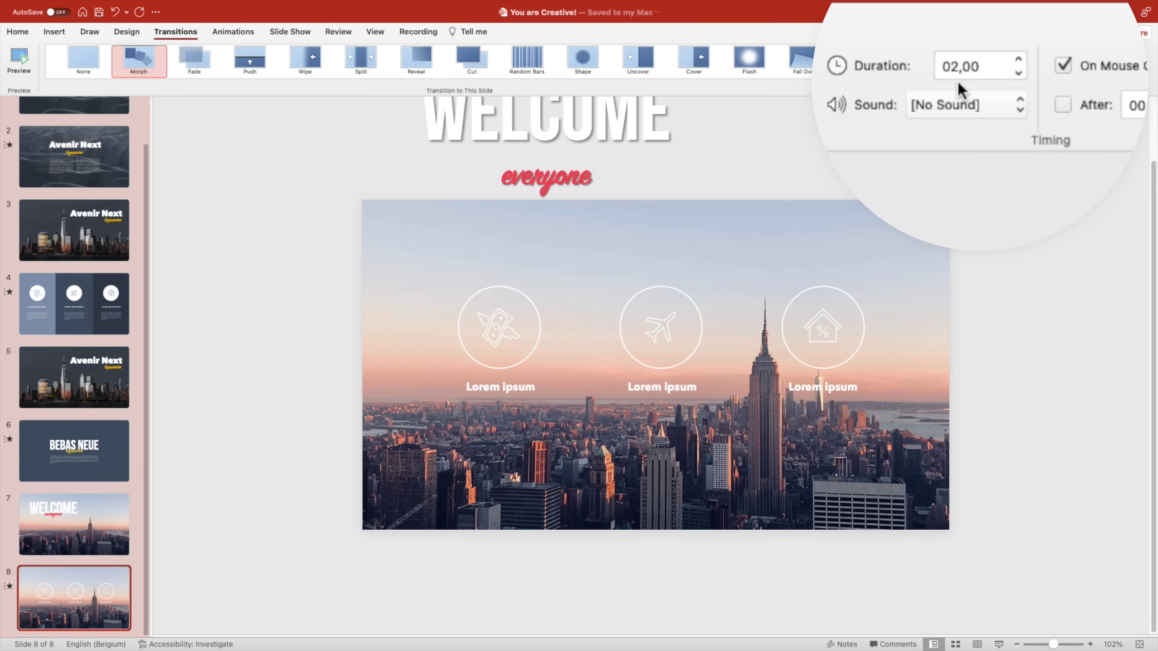
pyautogui.click(1019, 61)
pyautogui.click(1019, 61)
pyautogui.click(1019, 61)
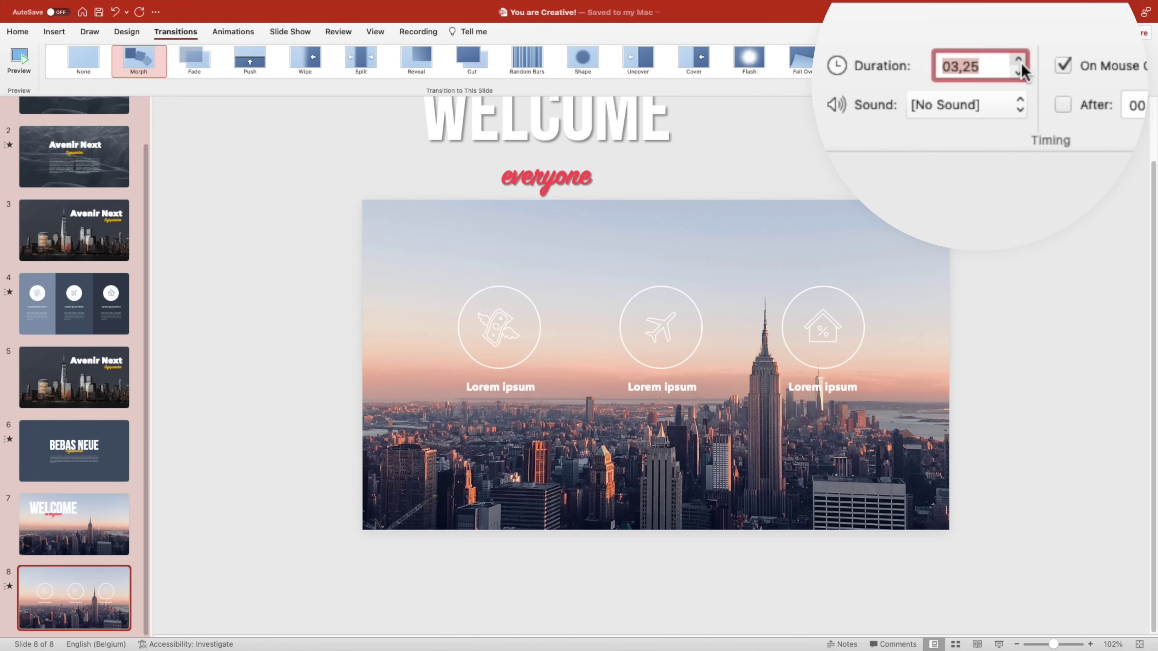
# Step: Play the slide show from slide 7 to check the Morph transition into slide 8
pyautogui.click(104, 507)
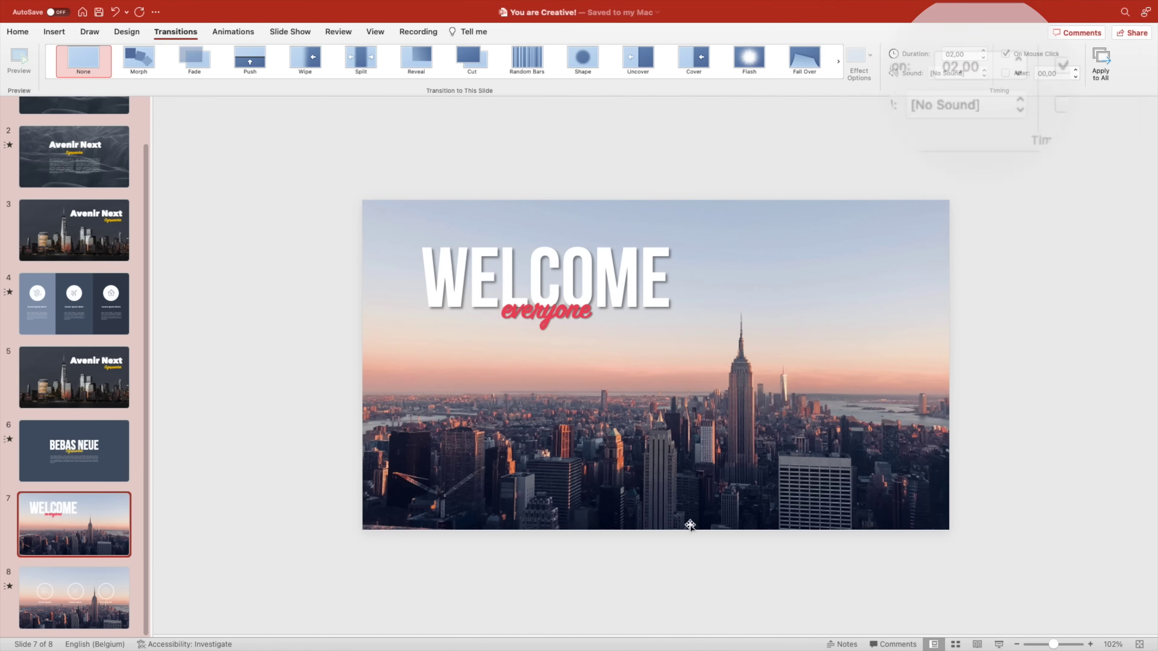
pyautogui.click(998, 645)
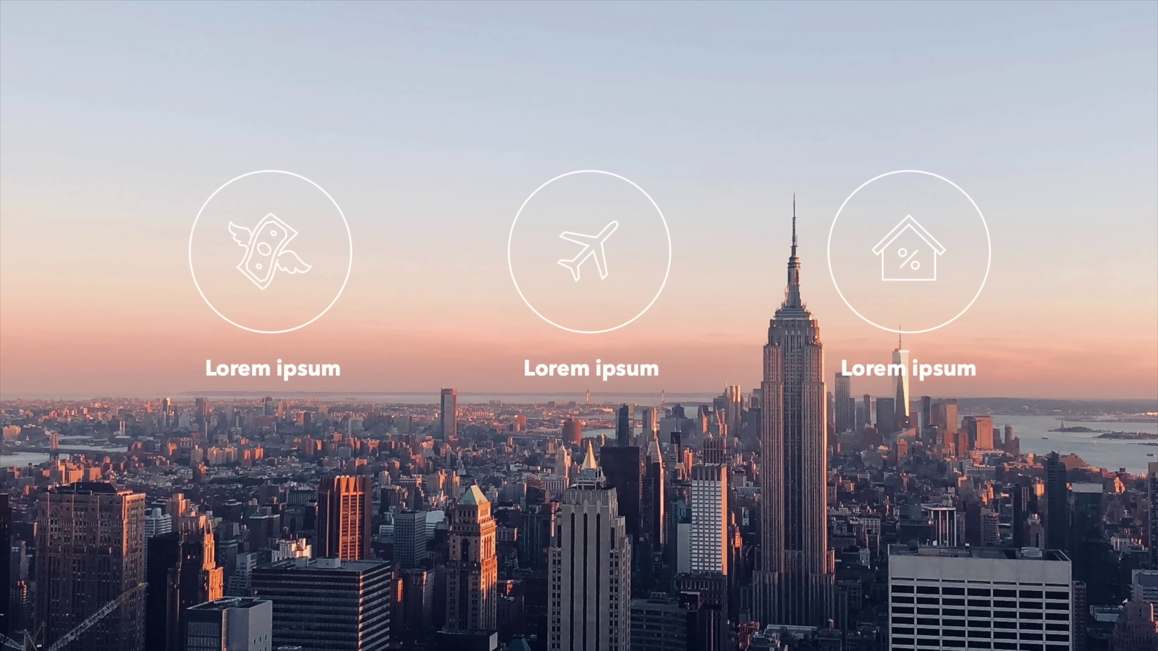
pyautogui.press('Left')
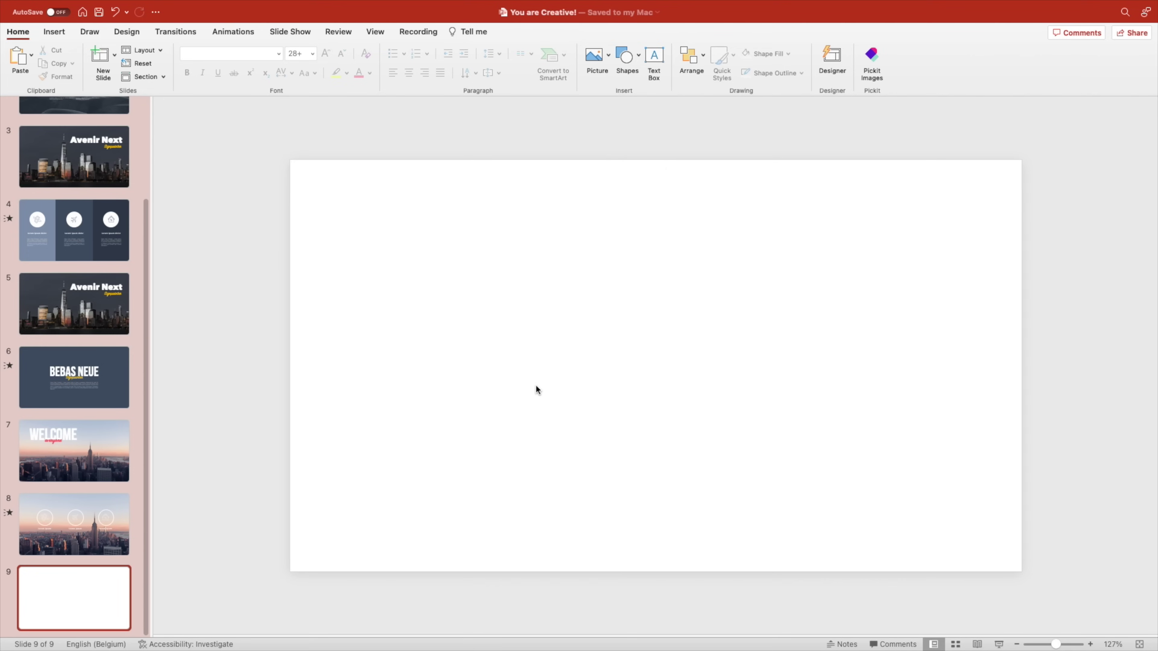
# Step: Give slide 9 a linear gradient background, setting the end stop to light blue-grey at 80% brightness
pyautogui.rightClick(535, 385)
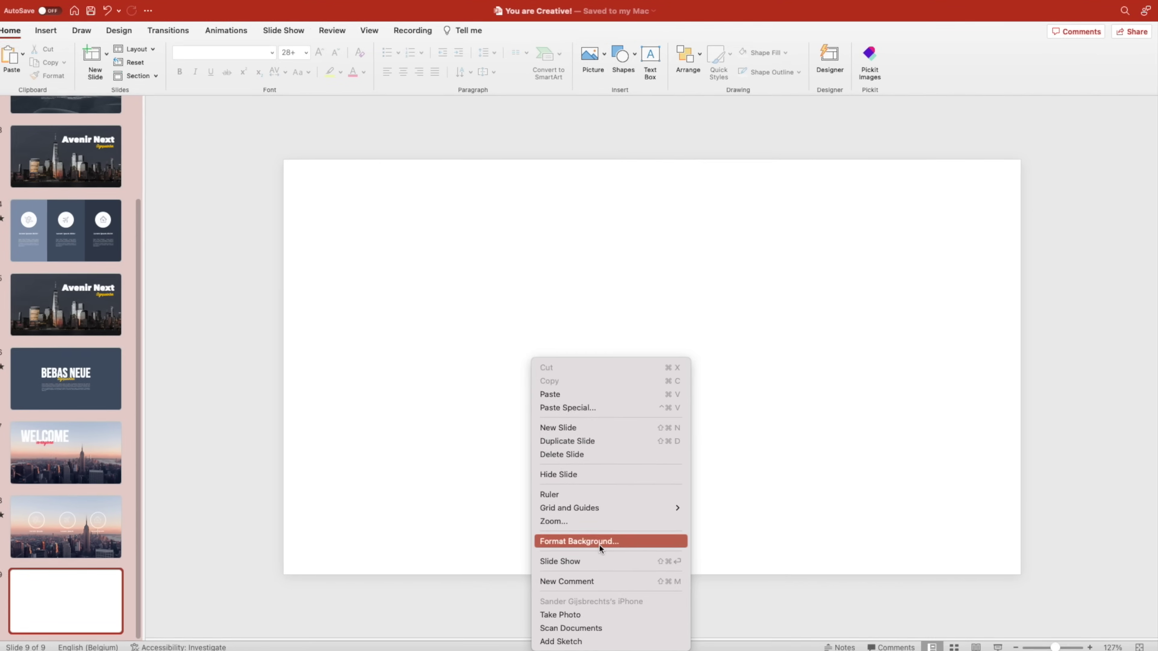
pyautogui.click(599, 542)
pyautogui.click(921, 183)
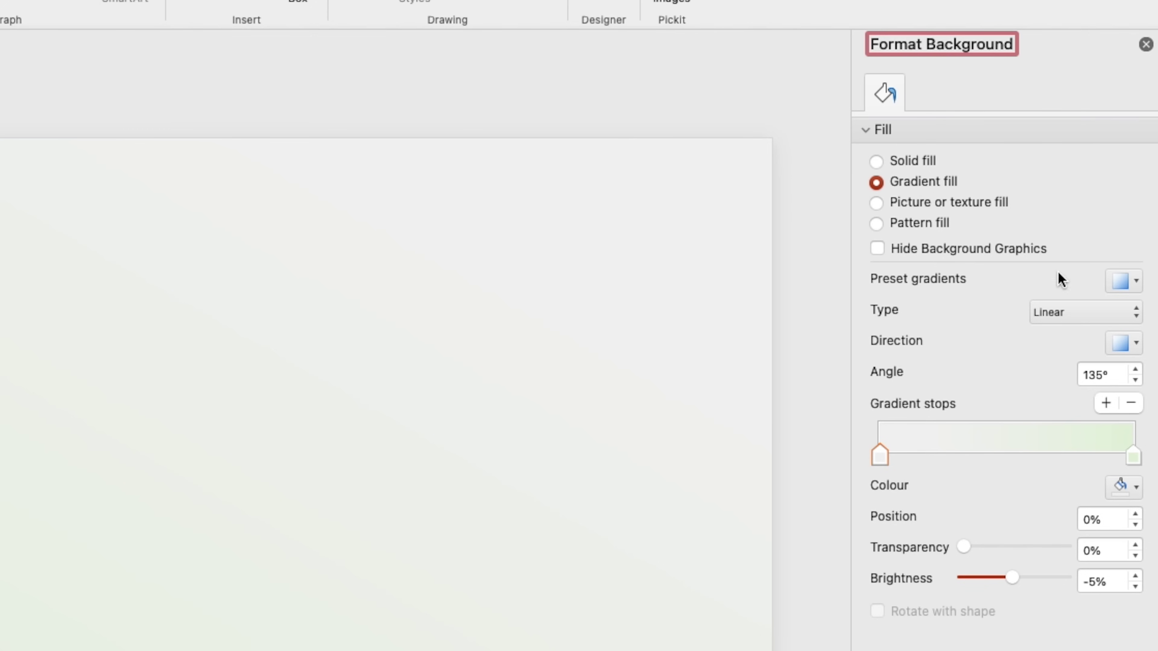
pyautogui.click(1133, 456)
pyautogui.click(1135, 487)
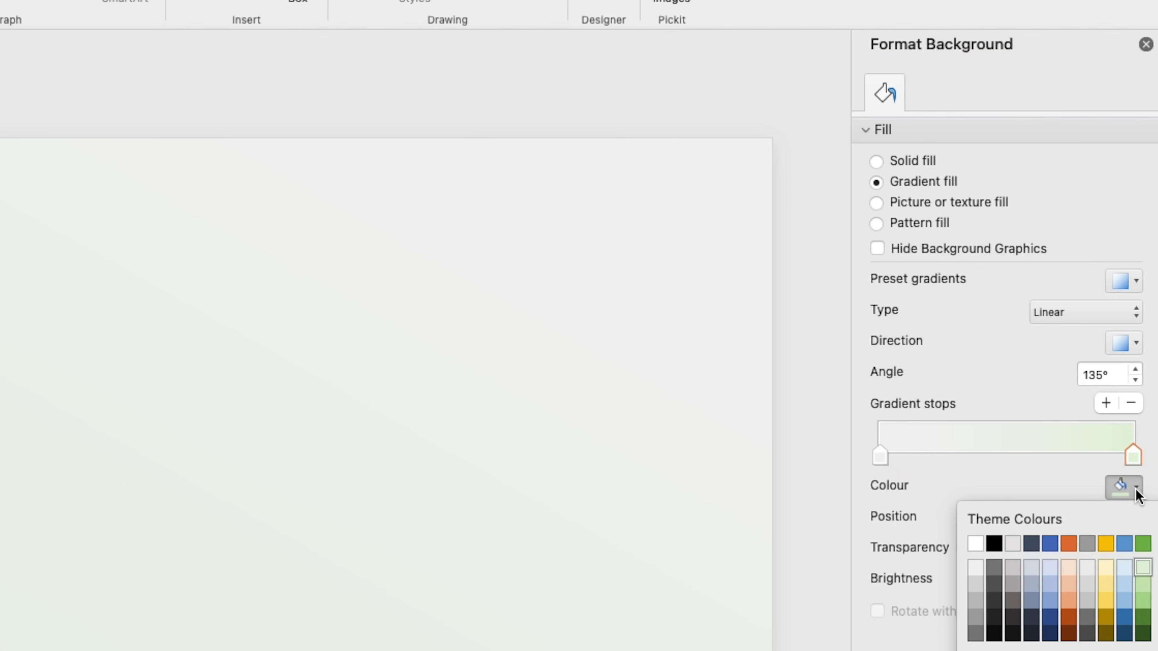
pyautogui.click(1035, 585)
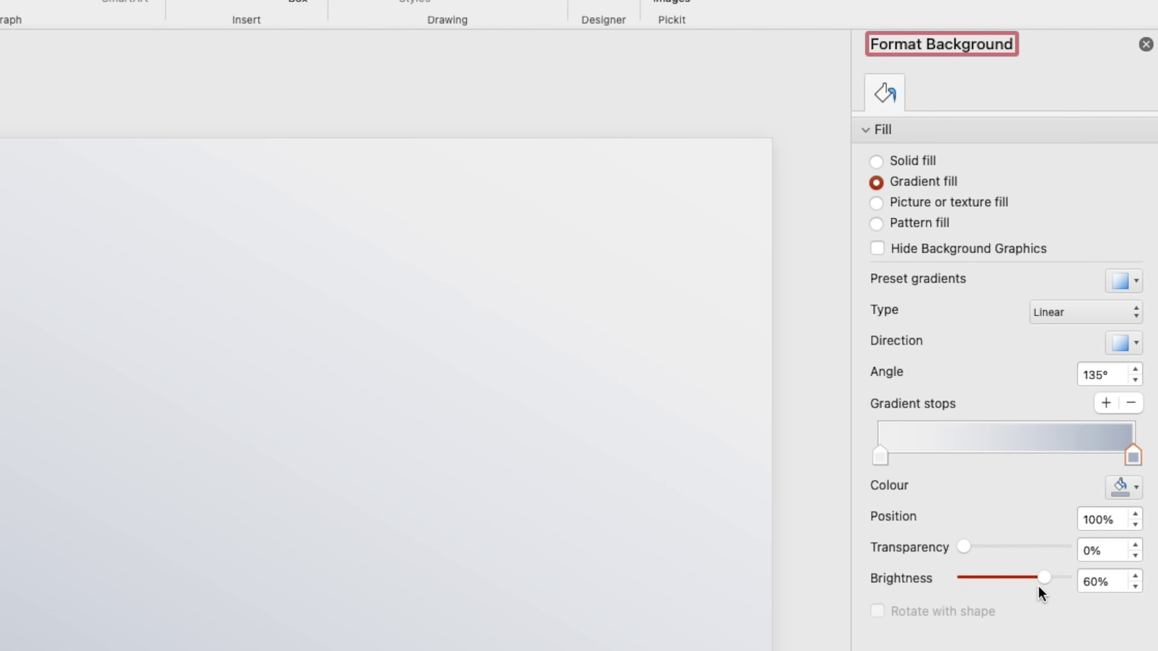
pyautogui.click(1123, 489)
pyautogui.click(1032, 567)
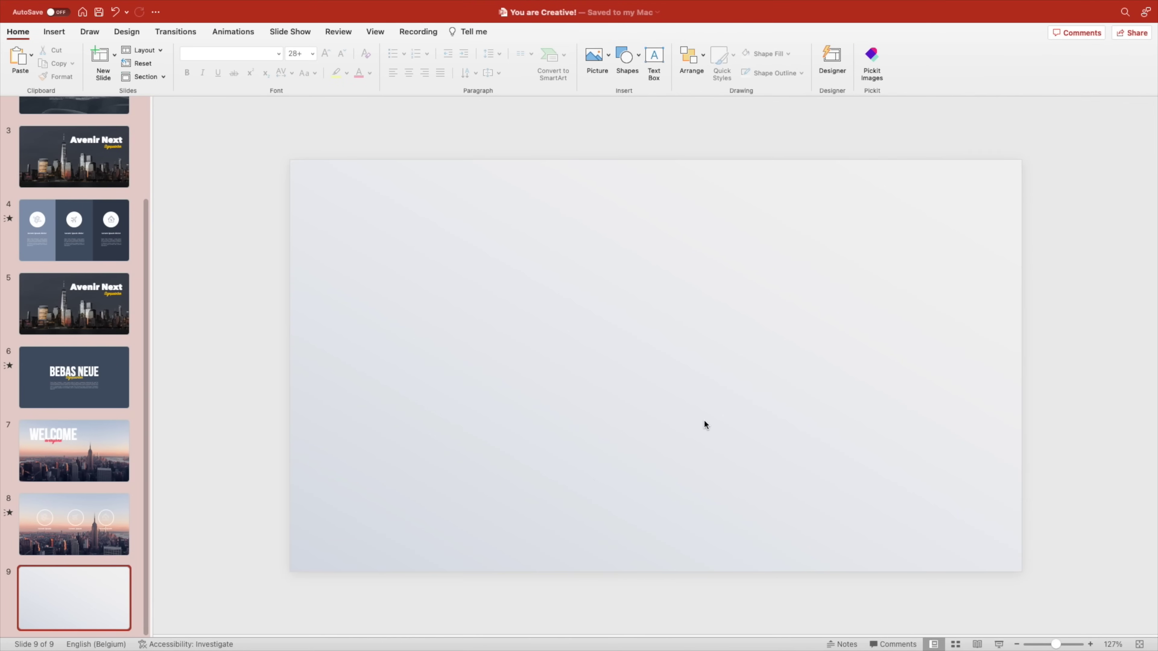
# Step: Paste the white car picture onto slide 9 and place it in the lower right of the slide
pyautogui.press('super+v')
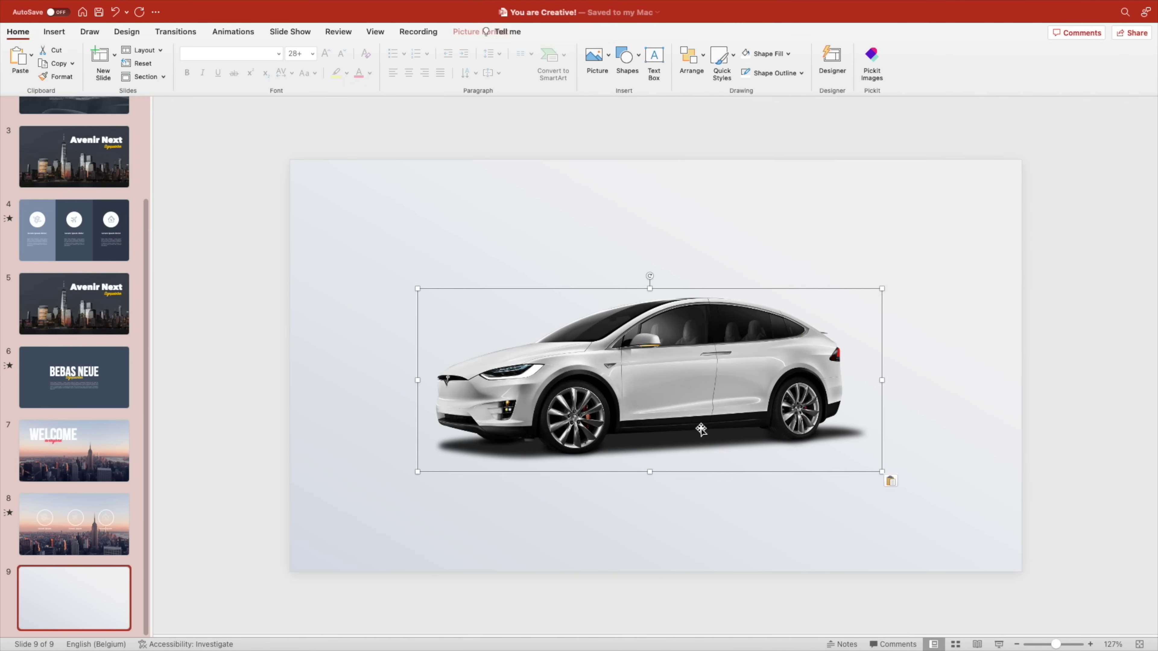
pyautogui.moveTo(627, 397); pyautogui.dragTo(767, 442)
# Step: Copy the "WELCOME" and "everyone" text from slide 7 to slide 9 and place it at the upper left, slightly lower than the original
pyautogui.click(18, 451)
pyautogui.click(522, 244)
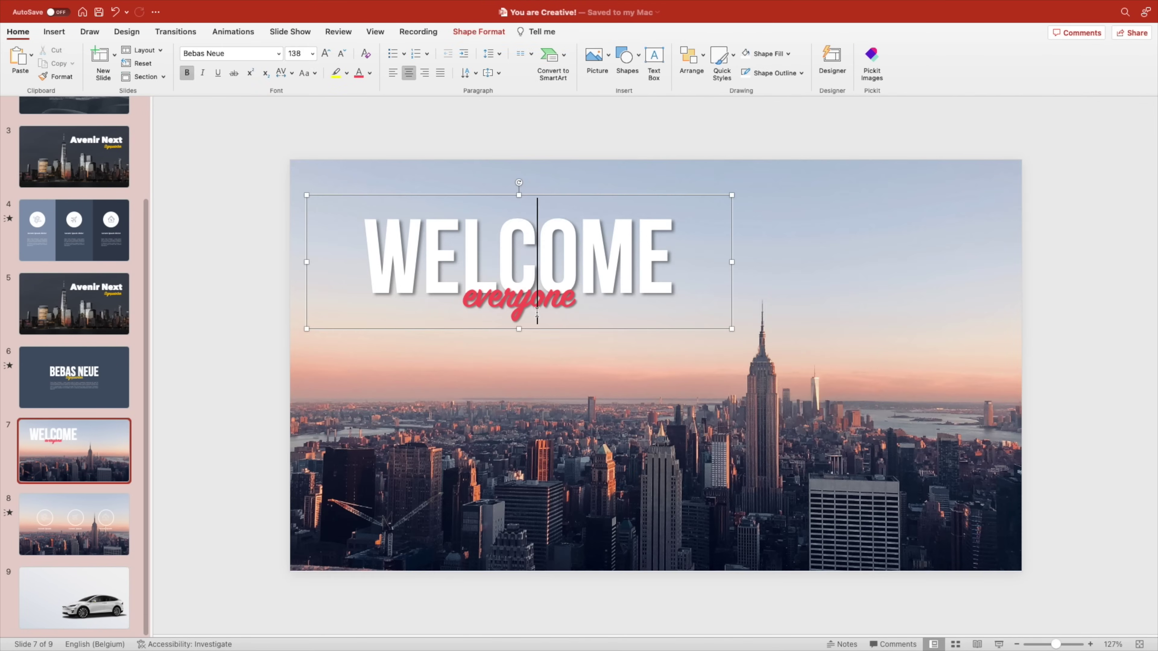
pyautogui.click(537, 313)
pyautogui.press('super+c')
pyautogui.click(82, 572)
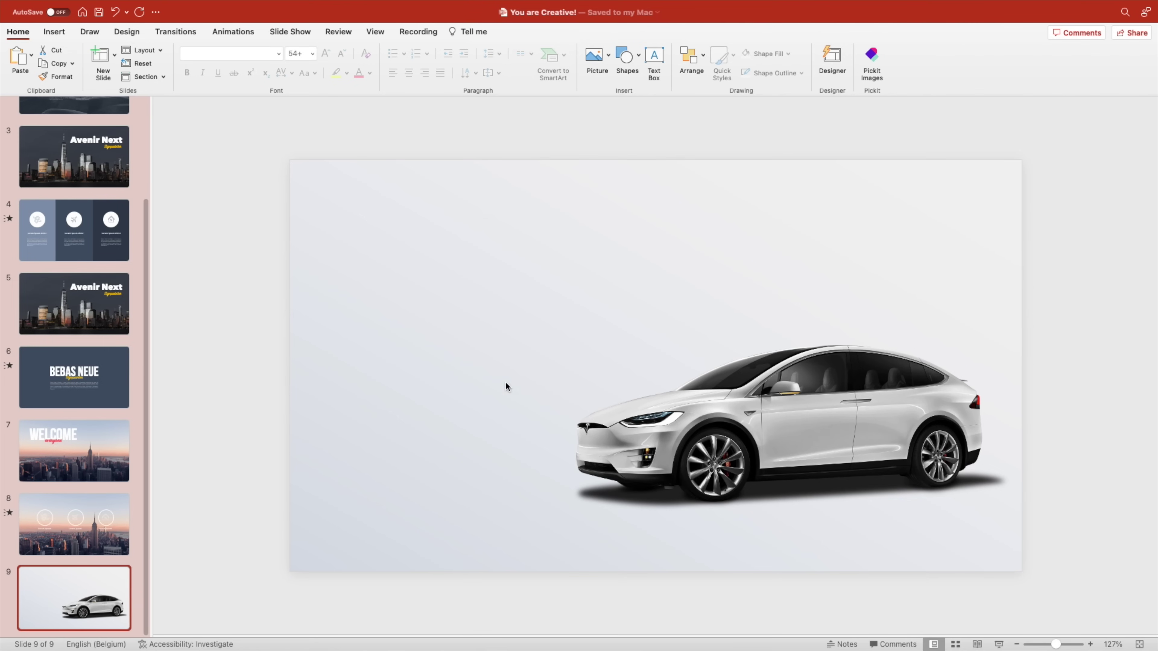
pyautogui.press('super+v')
pyautogui.moveTo(610, 206); pyautogui.dragTo(610, 233)
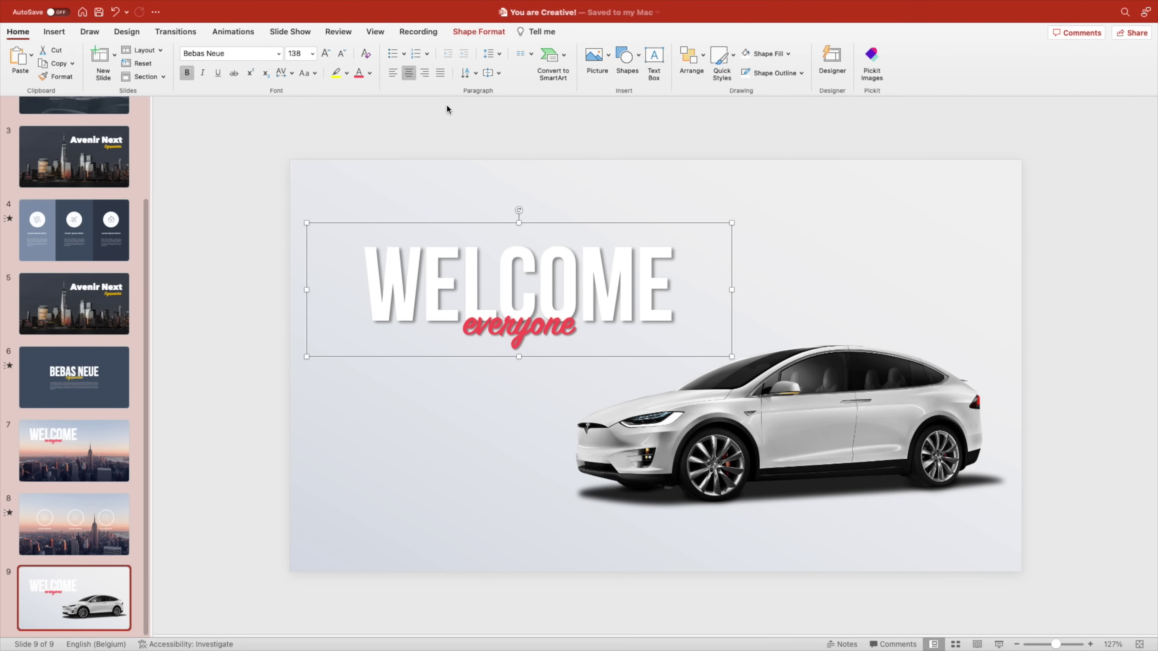
# Step: Recolour the "WELCOME" title on slide 9 dark grey, after trying a dark blue-grey
pyautogui.click(370, 73)
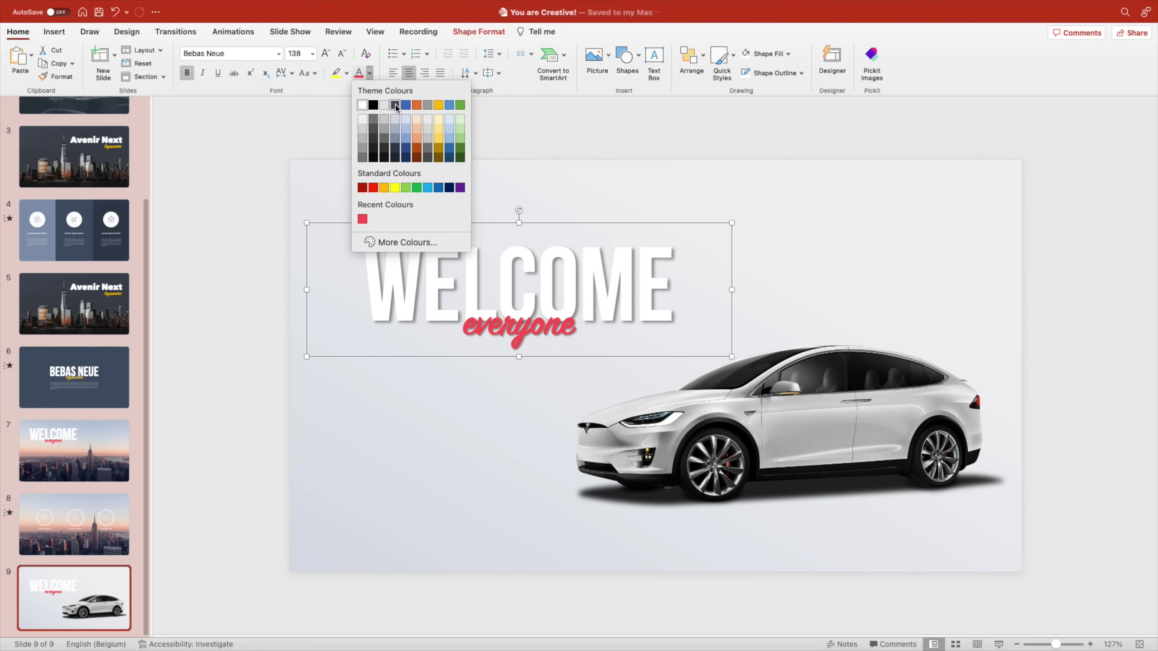
pyautogui.click(395, 149)
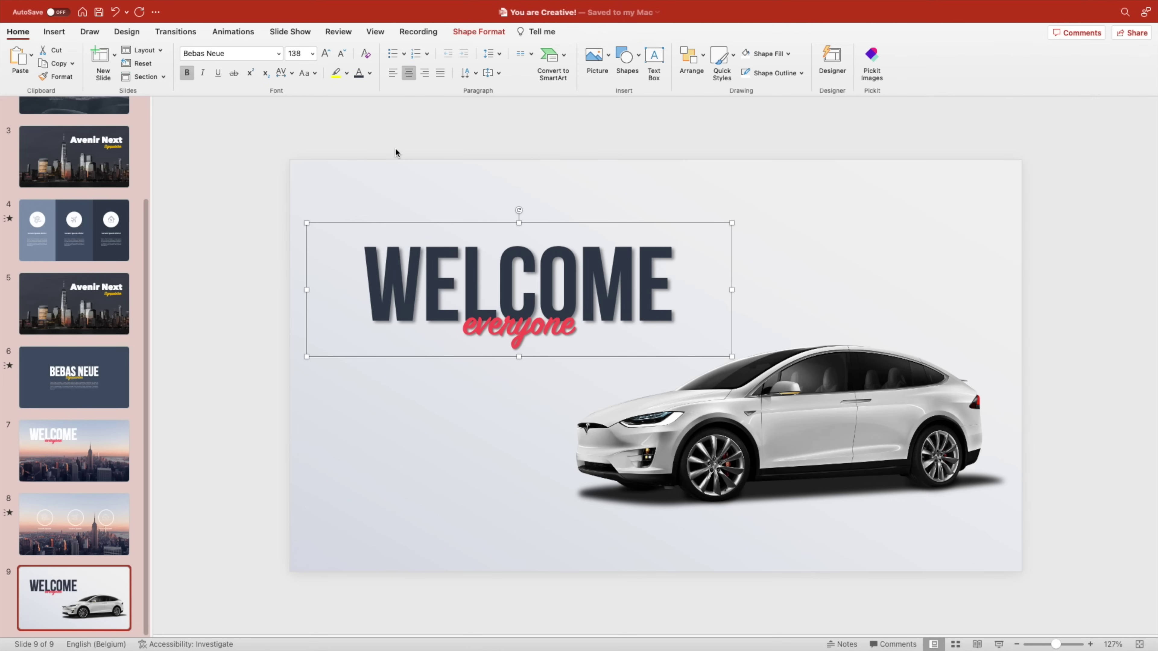
pyautogui.click(370, 74)
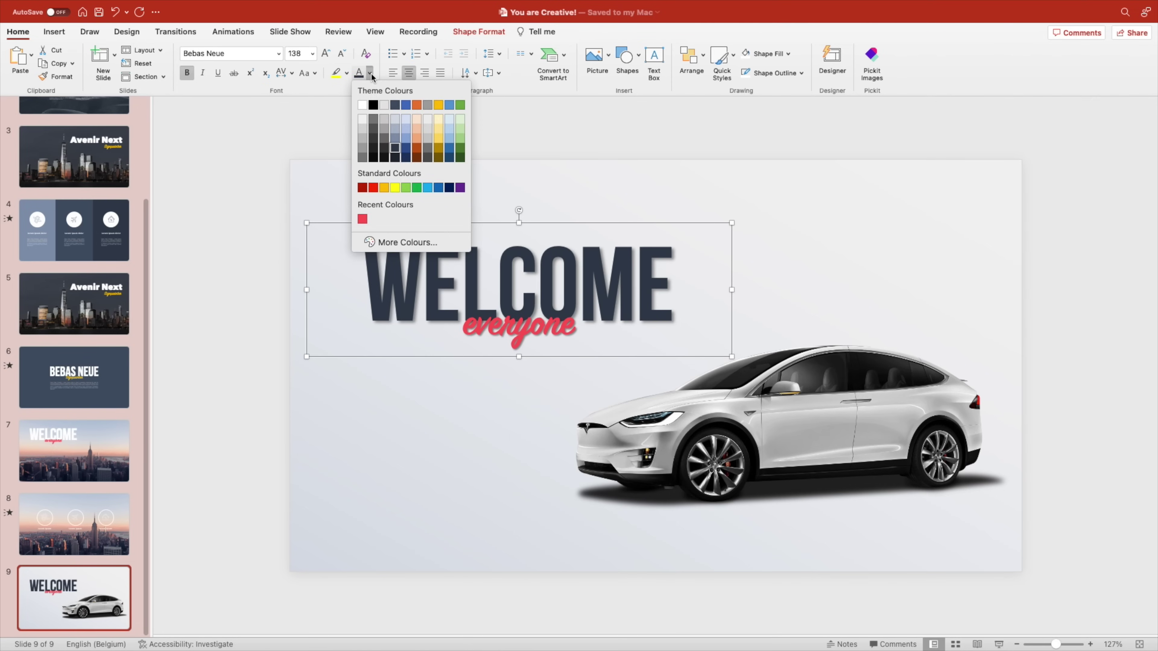
pyautogui.click(374, 148)
# Step: Replace the title with "TESLA", enlarge it to 166 pt and move it up slightly
pyautogui.doubleClick(529, 258)
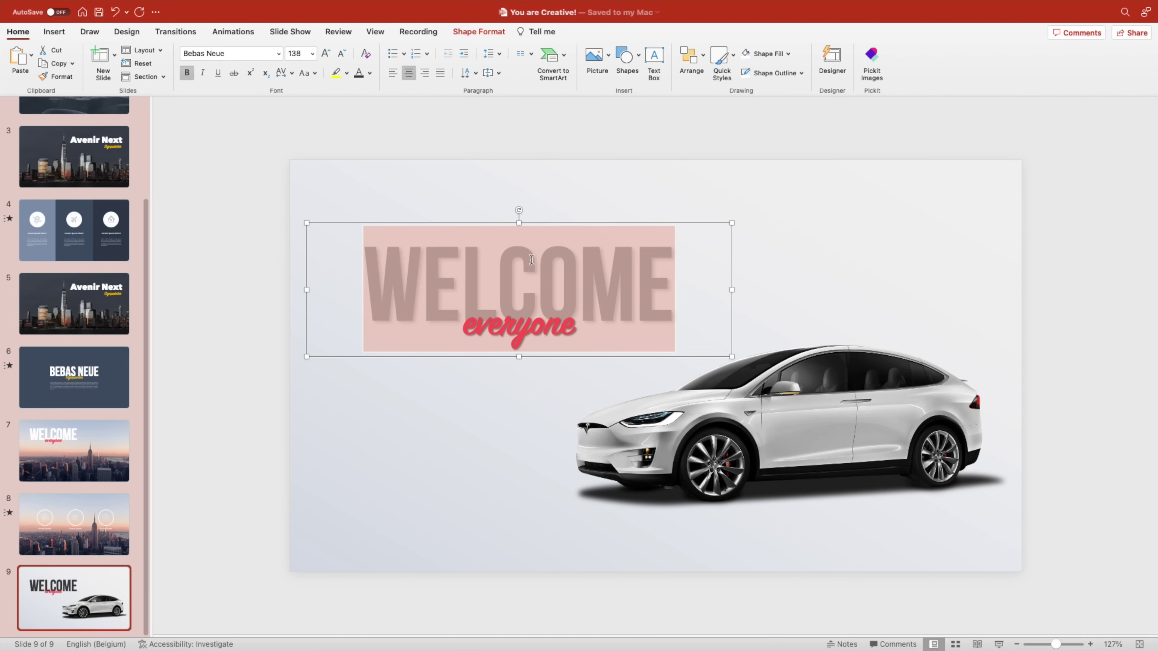
pyautogui.write('TESLA')
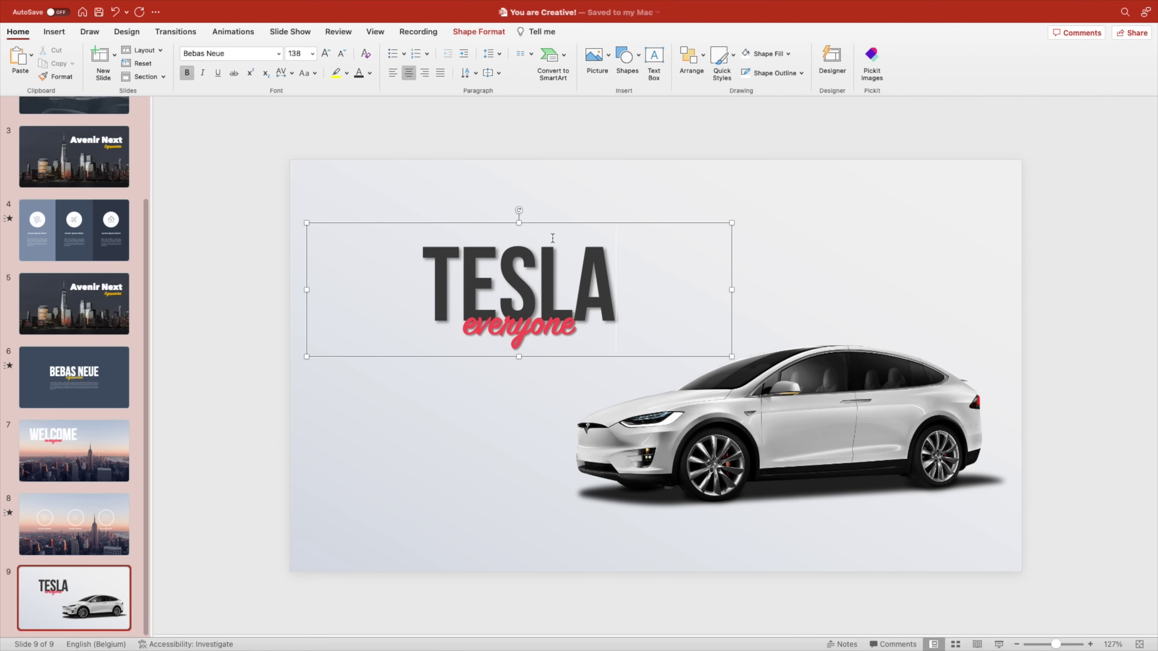
pyautogui.click(325, 55)
pyautogui.click(325, 55)
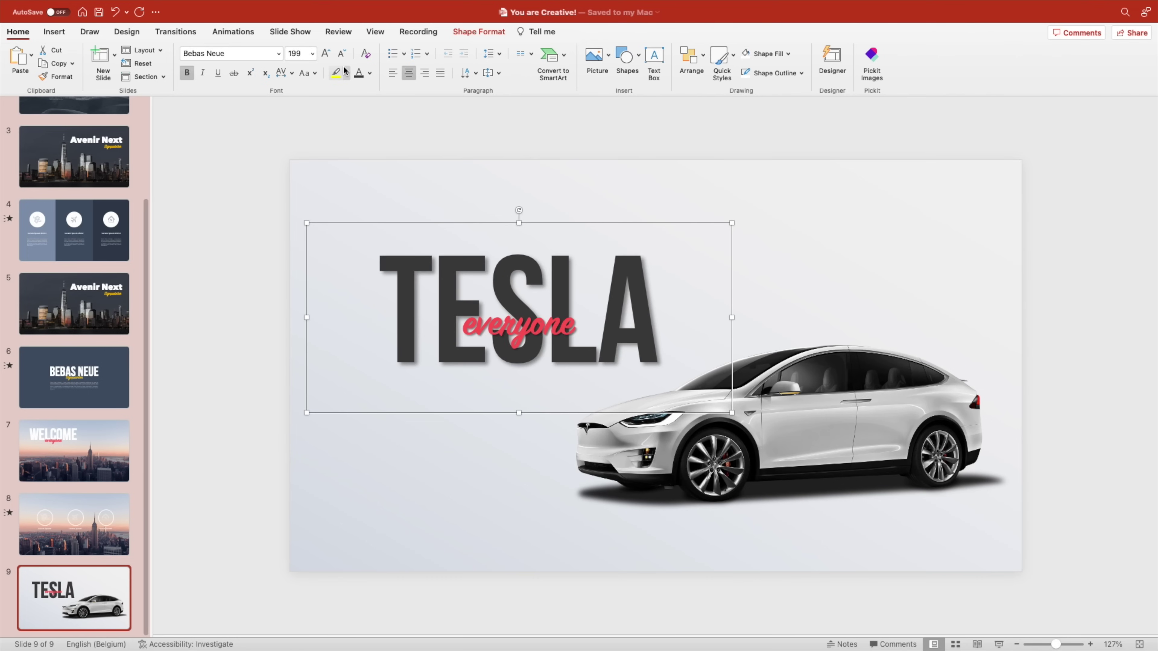
pyautogui.click(342, 54)
pyautogui.moveTo(582, 223); pyautogui.dragTo(582, 205)
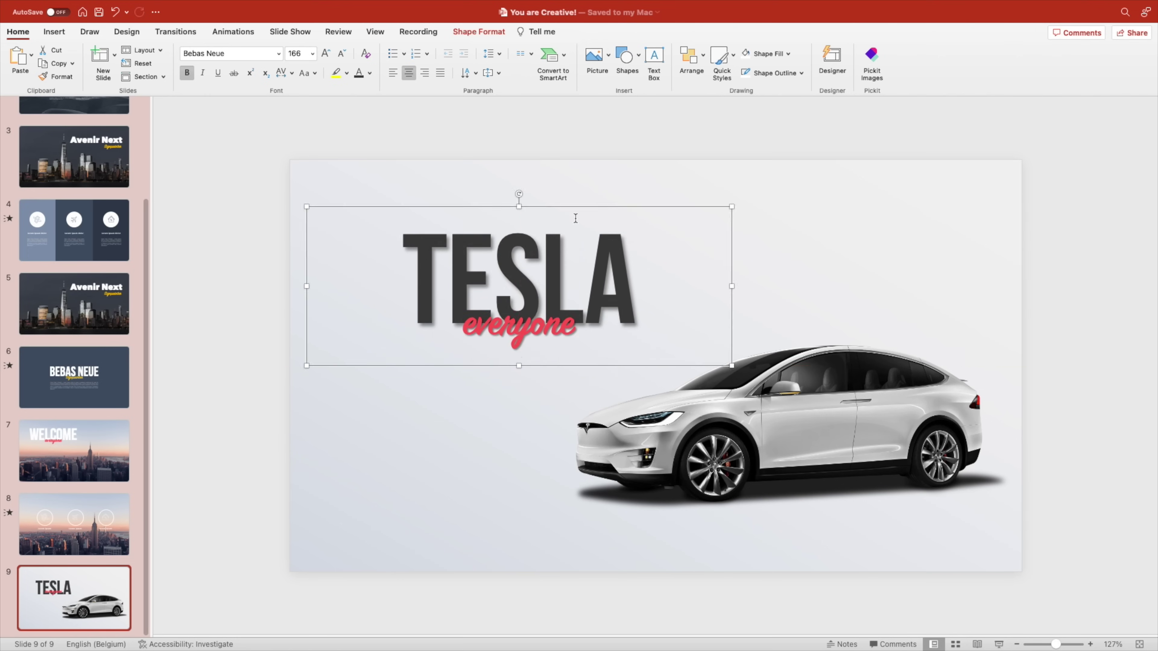
# Step: Recolour the "everyone" subtitle dark red and nudge it down slightly
pyautogui.click(546, 302)
pyautogui.click(371, 76)
pyautogui.click(363, 188)
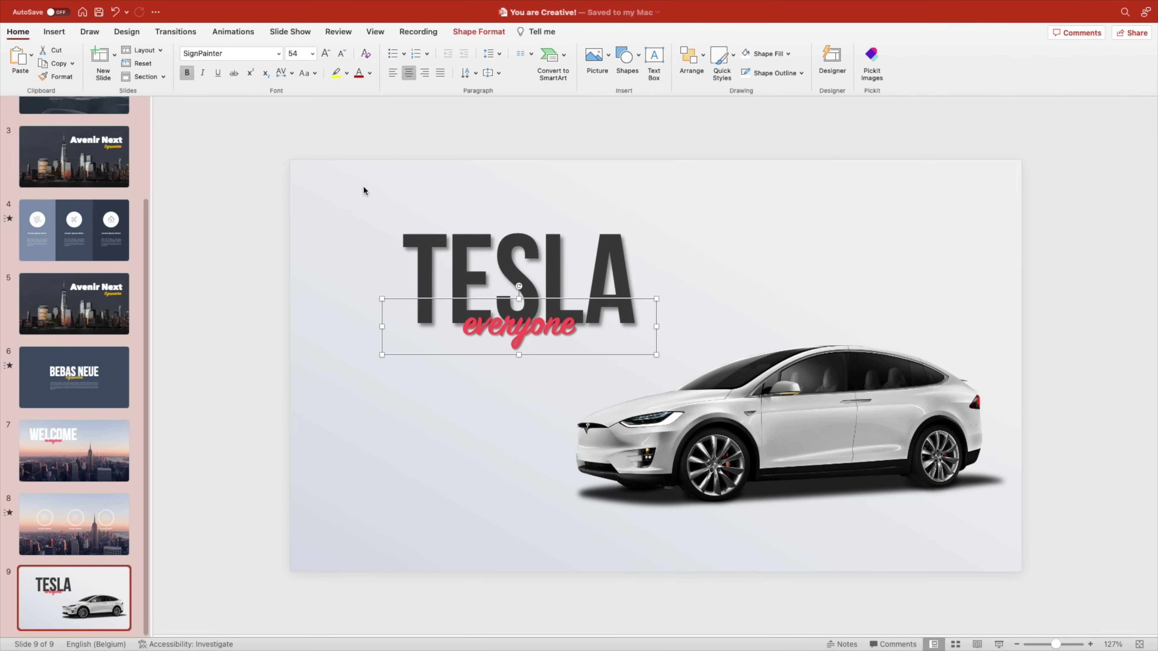
pyautogui.moveTo(559, 300); pyautogui.dragTo(558, 305)
# Step: Set the text shadow transparency of both the title and the subtitle to about 79%
pyautogui.rightClick(560, 206)
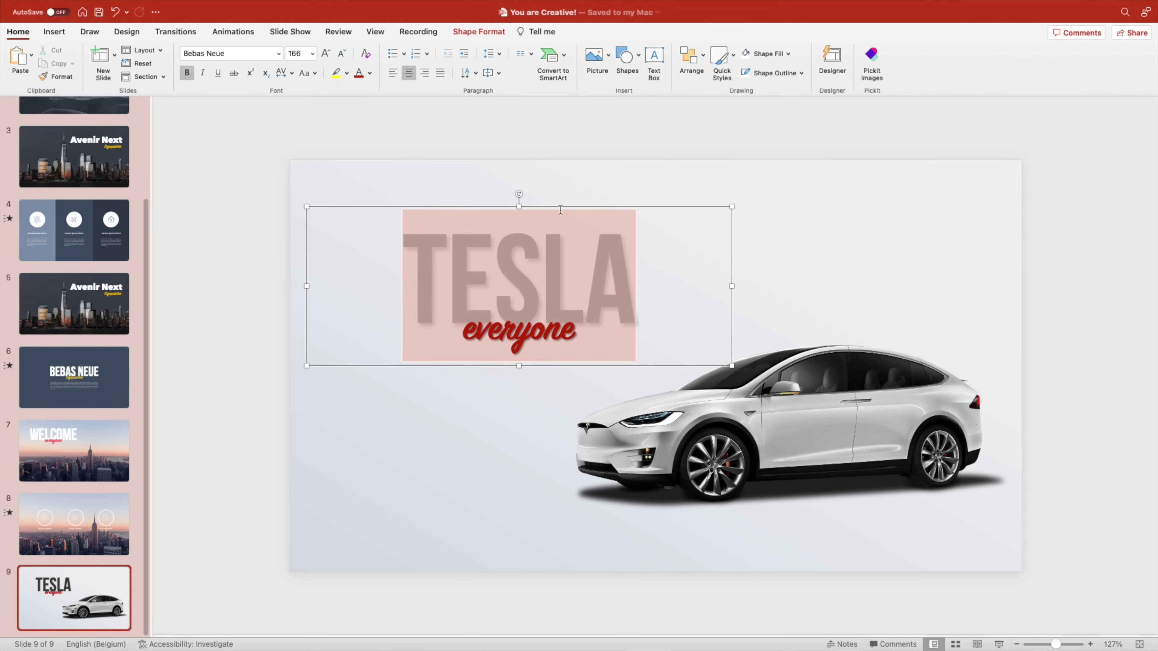
pyautogui.keyDown('shift'); pyautogui.click(547, 324); pyautogui.keyUp('shift')
pyautogui.rightClick(550, 206)
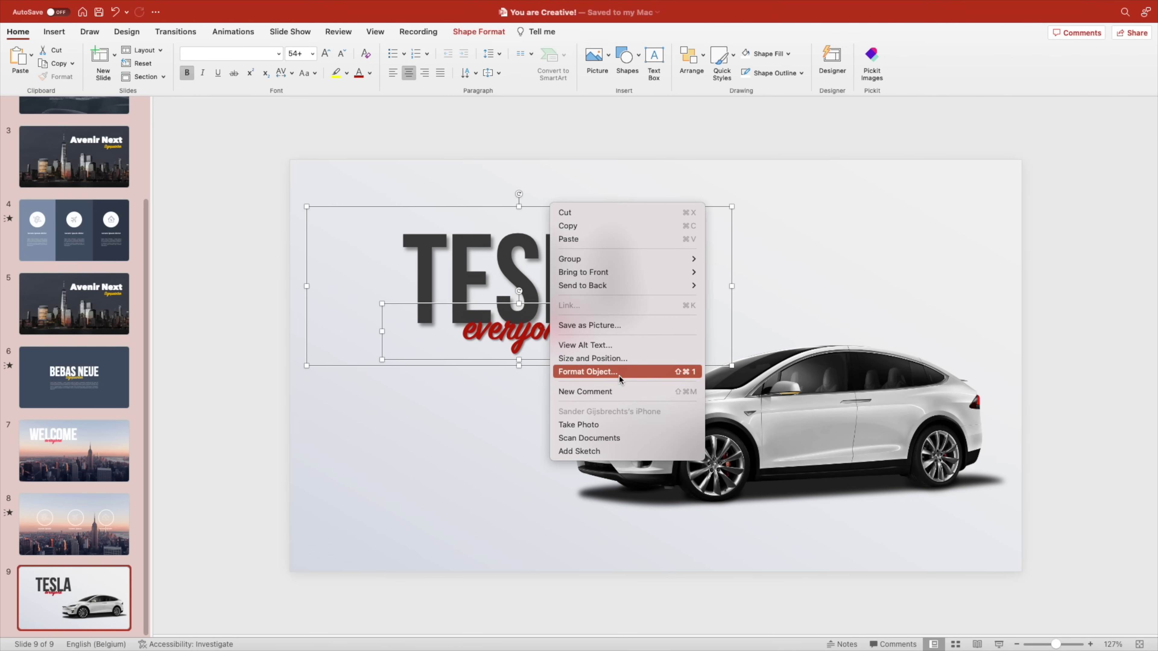
pyautogui.click(608, 373)
pyautogui.click(1097, 127)
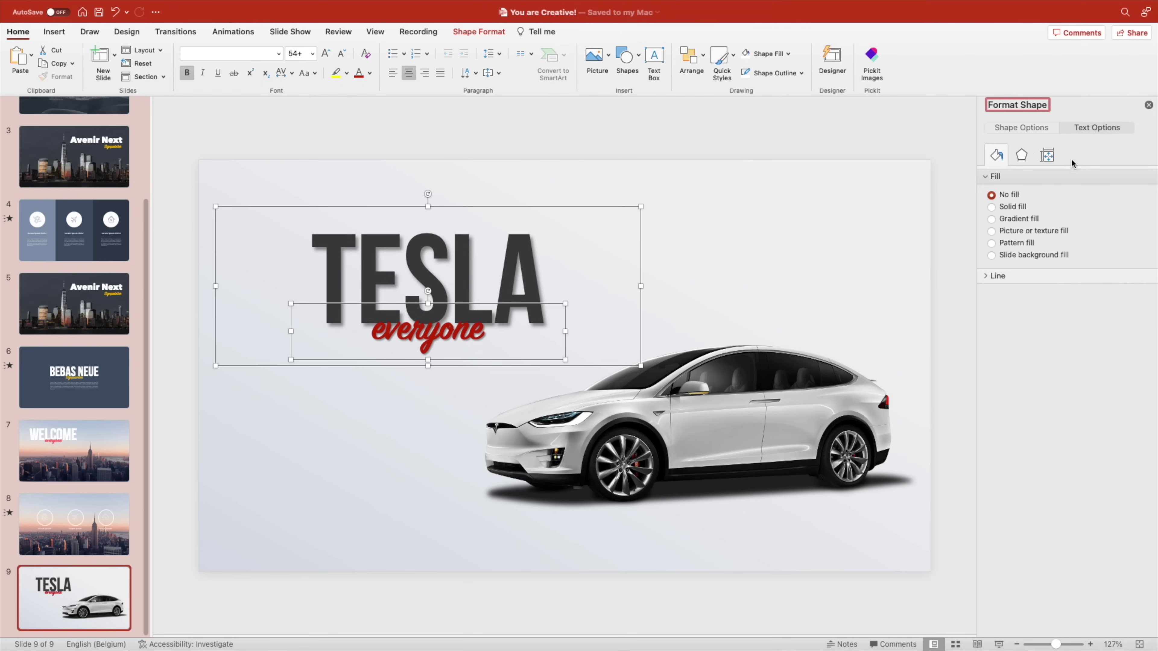
pyautogui.click(1022, 155)
pyautogui.moveTo(1083, 234)
pyautogui.mouseDown()
pyautogui.moveTo(1071, 233)
pyautogui.moveTo(1089, 234)
pyautogui.mouseUp()
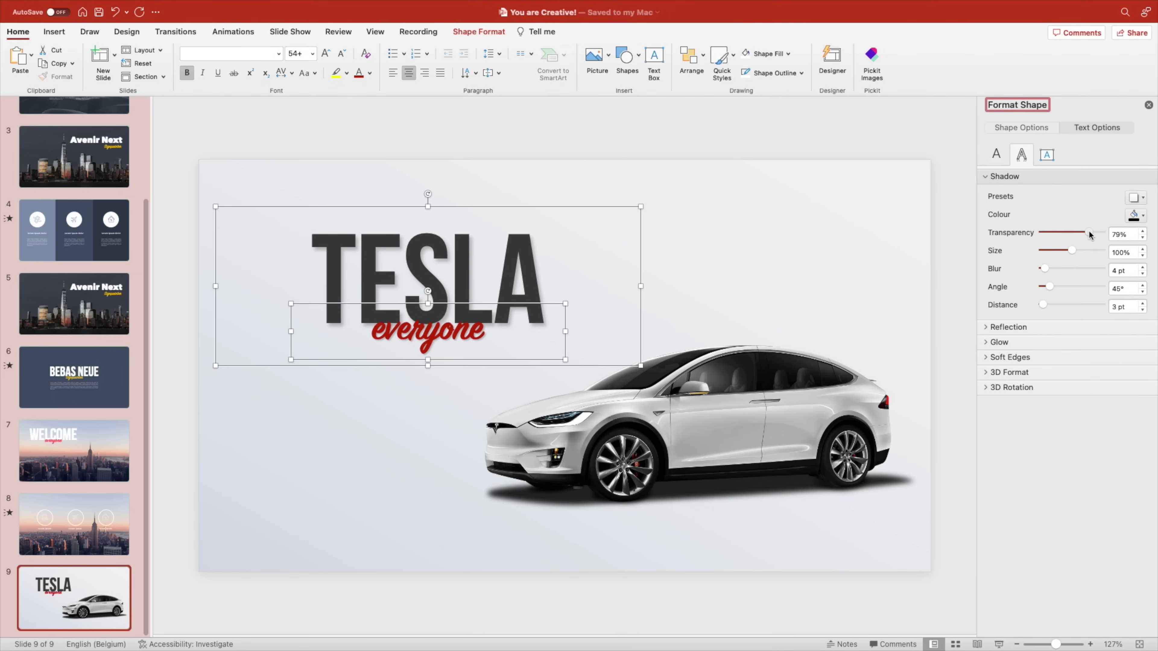
pyautogui.click(1148, 105)
pyautogui.click(768, 252)
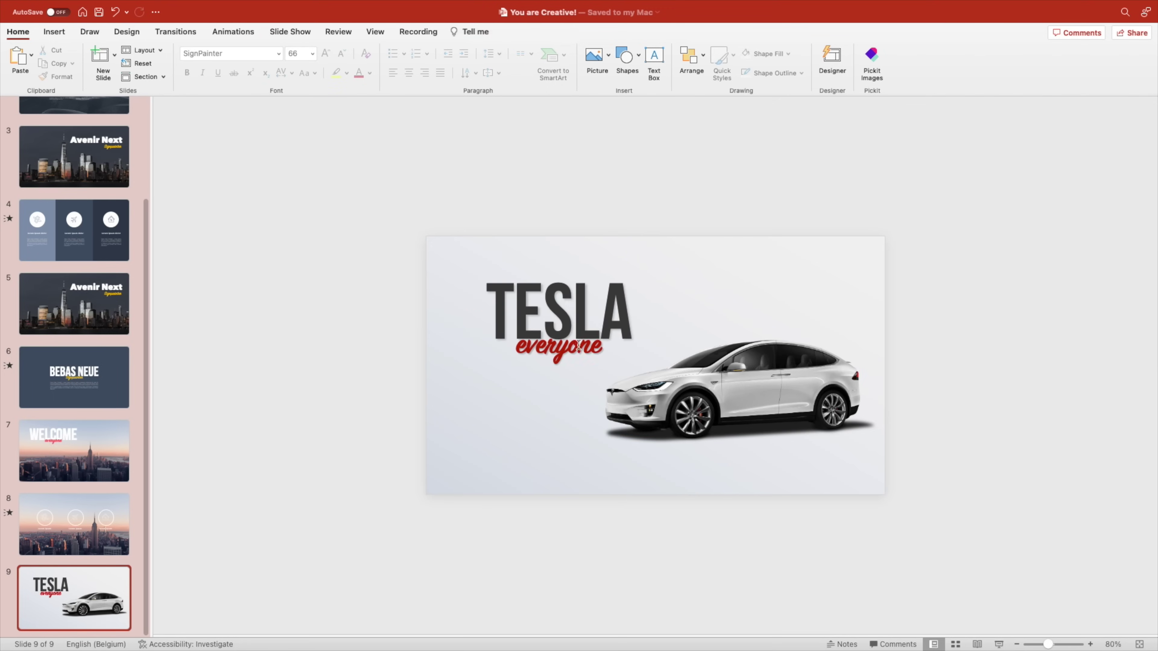
# Step: Replace the "everyone" subtitle with "Model Y"
pyautogui.doubleClick(572, 349)
pyautogui.write('Model')
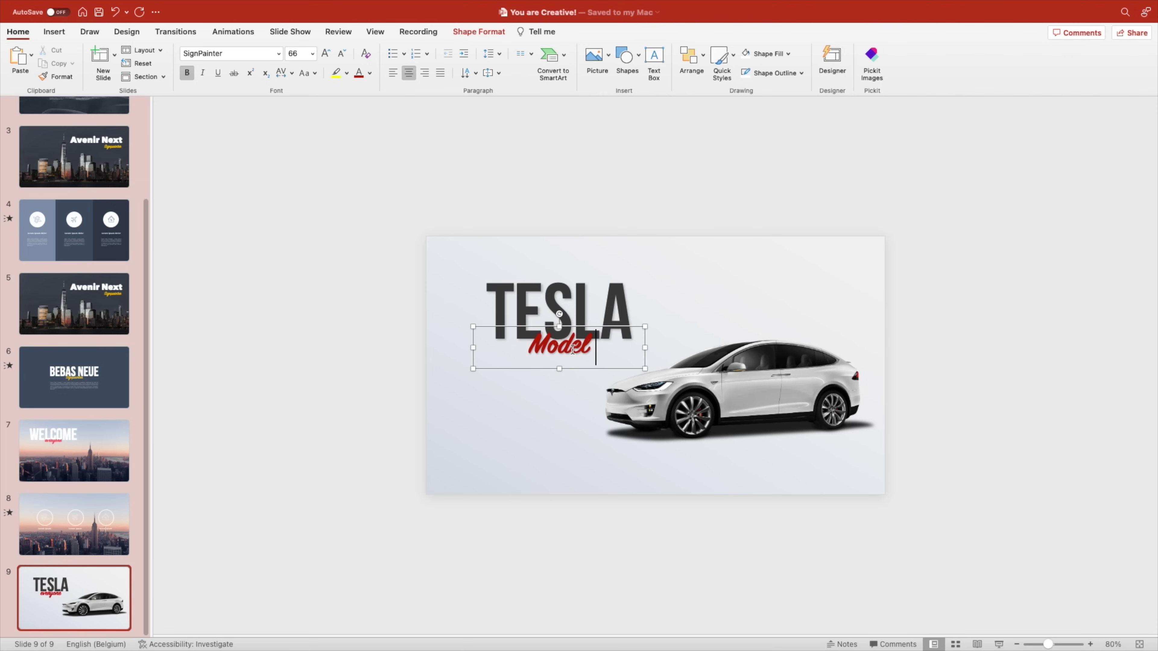
pyautogui.write(' Y')
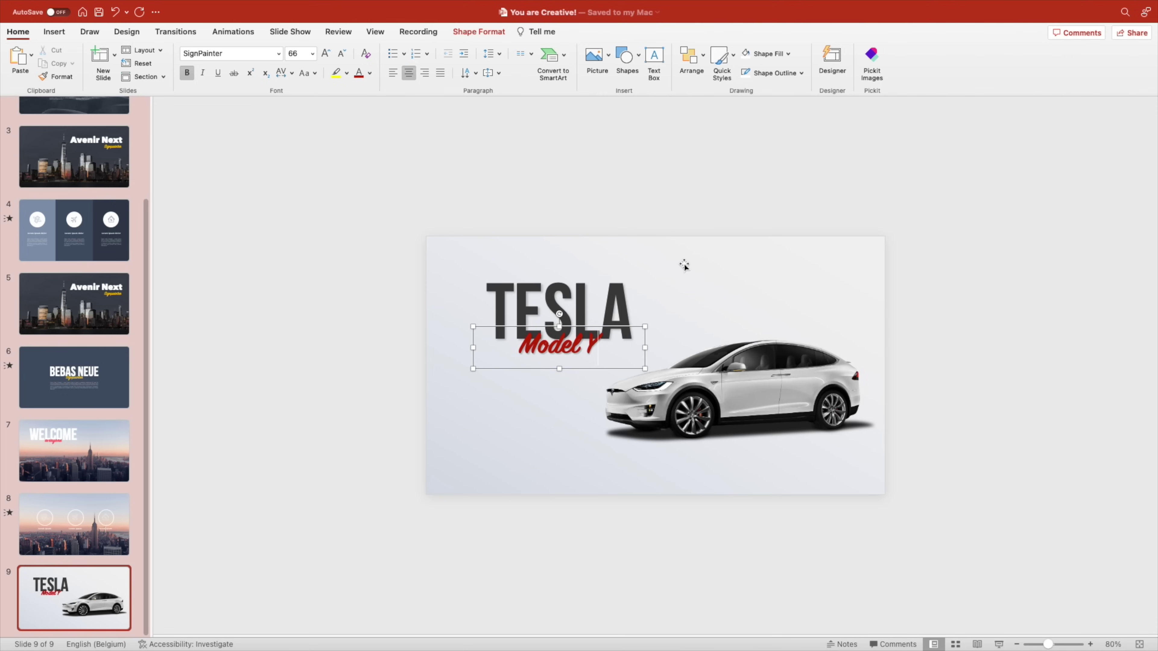
pyautogui.click(704, 208)
pyautogui.scroll(5, 704, 208)
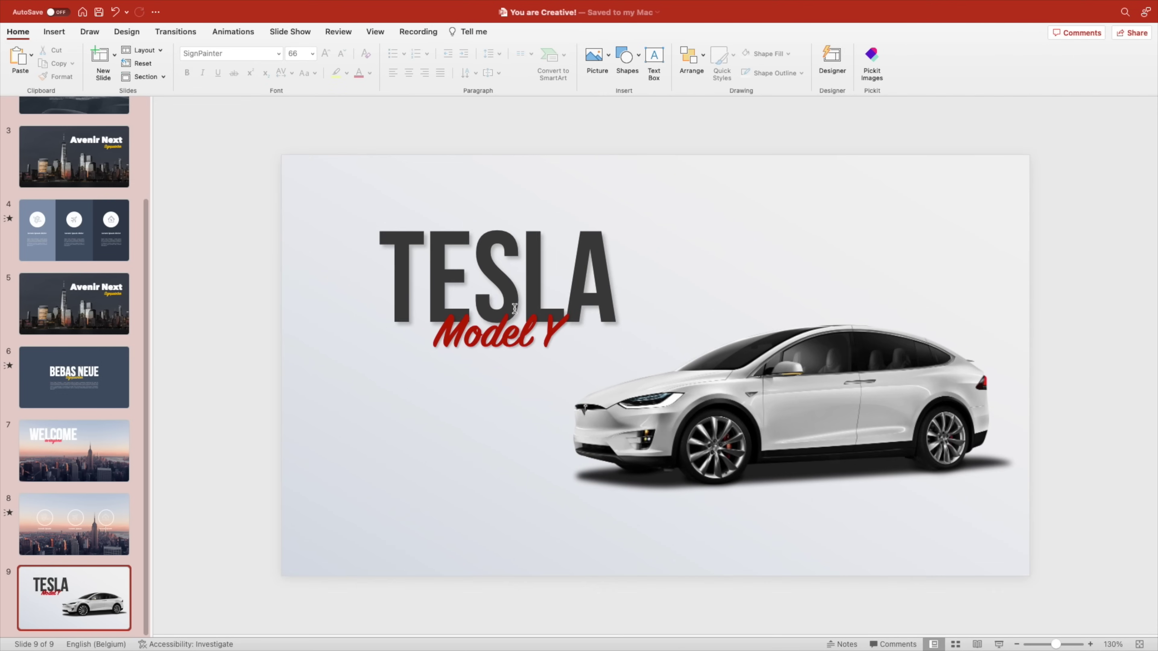
# Step: Duplicate the TESLA Model Y slide
pyautogui.rightClick(67, 593)
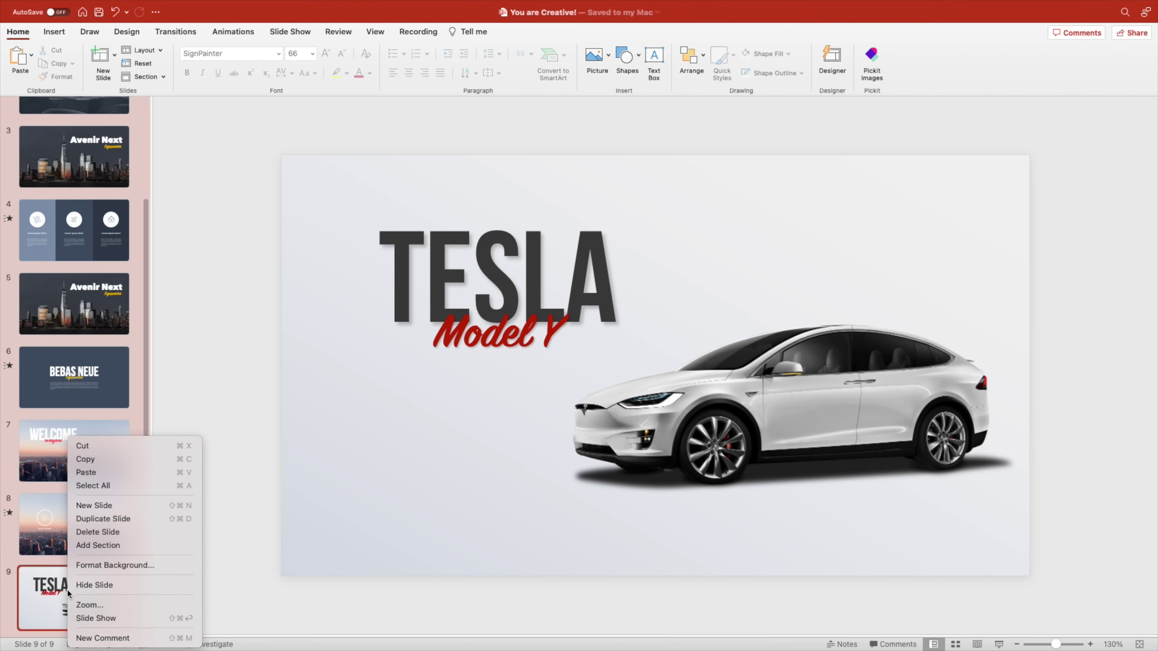
pyautogui.click(480, 295)
pyautogui.click(480, 294)
pyautogui.click(433, 447)
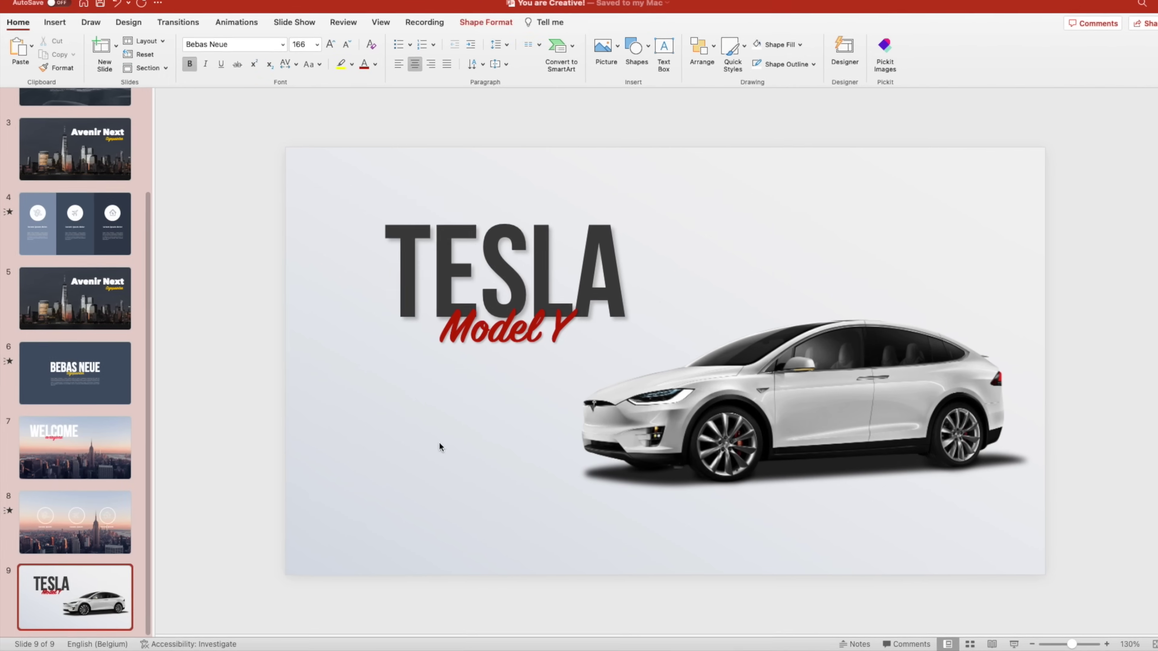
pyautogui.rightClick(101, 580)
pyautogui.hotkey('ctrl', 'd')
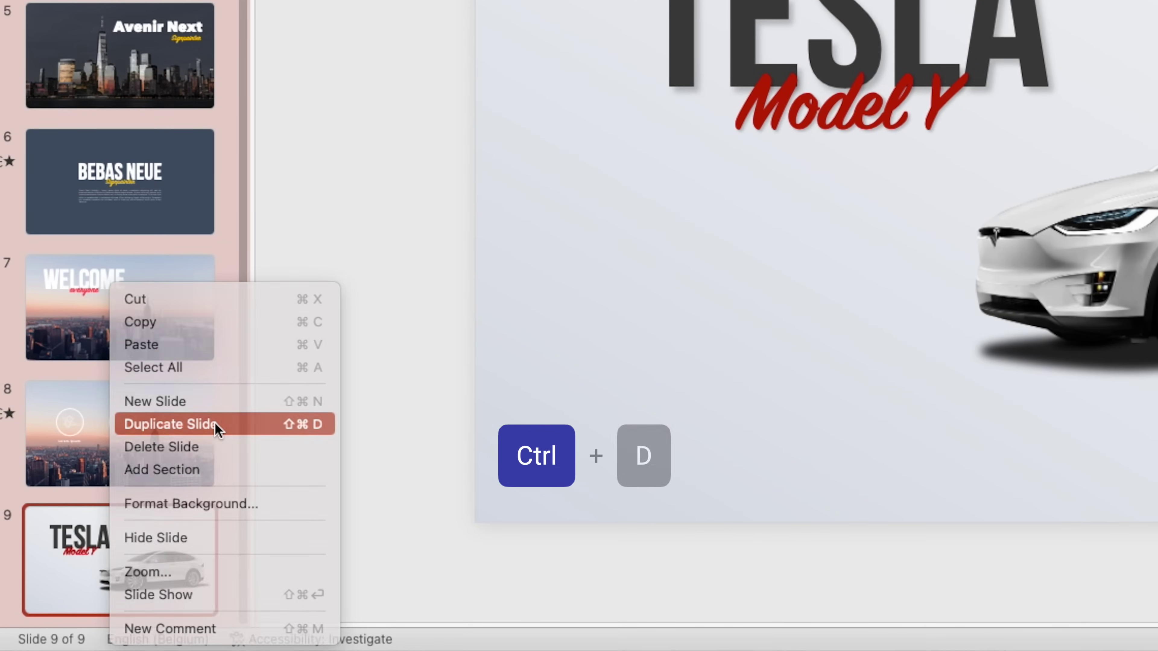
pyautogui.click(199, 455)
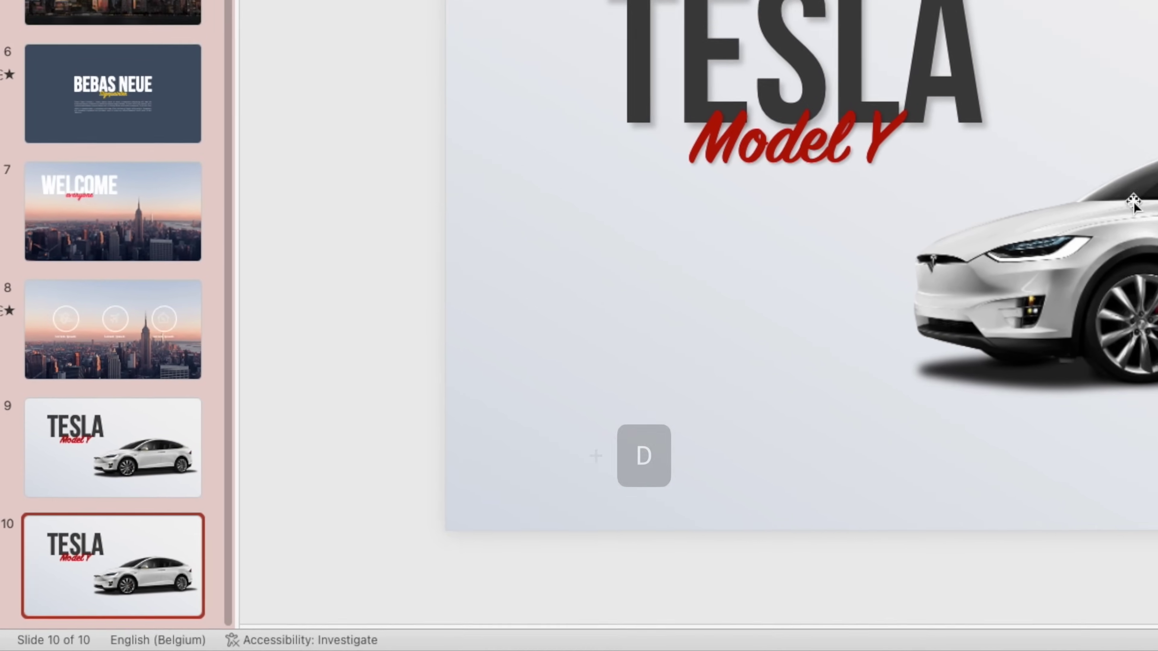
# Step: Enlarge the car picture on the duplicated slide to roughly twice its size, extending well past the slide's right edge
pyautogui.click(868, 349)
pyautogui.scroll(-5, 868, 348)
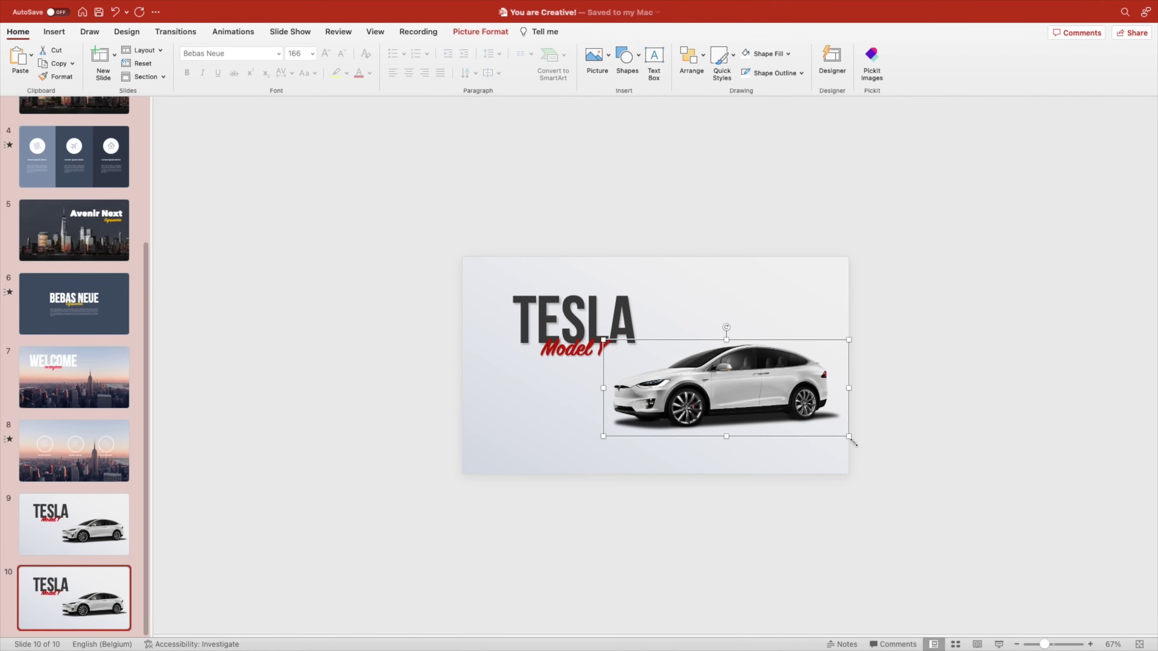
pyautogui.moveTo(849, 437); pyautogui.dragTo(830, 395)
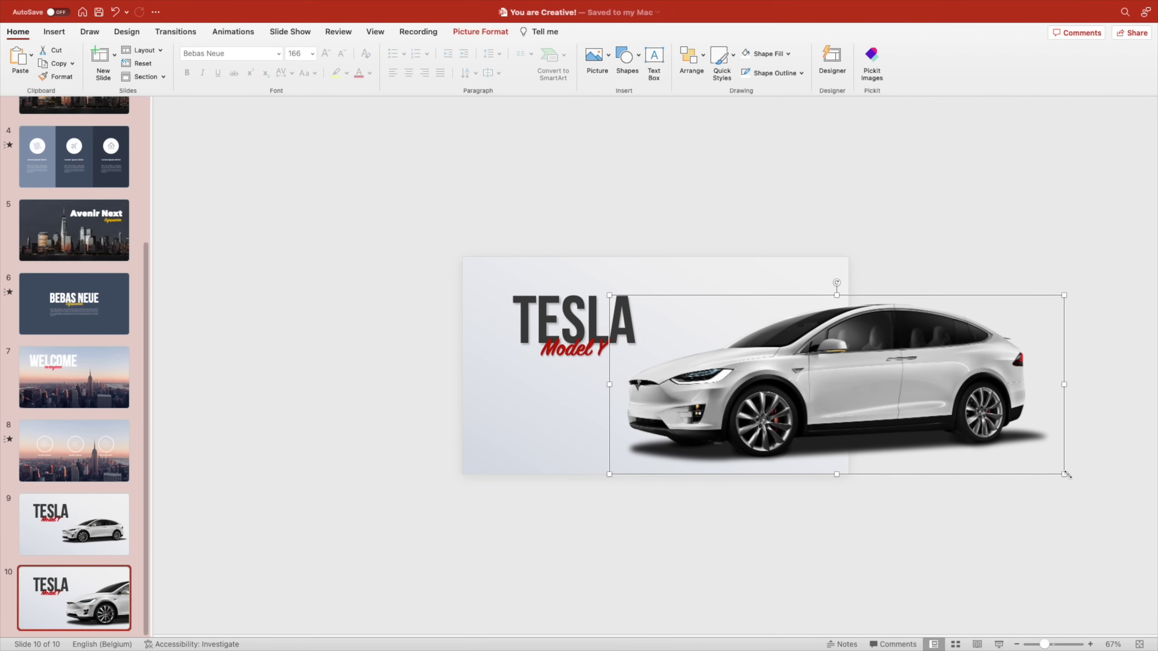
pyautogui.moveTo(1067, 475); pyautogui.dragTo(1090, 483)
pyautogui.moveTo(848, 433); pyautogui.dragTo(848, 424)
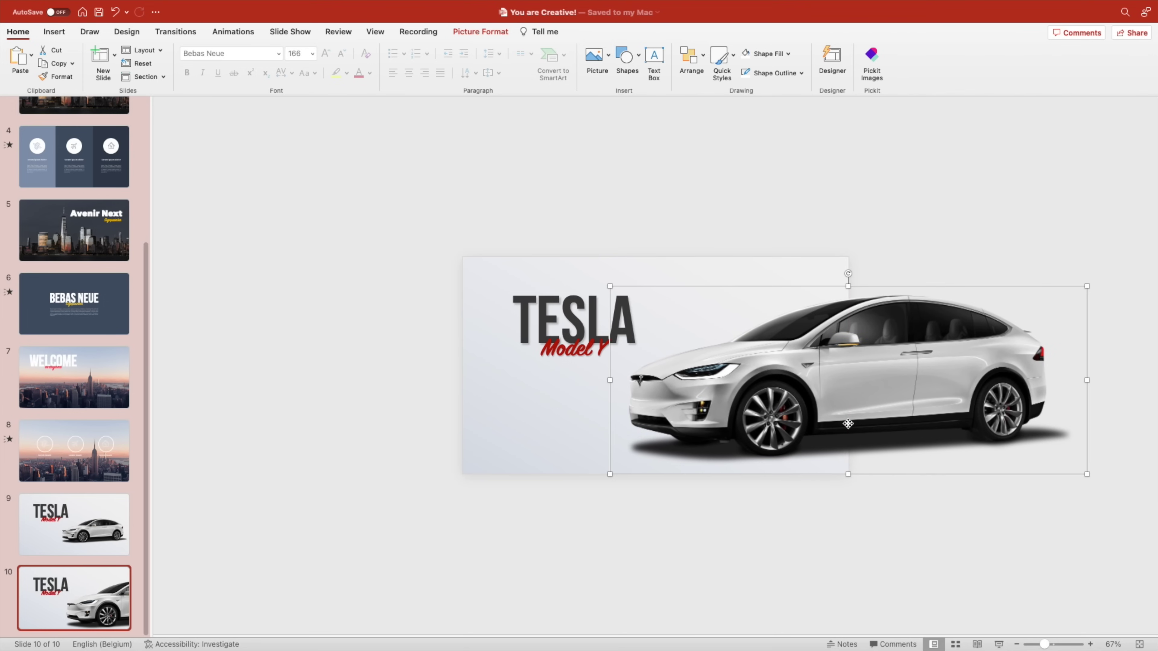
# Step: Move the "TESLA" title and "Model Y" subtitle up together on the duplicated slide
pyautogui.scroll(5, 621, 396)
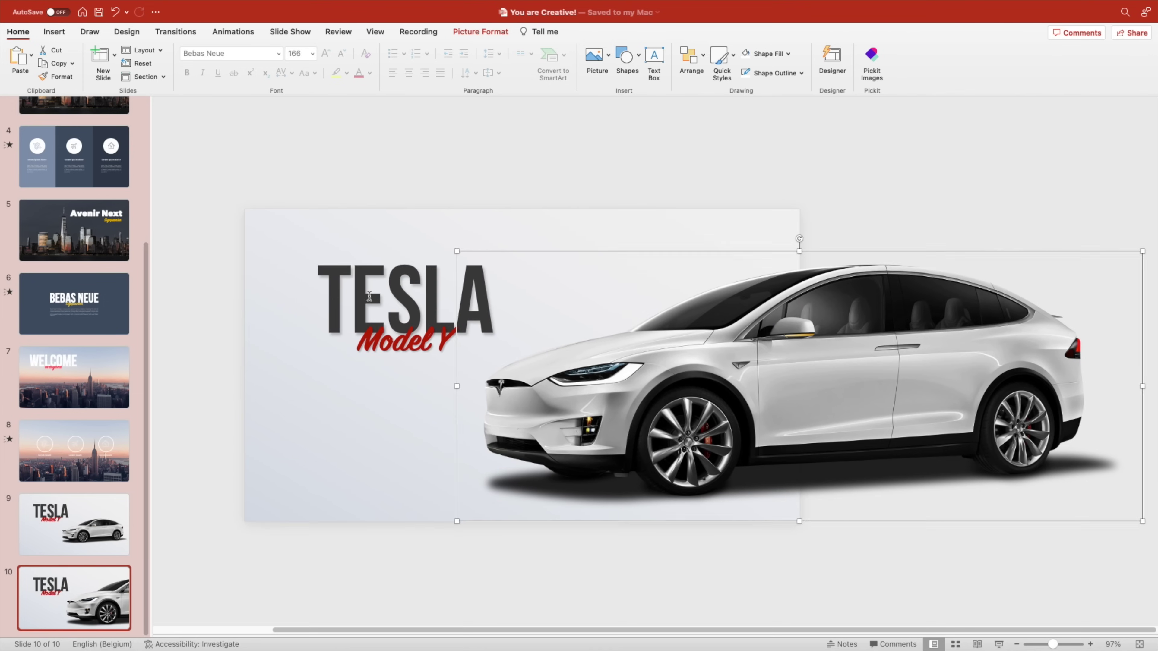
pyautogui.click(395, 345)
pyautogui.click(396, 345)
pyautogui.moveTo(397, 320); pyautogui.dragTo(397, 300)
pyautogui.click(356, 172)
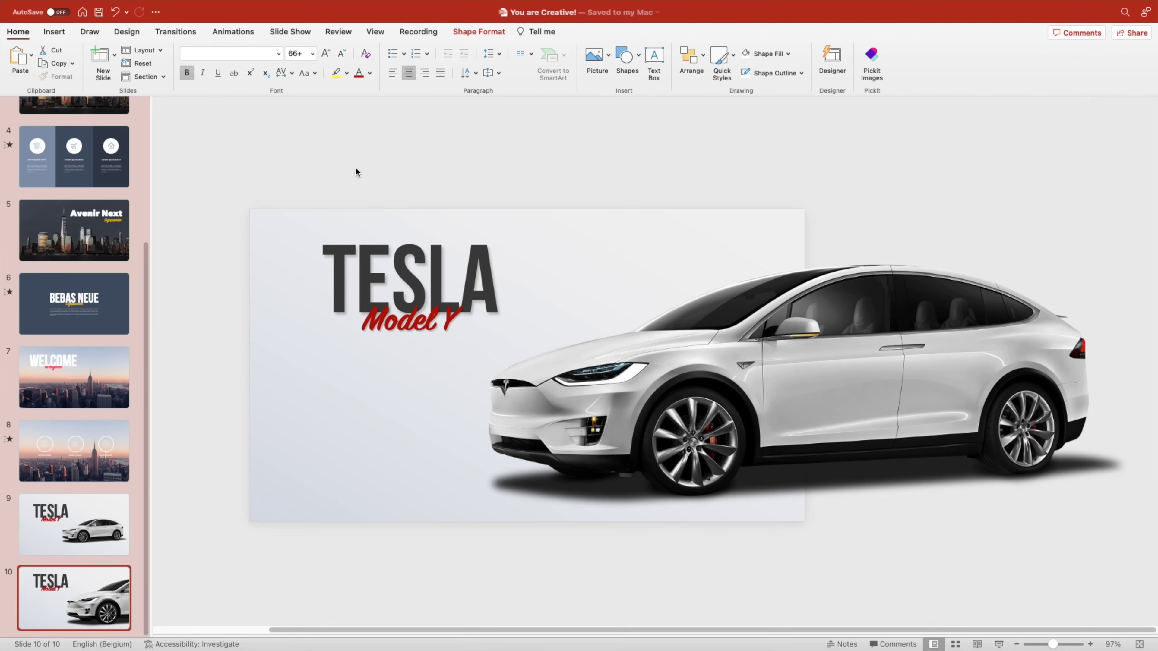
# Step: Draw a circle about 1.83 cm across to the lower left of the title and fill it dark grey
pyautogui.click(629, 59)
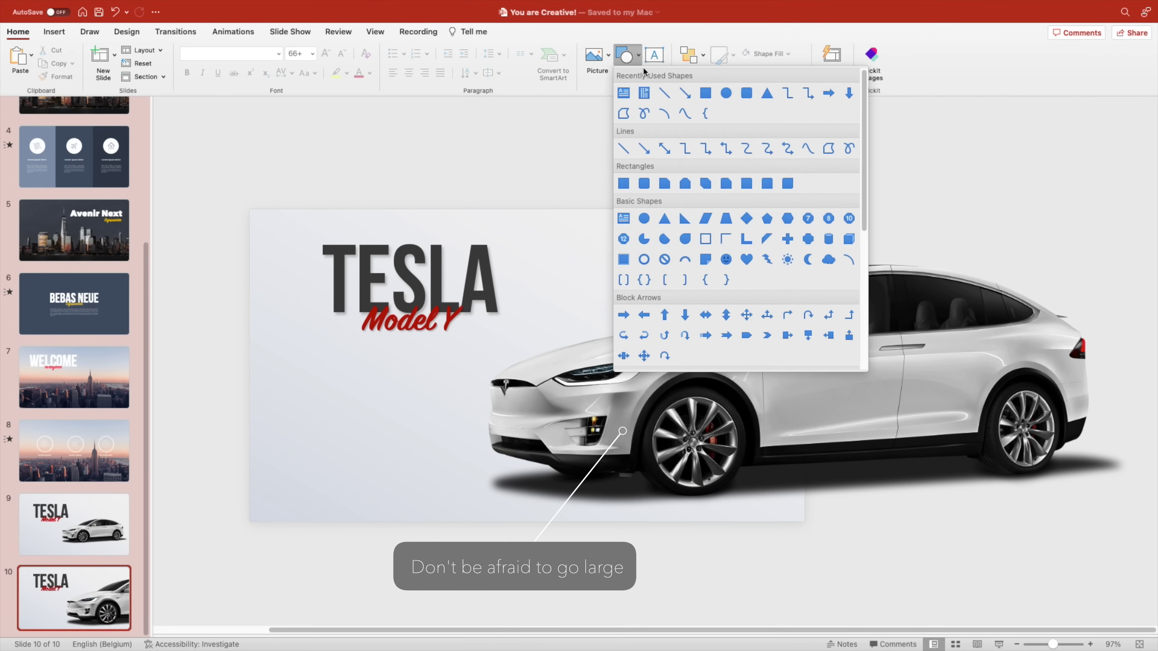
pyautogui.click(726, 94)
pyautogui.moveTo(277, 366); pyautogui.dragTo(311, 393)
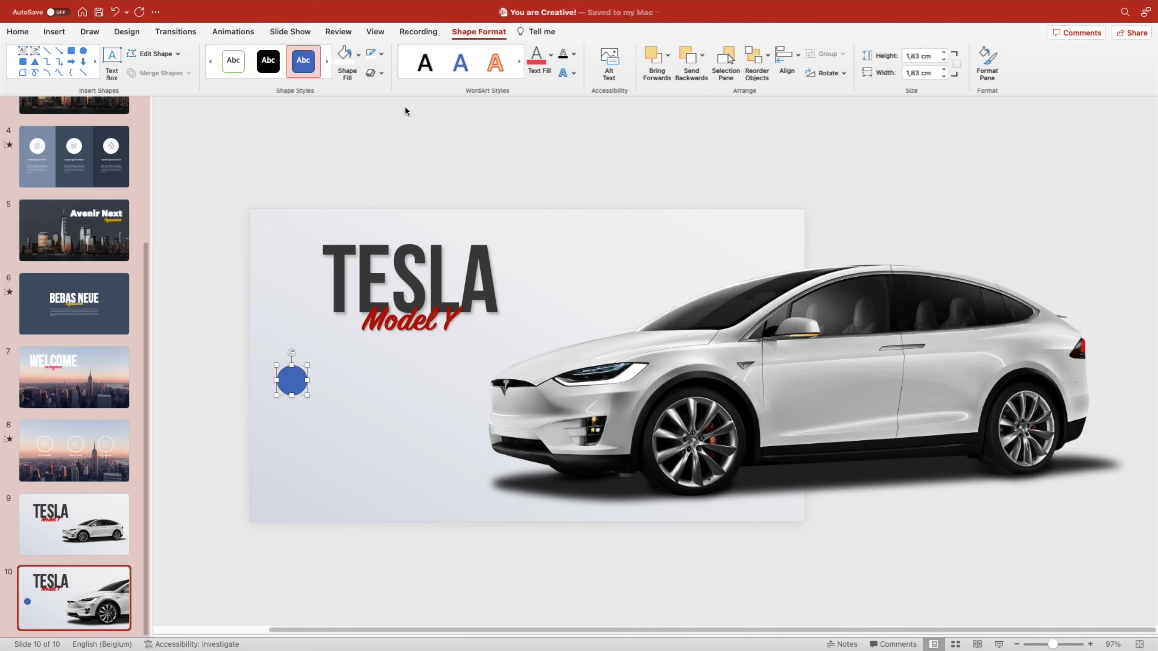
pyautogui.click(382, 53)
pyautogui.click(359, 53)
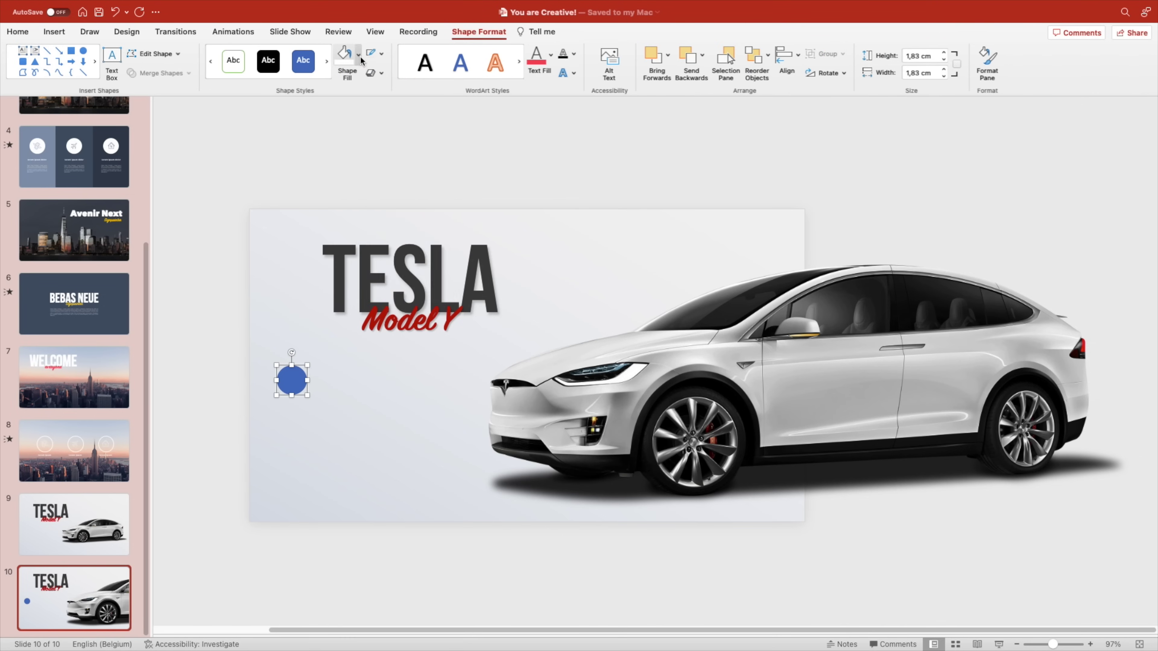
pyautogui.click(358, 54)
pyautogui.click(366, 155)
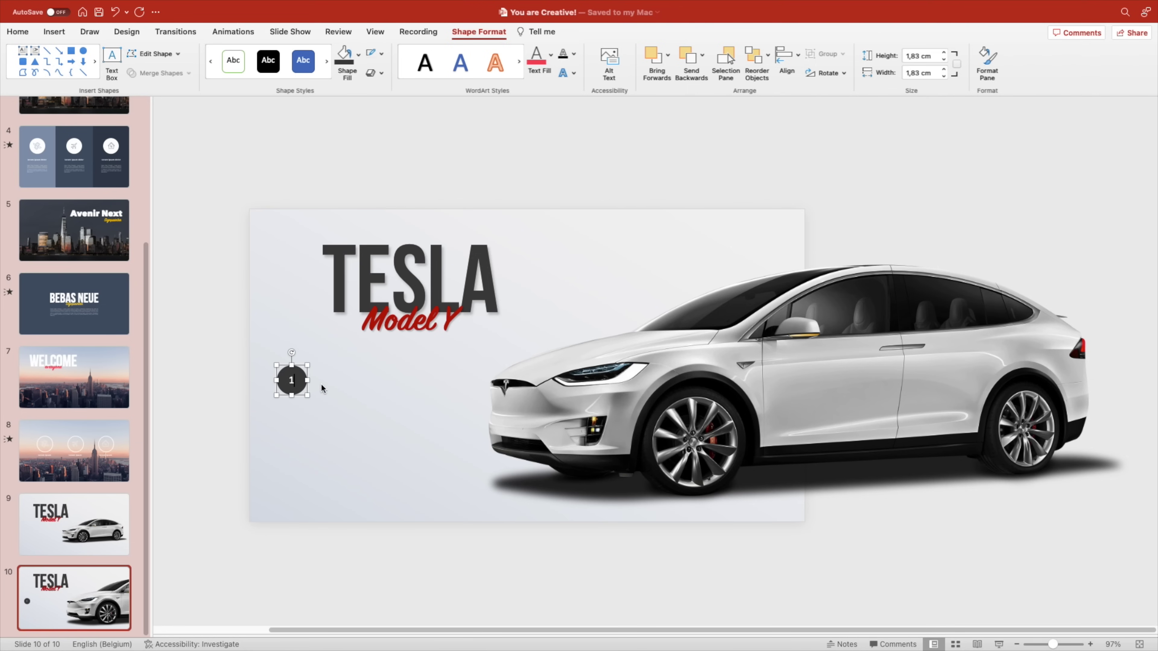
# Step: Label the circle "1" in 24 pt Montserrat and shrink the circle slightly
pyautogui.write('1')
pyautogui.press('super+a')
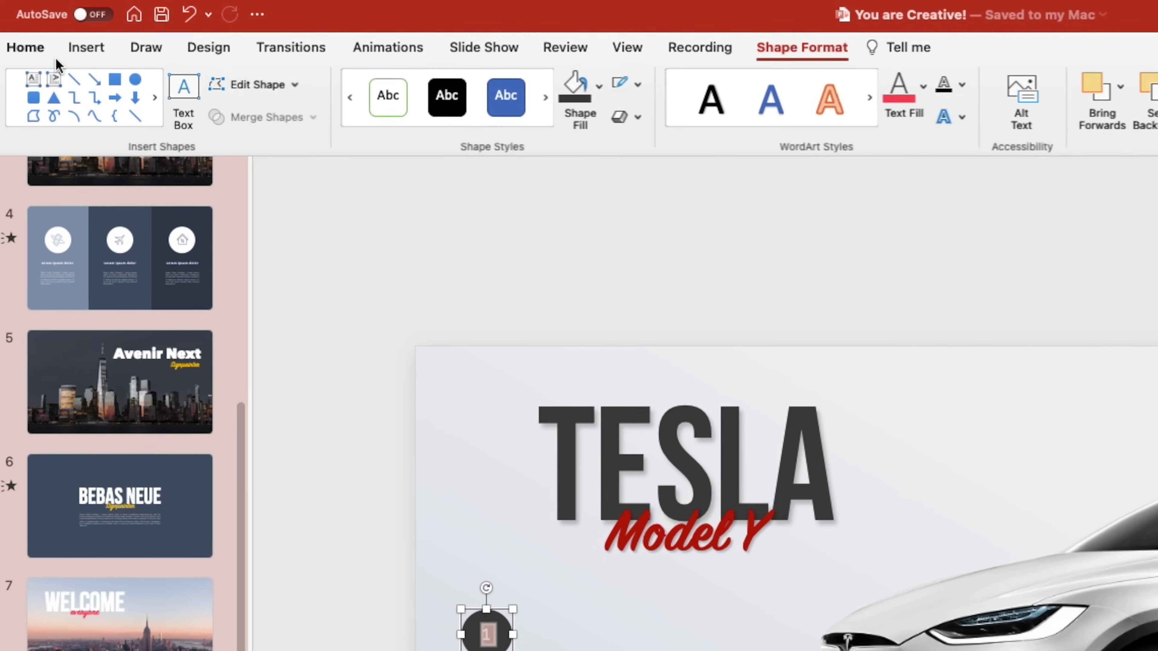
pyautogui.click(28, 47)
pyautogui.click(360, 84)
pyautogui.write('Montserrat')
pyautogui.press('Return')
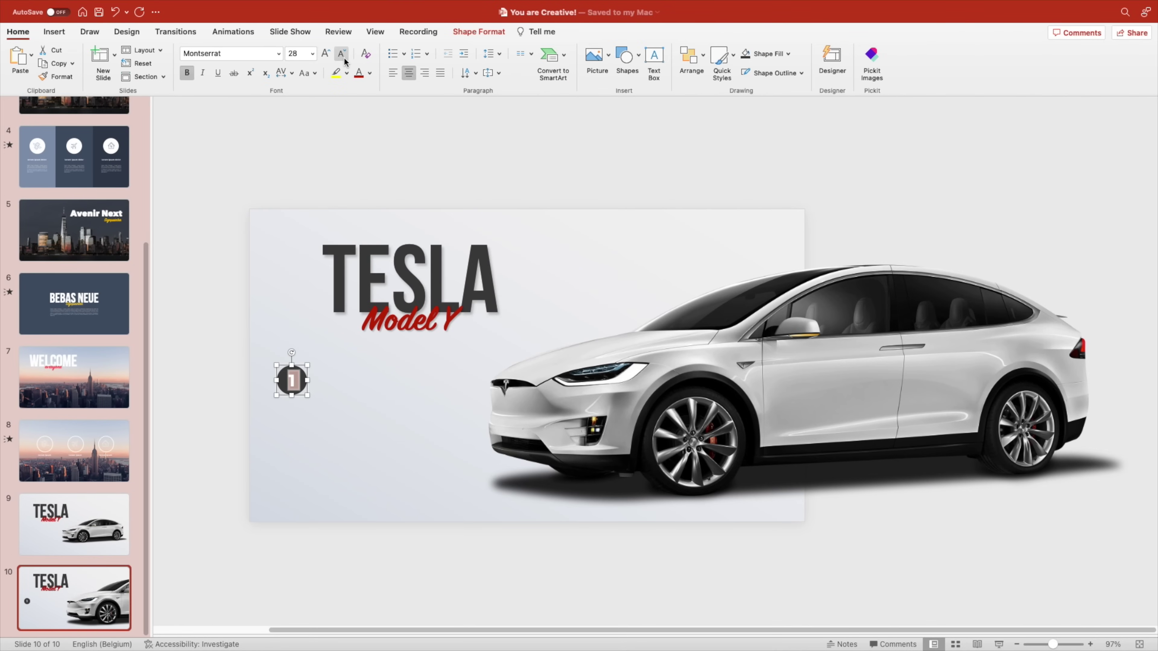
pyautogui.click(356, 221)
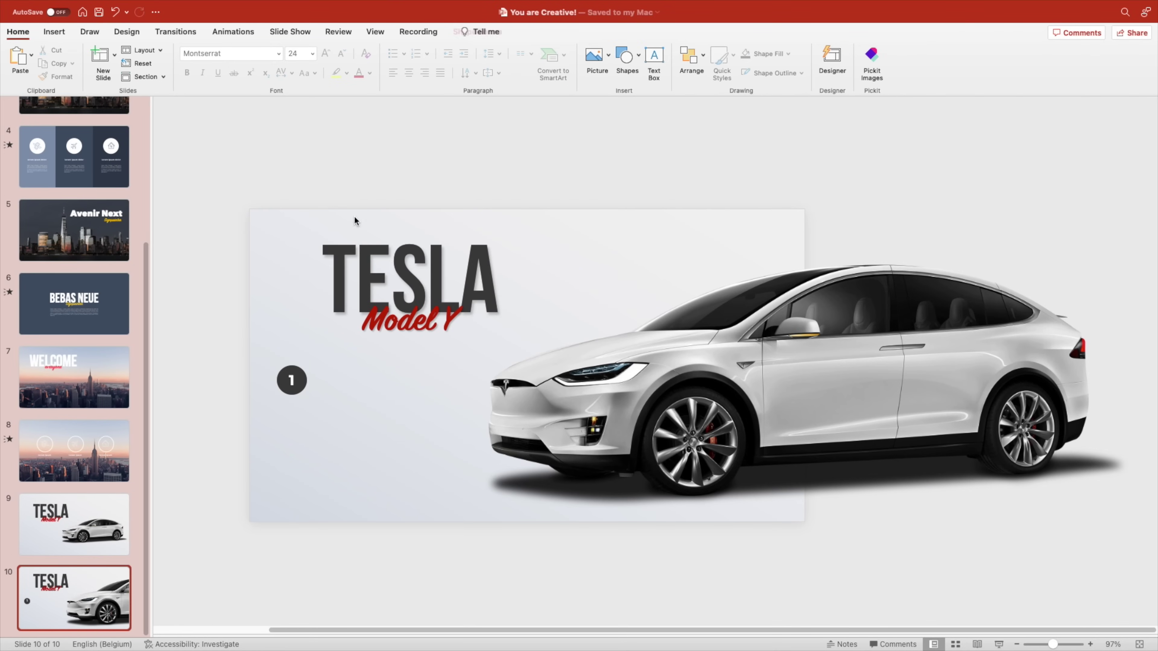
pyautogui.click(296, 397)
pyautogui.moveTo(307, 395); pyautogui.dragTo(296, 376)
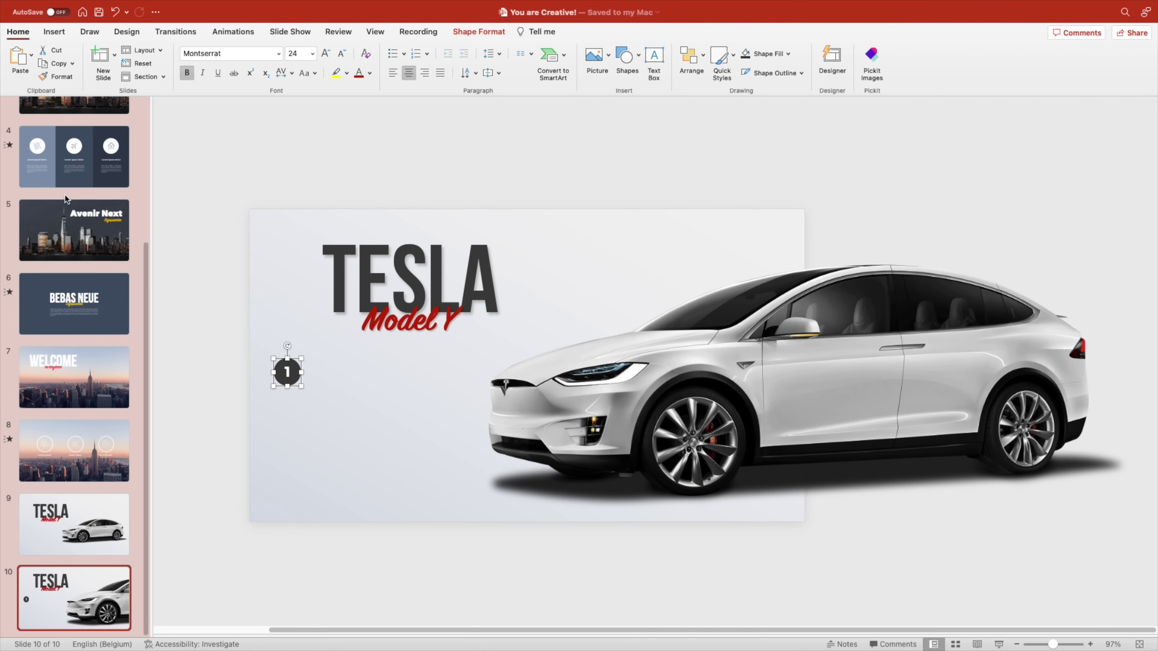
# Step: Copy the first column's paragraph from slide 4 beside circle 1 on slide 10, widening its box and trimming the text to end at "dolore"
pyautogui.click(60, 174)
pyautogui.click(463, 424)
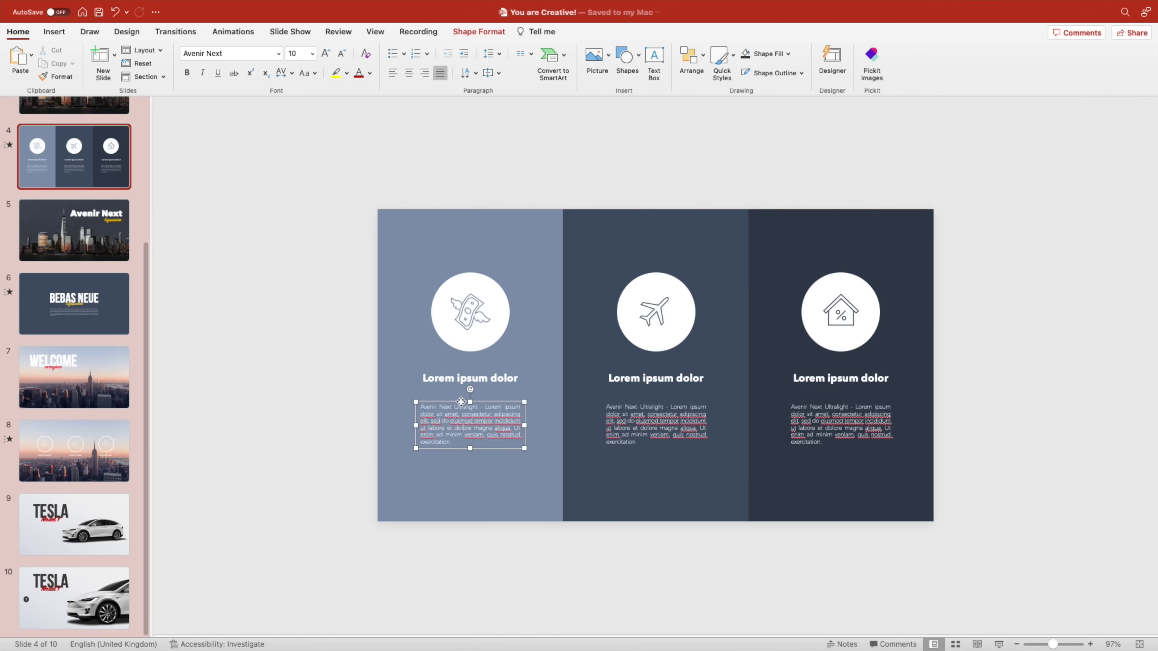
pyautogui.click(54, 598)
pyautogui.press('cmd+v')
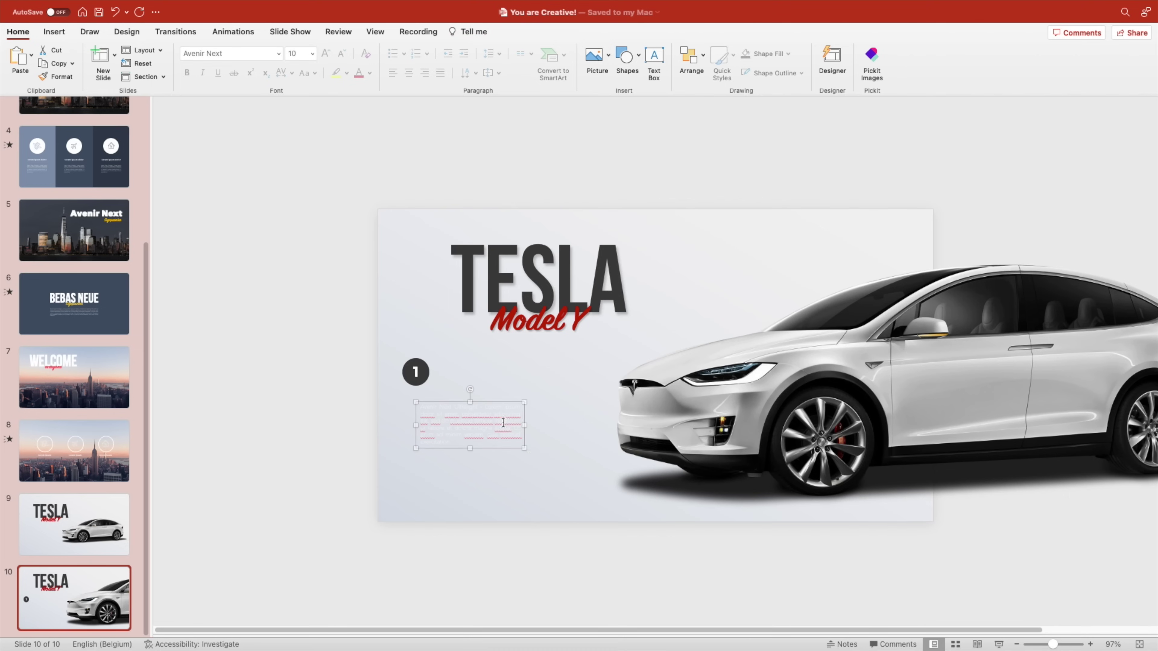
pyautogui.moveTo(484, 400); pyautogui.dragTo(537, 378)
pyautogui.press('BackSpace')
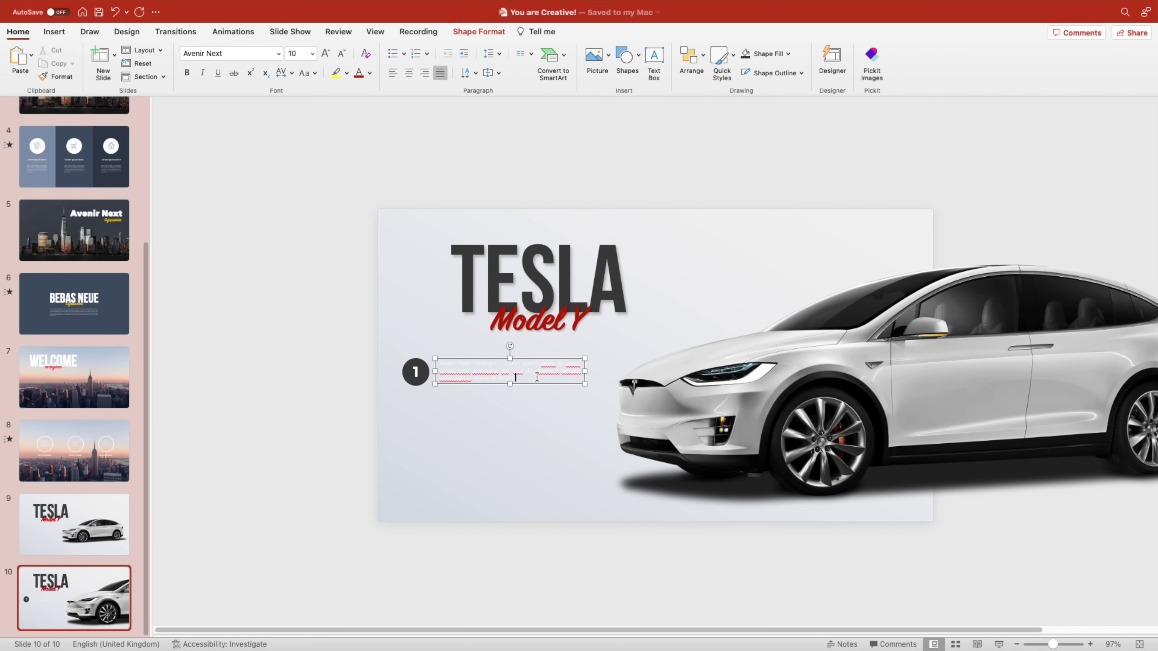
# Step: Recolour the pasted paragraph dark grey, nudge it right and set its font to Avenir Next Regular
pyautogui.press('super+a')
pyautogui.click(370, 73)
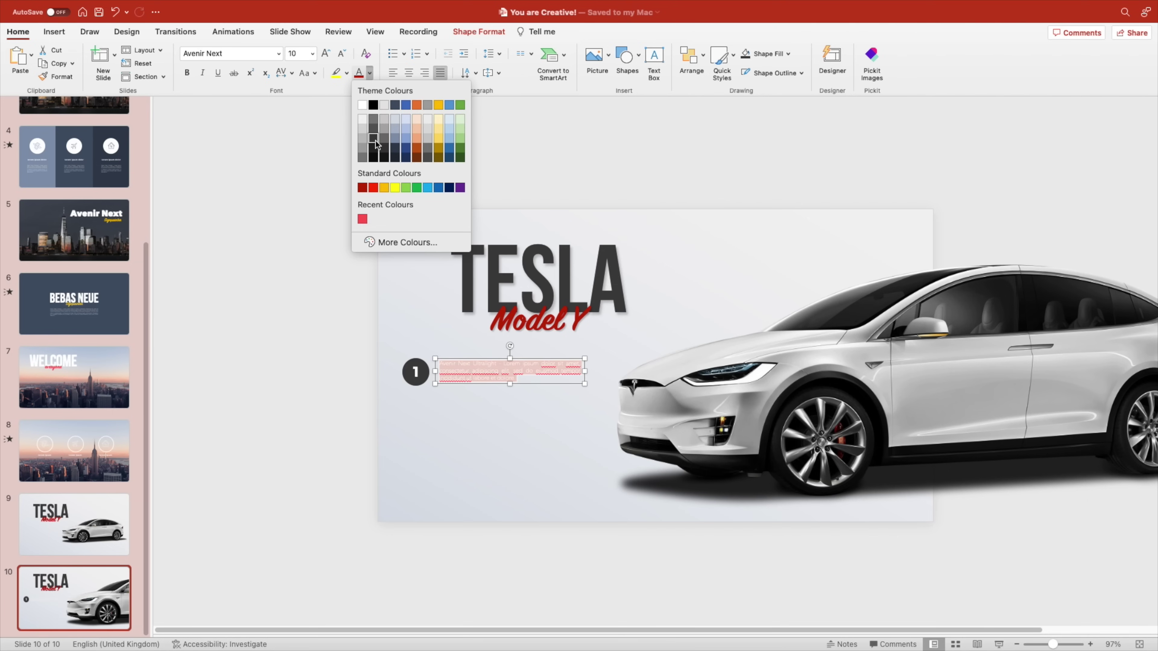
pyautogui.click(374, 148)
pyautogui.moveTo(529, 362); pyautogui.dragTo(534, 362)
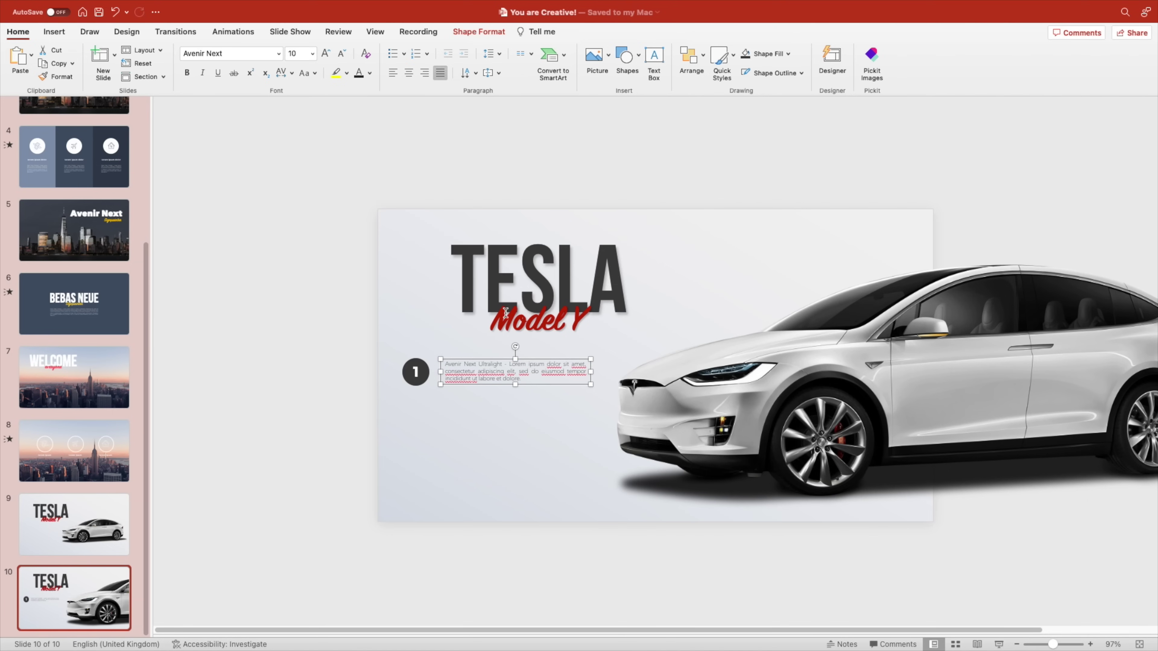
pyautogui.click(278, 54)
pyautogui.moveTo(287, 194)
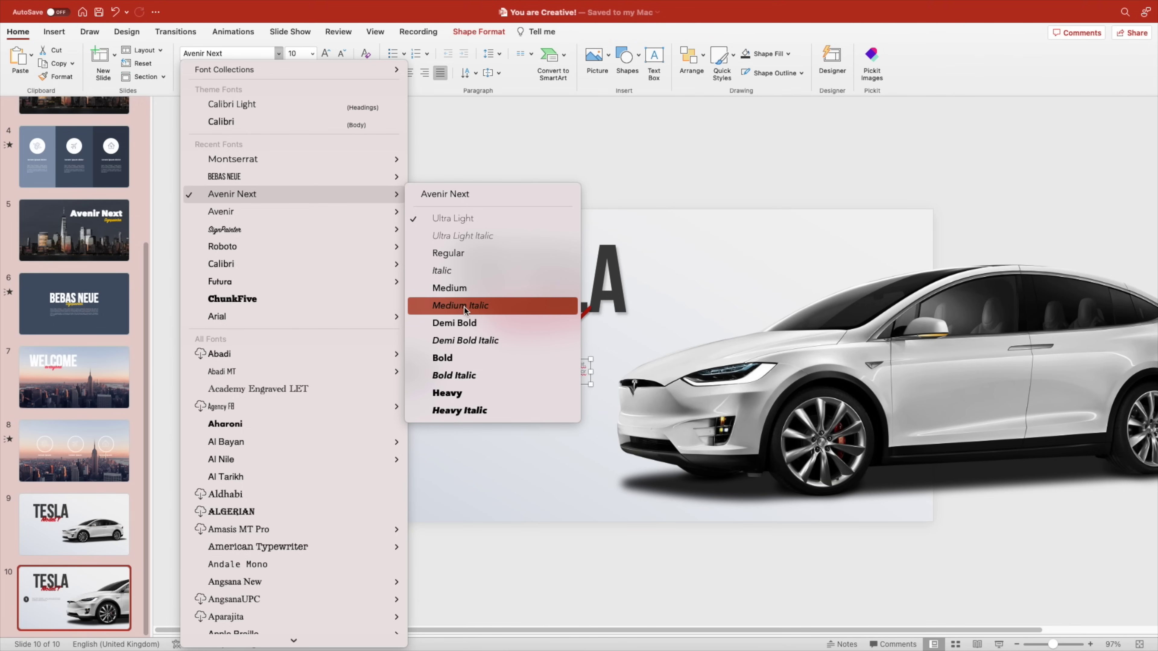
pyautogui.click(456, 253)
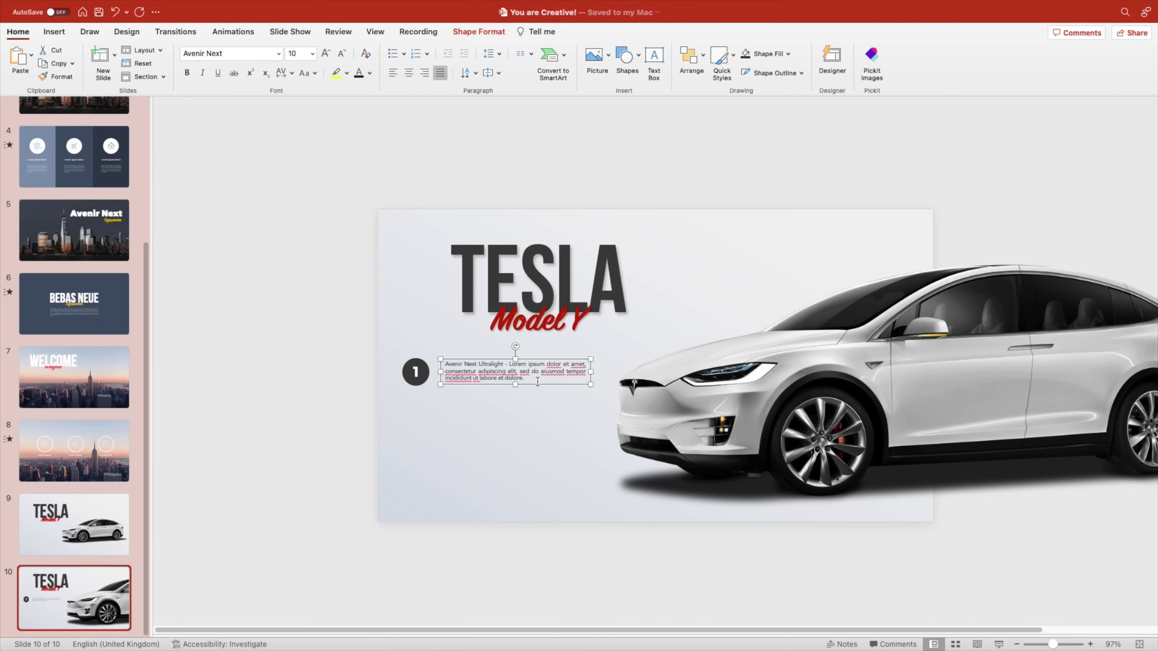
# Step: Shorten the paragraph to end with "sed." and shift circle 1 and its text slightly right, vertically centred on each other
pyautogui.moveTo(531, 377); pyautogui.dragTo(536, 373)
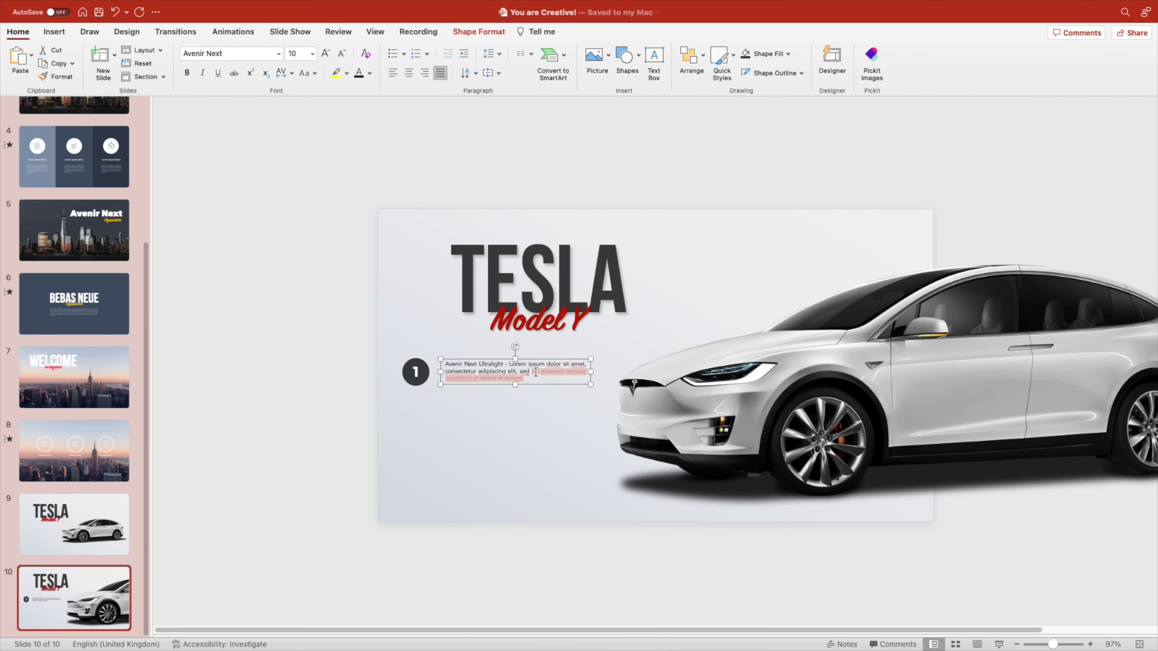
pyautogui.press('BackSpace')
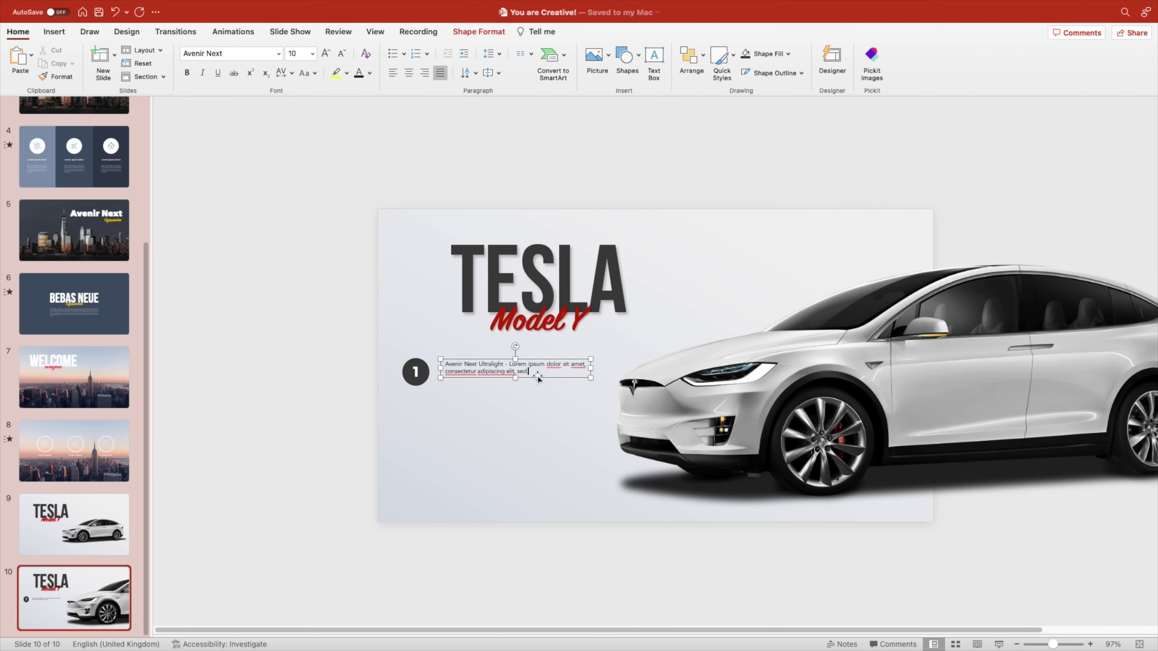
pyautogui.write('.')
pyautogui.moveTo(538, 378); pyautogui.dragTo(541, 379)
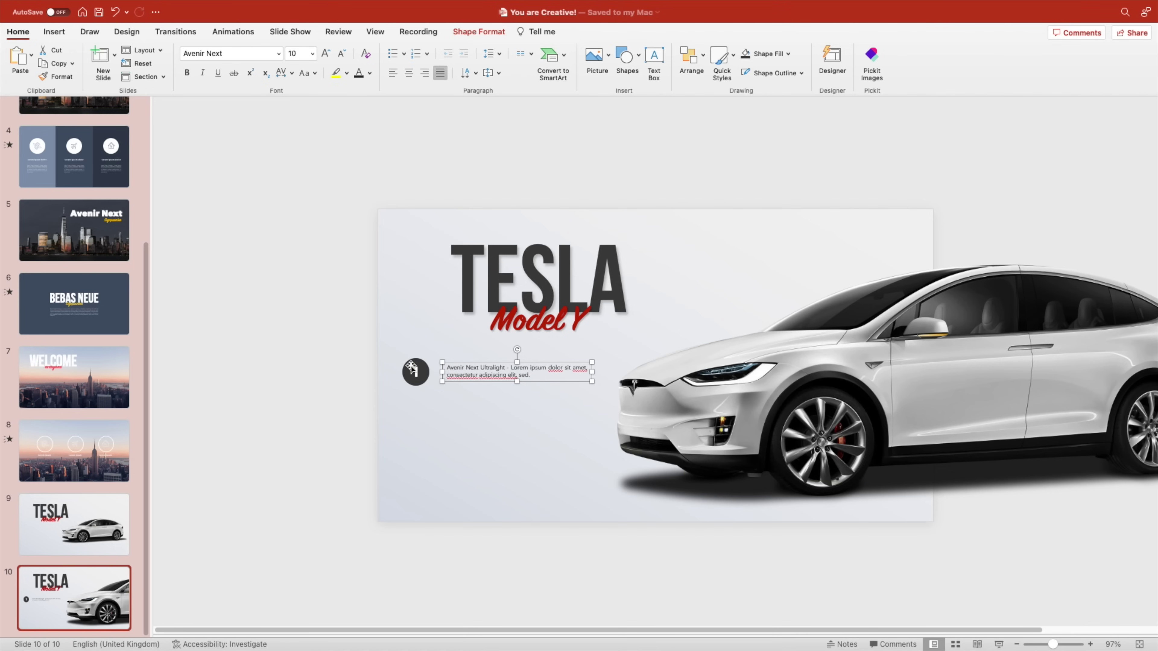
pyautogui.moveTo(411, 368); pyautogui.dragTo(480, 368)
pyautogui.click(477, 367)
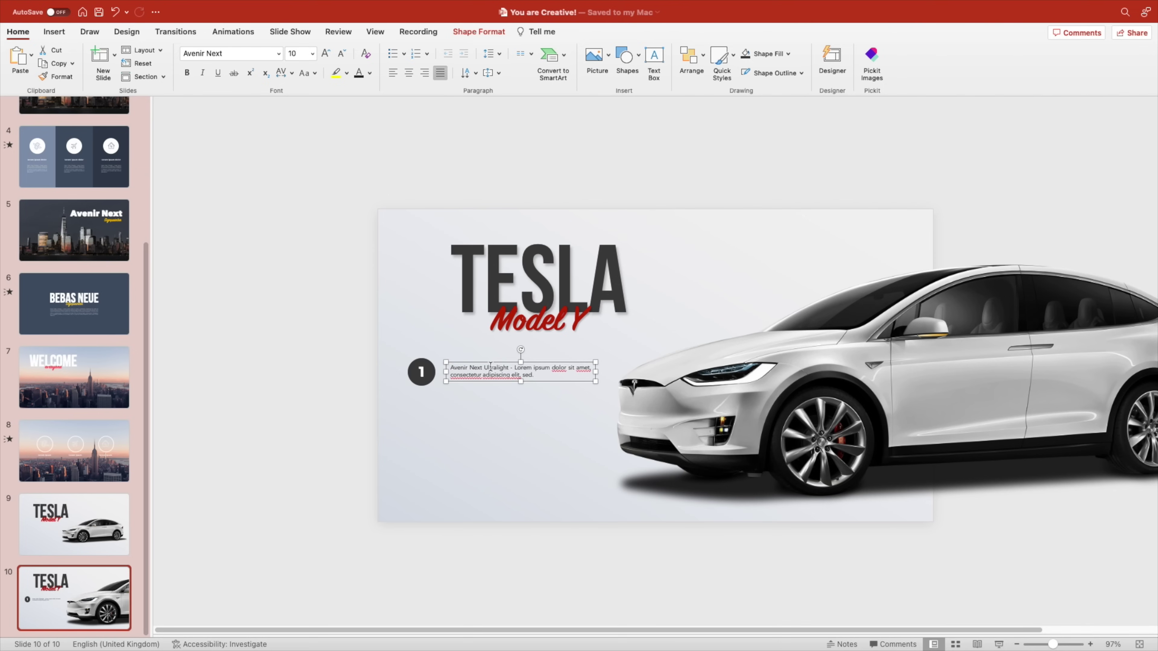
# Step: Duplicate the numbered circle and its paragraph twice below at even spacing, and renumber the copies 2 and 3
pyautogui.moveTo(346, 337); pyautogui.dragTo(616, 400)
pyautogui.moveTo(553, 382); pyautogui.dragTo(553, 424)
pyautogui.moveTo(553, 425); pyautogui.dragTo(553, 468)
pyautogui.click(421, 412)
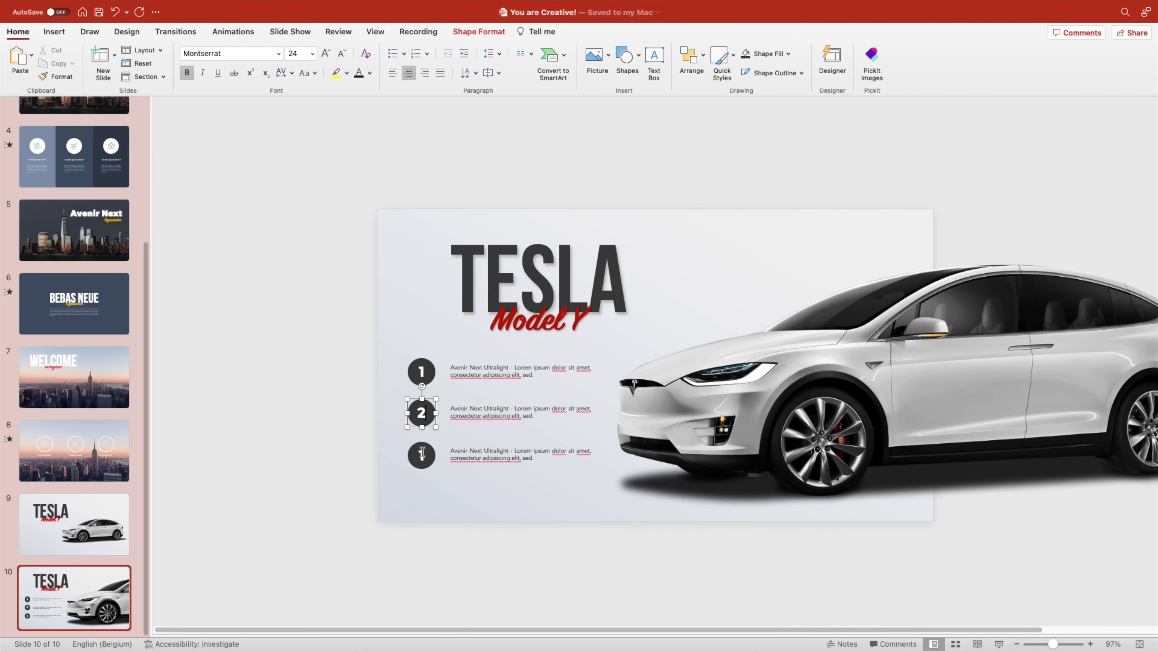
pyautogui.doubleClick(422, 454)
pyautogui.write('3')
pyautogui.click(362, 426)
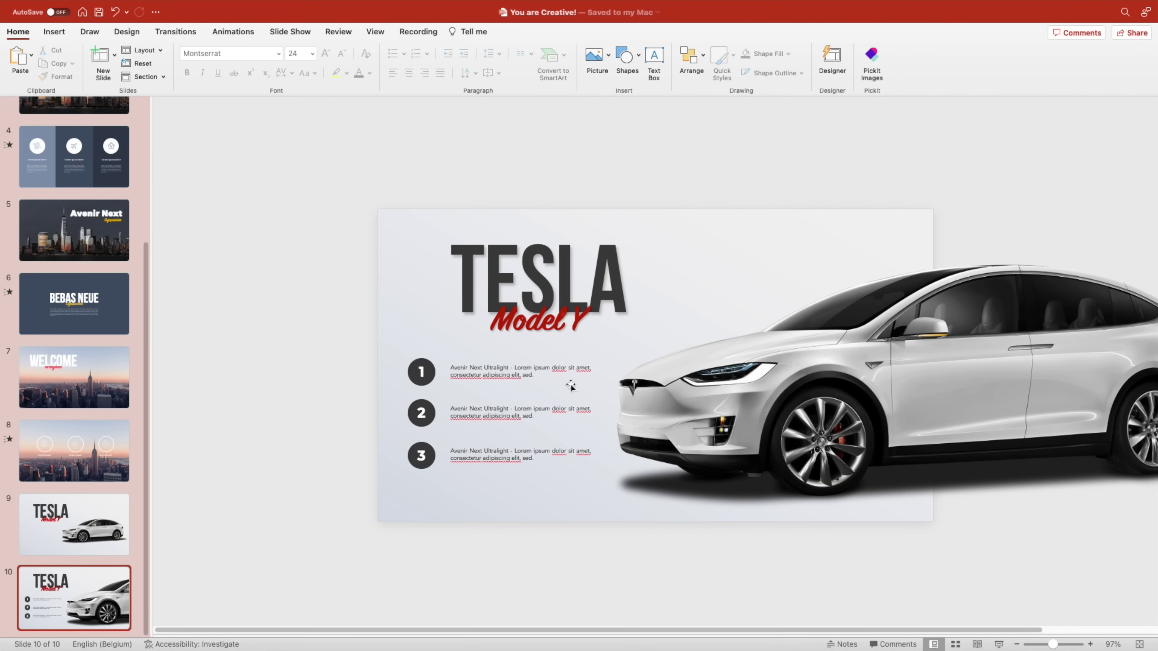
# Step: Narrow the three paragraph boxes to about 8 cm and shift all three numbered rows slightly right beneath the title
pyautogui.click(571, 383)
pyautogui.keyDown('shift'); pyautogui.click(570, 421); pyautogui.keyUp('shift')
pyautogui.keyDown('shift'); pyautogui.click(571, 464); pyautogui.keyUp('shift')
pyautogui.moveTo(595, 456); pyautogui.dragTo(577, 455)
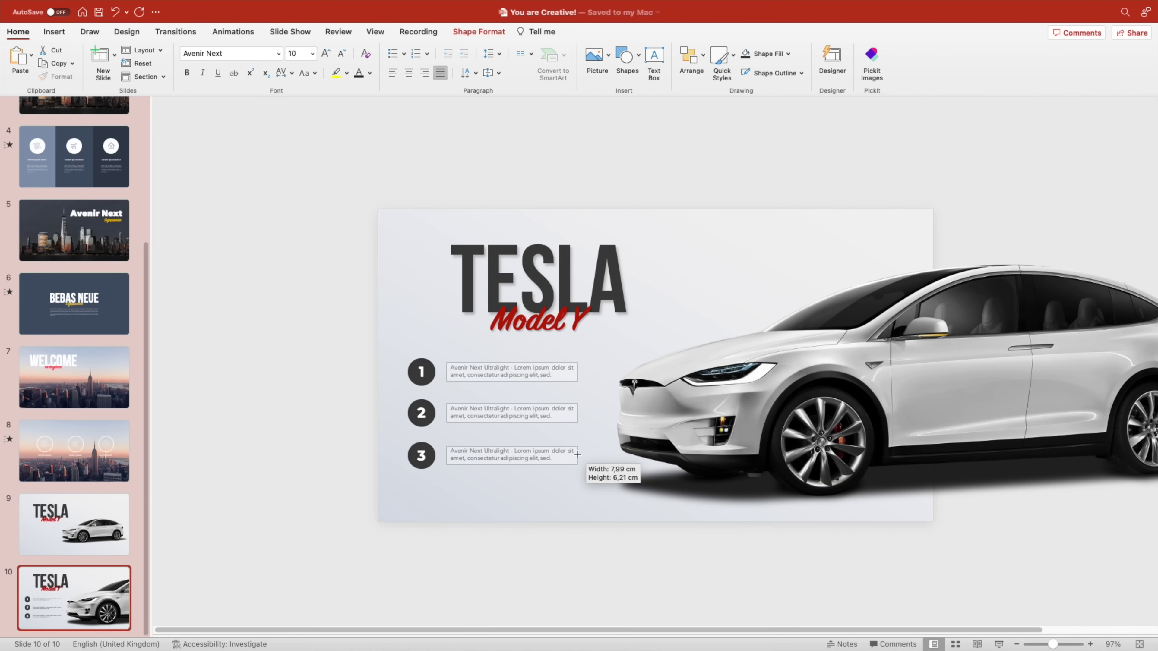
pyautogui.moveTo(319, 482); pyautogui.dragTo(615, 342)
pyautogui.moveTo(498, 383); pyautogui.dragTo(510, 383)
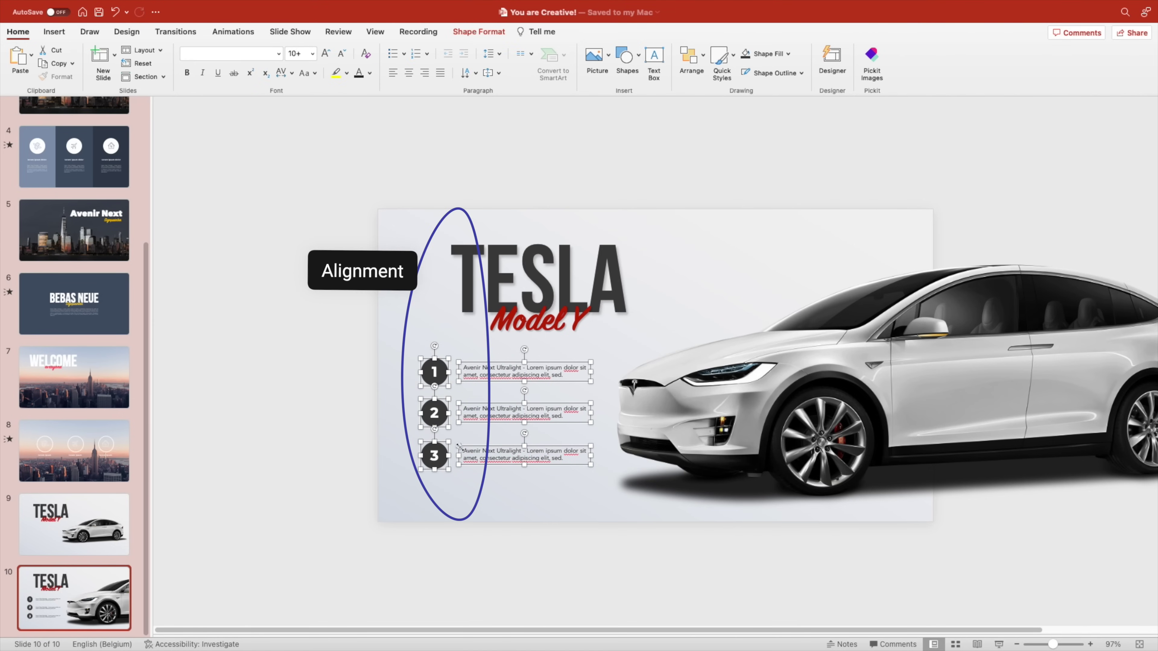
pyautogui.click(392, 422)
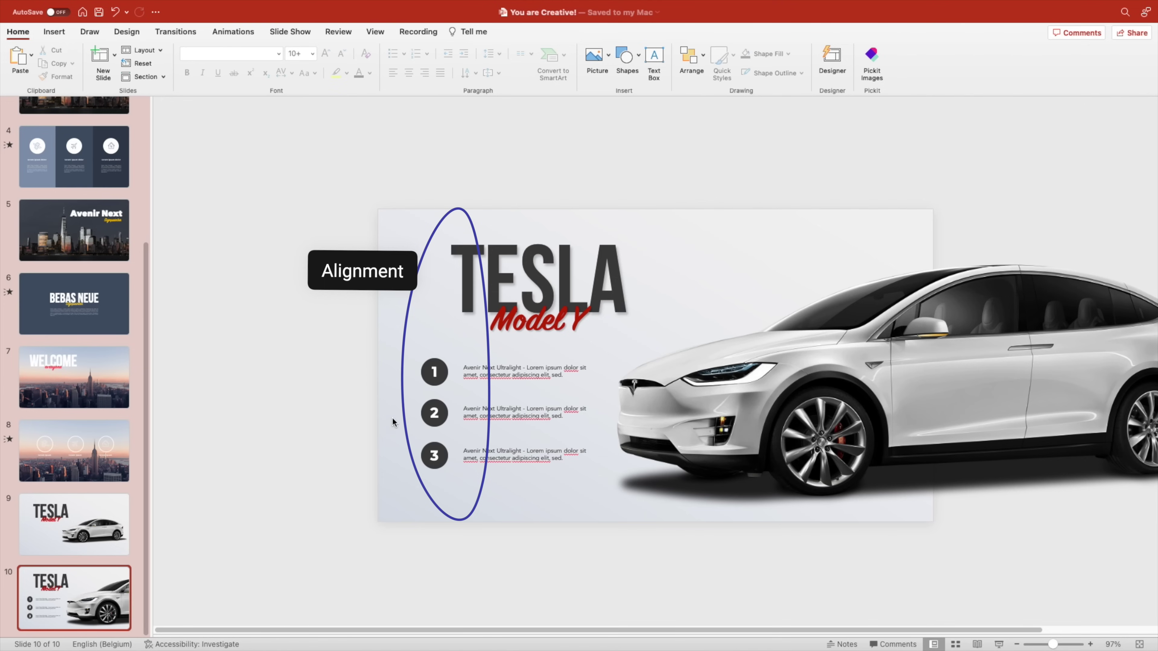
# Step: Copy the three numbered rows onto slide 9 and place them just outside the slide's left edge
pyautogui.moveTo(349, 338); pyautogui.dragTo(649, 520)
pyautogui.click(106, 547)
pyautogui.press('cmd+v')
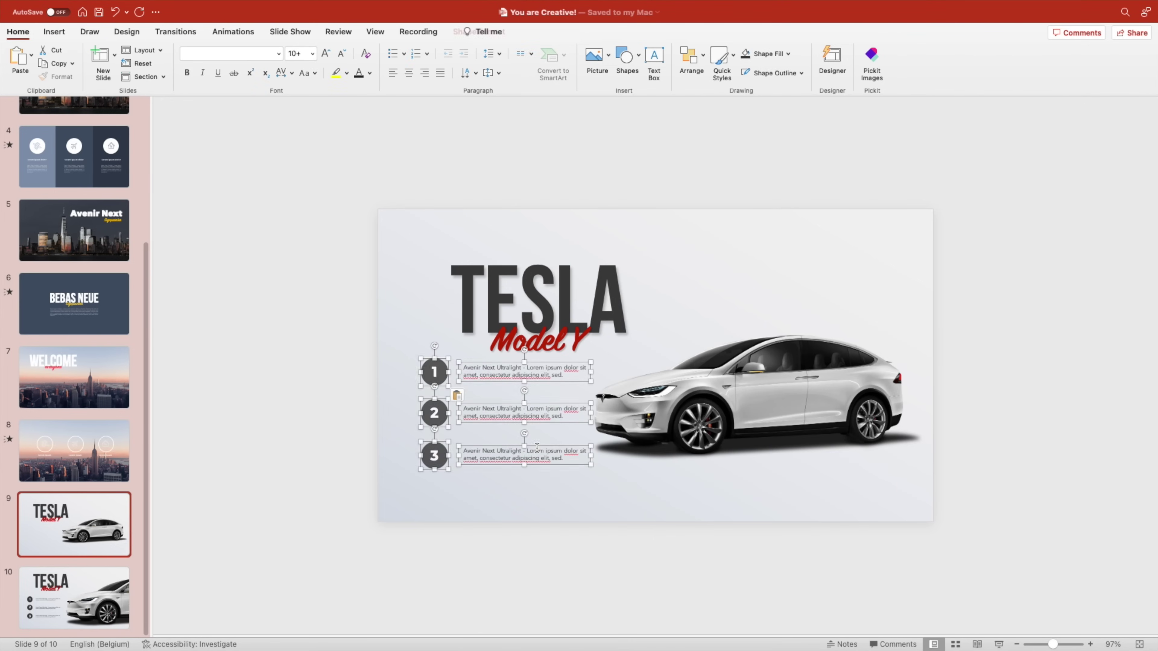
pyautogui.moveTo(520, 360); pyautogui.dragTo(323, 360)
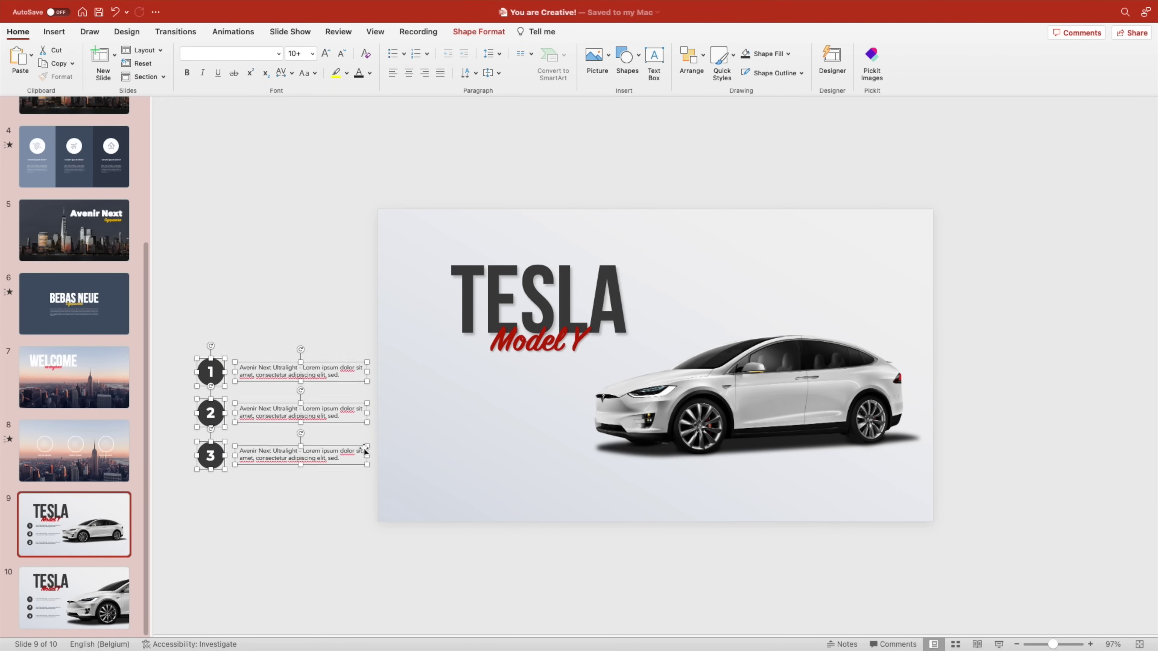
# Step: Stagger the three numbered rows outside slide 9, keeping row 1 nearest the slide and offsetting rows 2 and 3 progressively farther left
pyautogui.scroll(-3, 347, 472)
pyautogui.click(346, 473)
pyautogui.moveTo(256, 465); pyautogui.dragTo(322, 398)
pyautogui.moveTo(380, 472); pyautogui.dragTo(157, 414)
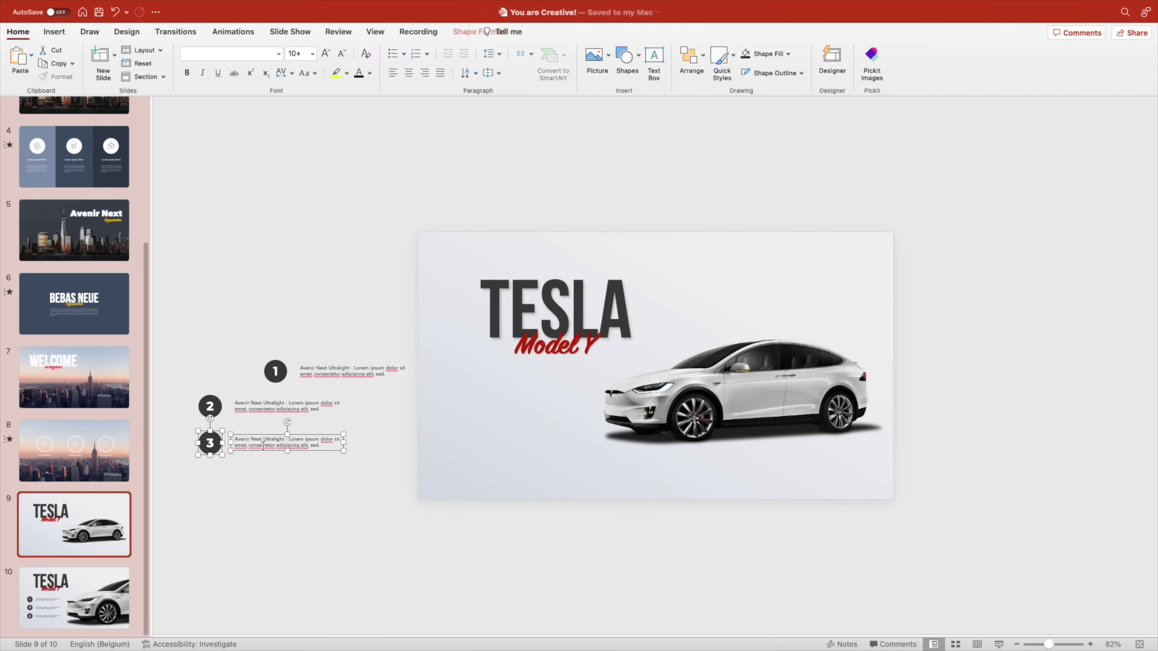
pyautogui.moveTo(308, 437); pyautogui.dragTo(233, 438)
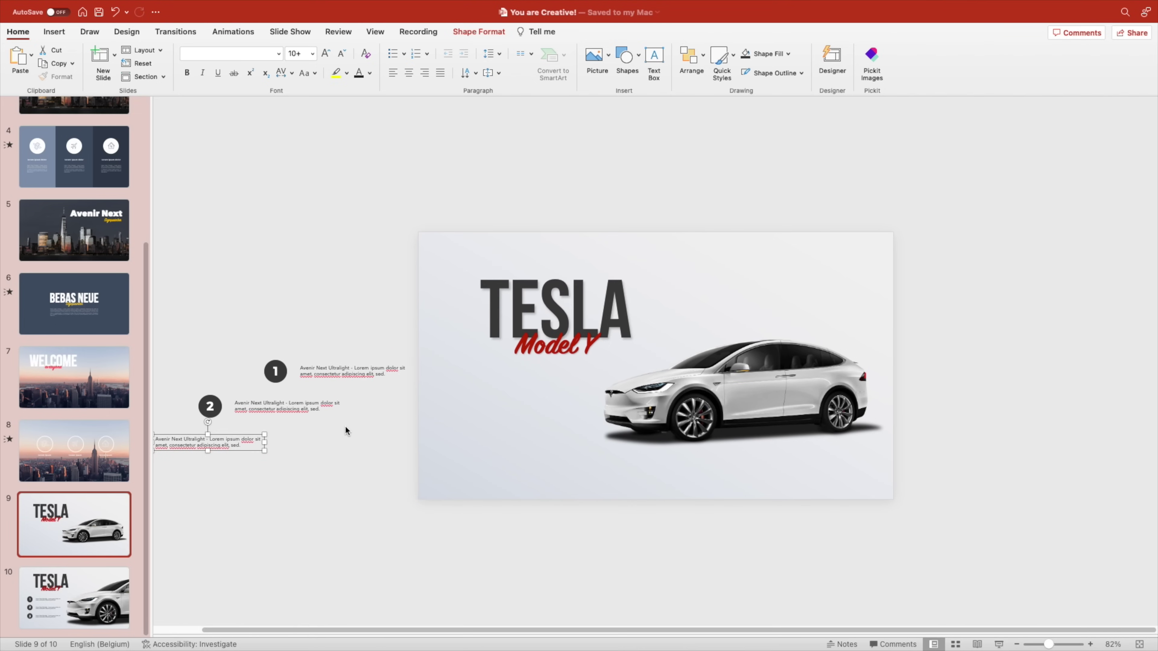
# Step: Move all three staggered numbered rows together slightly farther left, clear of slide 9's edge
pyautogui.scroll(-3, 351, 462)
pyautogui.click(400, 476)
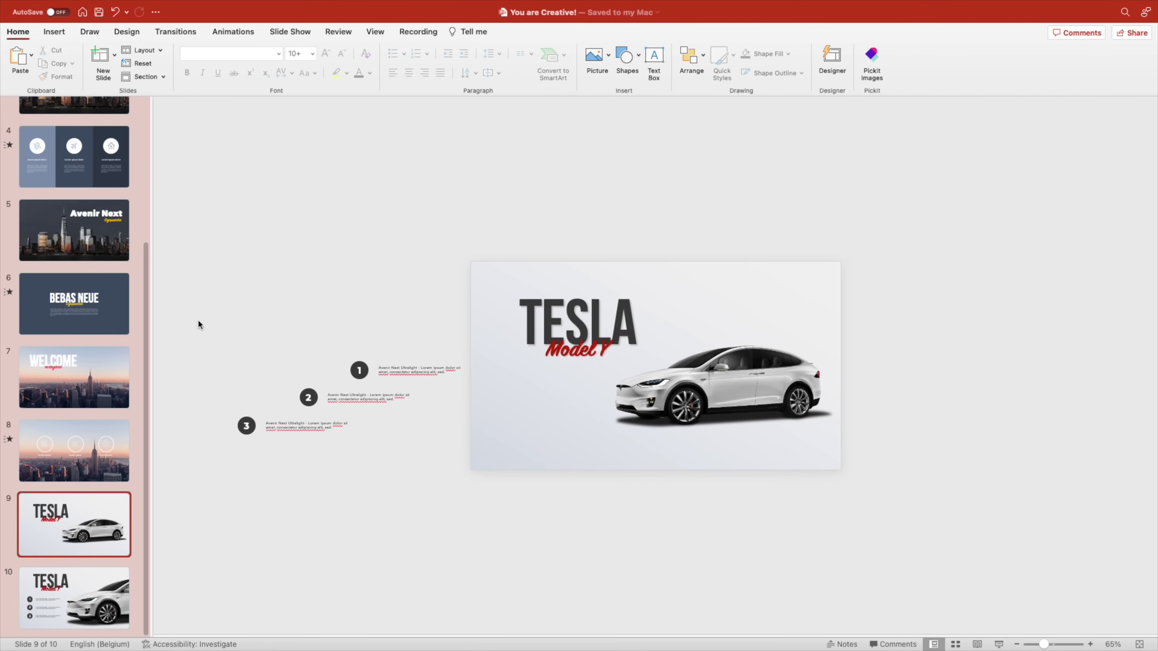
pyautogui.moveTo(185, 317); pyautogui.dragTo(505, 478)
pyautogui.moveTo(445, 380); pyautogui.dragTo(427, 380)
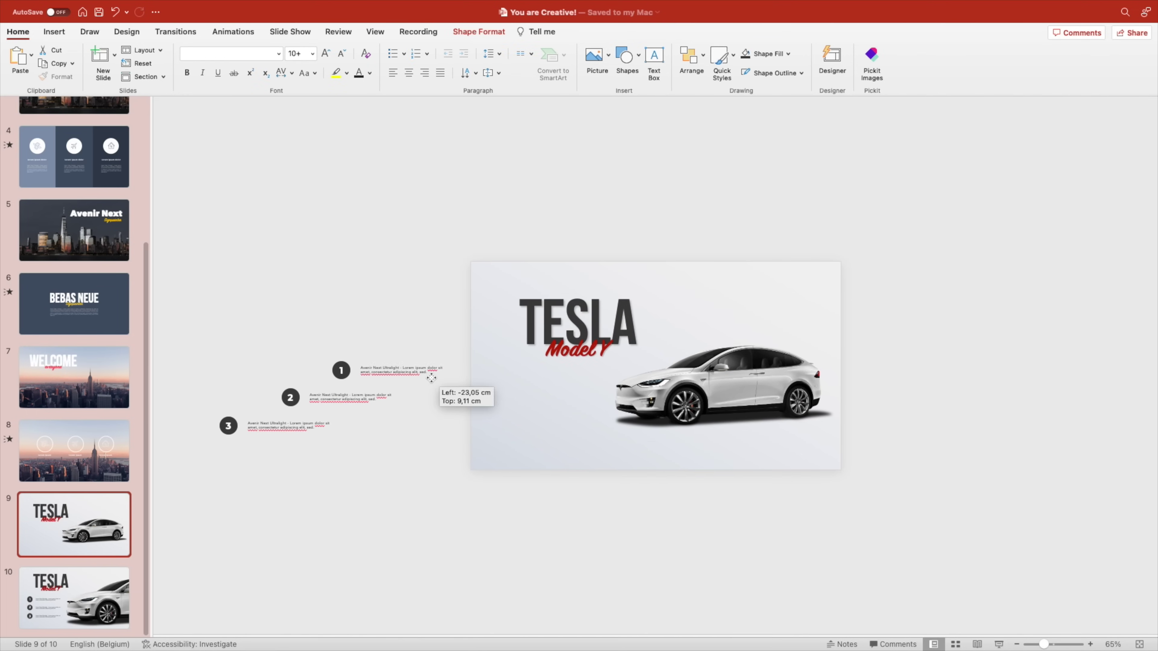
pyautogui.click(447, 447)
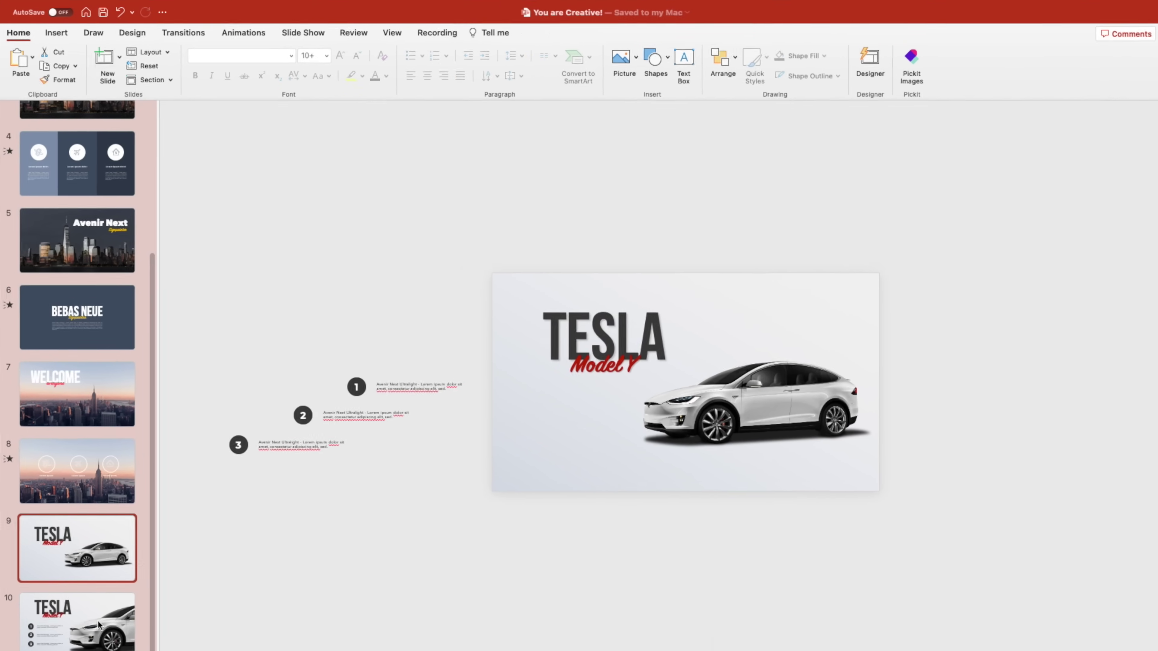
# Step: Apply the Morph transition to slide 10 and play the slide show to preview it
pyautogui.click(100, 625)
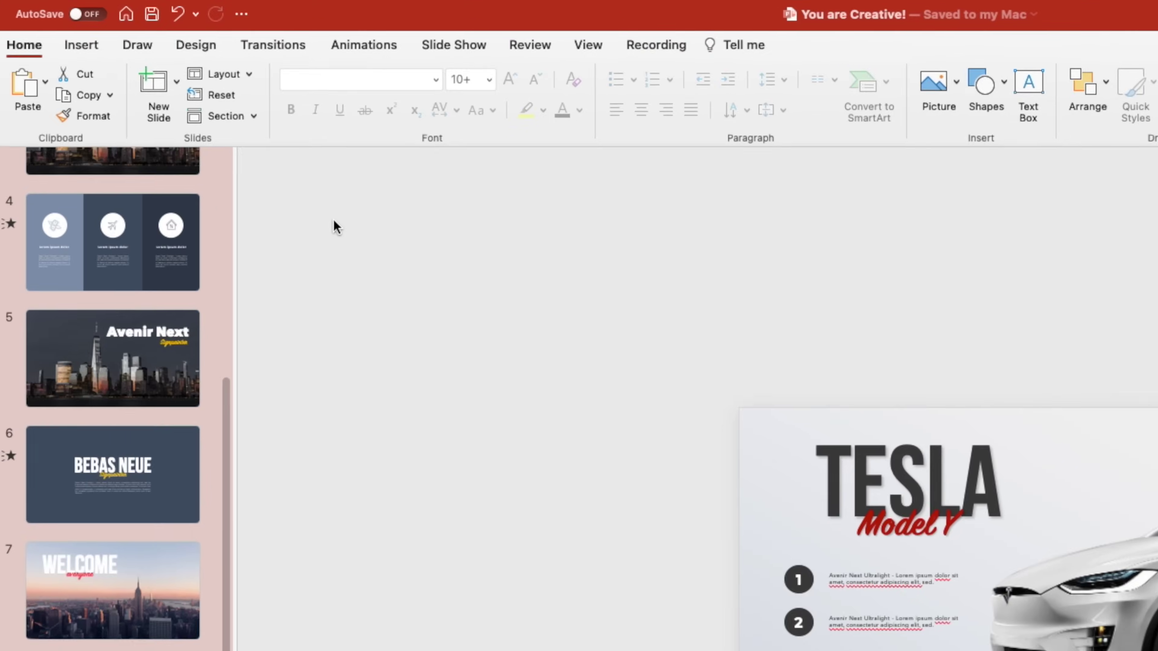
pyautogui.click(184, 33)
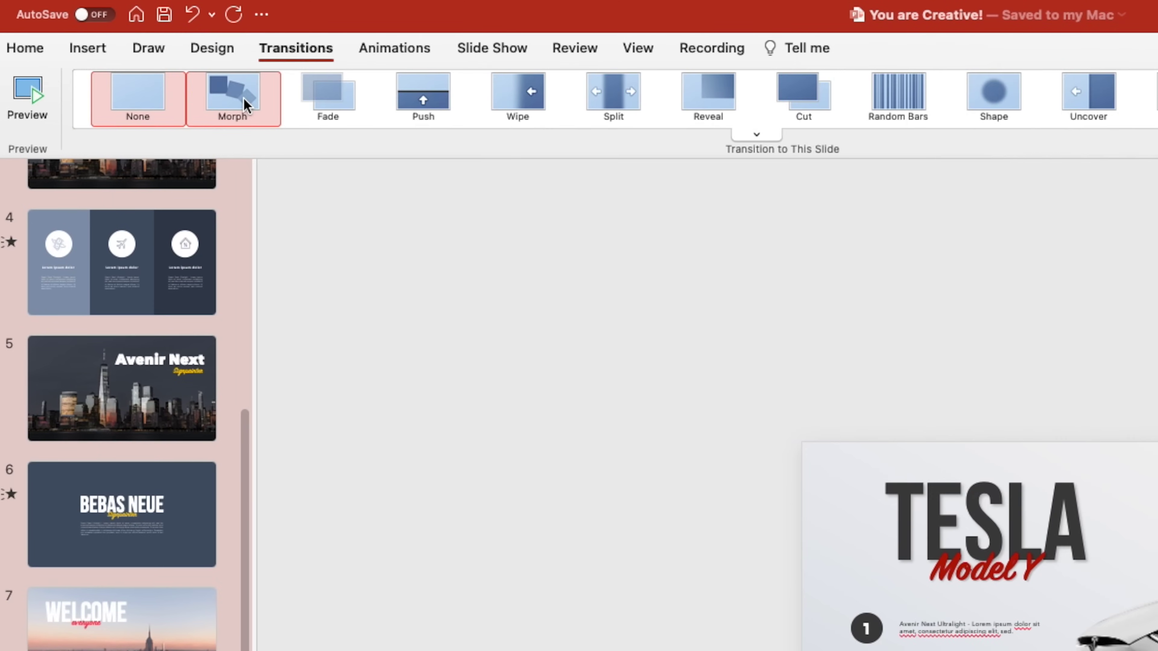
pyautogui.click(245, 103)
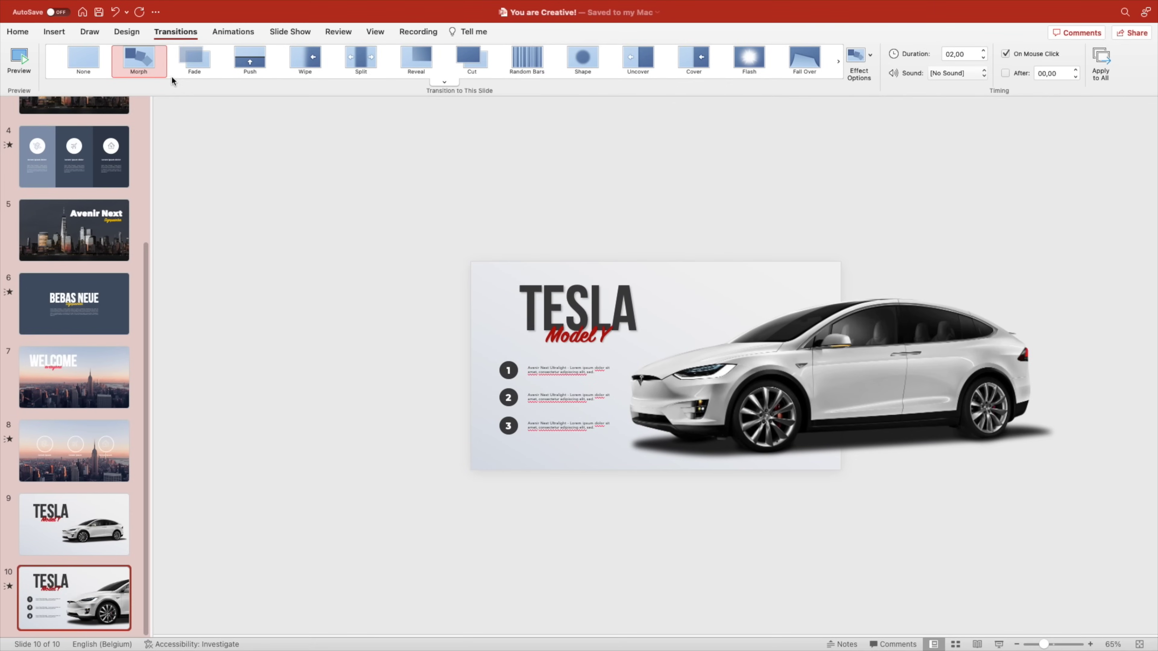
pyautogui.click(998, 644)
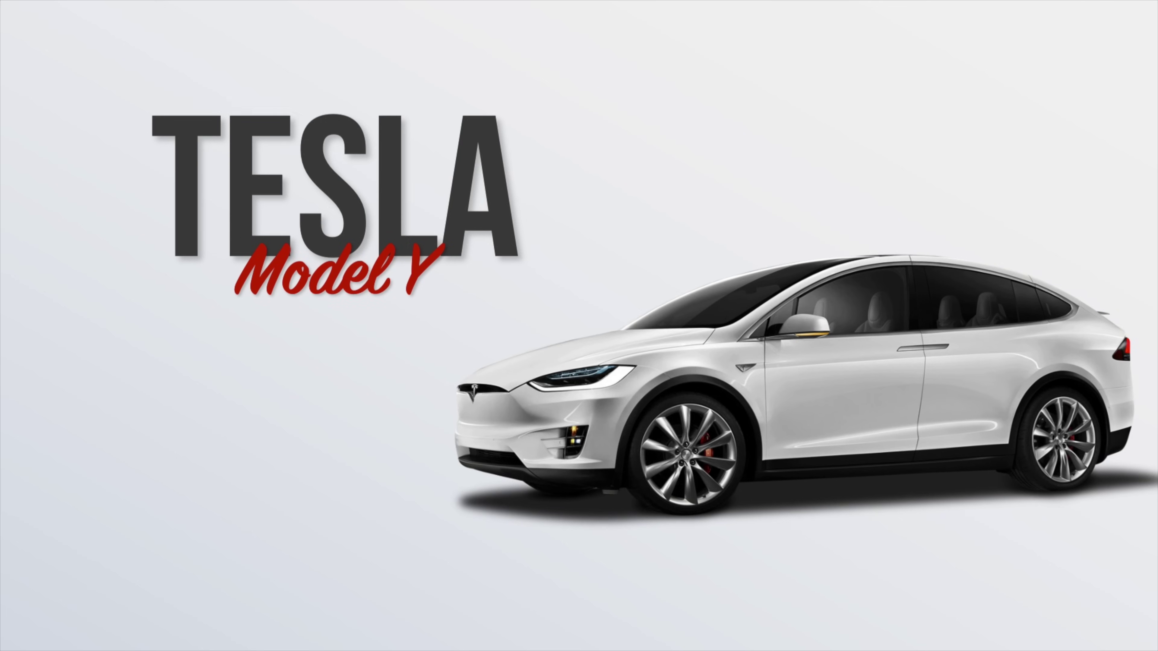
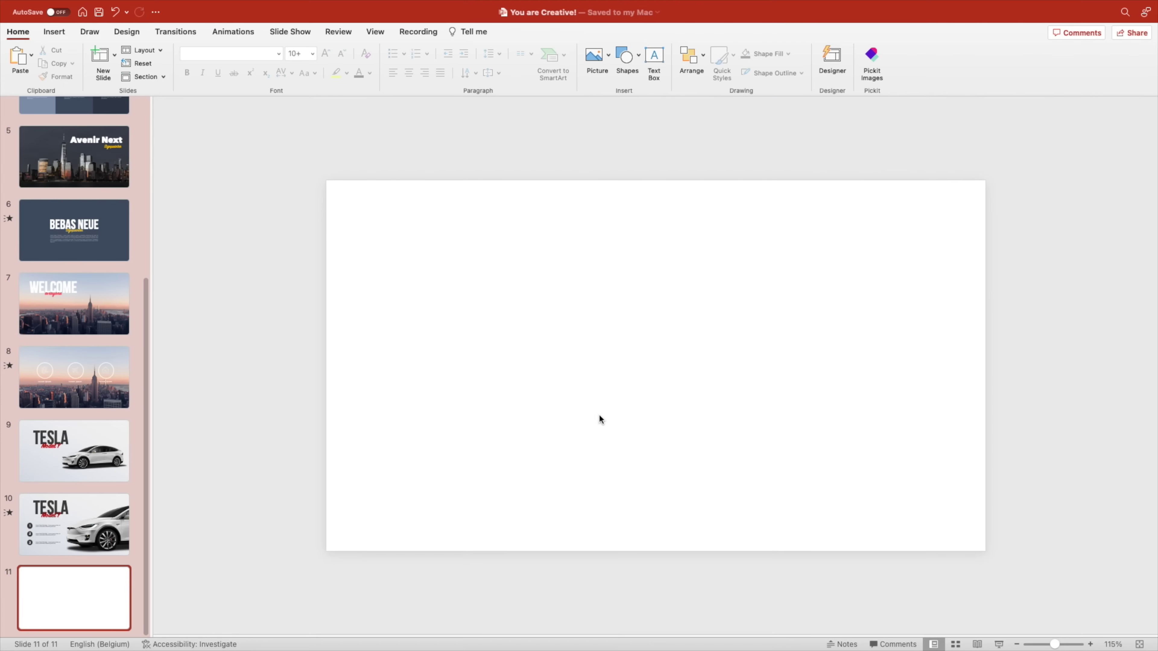
# Step: Paste the full-slide photo of a hiker on a mountain ridge onto slide 11 and duplicate that slide
pyautogui.press('super+v')
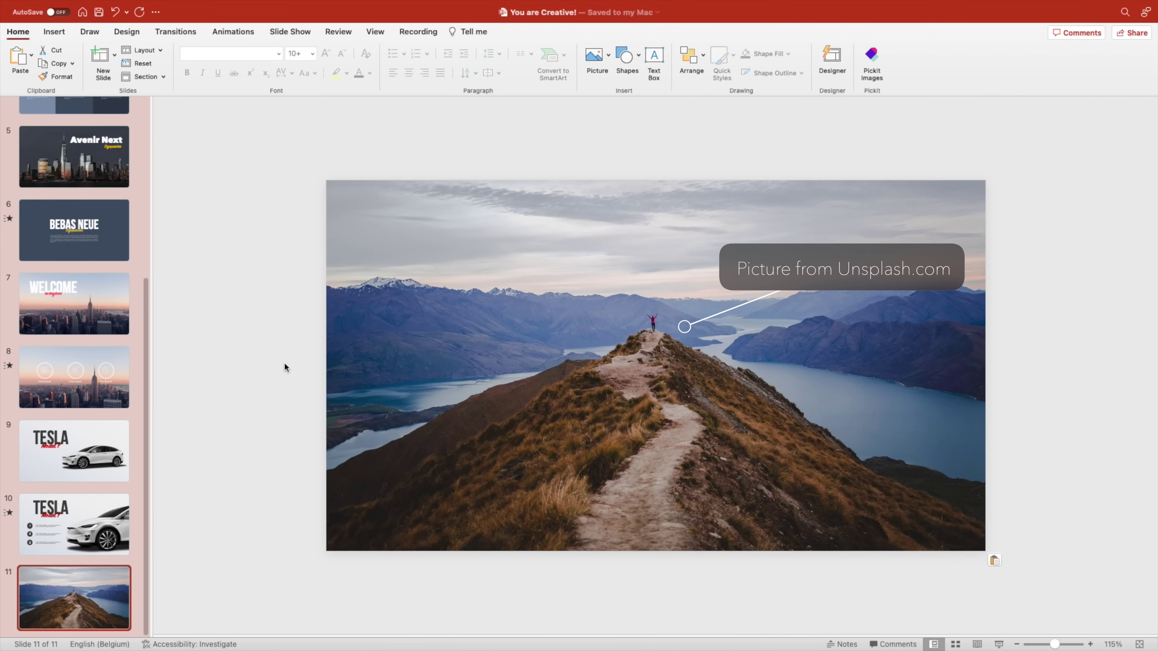
pyautogui.click(492, 372)
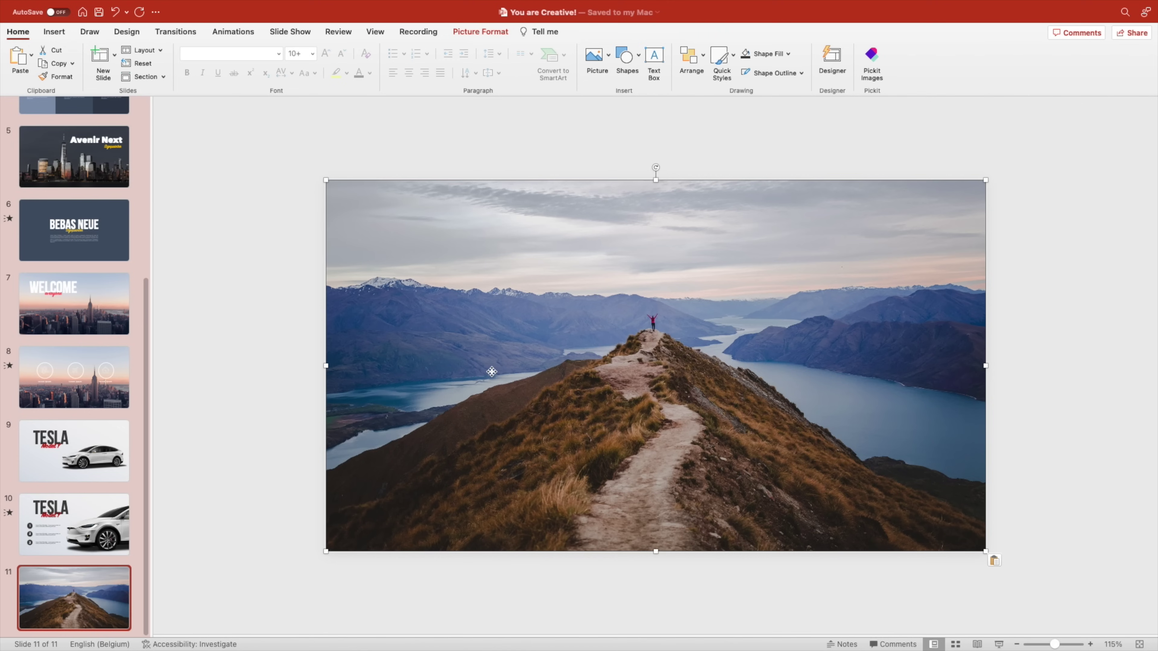
pyautogui.rightClick(62, 592)
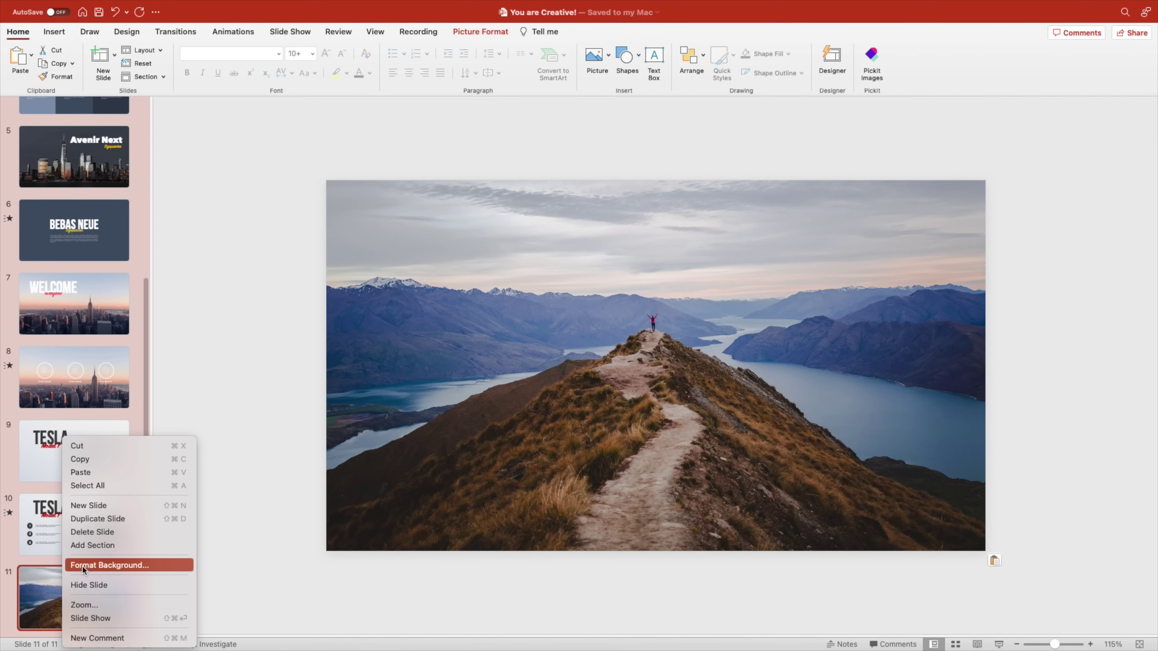
pyautogui.click(110, 518)
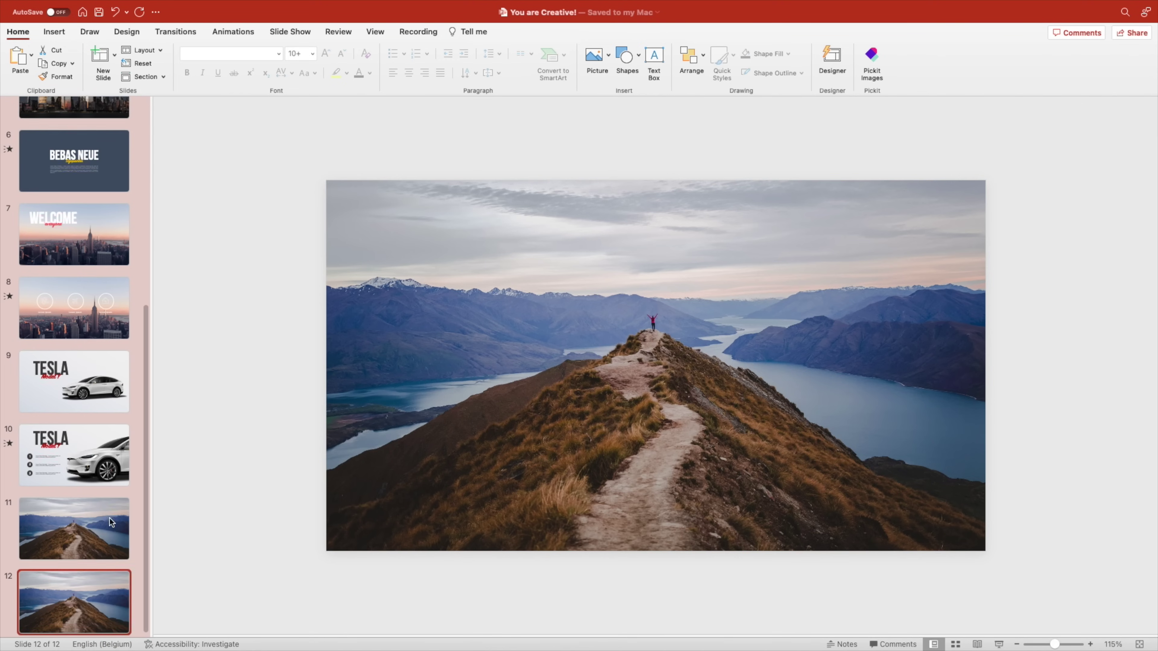
# Step: Start Remove Background on slide 11's photo and mark the whole foreground ridge, including path, grassy slopes and lower corners, as areas to keep
pyautogui.click(633, 406)
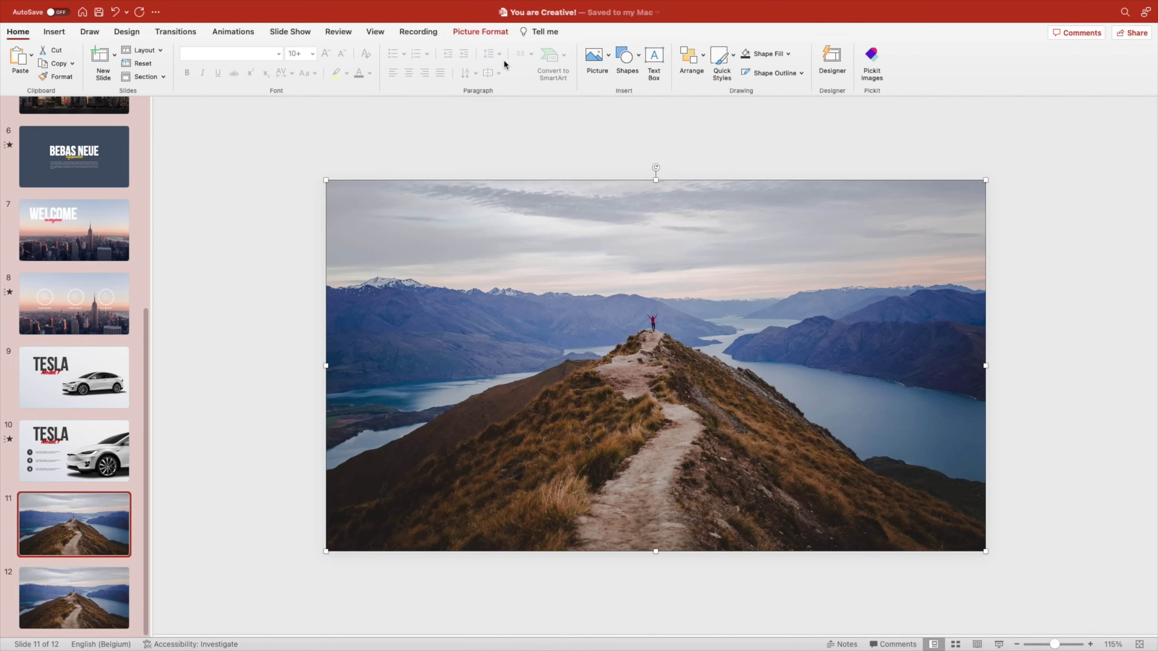
pyautogui.click(484, 32)
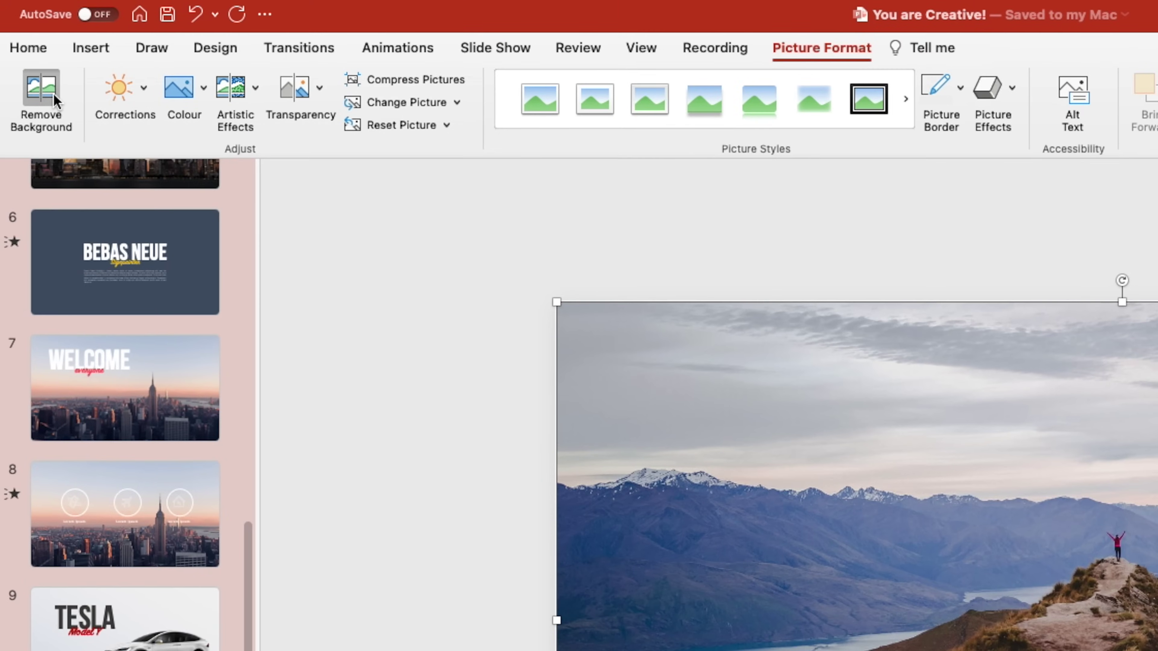
pyautogui.click(54, 93)
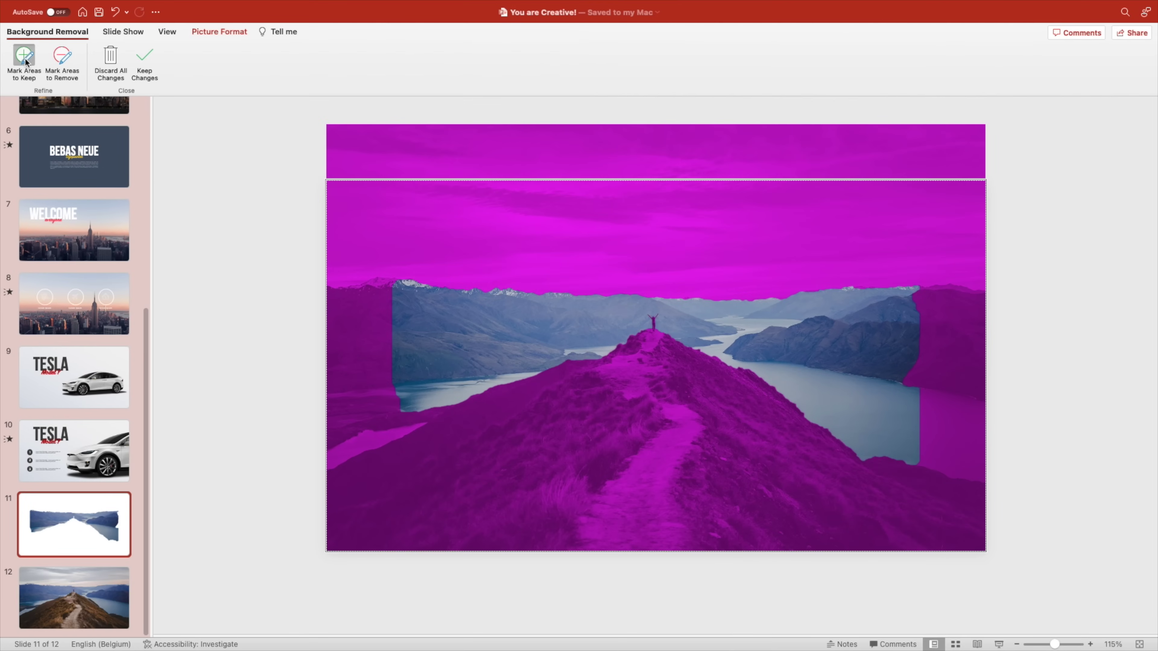
pyautogui.moveTo(627, 384); pyautogui.dragTo(497, 518)
pyautogui.moveTo(715, 404); pyautogui.dragTo(899, 509)
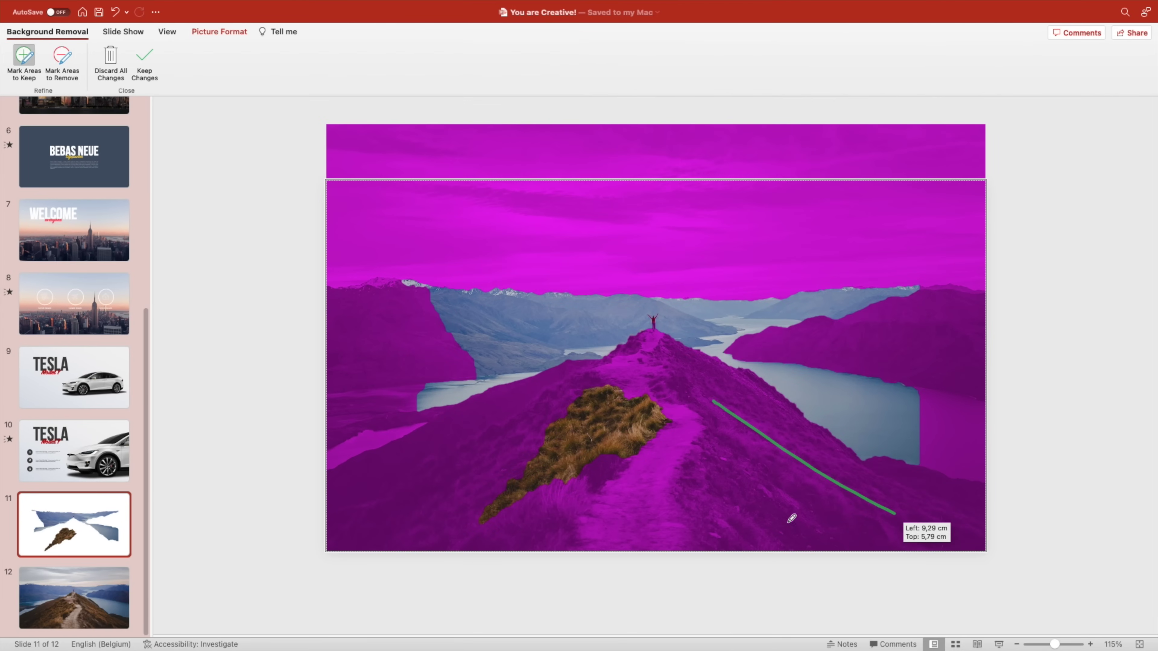
pyautogui.moveTo(714, 477); pyautogui.dragTo(710, 504)
pyautogui.moveTo(472, 467); pyautogui.dragTo(545, 394)
pyautogui.moveTo(652, 363)
pyautogui.mouseDown()
pyautogui.moveTo(673, 416)
pyautogui.moveTo(631, 524)
pyautogui.mouseUp()
pyautogui.moveTo(806, 499); pyautogui.dragTo(573, 530)
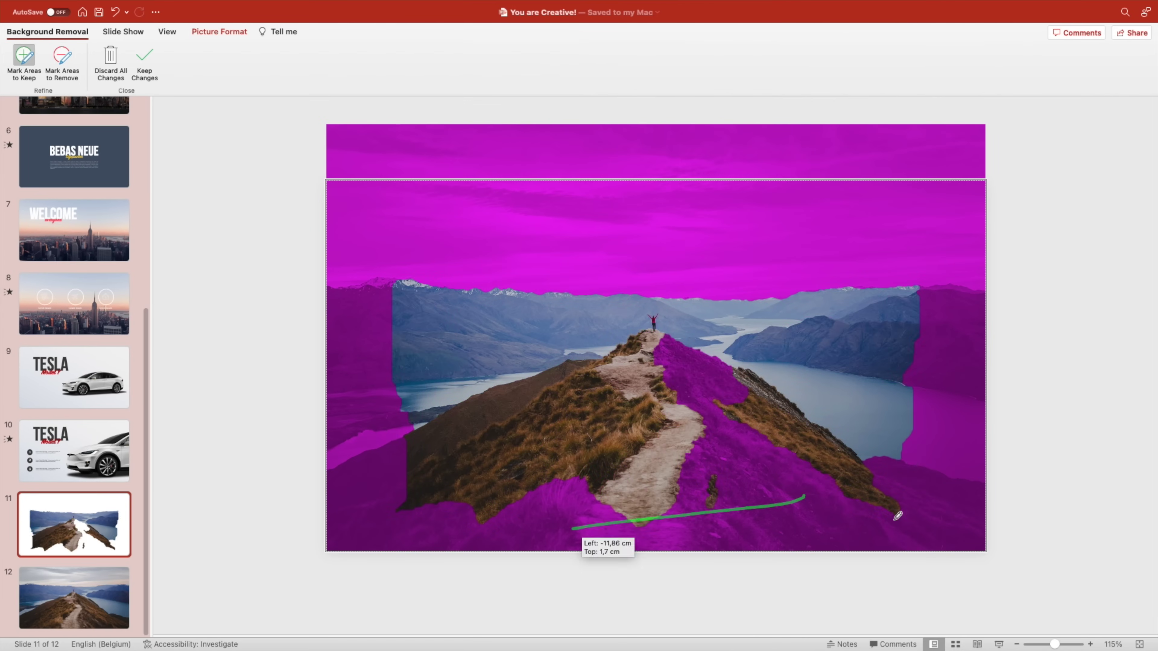
pyautogui.moveTo(961, 509); pyautogui.dragTo(961, 527)
pyautogui.moveTo(349, 486); pyautogui.dragTo(356, 527)
pyautogui.moveTo(972, 495); pyautogui.dragTo(985, 524)
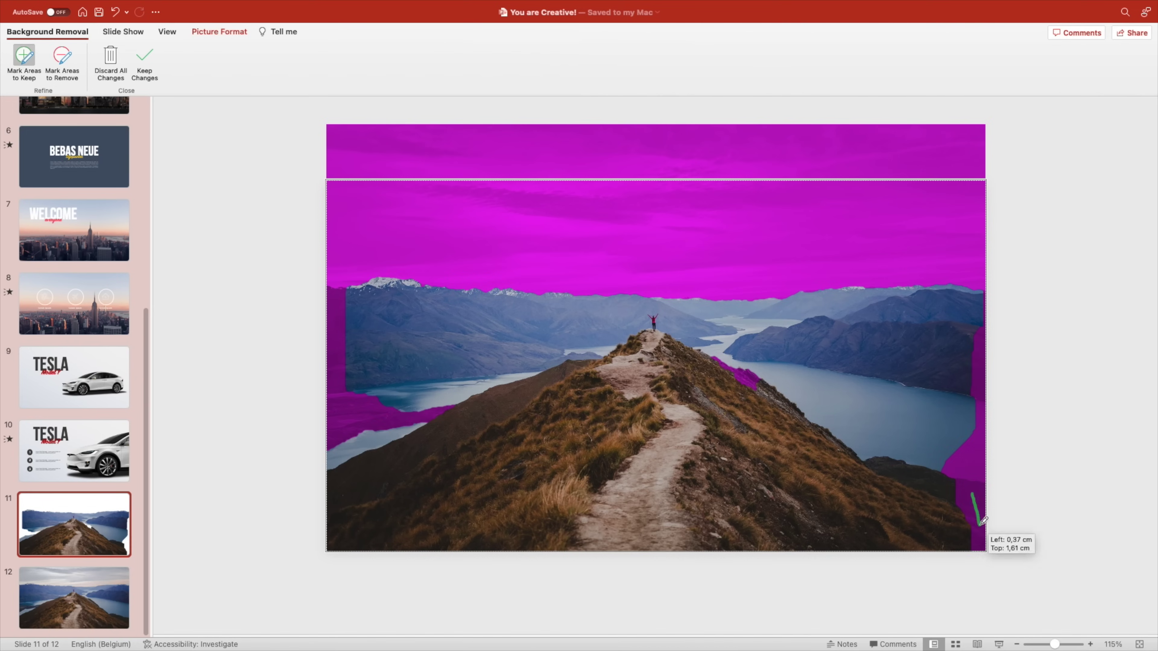
# Step: Mark the distant mountains and lakes on both sides of the ridge as areas to remove and keep the background removal changes
pyautogui.click(62, 64)
pyautogui.moveTo(456, 310); pyautogui.dragTo(534, 325)
pyautogui.moveTo(722, 310); pyautogui.dragTo(901, 382)
pyautogui.moveTo(811, 392); pyautogui.dragTo(894, 434)
pyautogui.moveTo(495, 383); pyautogui.dragTo(444, 399)
pyautogui.moveTo(392, 402); pyautogui.dragTo(449, 409)
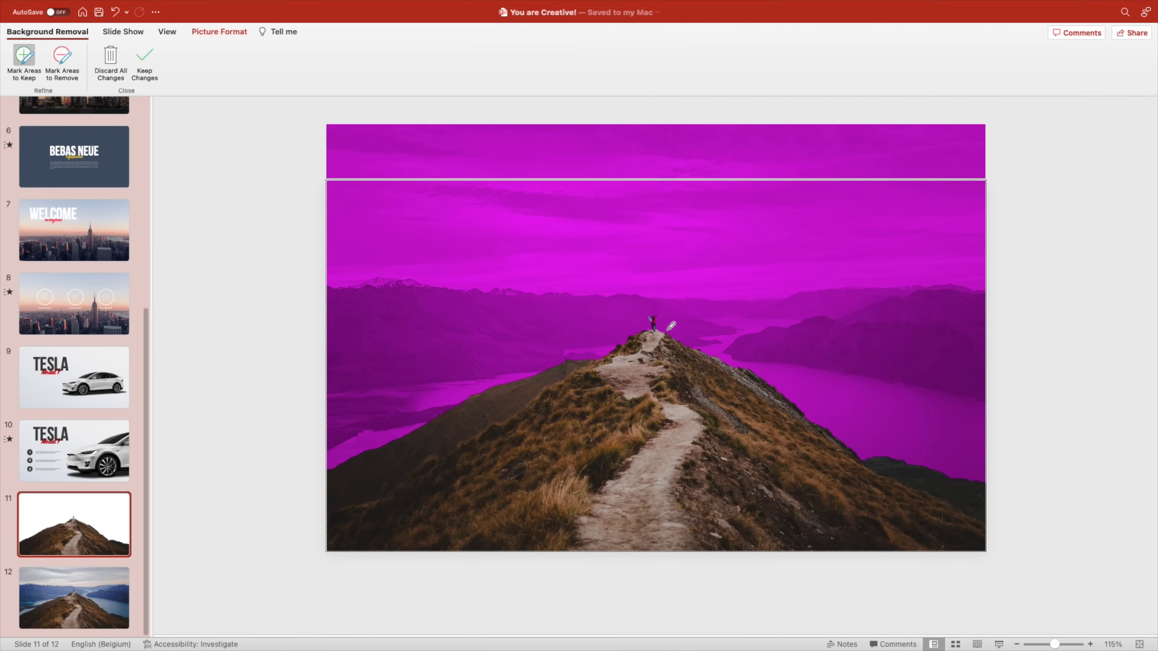
pyautogui.click(138, 58)
# Step: Copy the ridge cutout onto slide 12 and align it exactly over the ridge in the original photo
pyautogui.hotkey('ctrl', 'c')
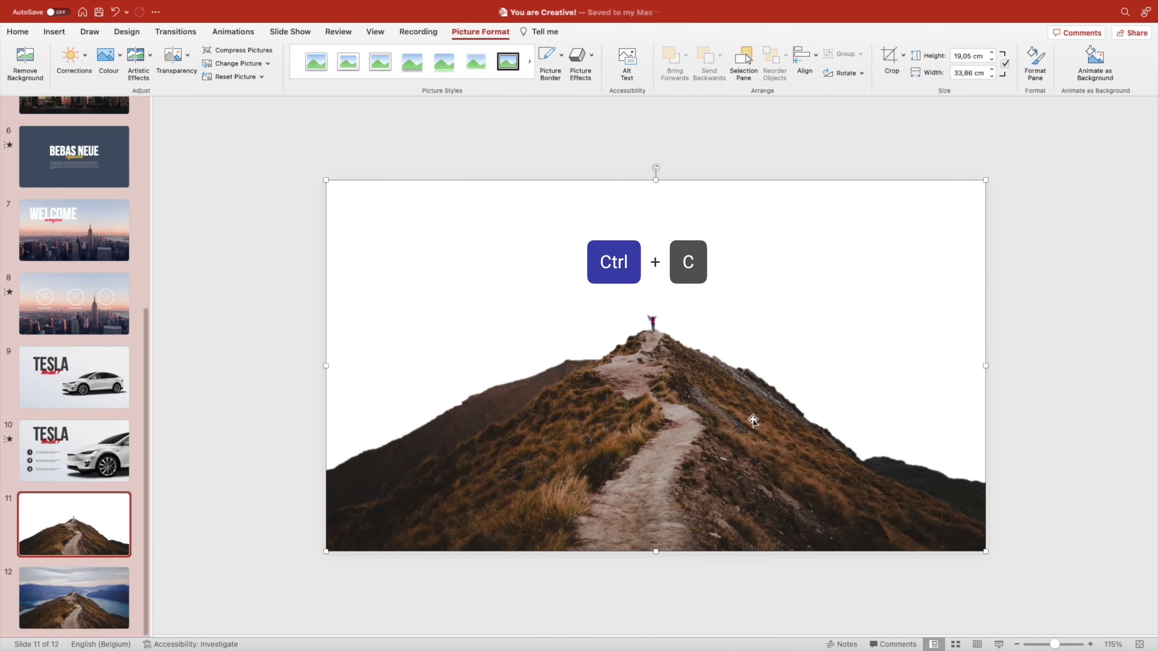
pyautogui.click(112, 583)
pyautogui.hotkey('ctrl', 'v')
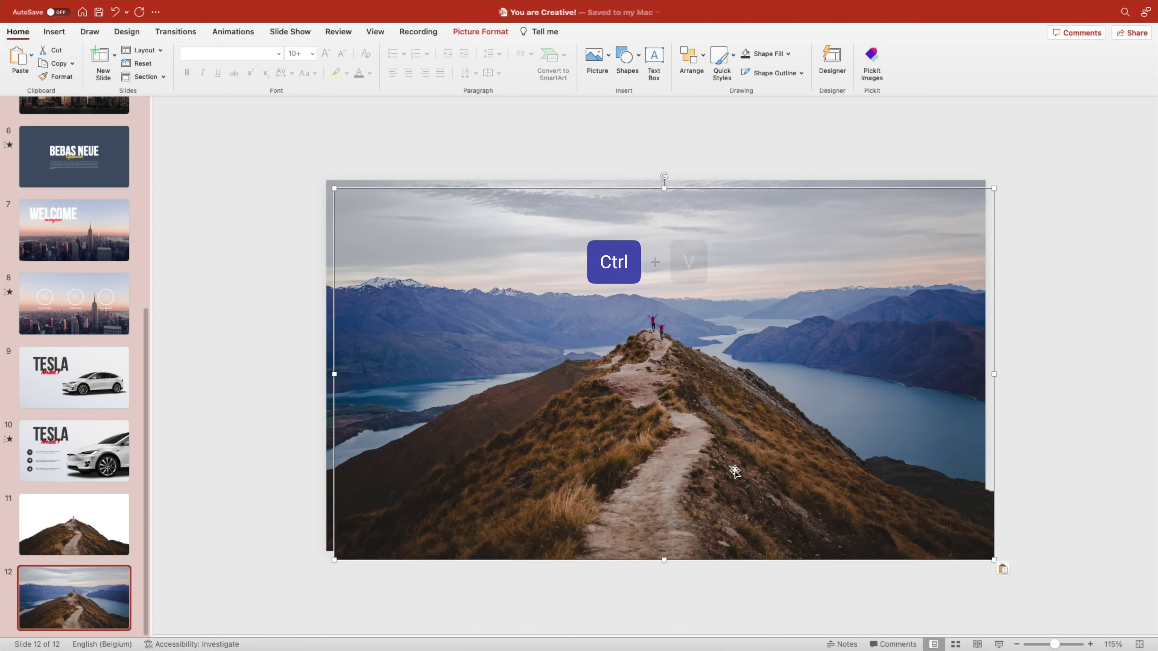
pyautogui.moveTo(735, 472); pyautogui.dragTo(721, 494)
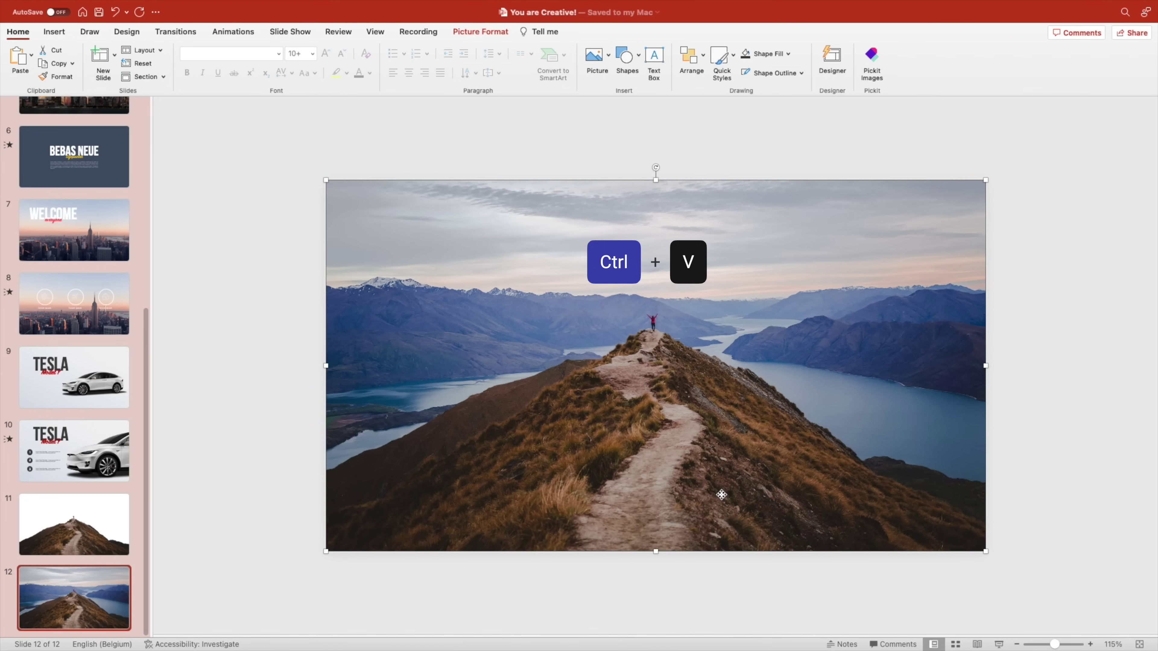
pyautogui.click(1044, 439)
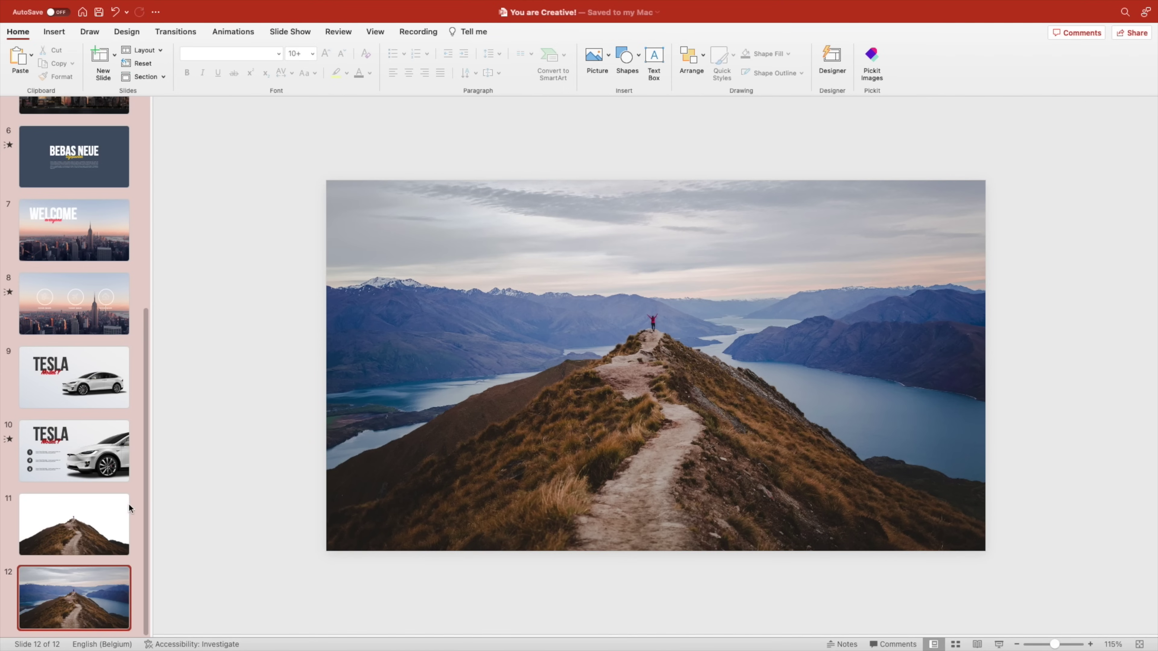